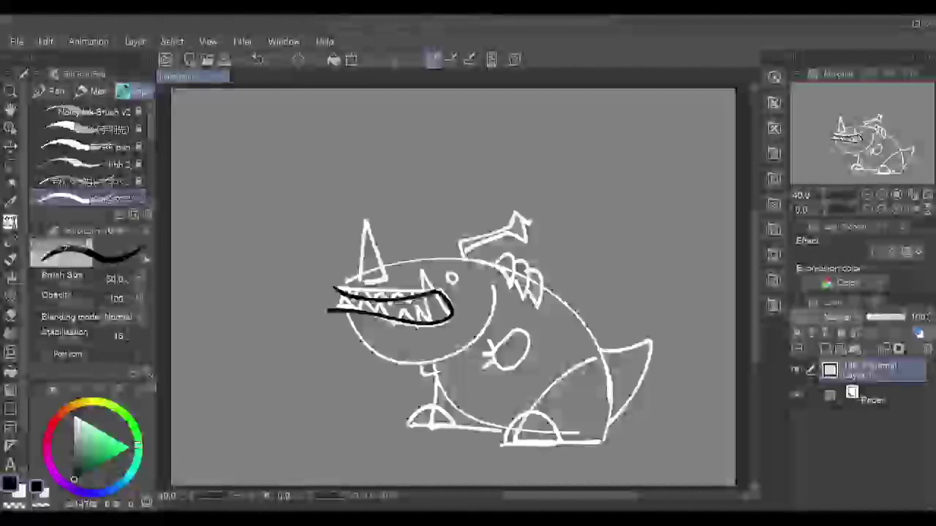
- Clear and close the old illustration, then create a new 1000 x 1000 px illustration at 350 dpi
{"action": "left_click", "coordinate": [299, 60]}
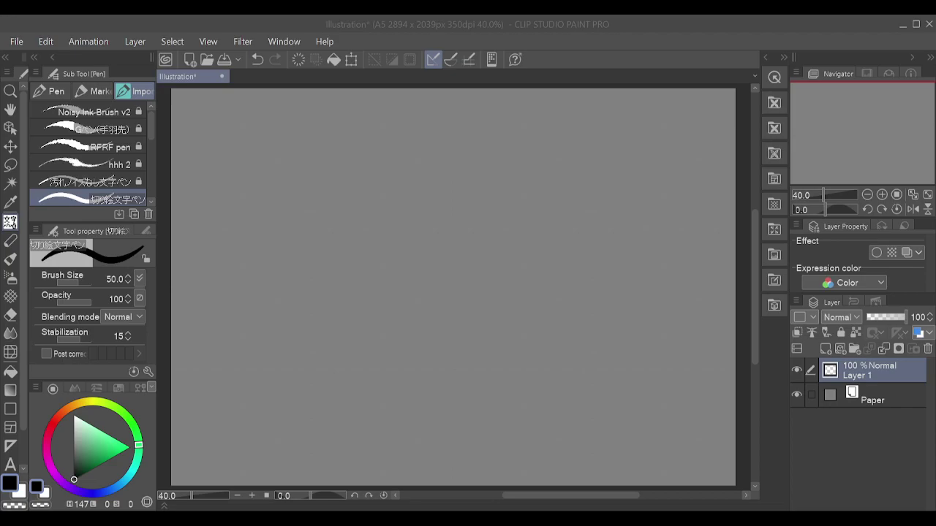
{"action": "left_click", "coordinate": [489, 214]}
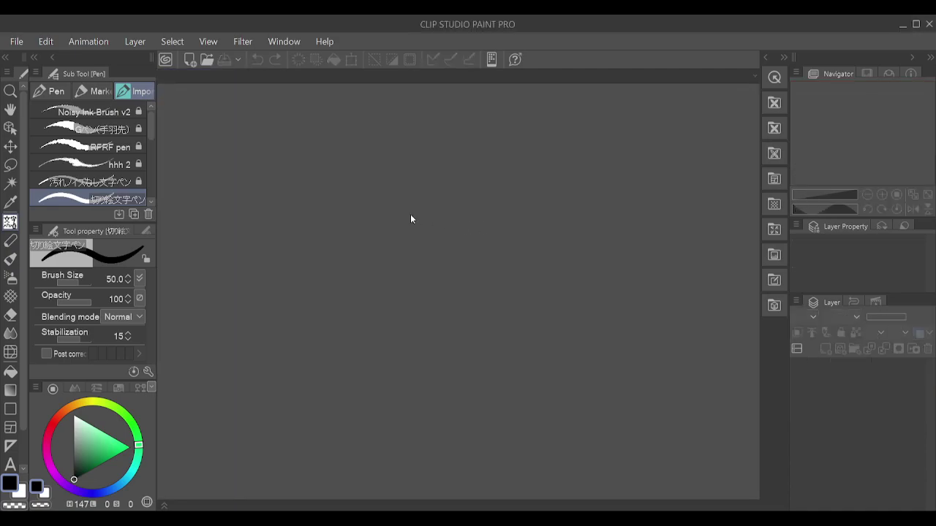
{"action": "left_click", "coordinate": [188, 65]}
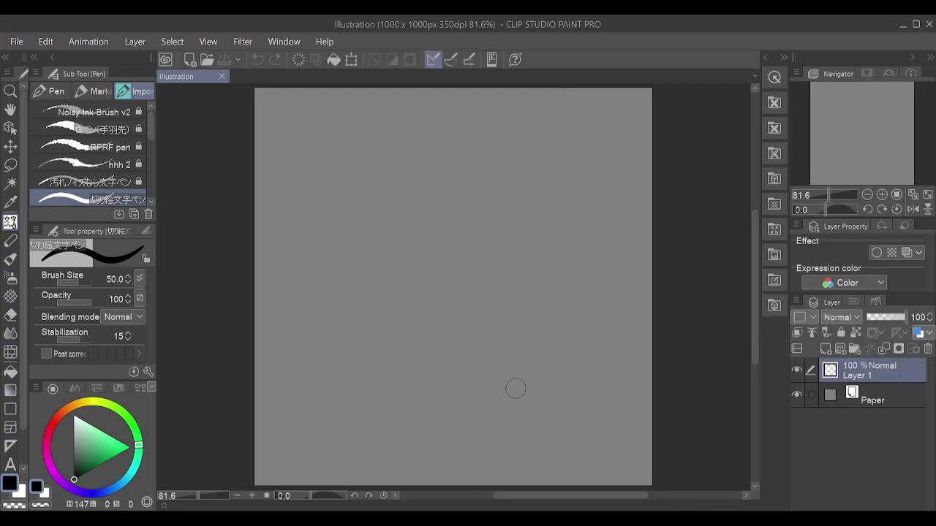
{"action": "mouse_move", "coordinate": [500, 253]}
{"action": "left_mouse_down"}
{"action": "mouse_move", "coordinate": [433, 353]}
{"action": "mouse_move", "coordinate": [515, 245]}
{"action": "left_mouse_up"}
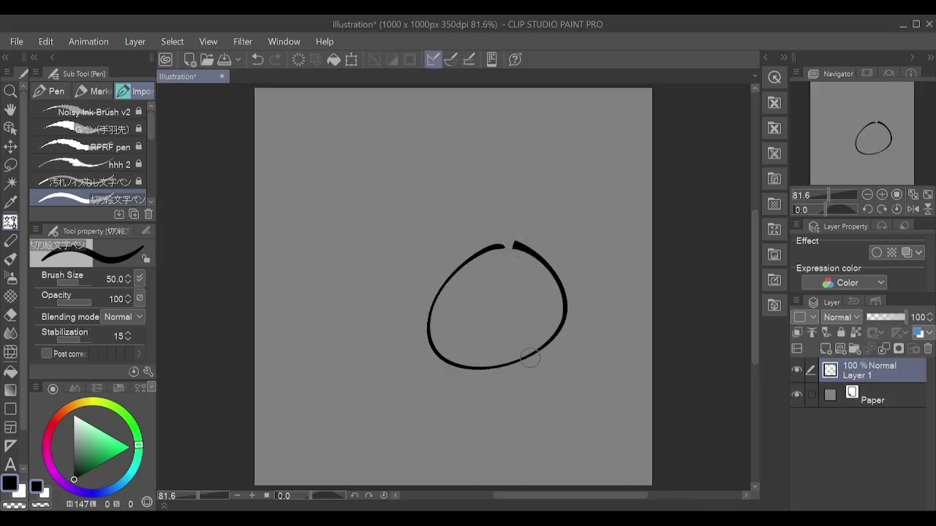
{"action": "key", "text": "ctrl+z"}
{"action": "mouse_move", "coordinate": [479, 258]}
{"action": "left_mouse_down"}
{"action": "mouse_move", "coordinate": [532, 300]}
{"action": "mouse_move", "coordinate": [473, 250]}
{"action": "left_mouse_up"}
{"action": "key", "text": "ctrl+z"}
{"action": "mouse_move", "coordinate": [449, 359]}
{"action": "left_mouse_down"}
{"action": "mouse_move", "coordinate": [476, 240]}
{"action": "mouse_move", "coordinate": [432, 322]}
{"action": "left_mouse_up"}
{"action": "key", "text": "ctrl+z"}
{"action": "mouse_move", "coordinate": [433, 360]}
{"action": "left_mouse_down"}
{"action": "mouse_move", "coordinate": [501, 359]}
{"action": "mouse_move", "coordinate": [439, 370]}
{"action": "left_mouse_up"}
{"action": "key", "text": "ctrl+z"}
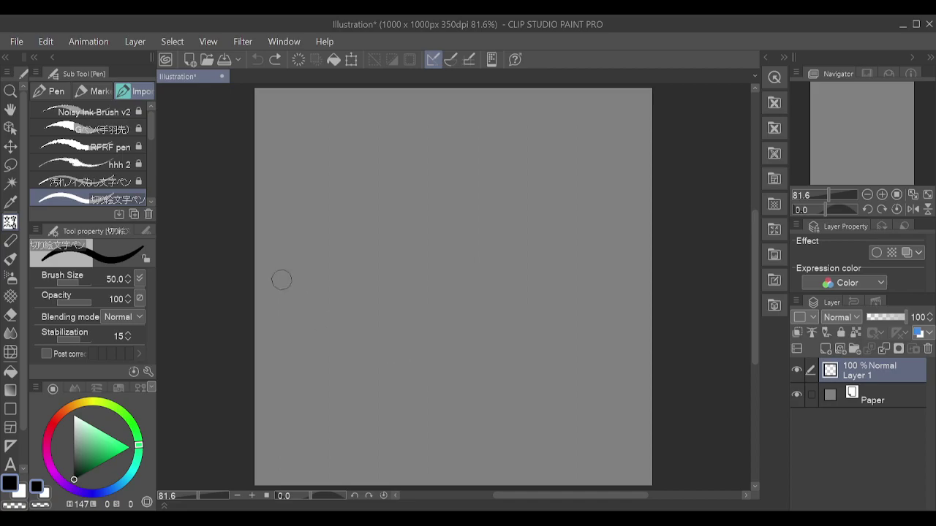
- Place a vertical symmetrical ruler with 2 lines along the canvas centre on Layer 1, using the grid temporarily for alignment
{"action": "left_click", "coordinate": [14, 440]}
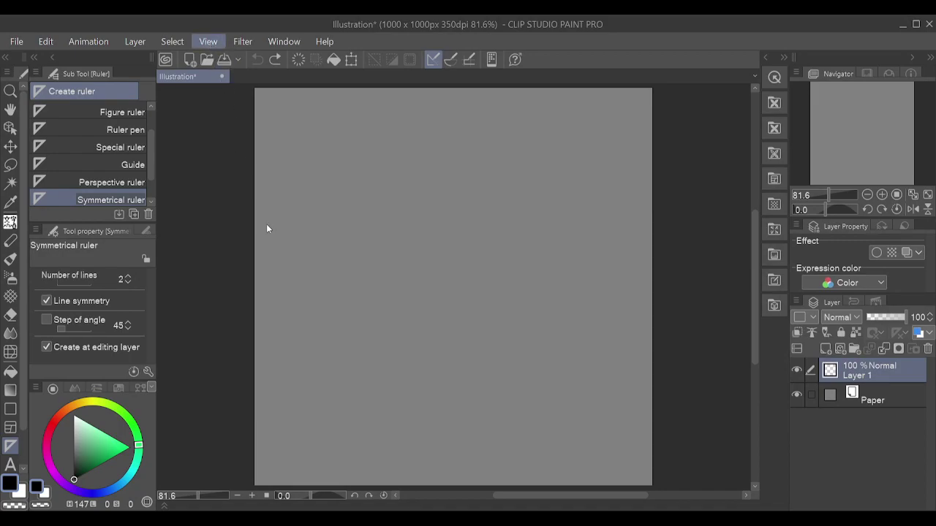
{"action": "left_click", "coordinate": [309, 304]}
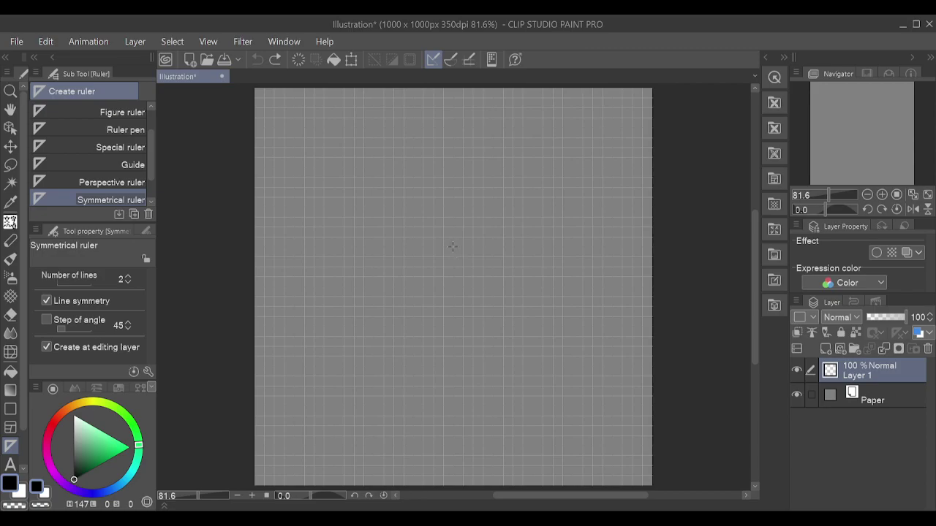
{"action": "left_click", "coordinate": [453, 247]}
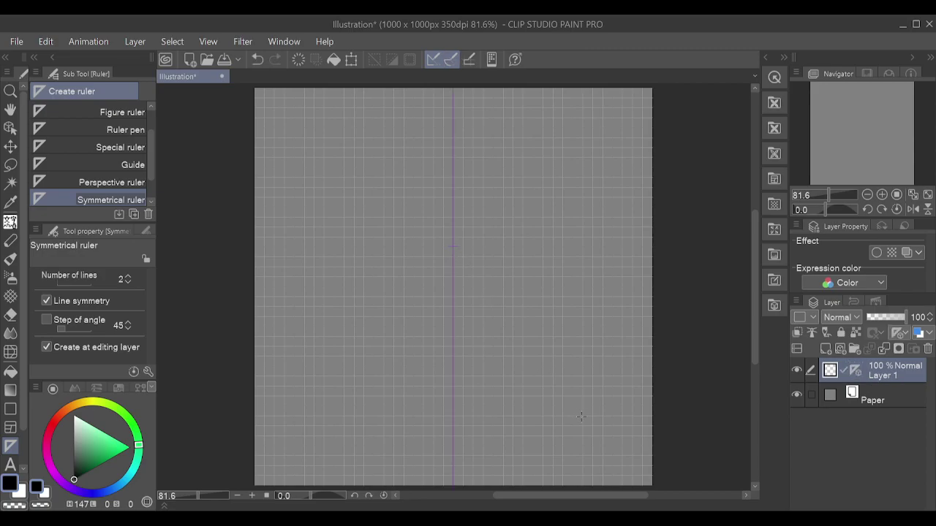
{"action": "left_click", "coordinate": [883, 194]}
{"action": "left_click", "coordinate": [882, 195]}
{"action": "left_click", "coordinate": [883, 195]}
{"action": "left_click", "coordinate": [884, 195]}
{"action": "left_click", "coordinate": [884, 195]}
{"action": "left_click_drag", "start_coordinate": [868, 152], "coordinate": [862, 126]}
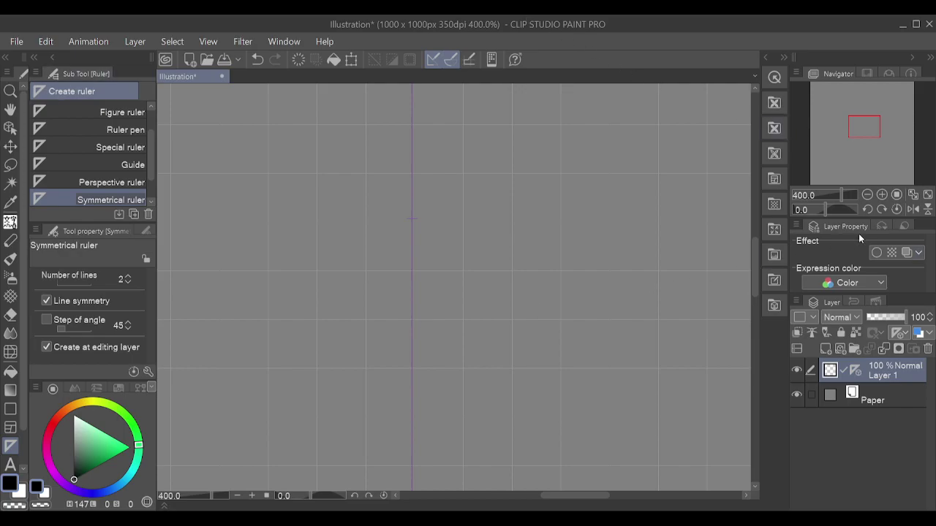
{"action": "left_click", "coordinate": [912, 194]}
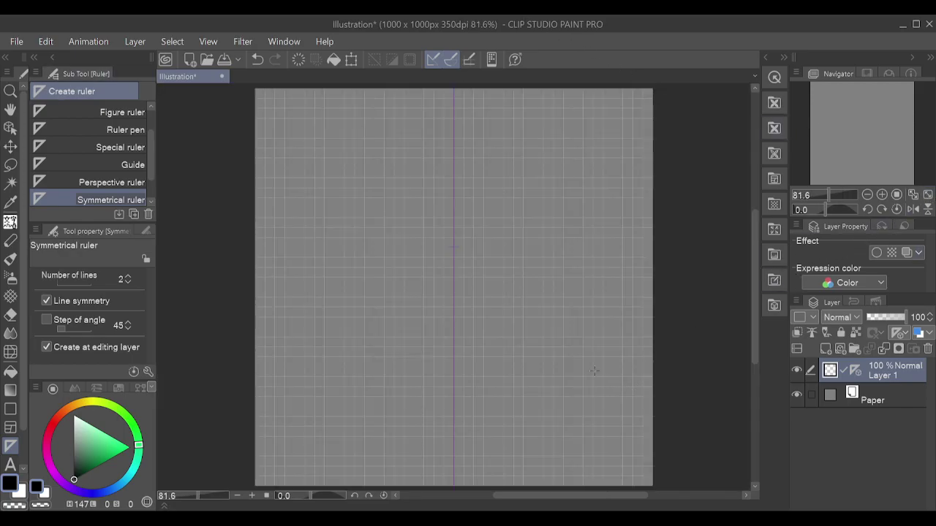
{"action": "left_click", "coordinate": [303, 320]}
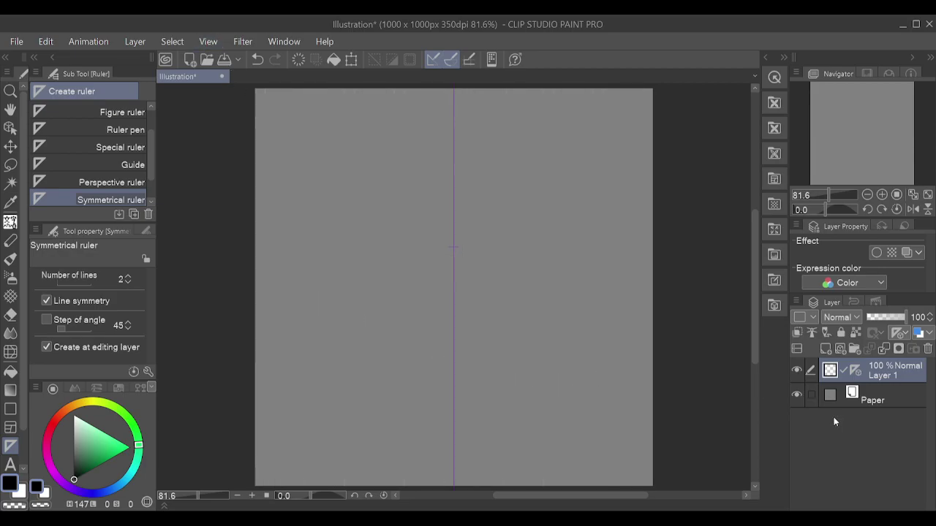
- Switch to the imported Thin Charcoal pencil brush
{"action": "left_click", "coordinate": [10, 241]}
{"action": "left_click", "coordinate": [101, 91]}
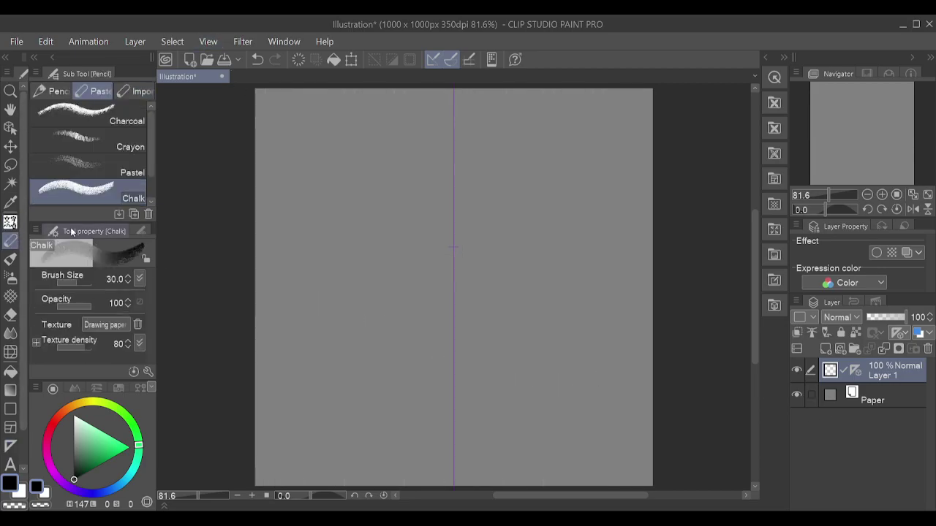
{"action": "left_click", "coordinate": [139, 91]}
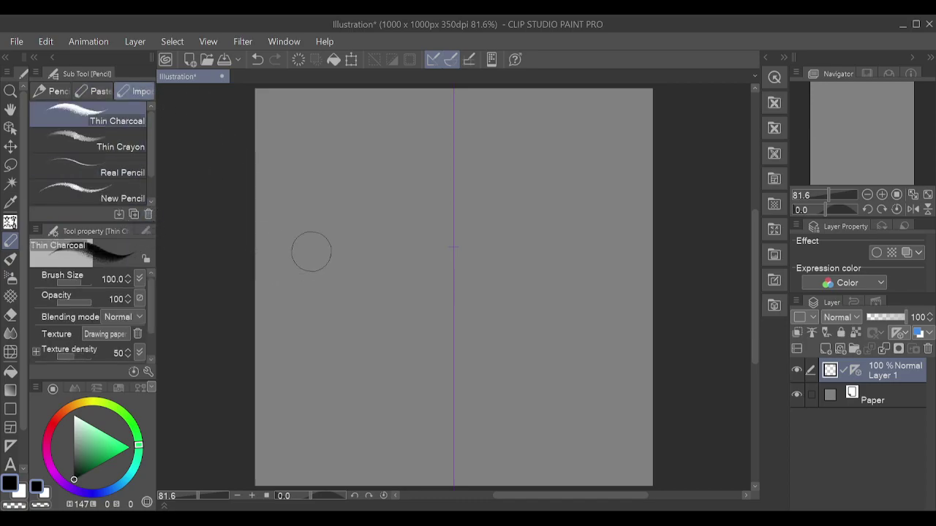
{"action": "mouse_move", "coordinate": [360, 212]}
{"action": "left_mouse_down"}
{"action": "mouse_move", "coordinate": [356, 324]}
{"action": "mouse_move", "coordinate": [354, 214]}
{"action": "left_mouse_up"}
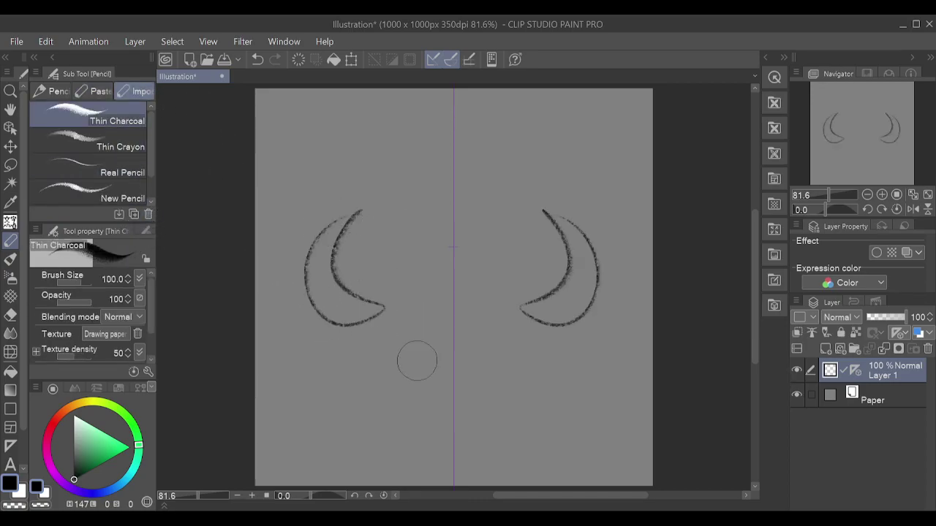
{"action": "key", "text": "ctrl+z"}
{"action": "mouse_move", "coordinate": [444, 195]}
{"action": "left_mouse_down"}
{"action": "mouse_move", "coordinate": [399, 254]}
{"action": "mouse_move", "coordinate": [448, 260]}
{"action": "mouse_move", "coordinate": [397, 240]}
{"action": "mouse_move", "coordinate": [448, 194]}
{"action": "left_mouse_up"}
{"action": "key", "text": "ctrl+z"}
{"action": "key", "text": "ctrl+z"}
- Sketch a mirrored teardrop body outline, rounded above and pointed below, on the upper half of the symmetry axis
{"action": "mouse_move", "coordinate": [426, 251]}
{"action": "left_mouse_down"}
{"action": "mouse_move", "coordinate": [385, 218]}
{"action": "mouse_move", "coordinate": [449, 192]}
{"action": "left_mouse_up"}
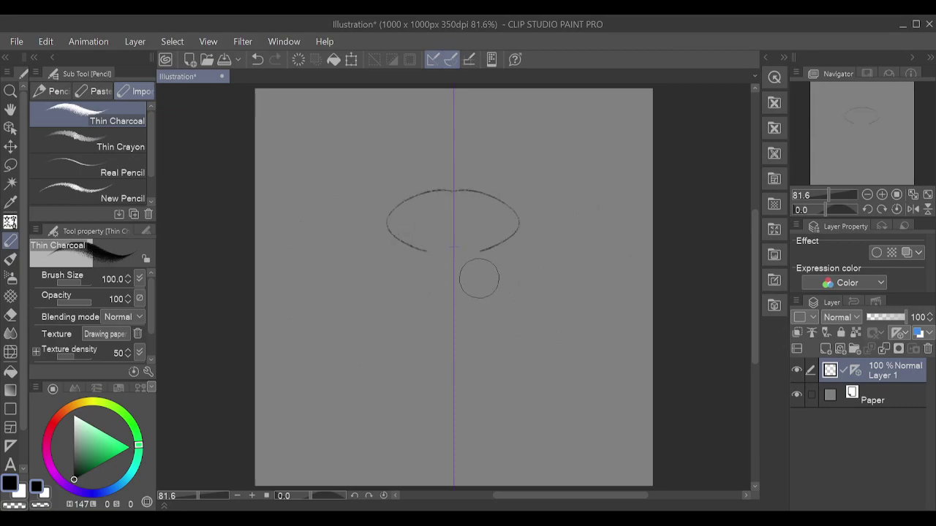
{"action": "key", "text": "ctrl+z"}
{"action": "mouse_move", "coordinate": [428, 242]}
{"action": "left_mouse_down"}
{"action": "mouse_move", "coordinate": [425, 182]}
{"action": "mouse_move", "coordinate": [459, 175]}
{"action": "mouse_move", "coordinate": [430, 194]}
{"action": "mouse_move", "coordinate": [402, 256]}
{"action": "left_mouse_up"}
{"action": "key", "text": "ctrl+z"}
{"action": "key", "text": "ctrl+z"}
{"action": "left_click_drag", "start_coordinate": [454, 177], "coordinate": [402, 258]}
{"action": "key", "text": "ctrl+z"}
{"action": "mouse_move", "coordinate": [453, 182]}
{"action": "left_mouse_down"}
{"action": "mouse_move", "coordinate": [415, 291]}
{"action": "mouse_move", "coordinate": [447, 292]}
{"action": "mouse_move", "coordinate": [399, 223]}
{"action": "mouse_move", "coordinate": [439, 155]}
{"action": "mouse_move", "coordinate": [467, 144]}
{"action": "mouse_move", "coordinate": [504, 199]}
{"action": "left_mouse_up"}
{"action": "key", "text": "ctrl+z"}
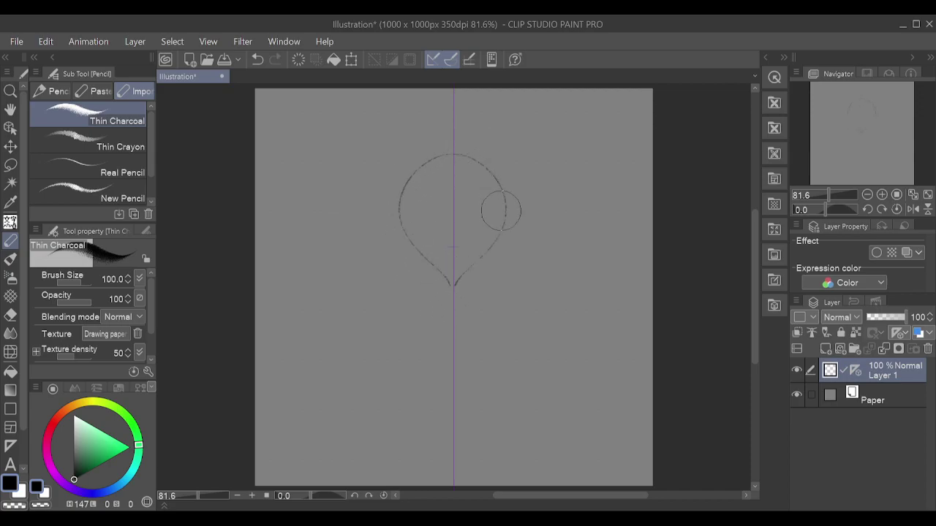
- Sketch a mirrored outer edge from the body's sides down to a V-shaped point beneath the teardrop
{"action": "mouse_move", "coordinate": [392, 198]}
{"action": "left_mouse_down"}
{"action": "mouse_move", "coordinate": [438, 154]}
{"action": "mouse_move", "coordinate": [464, 147]}
{"action": "left_mouse_up"}
{"action": "key", "text": "ctrl+z"}
{"action": "key", "text": "ctrl+z"}
{"action": "left_click_drag", "start_coordinate": [452, 315], "coordinate": [424, 275]}
{"action": "key", "text": "ctrl+z"}
{"action": "mouse_move", "coordinate": [452, 318]}
{"action": "left_mouse_down"}
{"action": "mouse_move", "coordinate": [411, 275]}
{"action": "mouse_move", "coordinate": [452, 327]}
{"action": "left_mouse_up"}
{"action": "key", "text": "ctrl+z"}
{"action": "mouse_move", "coordinate": [412, 276]}
{"action": "left_mouse_down"}
{"action": "mouse_move", "coordinate": [406, 231]}
{"action": "mouse_move", "coordinate": [409, 260]}
{"action": "left_mouse_up"}
{"action": "key", "text": "ctrl+z"}
{"action": "left_click_drag", "start_coordinate": [431, 304], "coordinate": [437, 468]}
{"action": "key", "text": "ctrl+z"}
{"action": "left_click_drag", "start_coordinate": [431, 305], "coordinate": [449, 463]}
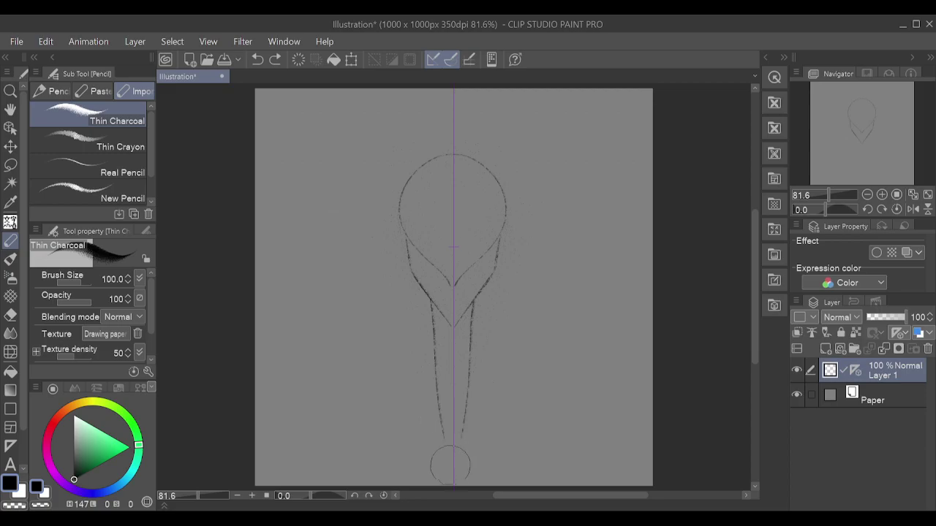
{"action": "key", "text": "ctrl+z"}
{"action": "key", "text": "ctrl+z"}
{"action": "left_click_drag", "start_coordinate": [431, 304], "coordinate": [442, 406]}
{"action": "left_click_drag", "start_coordinate": [471, 304], "coordinate": [460, 407]}
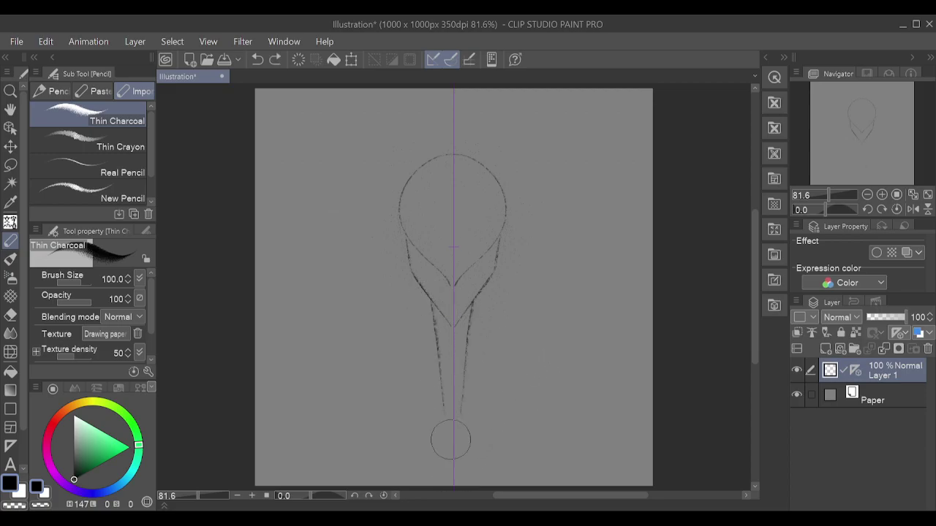
{"action": "key", "text": "ctrl+z"}
{"action": "key", "text": "ctrl+z"}
{"action": "left_click_drag", "start_coordinate": [430, 305], "coordinate": [451, 379]}
{"action": "left_click_drag", "start_coordinate": [475, 302], "coordinate": [459, 375]}
{"action": "key", "text": "ctrl+z"}
{"action": "left_click_drag", "start_coordinate": [436, 316], "coordinate": [456, 426]}
{"action": "key", "text": "ctrl+z"}
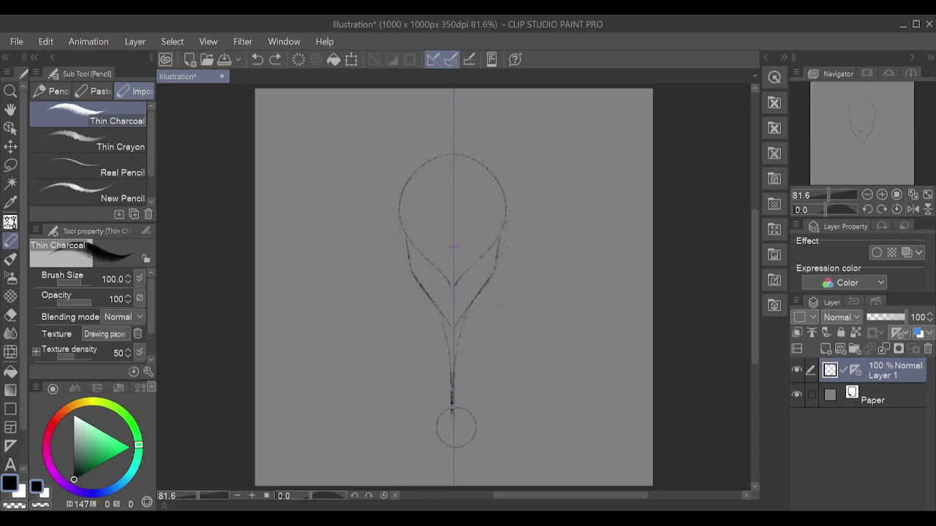
{"action": "key", "text": "ctrl+z"}
{"action": "key", "text": "ctrl+z"}
- Sketch a pair of small oval eyes near the top of the head, without a surrounding mouth curve
{"action": "left_click_drag", "start_coordinate": [446, 162], "coordinate": [437, 156]}
{"action": "key", "text": "ctrl+z"}
{"action": "key", "text": "ctrl+z"}
{"action": "key", "text": "ctrl+z"}
{"action": "key", "text": "ctrl+z"}
{"action": "key", "text": "ctrl+z"}
{"action": "key", "text": "ctrl+z"}
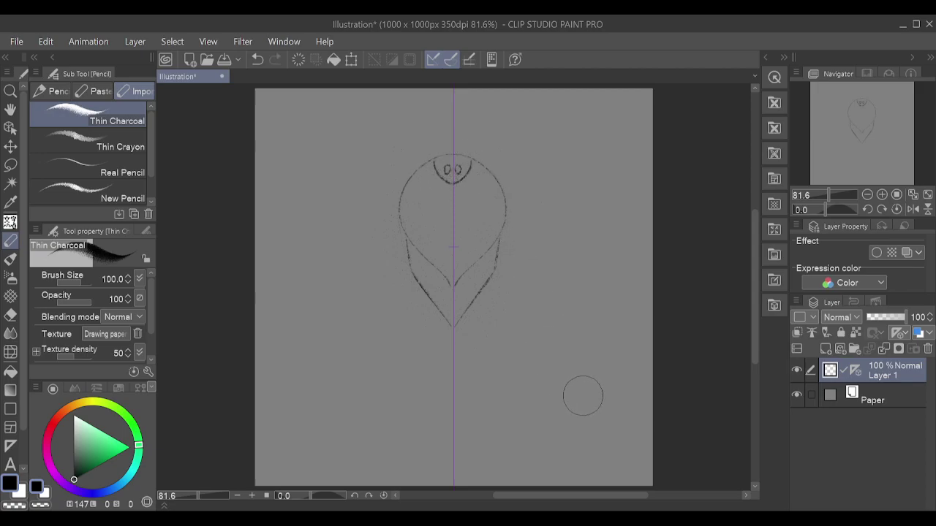
{"action": "key", "text": "ctrl+z"}
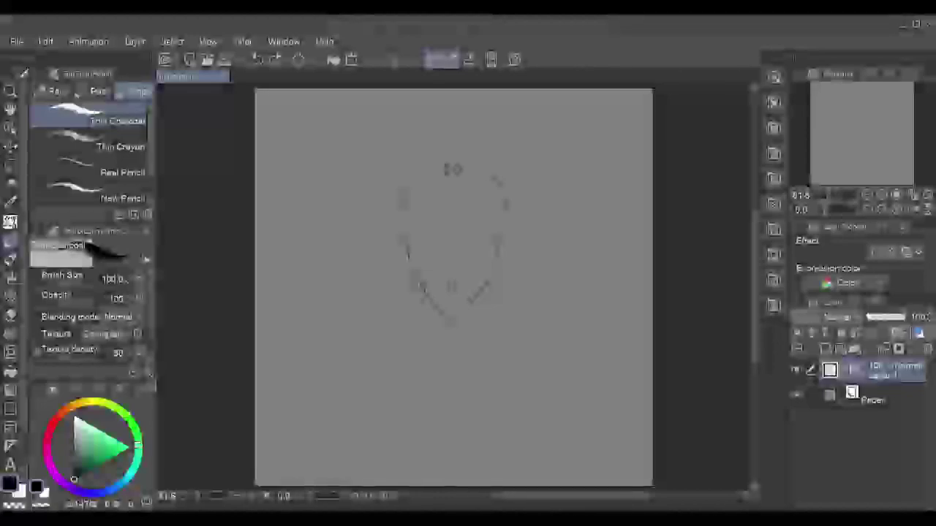
- Sketch a long tail tapering from the body's lower sides to a point on the symmetry axis near the canvas's lower edge
{"action": "left_click_drag", "start_coordinate": [413, 277], "coordinate": [418, 302]}
{"action": "left_click_drag", "start_coordinate": [487, 275], "coordinate": [489, 315]}
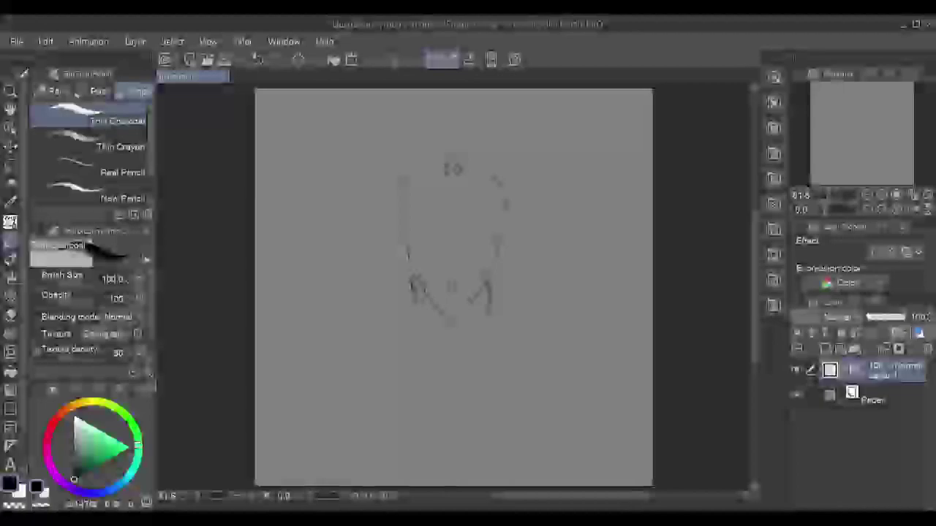
{"action": "key", "text": "ctrl+z"}
{"action": "key", "text": "ctrl+z"}
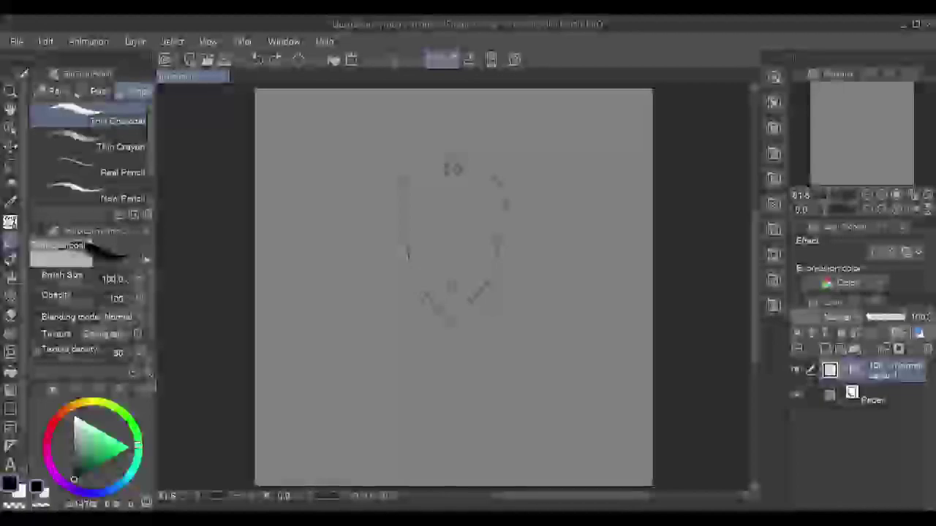
{"action": "left_click_drag", "start_coordinate": [413, 275], "coordinate": [422, 367]}
{"action": "left_click_drag", "start_coordinate": [493, 285], "coordinate": [479, 391]}
{"action": "key", "text": "ctrl+z"}
{"action": "key", "text": "ctrl+z"}
{"action": "left_click_drag", "start_coordinate": [415, 276], "coordinate": [451, 457]}
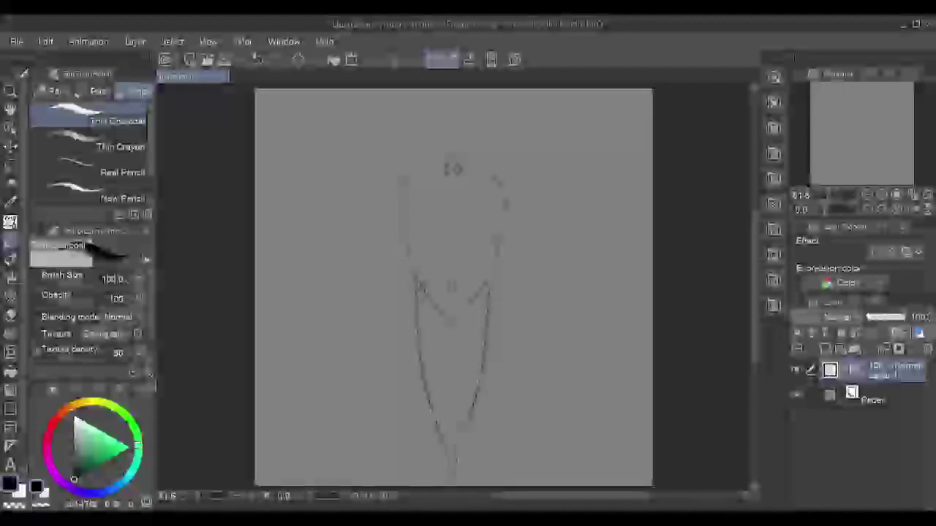
{"action": "left_click_drag", "start_coordinate": [405, 237], "coordinate": [325, 349]}
{"action": "key", "text": "ctrl+z"}
{"action": "left_click_drag", "start_coordinate": [405, 239], "coordinate": [339, 341]}
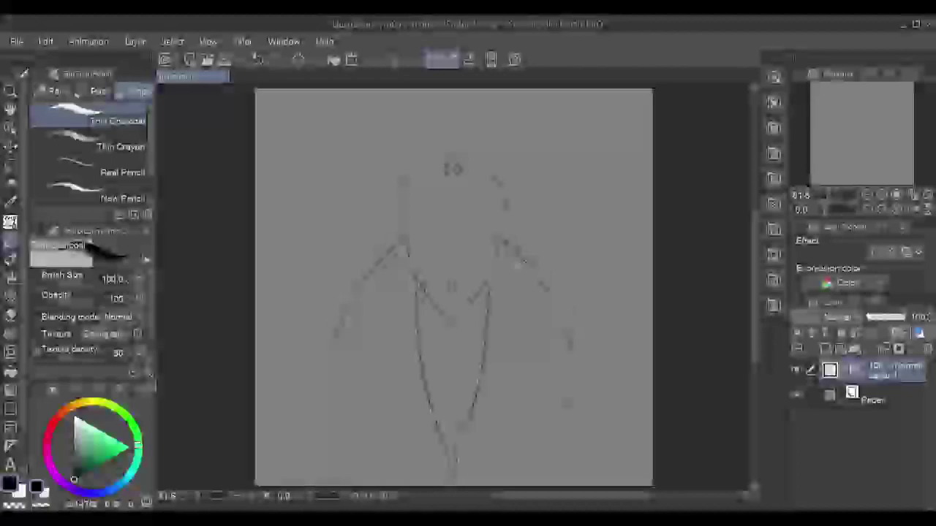
{"action": "key", "text": "ctrl+z"}
{"action": "key", "text": "ctrl+z"}
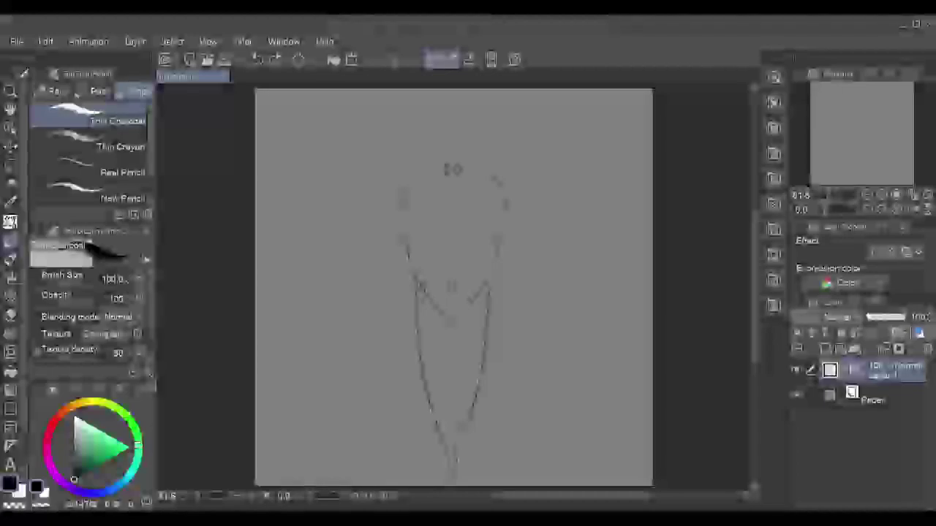
- Rework the tail's edges and sketch a mirrored pair of curved, drooping fins from the body's sides
{"action": "mouse_move", "coordinate": [433, 309]}
{"action": "left_mouse_down"}
{"action": "mouse_move", "coordinate": [425, 294]}
{"action": "mouse_move", "coordinate": [451, 440]}
{"action": "left_mouse_up"}
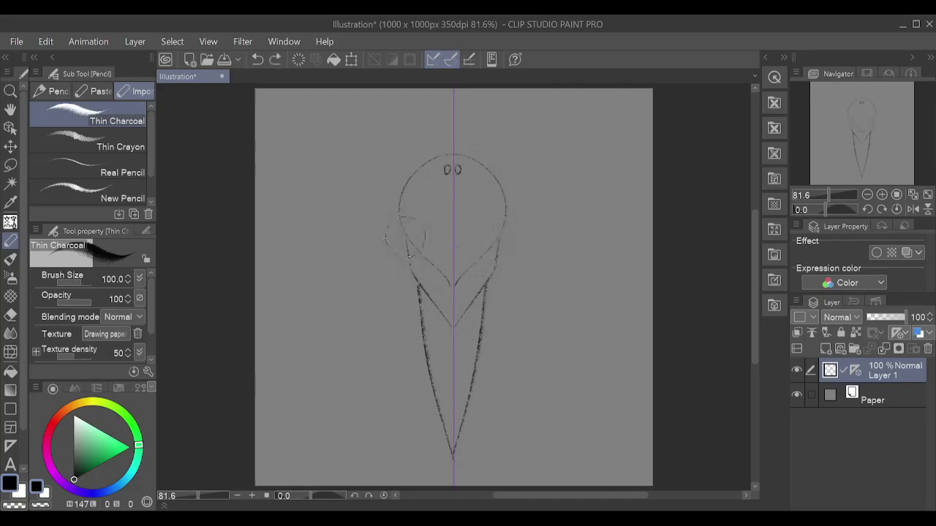
{"action": "mouse_move", "coordinate": [404, 236]}
{"action": "left_mouse_down"}
{"action": "mouse_move", "coordinate": [356, 342]}
{"action": "mouse_move", "coordinate": [360, 273]}
{"action": "mouse_move", "coordinate": [397, 222]}
{"action": "left_mouse_up"}
{"action": "left_click_drag", "start_coordinate": [404, 232], "coordinate": [371, 244]}
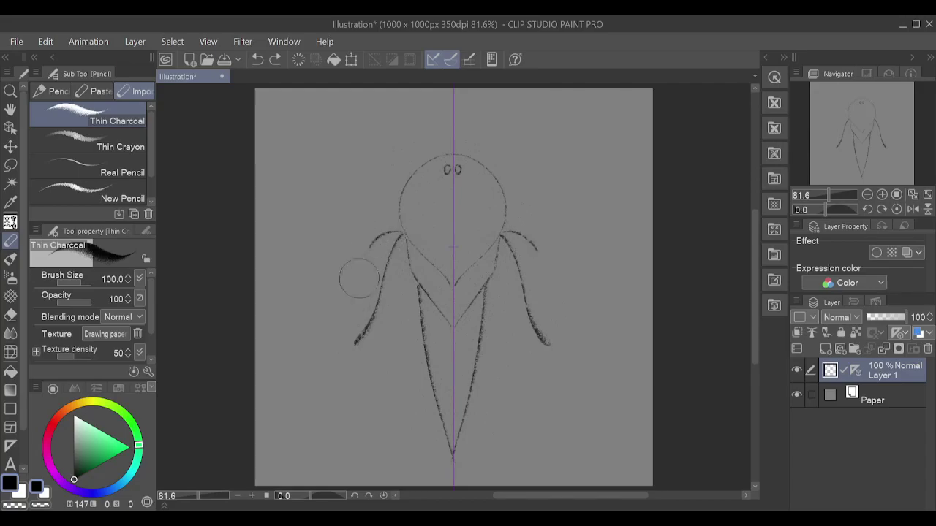
{"action": "key", "text": "ctrl+z"}
{"action": "mouse_move", "coordinate": [356, 340]}
{"action": "left_mouse_down"}
{"action": "mouse_move", "coordinate": [365, 280]}
{"action": "mouse_move", "coordinate": [402, 226]}
{"action": "left_mouse_up"}
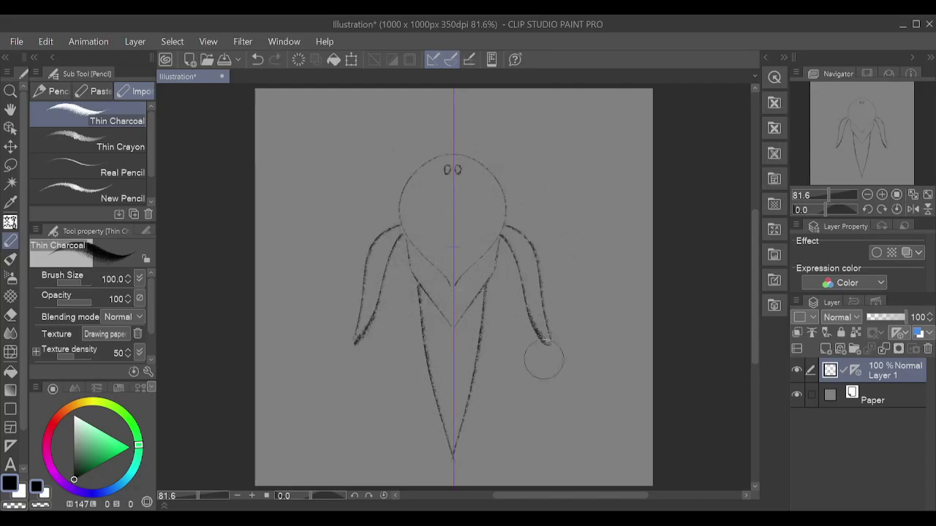
{"action": "mouse_move", "coordinate": [378, 298]}
{"action": "left_mouse_down"}
{"action": "mouse_move", "coordinate": [381, 262]}
{"action": "mouse_move", "coordinate": [378, 304]}
{"action": "left_mouse_up"}
{"action": "key", "text": "ctrl+z"}
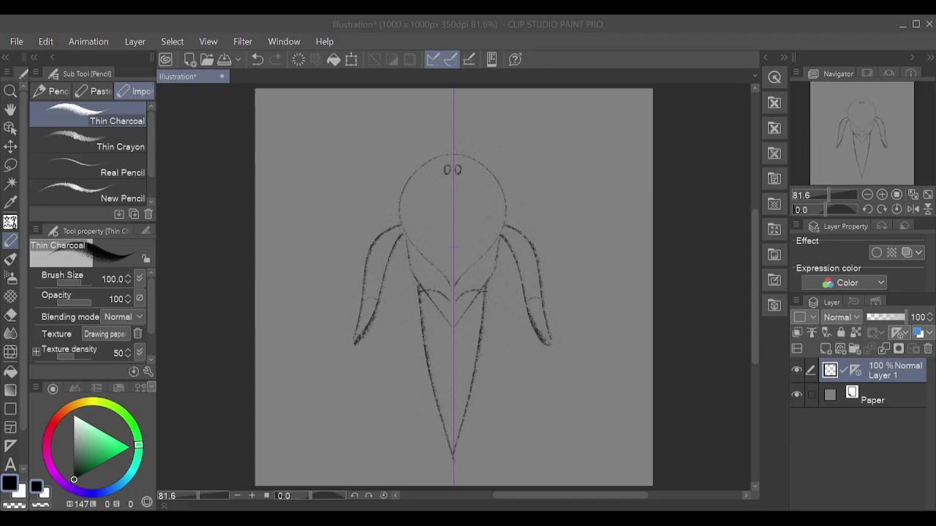
- Darken the rounded upper outline of the head and sketch mirrored brow lines beside the eyes
{"action": "left_click_drag", "start_coordinate": [399, 226], "coordinate": [402, 187]}
{"action": "key", "text": "ctrl+z"}
{"action": "mouse_move", "coordinate": [399, 220]}
{"action": "left_mouse_down"}
{"action": "mouse_move", "coordinate": [414, 171]}
{"action": "mouse_move", "coordinate": [449, 148]}
{"action": "mouse_move", "coordinate": [449, 162]}
{"action": "mouse_move", "coordinate": [443, 143]}
{"action": "mouse_move", "coordinate": [486, 145]}
{"action": "mouse_move", "coordinate": [457, 154]}
{"action": "mouse_move", "coordinate": [452, 189]}
{"action": "left_mouse_up"}
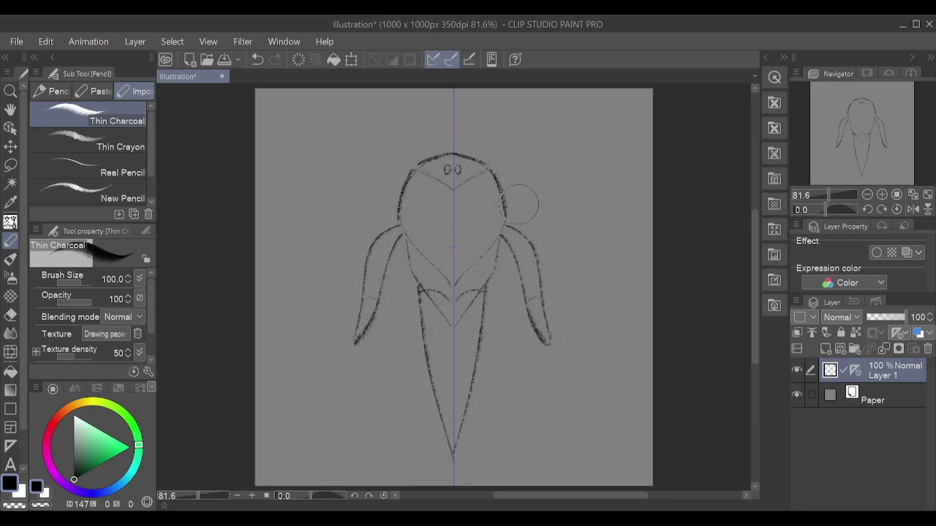
{"action": "key", "text": "ctrl+z"}
{"action": "mouse_move", "coordinate": [420, 166]}
{"action": "left_mouse_down"}
{"action": "mouse_move", "coordinate": [457, 191]}
{"action": "mouse_move", "coordinate": [416, 168]}
{"action": "mouse_move", "coordinate": [447, 175]}
{"action": "mouse_move", "coordinate": [442, 201]}
{"action": "mouse_move", "coordinate": [461, 182]}
{"action": "mouse_move", "coordinate": [422, 173]}
{"action": "mouse_move", "coordinate": [503, 179]}
{"action": "left_mouse_up"}
{"action": "key", "text": "ctrl+z"}
- Clean up the body's inner lines and sketch a mirrored inner contour from the brows down to the body's lower point
{"action": "key", "text": "e"}
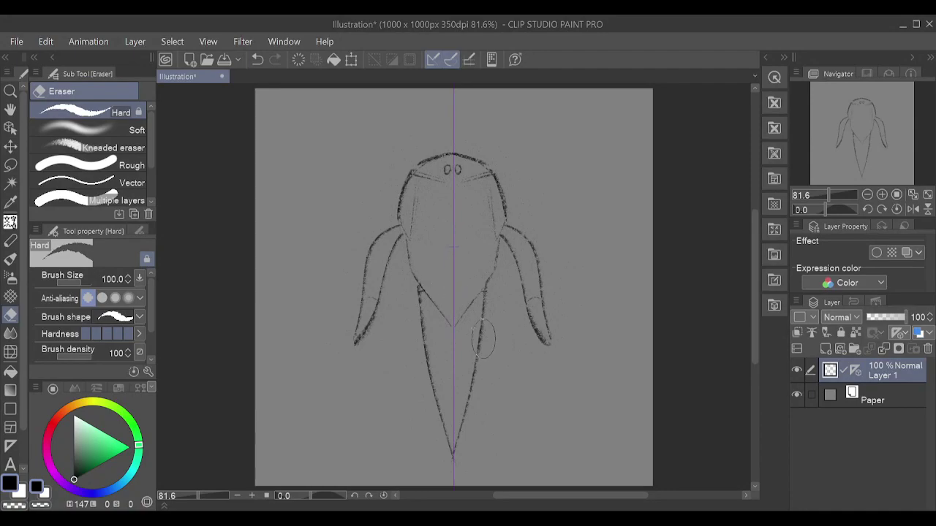
{"action": "key", "text": "p"}
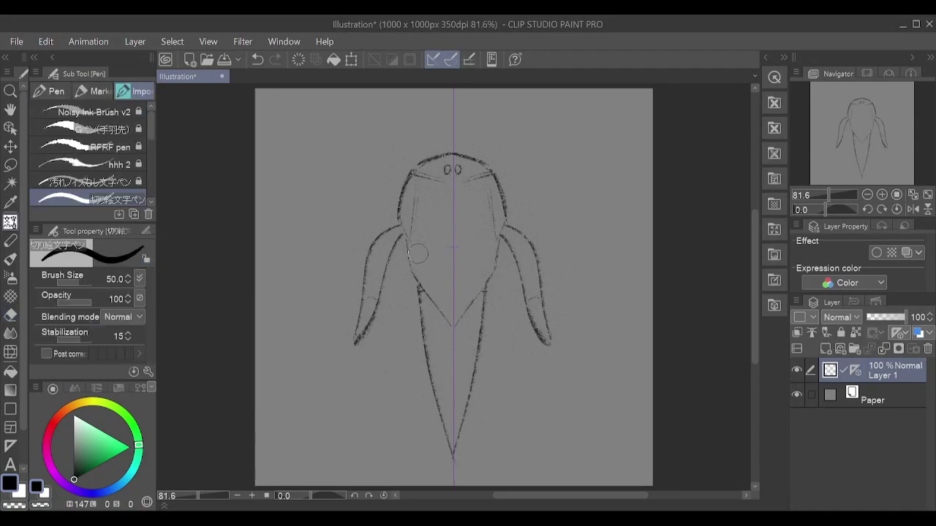
{"action": "key", "text": "p"}
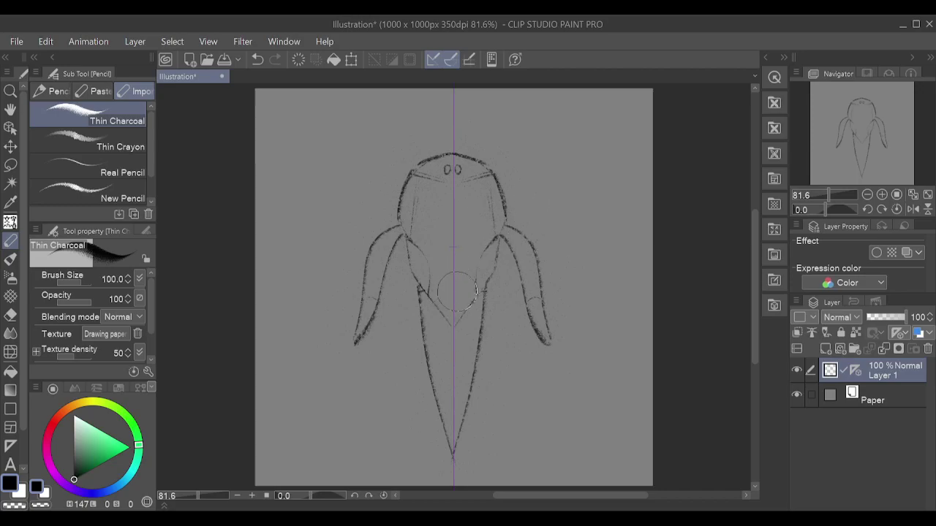
{"action": "key", "text": "ctrl+z"}
{"action": "mouse_move", "coordinate": [417, 179]}
{"action": "left_mouse_down"}
{"action": "mouse_move", "coordinate": [420, 274]}
{"action": "mouse_move", "coordinate": [454, 324]}
{"action": "left_mouse_up"}
{"action": "key", "text": "ctrl+z"}
{"action": "mouse_move", "coordinate": [418, 180]}
{"action": "left_mouse_down"}
{"action": "mouse_move", "coordinate": [412, 243]}
{"action": "mouse_move", "coordinate": [453, 324]}
{"action": "left_mouse_up"}
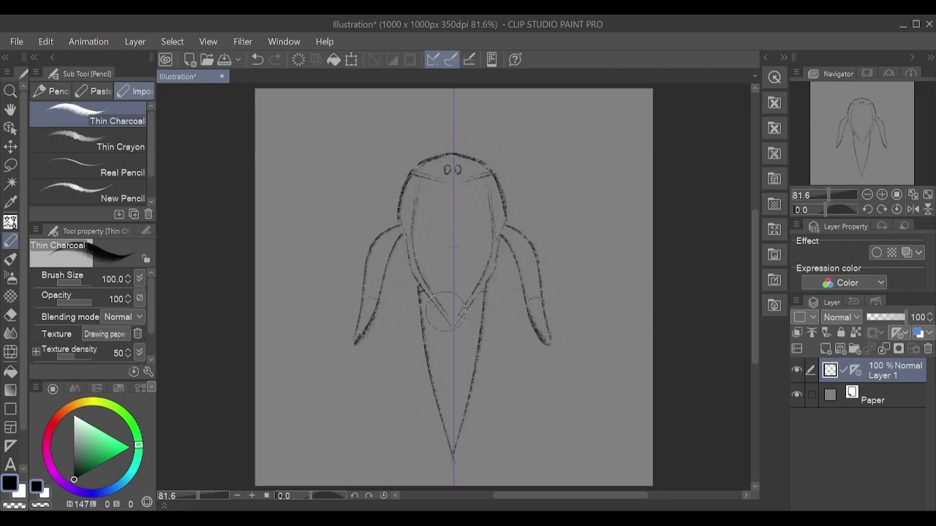
- Sketch mirrored inner lines inside the tail, running from its base and converging on the symmetry axis near the tip
{"action": "mouse_move", "coordinate": [420, 302]}
{"action": "left_mouse_down"}
{"action": "mouse_move", "coordinate": [482, 353]}
{"action": "mouse_move", "coordinate": [454, 311]}
{"action": "mouse_move", "coordinate": [425, 305]}
{"action": "mouse_move", "coordinate": [447, 323]}
{"action": "mouse_move", "coordinate": [451, 313]}
{"action": "mouse_move", "coordinate": [477, 323]}
{"action": "mouse_move", "coordinate": [511, 400]}
{"action": "mouse_move", "coordinate": [439, 312]}
{"action": "mouse_move", "coordinate": [419, 305]}
{"action": "mouse_move", "coordinate": [461, 330]}
{"action": "mouse_move", "coordinate": [517, 397]}
{"action": "mouse_move", "coordinate": [522, 425]}
{"action": "mouse_move", "coordinate": [506, 394]}
{"action": "mouse_move", "coordinate": [476, 386]}
{"action": "mouse_move", "coordinate": [489, 387]}
{"action": "mouse_move", "coordinate": [489, 331]}
{"action": "mouse_move", "coordinate": [444, 304]}
{"action": "mouse_move", "coordinate": [423, 312]}
{"action": "mouse_move", "coordinate": [444, 402]}
{"action": "left_mouse_up"}
{"action": "key", "text": "ctrl+z"}
{"action": "key", "text": "ctrl+z"}
{"action": "key", "text": "ctrl+z"}
{"action": "left_click_drag", "start_coordinate": [425, 312], "coordinate": [452, 455]}
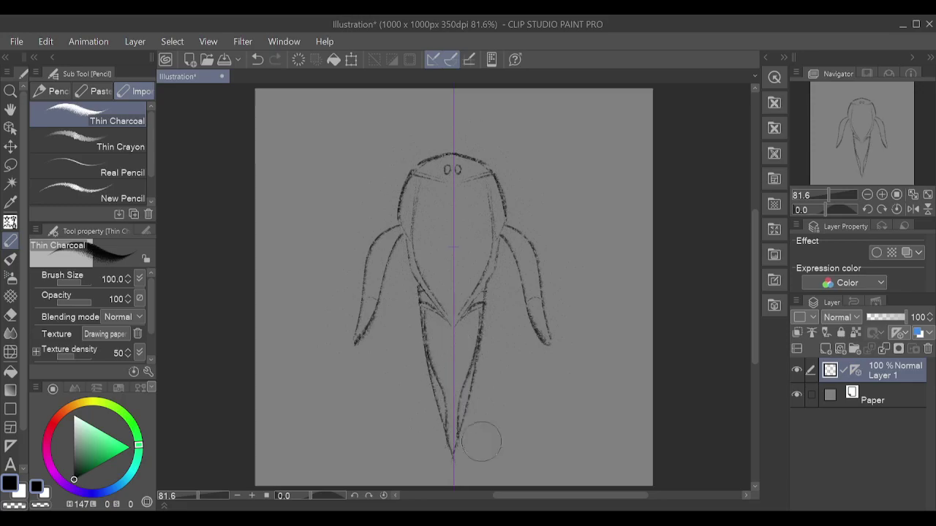
{"action": "key", "text": "ctrl+z"}
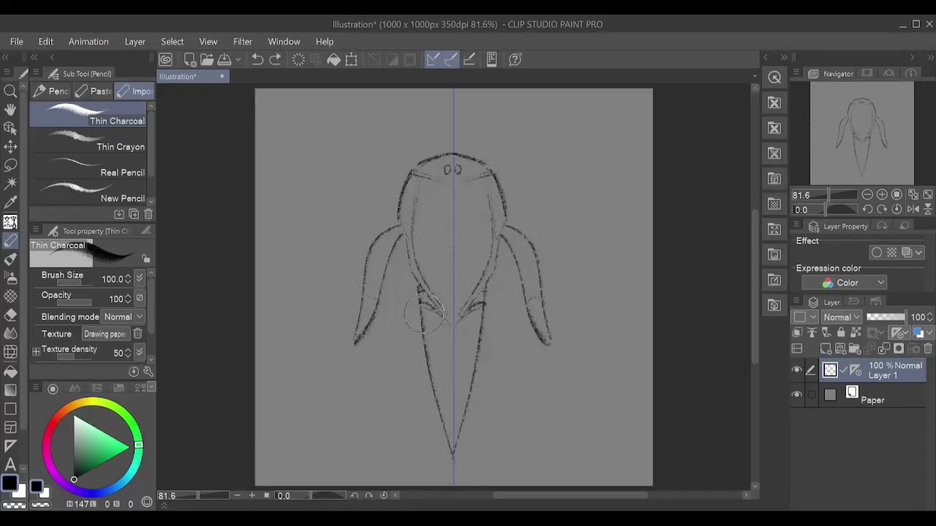
{"action": "key", "text": "ctrl+z"}
{"action": "left_click_drag", "start_coordinate": [422, 311], "coordinate": [453, 448]}
{"action": "key", "text": "ctrl+z"}
{"action": "left_click_drag", "start_coordinate": [424, 315], "coordinate": [453, 446]}
{"action": "key", "text": "ctrl+z"}
{"action": "left_click_drag", "start_coordinate": [423, 313], "coordinate": [454, 432]}
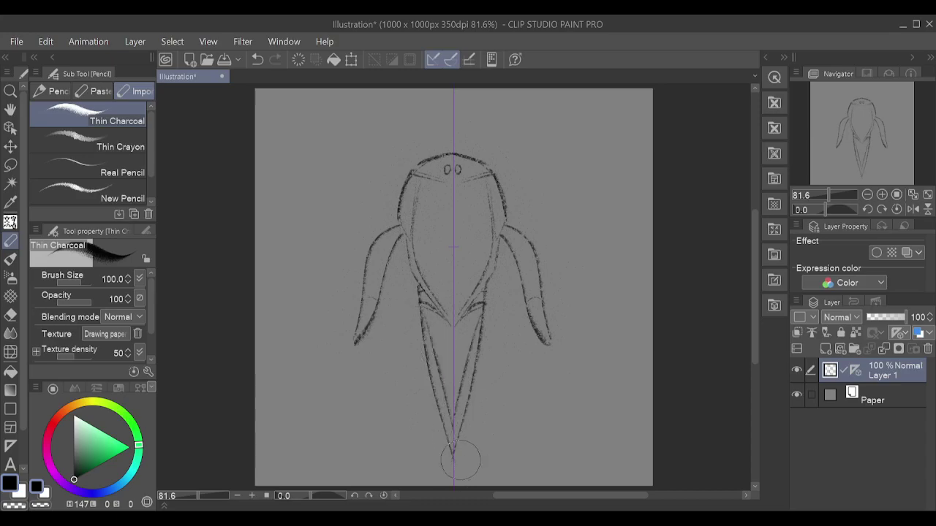
- Erase the tail's original outer edges and lower tip, keeping the narrower inner lines
{"action": "key", "text": "e"}
{"action": "left_click_drag", "start_coordinate": [433, 396], "coordinate": [453, 467]}
{"action": "left_click_drag", "start_coordinate": [416, 350], "coordinate": [442, 432]}
{"action": "left_click_drag", "start_coordinate": [415, 315], "coordinate": [423, 341]}
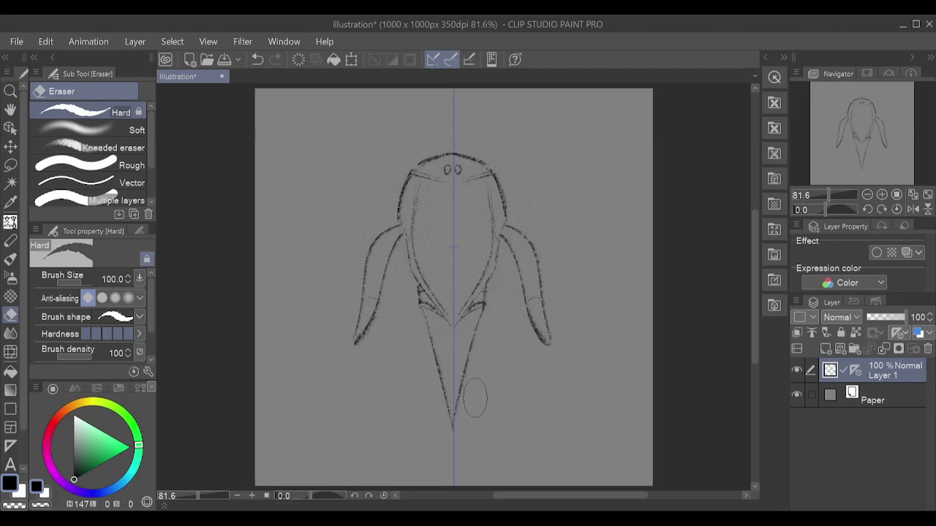
- Sketch a longer mirrored tail outline with the Thin Charcoal brush, from the tail base to a lower point on the symmetry axis
{"action": "key", "text": "p"}
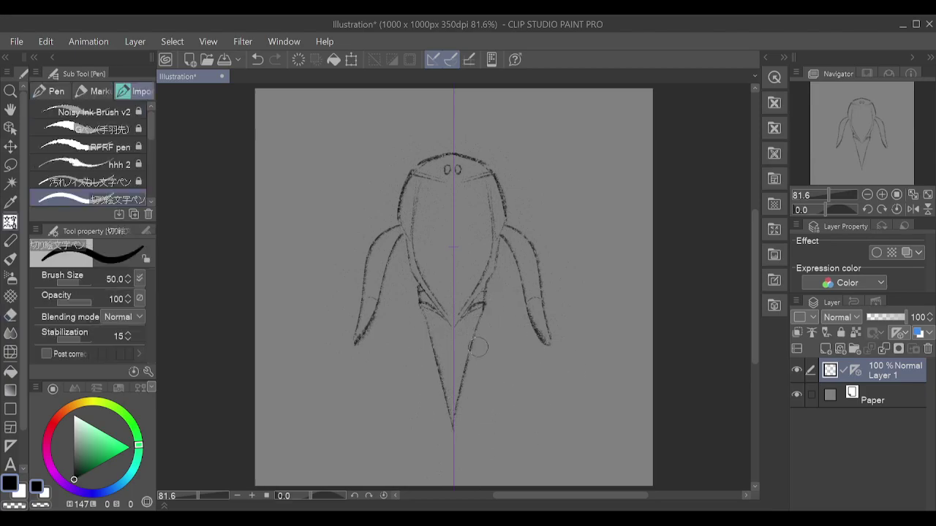
{"action": "left_click_drag", "start_coordinate": [427, 320], "coordinate": [454, 450]}
{"action": "key", "text": "ctrl+z"}
{"action": "left_click_drag", "start_coordinate": [425, 319], "coordinate": [455, 442]}
{"action": "key", "text": "ctrl+z"}
{"action": "left_click_drag", "start_coordinate": [425, 310], "coordinate": [454, 471]}
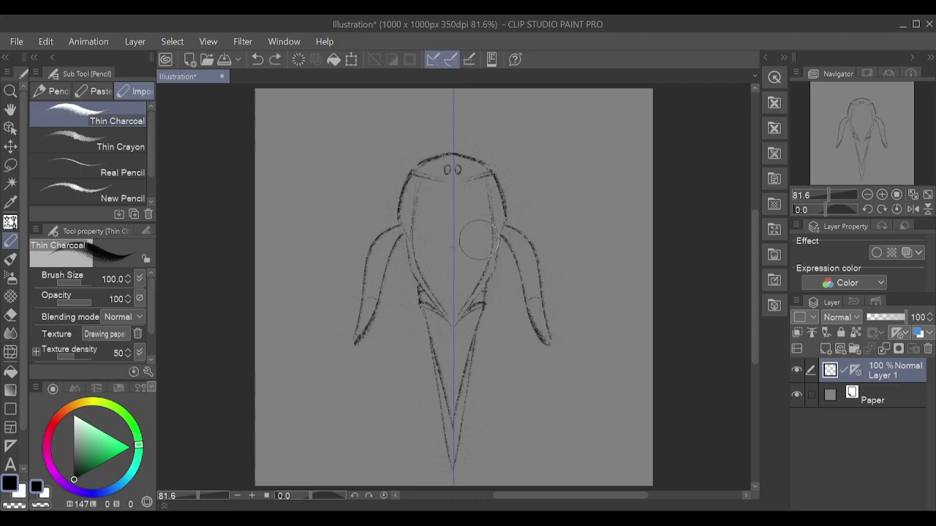
- Erase the eyes and the top of the head outline, and redraw the head's top edge flatter
{"action": "key", "text": "e"}
{"action": "left_click_drag", "start_coordinate": [430, 157], "coordinate": [455, 151]}
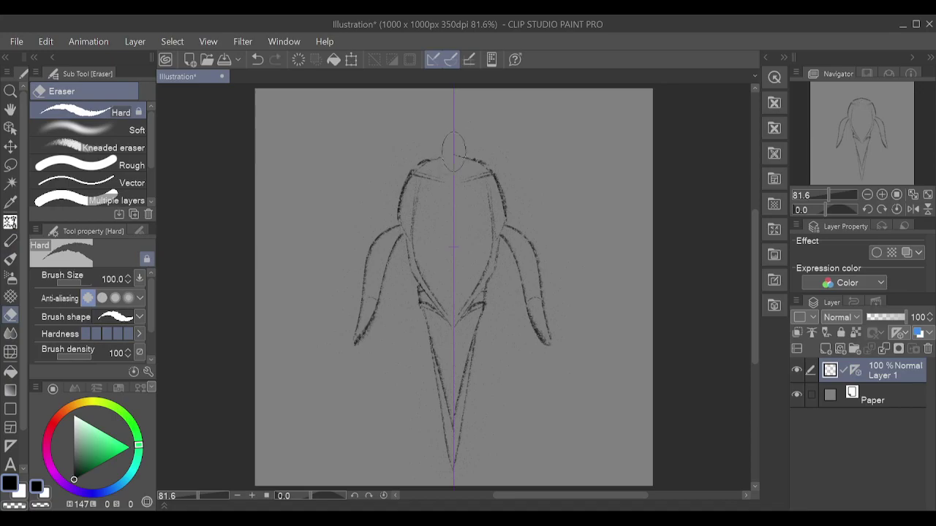
{"action": "key", "text": "p"}
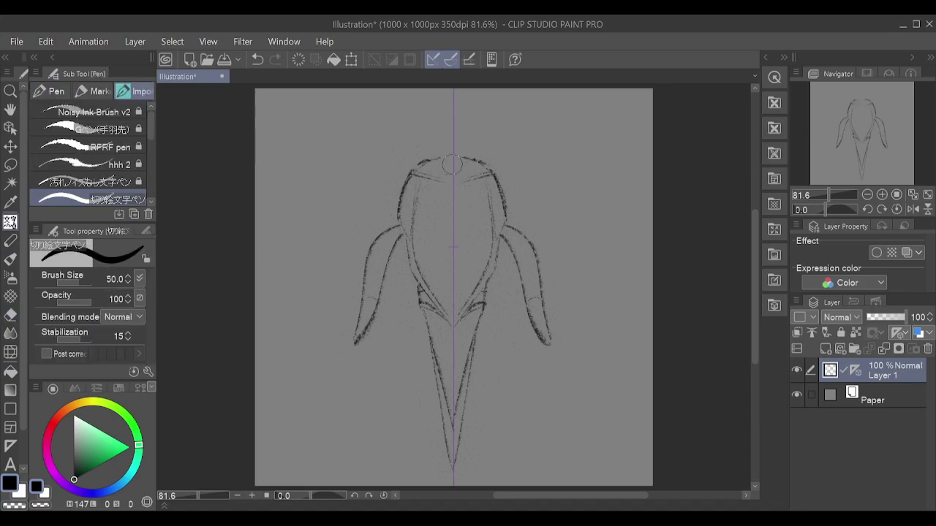
{"action": "key", "text": "p"}
{"action": "left_click_drag", "start_coordinate": [429, 156], "coordinate": [461, 154]}
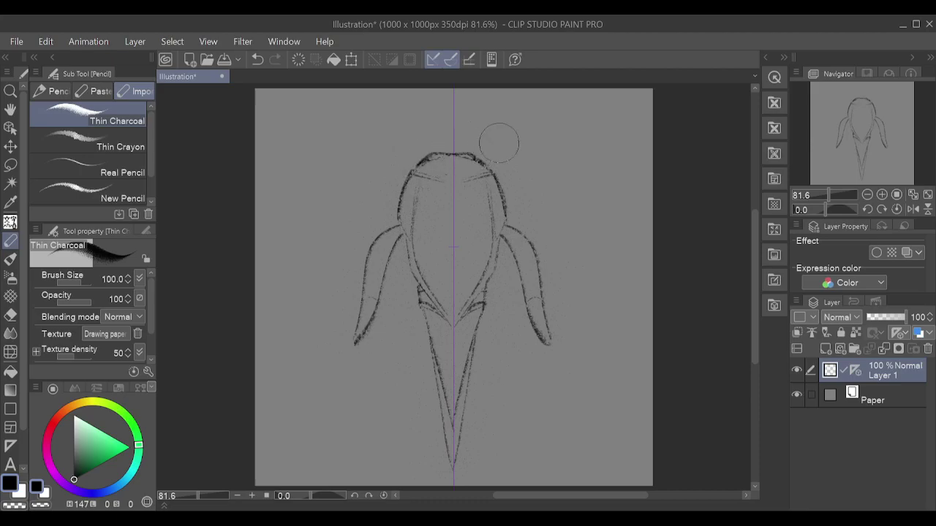
- Draw a pair of small dark mirrored eyes close to the symmetry axis, just below the head's top edge
{"action": "left_click", "coordinate": [443, 165]}
{"action": "left_click", "coordinate": [446, 161]}
{"action": "key", "text": "ctrl+z"}
{"action": "left_click", "coordinate": [445, 163]}
- Rework the fins' upper outer edges with an angular bend and darken the joint lines across the fins
{"action": "left_click_drag", "start_coordinate": [538, 336], "coordinate": [548, 342]}
{"action": "left_click_drag", "start_coordinate": [398, 227], "coordinate": [372, 274]}
{"action": "key", "text": "ctrl+z"}
{"action": "left_click_drag", "start_coordinate": [398, 228], "coordinate": [375, 286]}
{"action": "key", "text": "ctrl+z"}
{"action": "mouse_move", "coordinate": [399, 227]}
{"action": "left_mouse_down"}
{"action": "mouse_move", "coordinate": [364, 294]}
{"action": "mouse_move", "coordinate": [378, 297]}
{"action": "left_mouse_up"}
{"action": "mouse_move", "coordinate": [398, 226]}
{"action": "left_mouse_down"}
{"action": "mouse_move", "coordinate": [365, 300]}
{"action": "mouse_move", "coordinate": [370, 243]}
{"action": "mouse_move", "coordinate": [399, 226]}
{"action": "left_mouse_up"}
{"action": "key", "text": "ctrl+z"}
- Erase the rough outer edges of the fins between bend and joint, and redraw them as cleaner angular strokes
{"action": "key", "text": "e"}
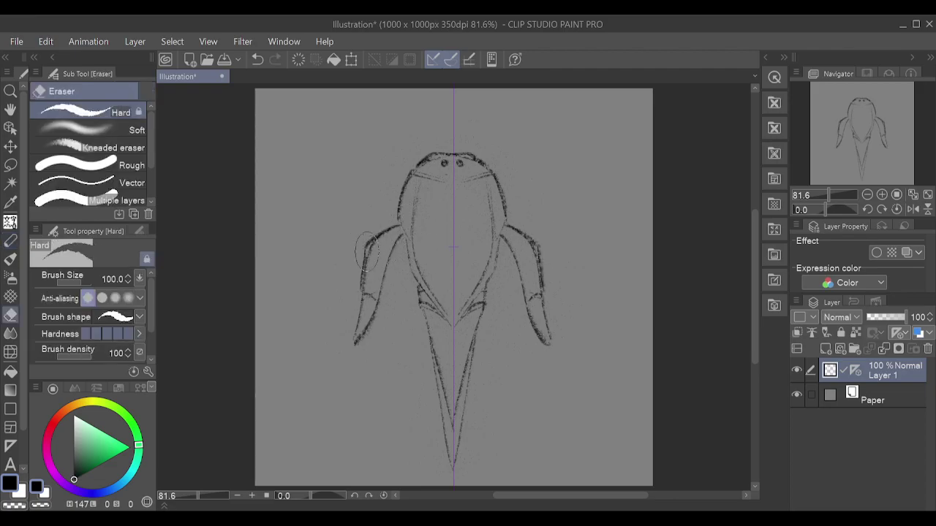
{"action": "mouse_move", "coordinate": [366, 260]}
{"action": "left_mouse_down"}
{"action": "mouse_move", "coordinate": [362, 285]}
{"action": "mouse_move", "coordinate": [388, 236]}
{"action": "left_mouse_up"}
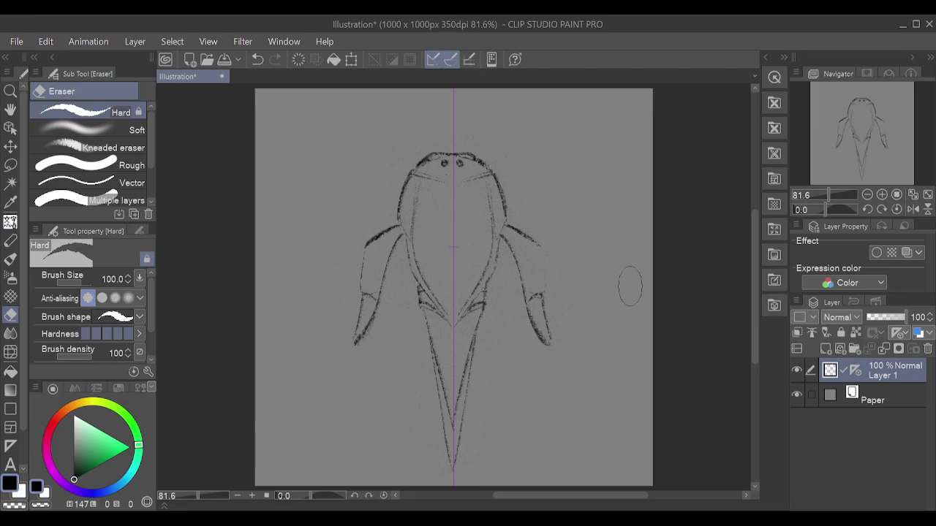
{"action": "key", "text": "p"}
{"action": "key", "text": "p"}
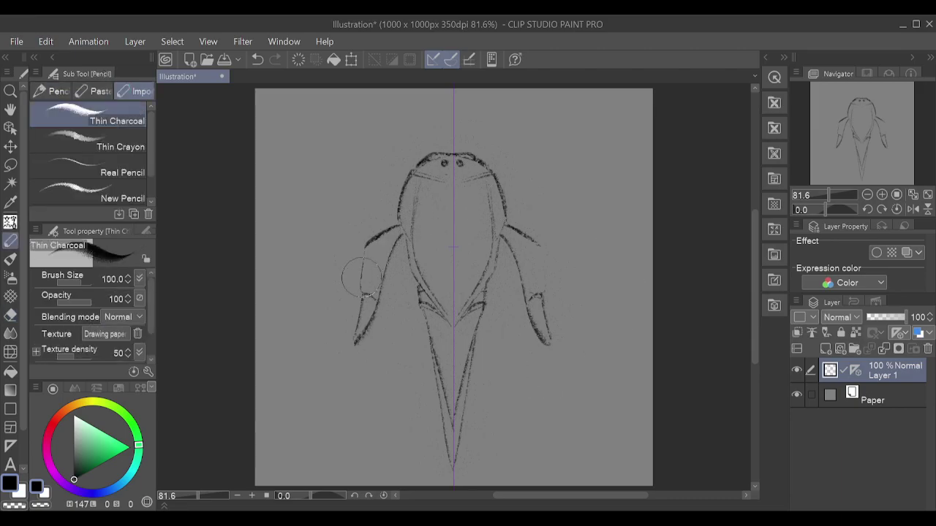
{"action": "mouse_move", "coordinate": [364, 289]}
{"action": "left_mouse_down"}
{"action": "mouse_move", "coordinate": [362, 234]}
{"action": "mouse_move", "coordinate": [360, 283]}
{"action": "left_mouse_up"}
{"action": "key", "text": "ctrl+z"}
{"action": "key", "text": "ctrl+z"}
{"action": "key", "text": "ctrl+z"}
{"action": "left_click_drag", "start_coordinate": [367, 248], "coordinate": [363, 295]}
{"action": "key", "text": "ctrl+z"}
{"action": "key", "text": "ctrl+z"}
{"action": "key", "text": "ctrl+y"}
{"action": "mouse_move", "coordinate": [363, 296]}
{"action": "left_mouse_down"}
{"action": "mouse_move", "coordinate": [376, 236]}
{"action": "mouse_move", "coordinate": [402, 224]}
{"action": "mouse_move", "coordinate": [378, 235]}
{"action": "mouse_move", "coordinate": [366, 302]}
{"action": "mouse_move", "coordinate": [373, 239]}
{"action": "mouse_move", "coordinate": [400, 225]}
{"action": "left_mouse_up"}
{"action": "key", "text": "ctrl+z"}
{"action": "key", "text": "ctrl+z"}
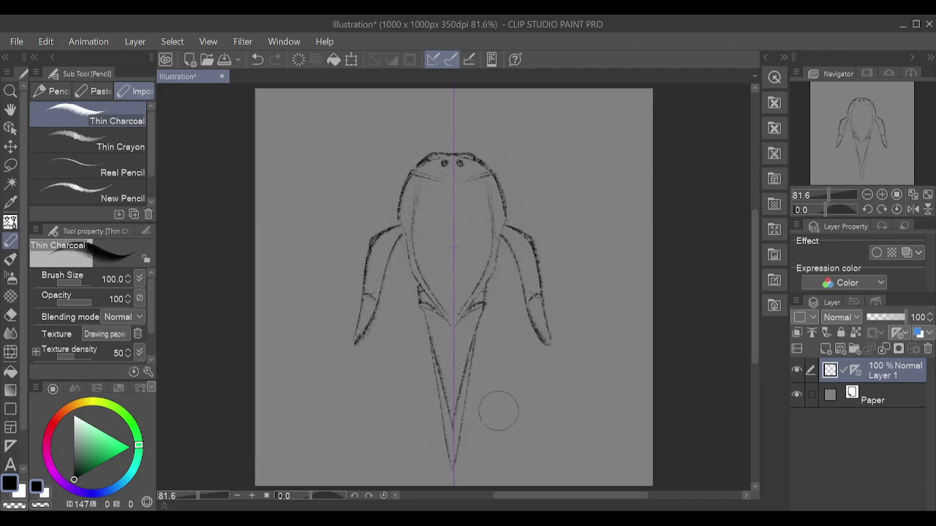
- Try wider mirrored contours bulging outward around the body's sides from the head to the fins
{"action": "left_click_drag", "start_coordinate": [399, 226], "coordinate": [399, 234]}
{"action": "mouse_move", "coordinate": [414, 174]}
{"action": "left_mouse_down"}
{"action": "mouse_move", "coordinate": [395, 202]}
{"action": "mouse_move", "coordinate": [398, 221]}
{"action": "left_mouse_up"}
{"action": "key", "text": "ctrl+z"}
{"action": "left_click_drag", "start_coordinate": [412, 174], "coordinate": [400, 226]}
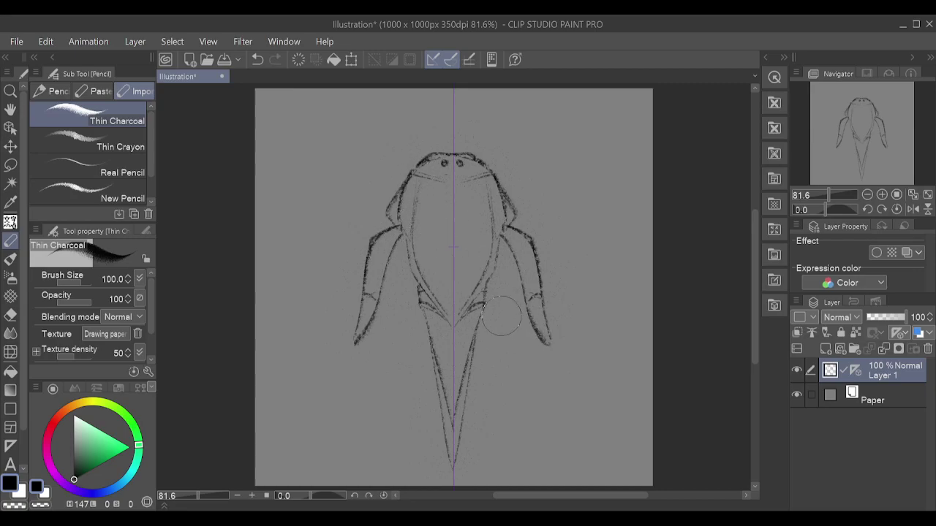
{"action": "key", "text": "ctrl+z"}
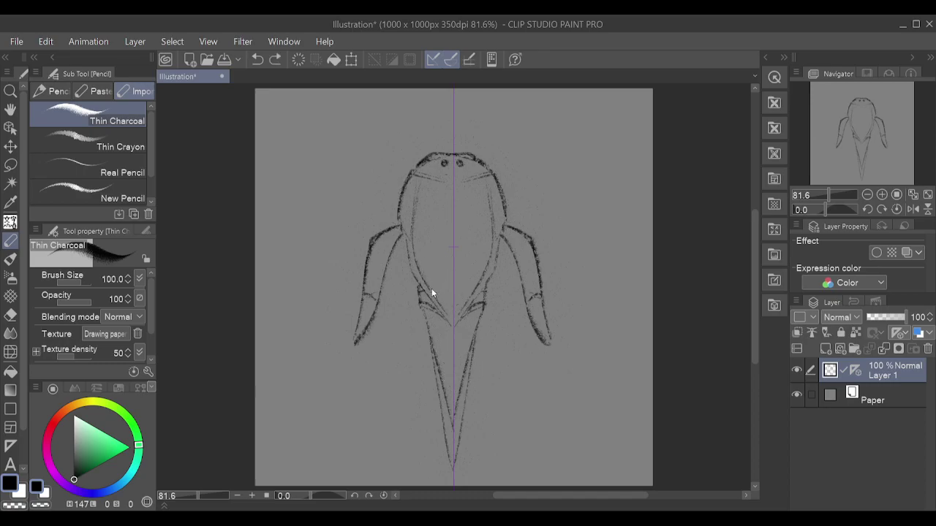
{"action": "left_click_drag", "start_coordinate": [419, 286], "coordinate": [393, 249]}
{"action": "key", "text": "ctrl+z"}
{"action": "left_click_drag", "start_coordinate": [393, 202], "coordinate": [412, 174]}
{"action": "key", "text": "ctrl+z"}
{"action": "left_click_drag", "start_coordinate": [389, 225], "coordinate": [413, 172]}
{"action": "key", "text": "ctrl+z"}
{"action": "mouse_move", "coordinate": [387, 246]}
{"action": "left_mouse_down"}
{"action": "mouse_move", "coordinate": [406, 174]}
{"action": "mouse_move", "coordinate": [422, 151]}
{"action": "left_mouse_up"}
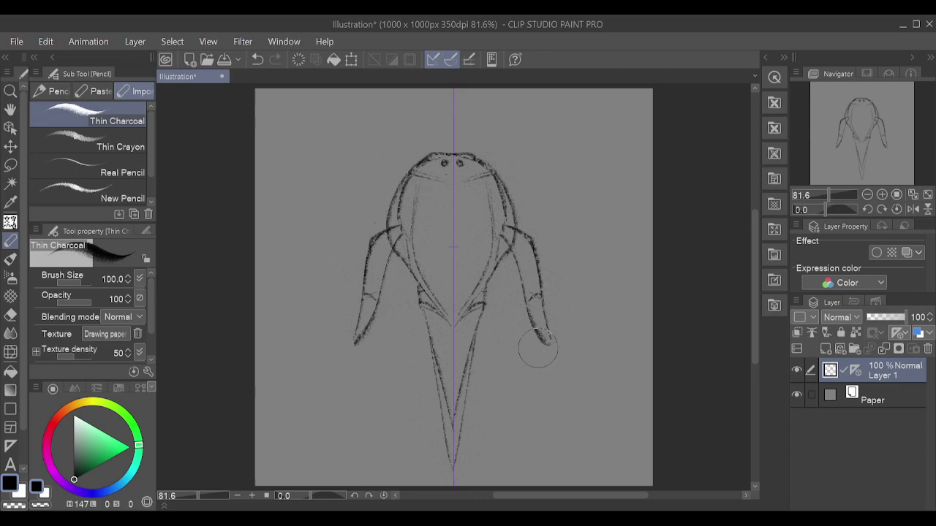
{"action": "key", "text": "ctrl+z"}
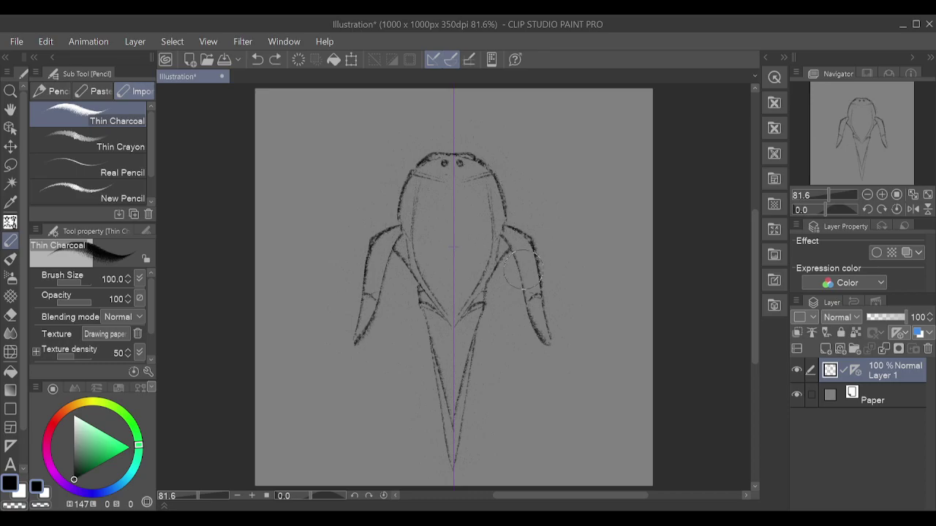
- Rework the mirrored outer contour of the lower body from below the fins to the tail base
{"action": "left_click_drag", "start_coordinate": [408, 253], "coordinate": [454, 329]}
{"action": "left_click_drag", "start_coordinate": [424, 307], "coordinate": [448, 408]}
{"action": "key", "text": "ctrl+z"}
{"action": "mouse_move", "coordinate": [402, 264]}
{"action": "left_mouse_down"}
{"action": "mouse_move", "coordinate": [436, 264]}
{"action": "mouse_move", "coordinate": [535, 235]}
{"action": "mouse_move", "coordinate": [513, 270]}
{"action": "mouse_move", "coordinate": [413, 279]}
{"action": "mouse_move", "coordinate": [418, 289]}
{"action": "mouse_move", "coordinate": [401, 237]}
{"action": "left_mouse_up"}
{"action": "key", "text": "ctrl+z"}
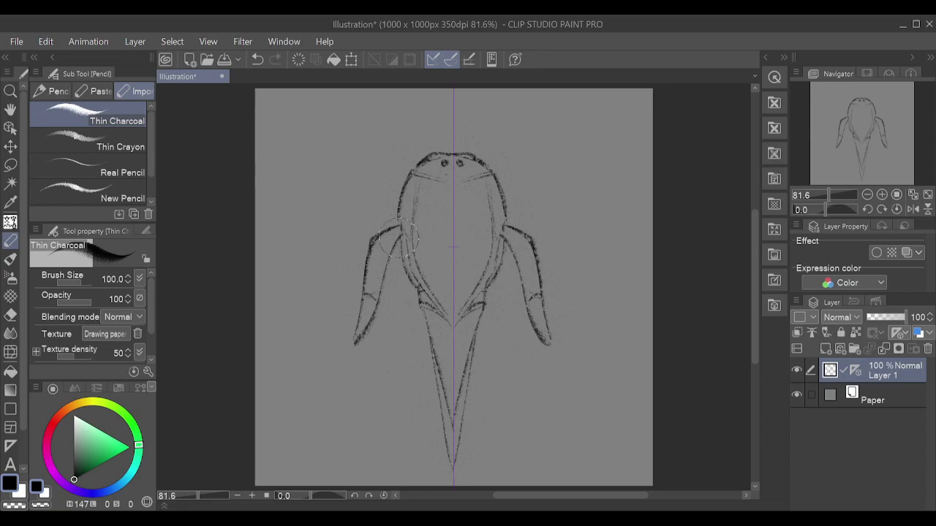
- Erase the body's upper side contours between the head and the fins
{"action": "key", "text": "e"}
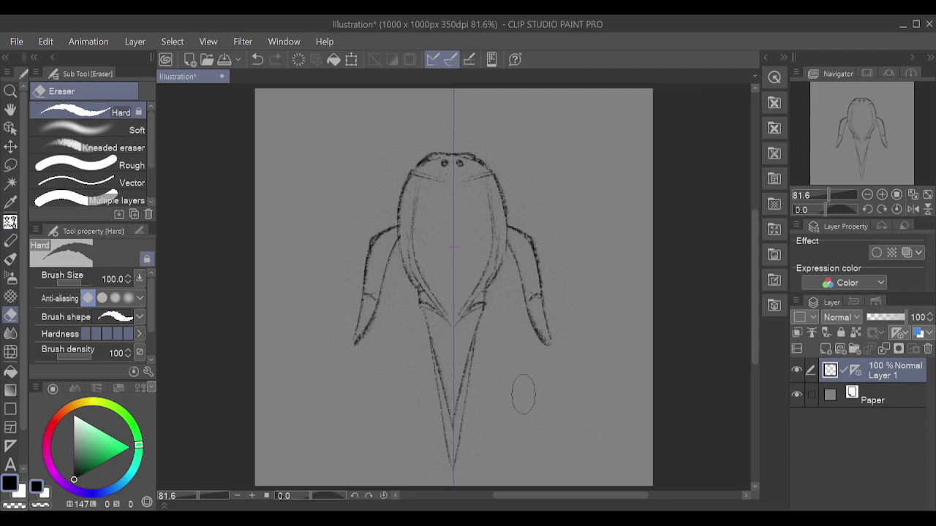
{"action": "left_click", "coordinate": [407, 166]}
{"action": "left_click_drag", "start_coordinate": [404, 186], "coordinate": [397, 199]}
- Sketch straighter mirrored upper side contours sloping from the head to the fins, and erase the stray lines outside them
{"action": "key", "text": "p"}
{"action": "key", "text": "p"}
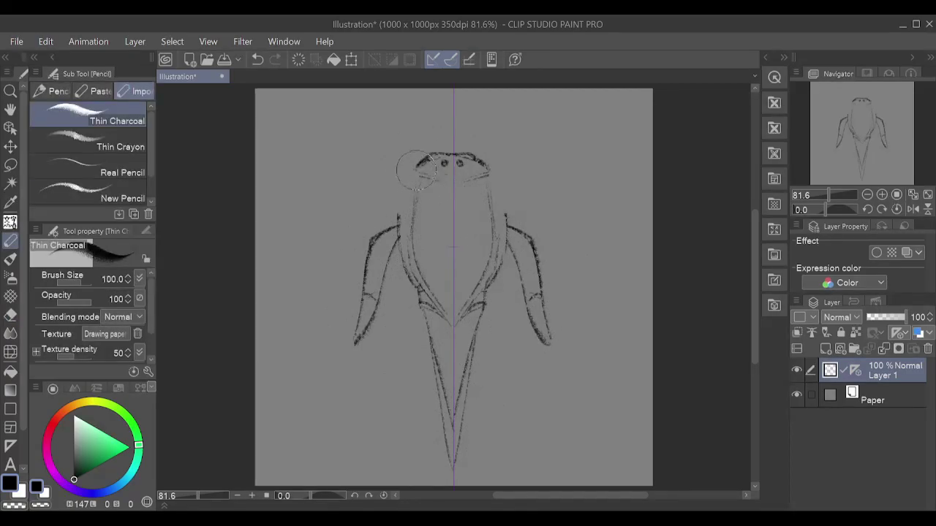
{"action": "mouse_move", "coordinate": [424, 160]}
{"action": "left_mouse_down"}
{"action": "mouse_move", "coordinate": [391, 184]}
{"action": "mouse_move", "coordinate": [396, 227]}
{"action": "left_mouse_up"}
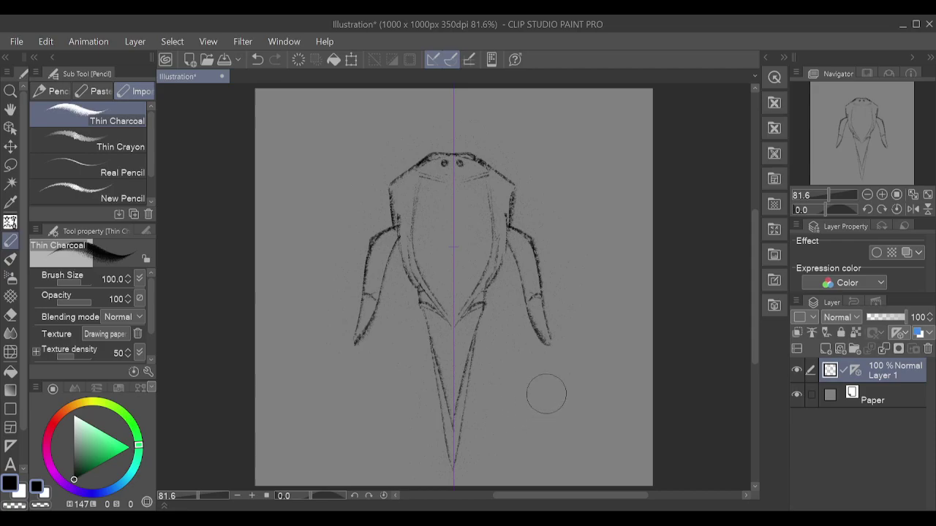
{"action": "key", "text": "ctrl+z"}
{"action": "key", "text": "ctrl+z"}
{"action": "left_click_drag", "start_coordinate": [411, 169], "coordinate": [395, 215]}
{"action": "key", "text": "ctrl+z"}
{"action": "left_click_drag", "start_coordinate": [412, 166], "coordinate": [396, 214]}
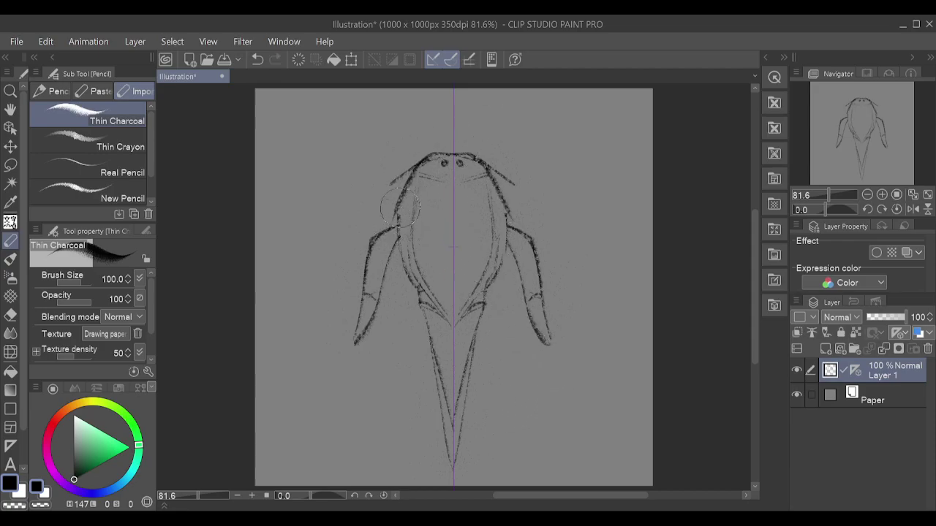
{"action": "key", "text": "e"}
{"action": "mouse_move", "coordinate": [410, 154]}
{"action": "left_mouse_down"}
{"action": "mouse_move", "coordinate": [383, 189]}
{"action": "mouse_move", "coordinate": [405, 157]}
{"action": "left_mouse_up"}
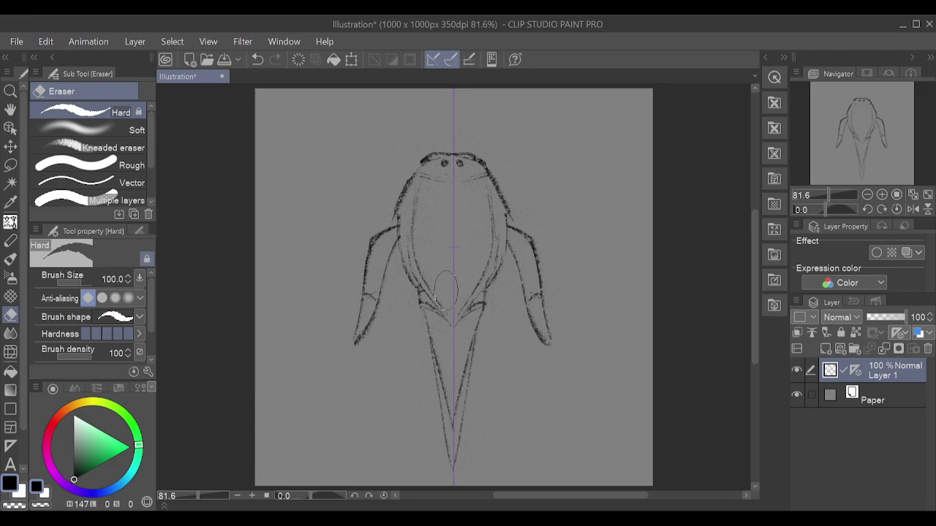
- Lasso both mirrored fins, move them up to the level of the upper body, and clear the selection
{"action": "key", "text": "m"}
{"action": "mouse_move", "coordinate": [398, 214]}
{"action": "left_mouse_down"}
{"action": "mouse_move", "coordinate": [406, 250]}
{"action": "mouse_move", "coordinate": [395, 368]}
{"action": "mouse_move", "coordinate": [326, 259]}
{"action": "mouse_move", "coordinate": [397, 214]}
{"action": "left_mouse_up"}
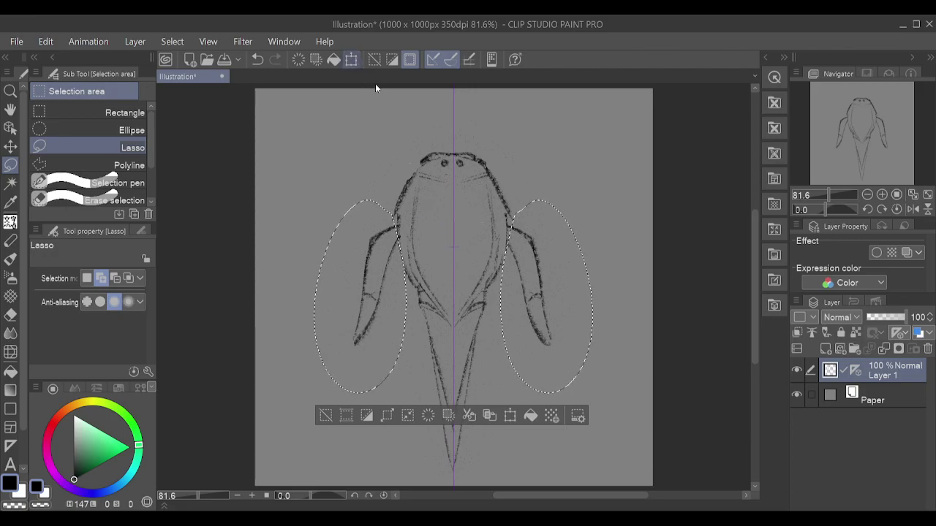
{"action": "left_click", "coordinate": [351, 59]}
{"action": "left_click_drag", "start_coordinate": [457, 350], "coordinate": [458, 308]}
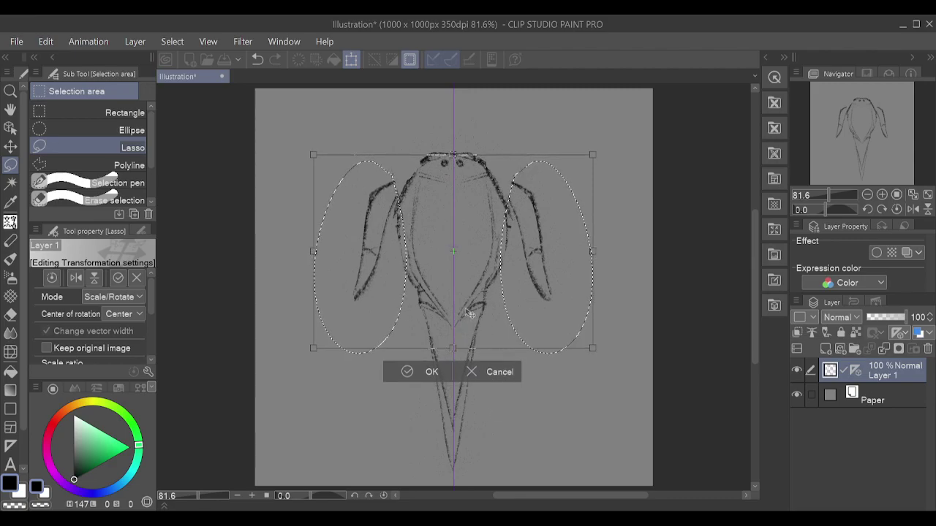
{"action": "left_click", "coordinate": [418, 375]}
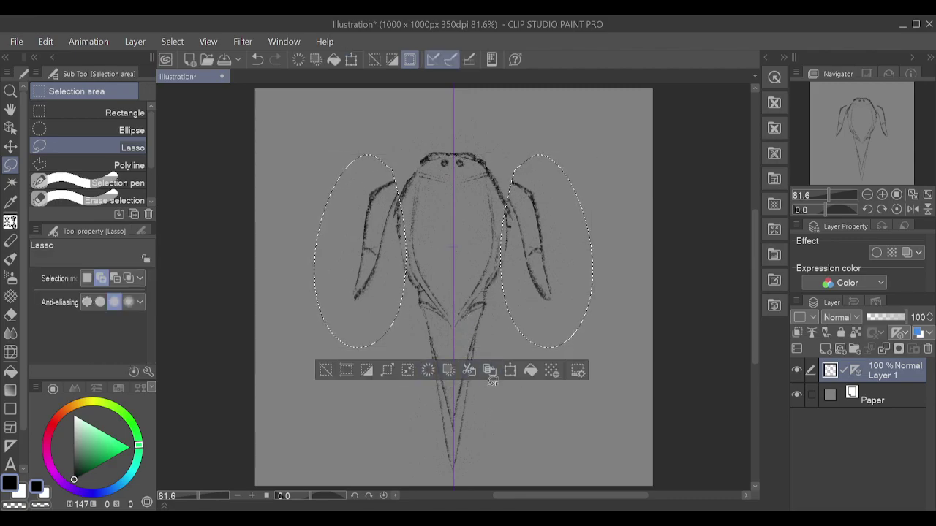
{"action": "left_click", "coordinate": [327, 371]}
- Sketch charcoal strokes joining the raised fins to the body just below the head
{"action": "key", "text": "p"}
{"action": "key", "text": "p"}
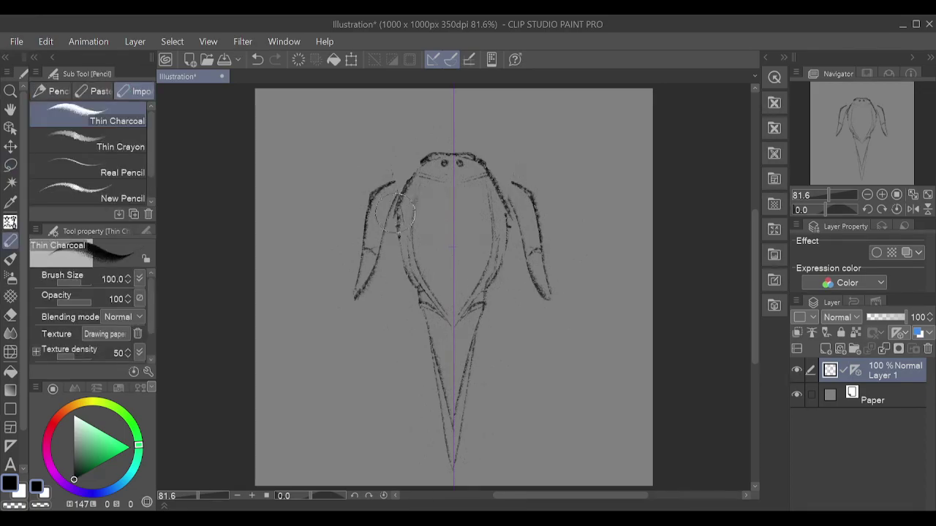
{"action": "mouse_move", "coordinate": [385, 187]}
{"action": "left_mouse_down"}
{"action": "mouse_move", "coordinate": [417, 177]}
{"action": "mouse_move", "coordinate": [394, 201]}
{"action": "mouse_move", "coordinate": [415, 177]}
{"action": "mouse_move", "coordinate": [397, 194]}
{"action": "mouse_move", "coordinate": [412, 177]}
{"action": "mouse_move", "coordinate": [399, 213]}
{"action": "left_mouse_up"}
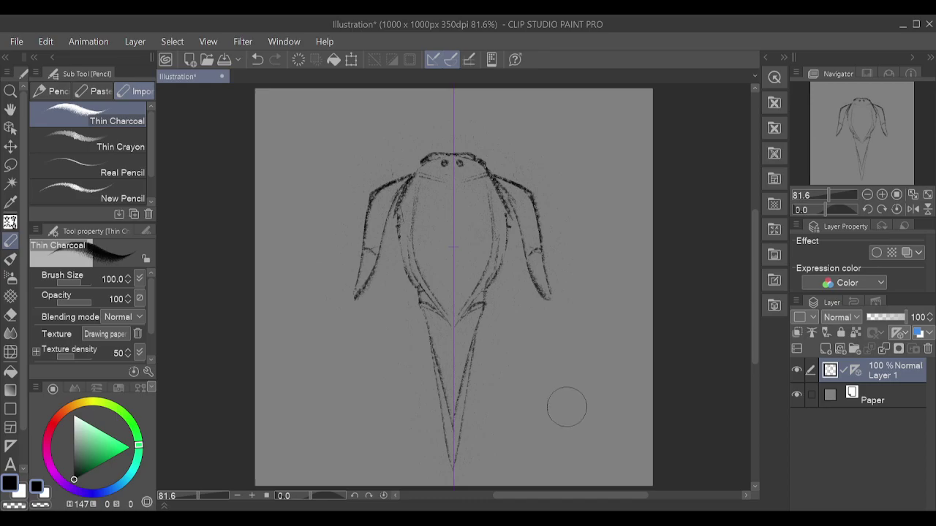
- Try small hooked marks beside the fins and a clearing of the layer, and undo both
{"action": "left_click_drag", "start_coordinate": [568, 258], "coordinate": [573, 278]}
{"action": "left_click", "coordinate": [572, 287]}
{"action": "key", "text": "ctrl+z"}
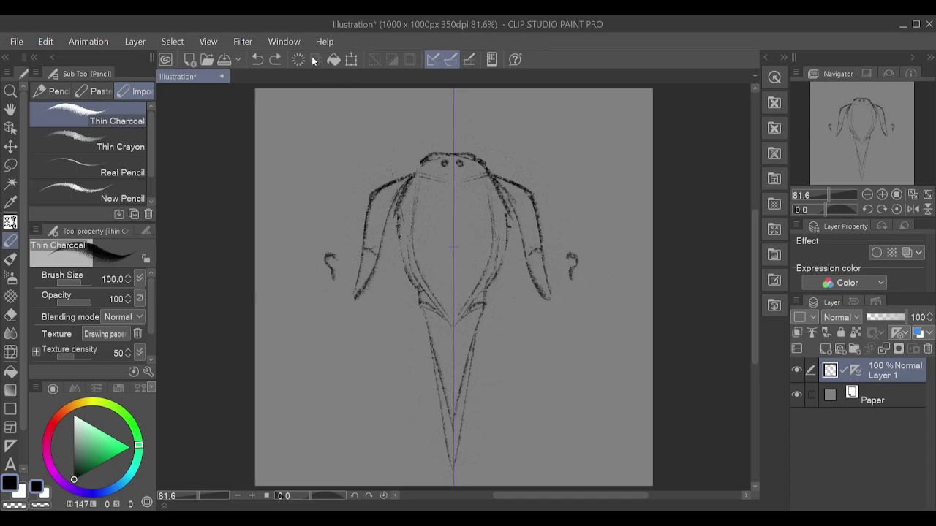
{"action": "left_click", "coordinate": [315, 60]}
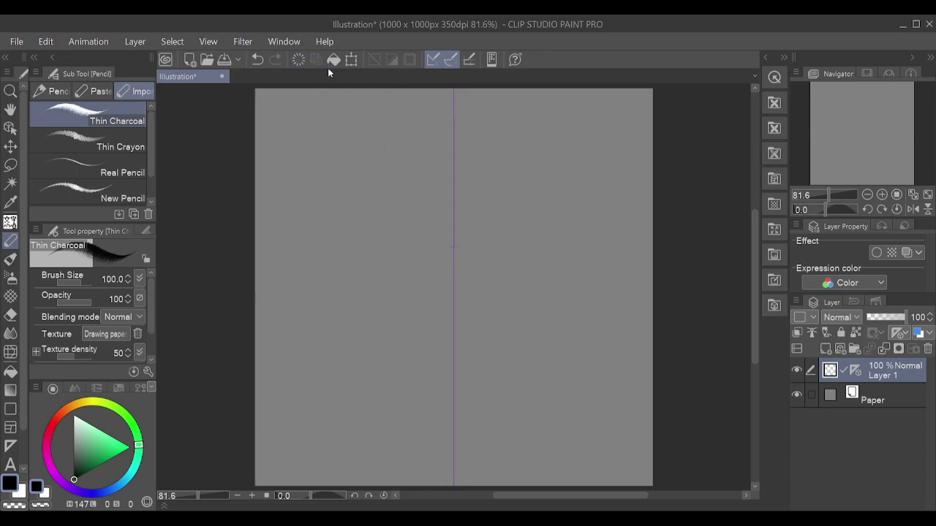
{"action": "left_click", "coordinate": [257, 60]}
{"action": "left_click", "coordinate": [260, 60]}
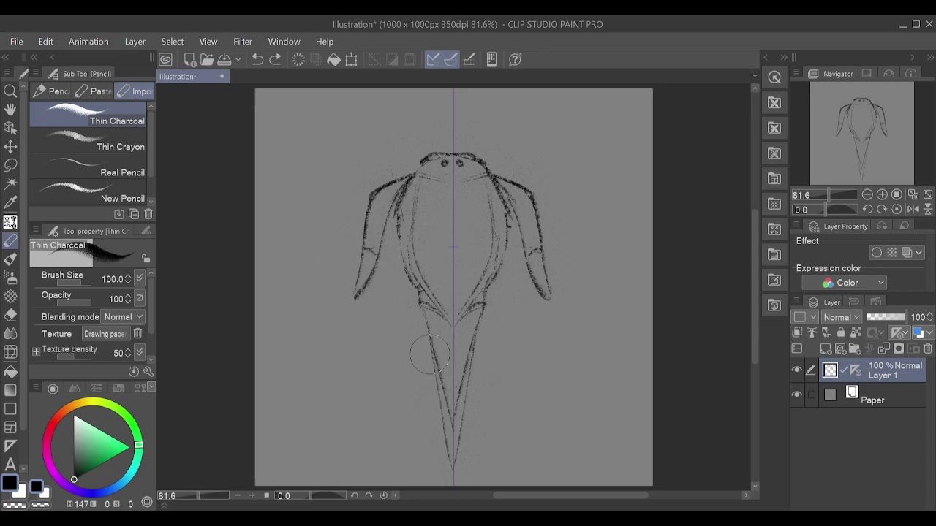
- Erase both fins and the body's side and inner contours between the head and the tail base
{"action": "key", "text": "e"}
{"action": "mouse_move", "coordinate": [407, 179]}
{"action": "left_mouse_down"}
{"action": "mouse_move", "coordinate": [382, 218]}
{"action": "mouse_move", "coordinate": [388, 167]}
{"action": "mouse_move", "coordinate": [369, 311]}
{"action": "mouse_move", "coordinate": [382, 181]}
{"action": "mouse_move", "coordinate": [341, 319]}
{"action": "mouse_move", "coordinate": [385, 190]}
{"action": "mouse_move", "coordinate": [383, 265]}
{"action": "mouse_move", "coordinate": [396, 187]}
{"action": "left_mouse_up"}
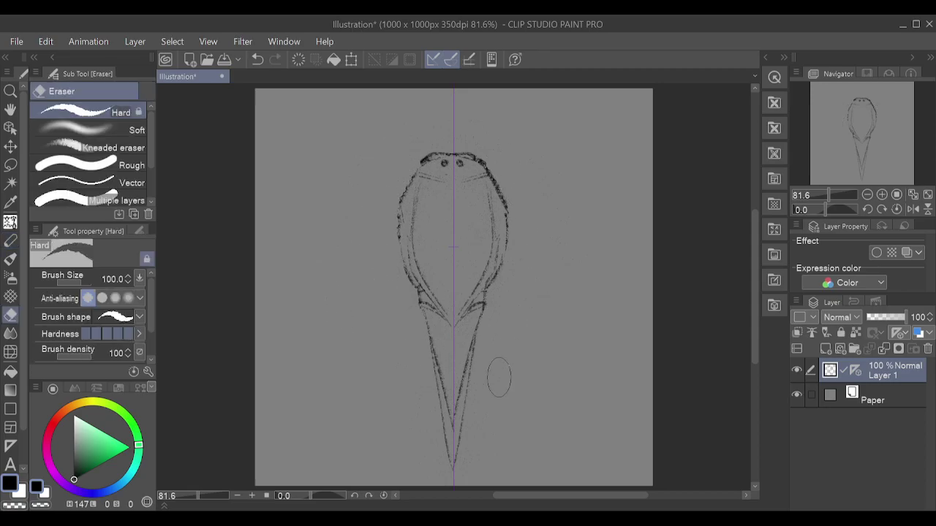
{"action": "mouse_move", "coordinate": [476, 292]}
{"action": "left_mouse_down"}
{"action": "mouse_move", "coordinate": [398, 256]}
{"action": "mouse_move", "coordinate": [416, 306]}
{"action": "mouse_move", "coordinate": [416, 254]}
{"action": "mouse_move", "coordinate": [406, 245]}
{"action": "mouse_move", "coordinate": [418, 262]}
{"action": "mouse_move", "coordinate": [420, 201]}
{"action": "mouse_move", "coordinate": [386, 233]}
{"action": "mouse_move", "coordinate": [524, 329]}
{"action": "left_mouse_up"}
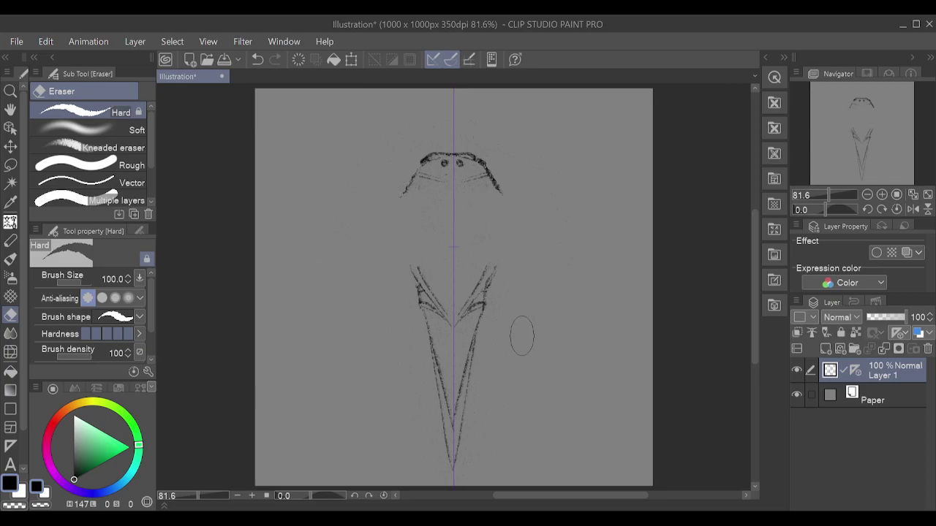
- Sketch rounded charcoal side contours for the body, from the head down to the tail base
{"action": "key", "text": "p"}
{"action": "mouse_move", "coordinate": [423, 289]}
{"action": "left_mouse_down"}
{"action": "mouse_move", "coordinate": [391, 238]}
{"action": "mouse_move", "coordinate": [413, 170]}
{"action": "left_mouse_up"}
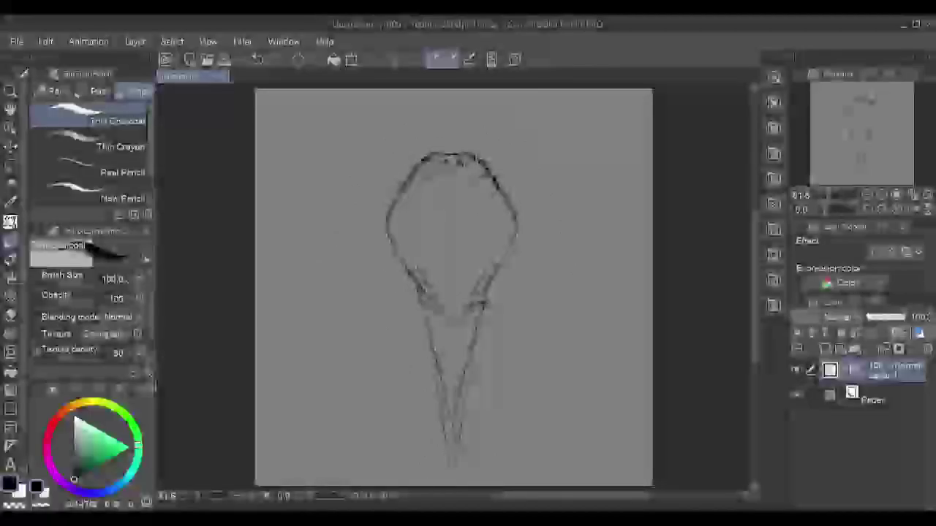
{"action": "key", "text": "ctrl+z"}
{"action": "mouse_move", "coordinate": [409, 184]}
{"action": "left_mouse_down"}
{"action": "mouse_move", "coordinate": [394, 220]}
{"action": "mouse_move", "coordinate": [399, 270]}
{"action": "left_mouse_up"}
{"action": "key", "text": "ctrl+z"}
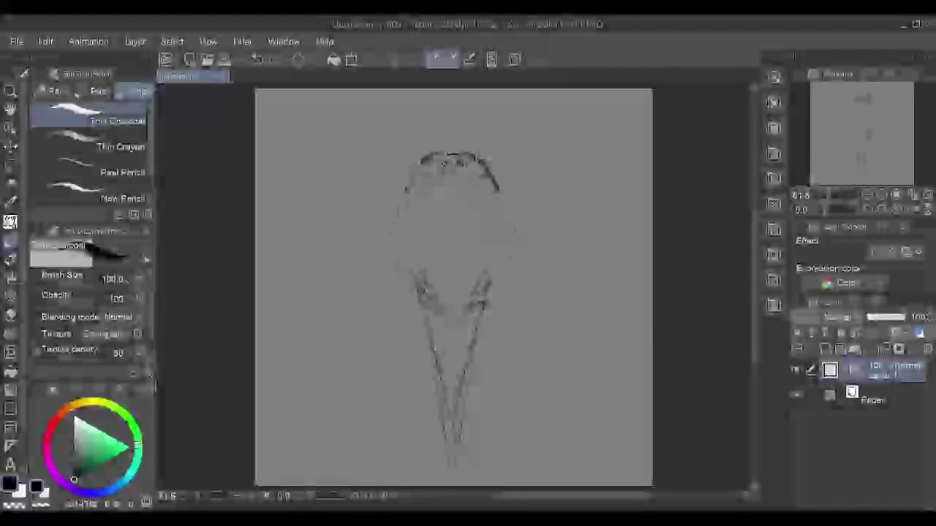
{"action": "key", "text": "ctrl+y"}
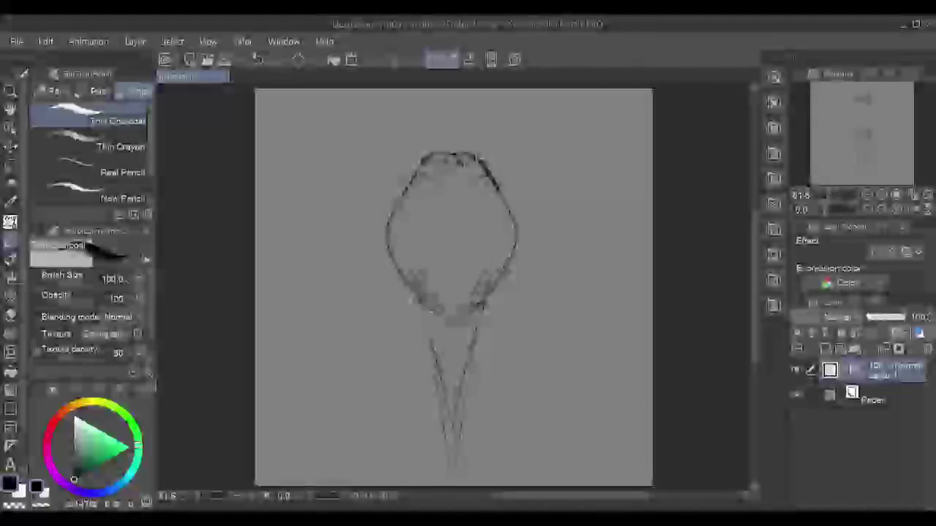
{"action": "left_click_drag", "start_coordinate": [515, 243], "coordinate": [480, 304]}
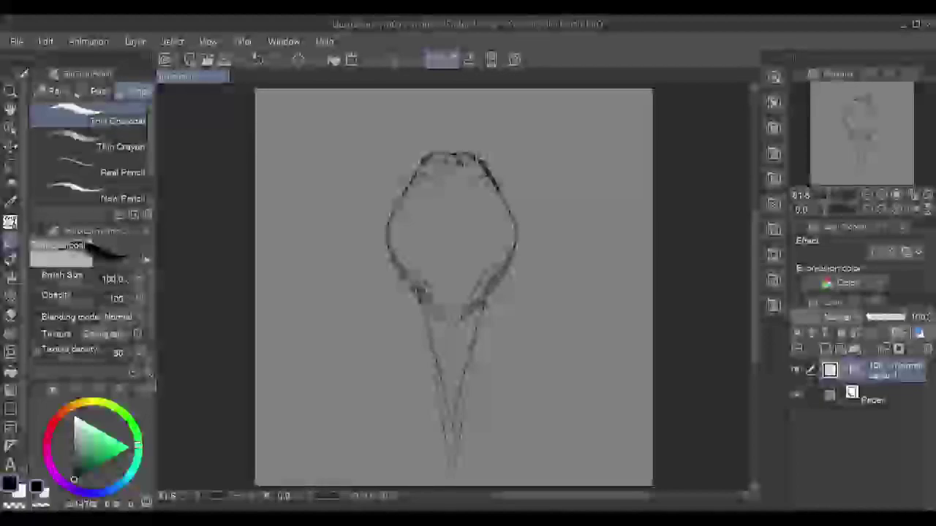
- Try inner contour lines inside the body's sides and undo them
{"action": "left_click_drag", "start_coordinate": [490, 191], "coordinate": [481, 284]}
{"action": "key", "text": "ctrl+z"}
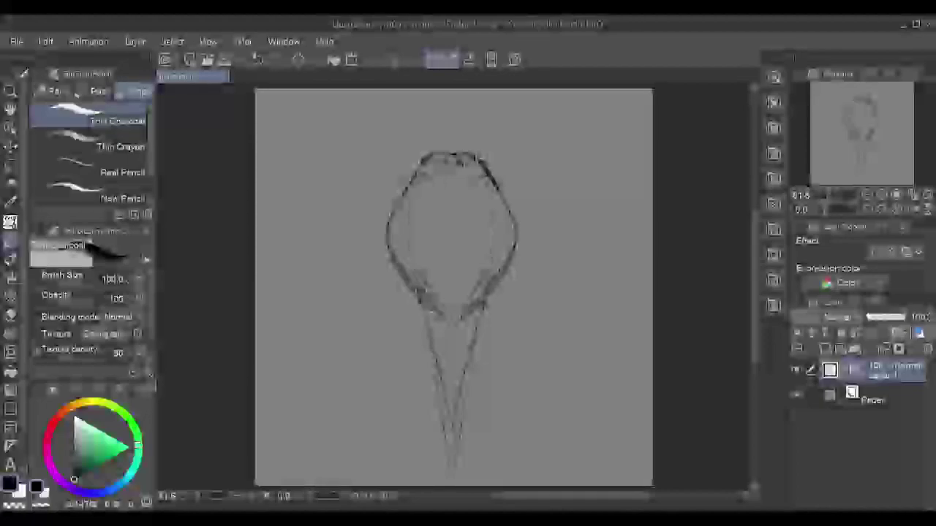
{"action": "key", "text": "ctrl+z"}
{"action": "key", "text": "ctrl+z"}
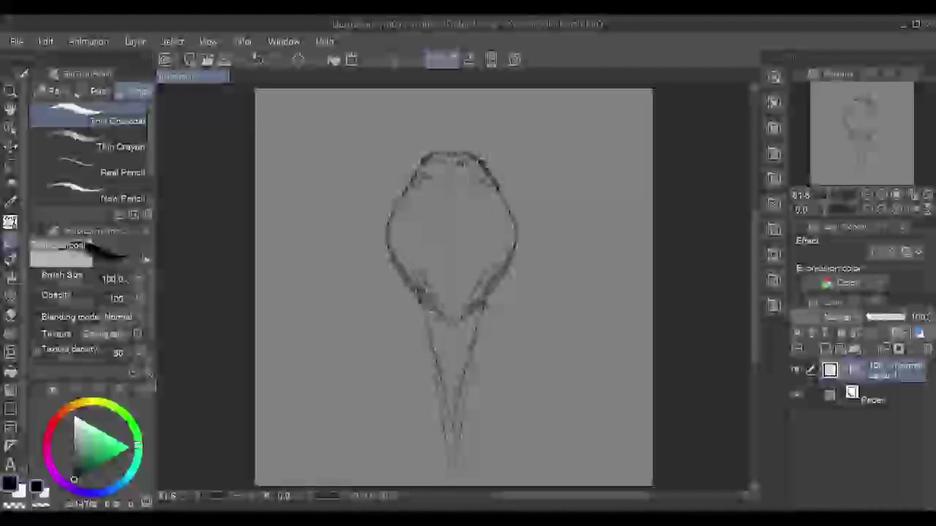
- Sketch a short crosswise line behind the eyes to mark off the head from the body
{"action": "left_click_drag", "start_coordinate": [494, 181], "coordinate": [466, 176]}
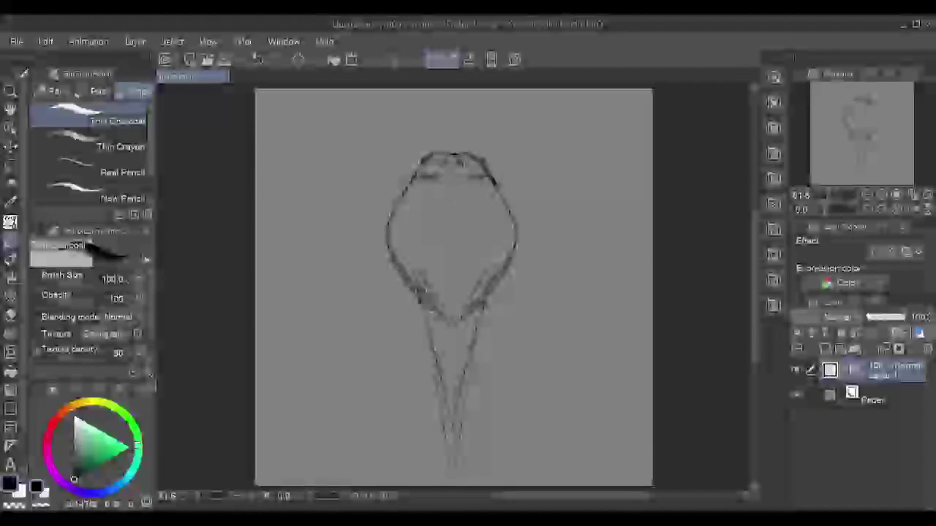
{"action": "key", "text": "ctrl+z"}
{"action": "key", "text": "ctrl+y"}
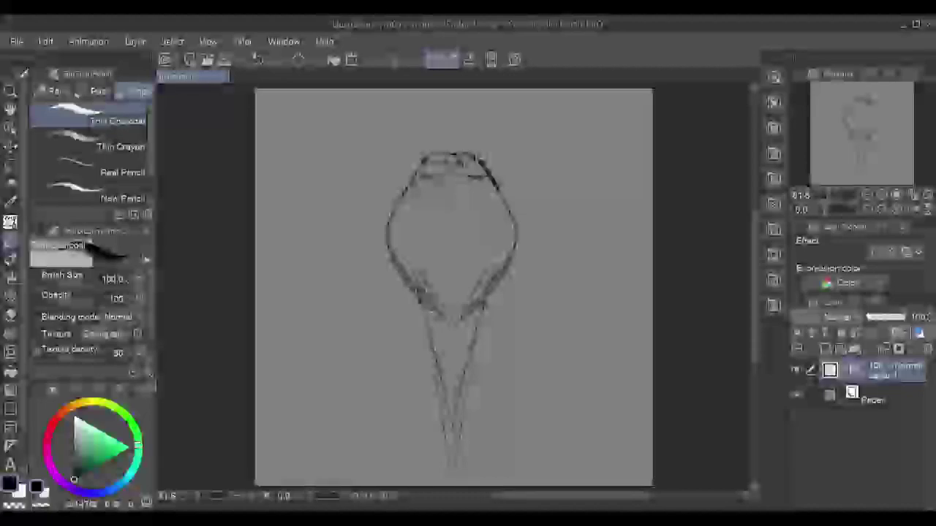
{"action": "key", "text": "ctrl+z"}
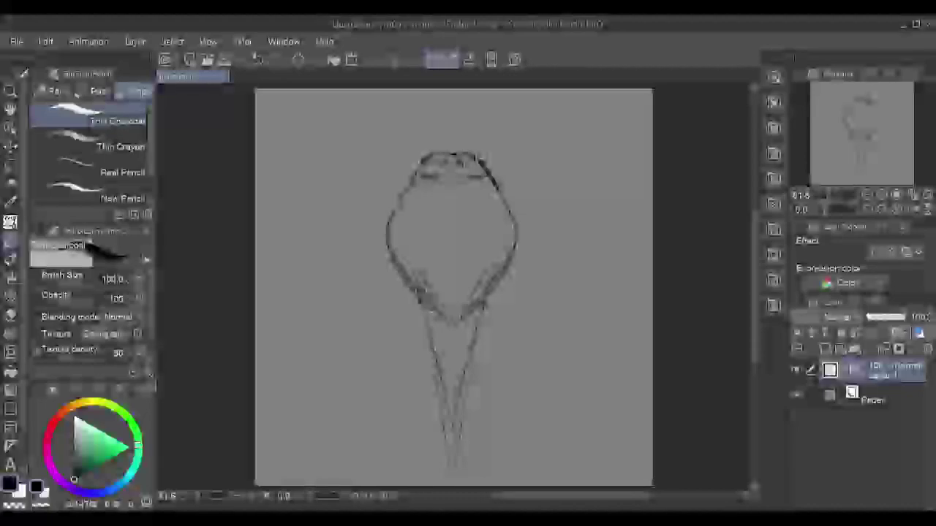
{"action": "key", "text": "ctrl+y"}
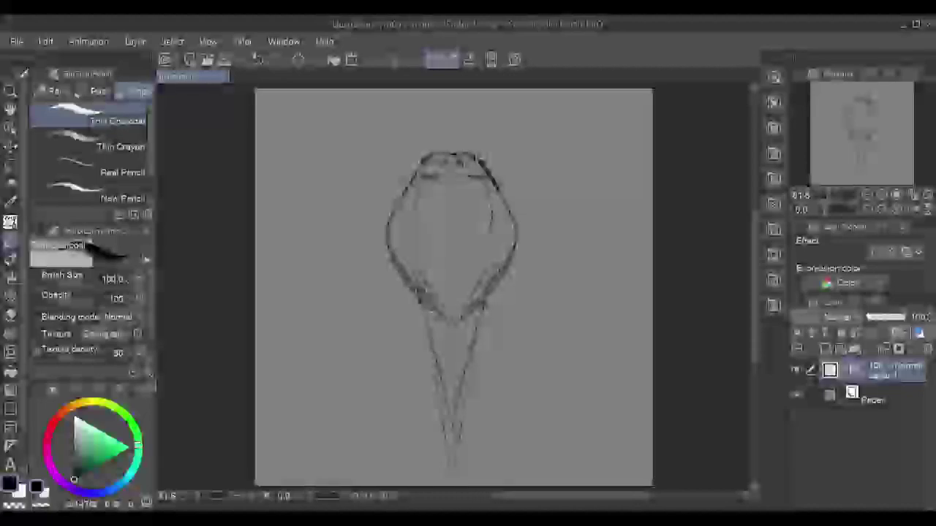
- Sketch inner contour lines down from the head and short crosswise marks above the tail base
{"action": "left_click_drag", "start_coordinate": [416, 192], "coordinate": [415, 232]}
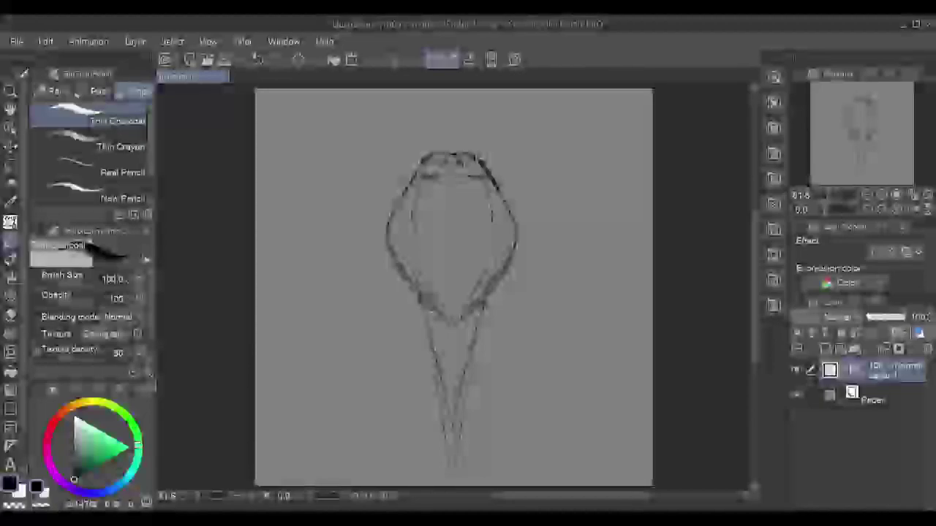
{"action": "key", "text": "ctrl+z"}
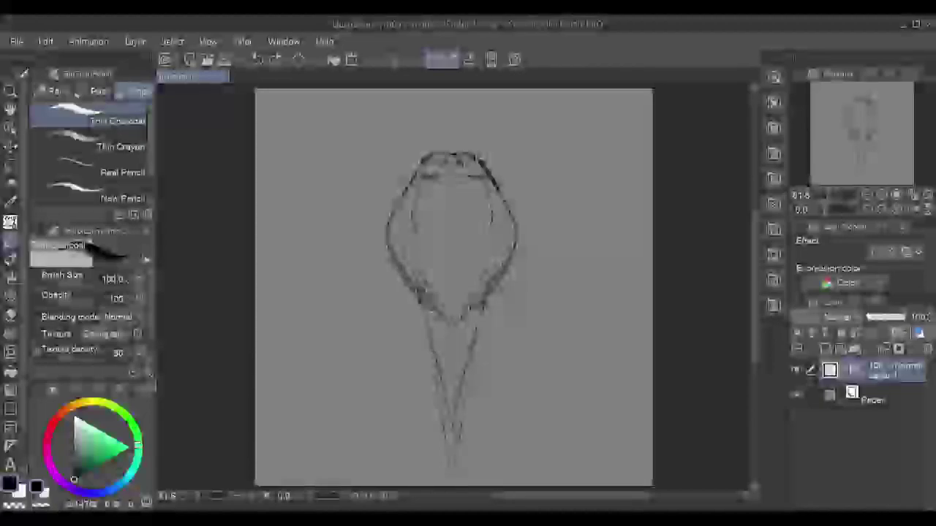
{"action": "left_click_drag", "start_coordinate": [488, 269], "coordinate": [472, 298]}
{"action": "left_click", "coordinate": [436, 259]}
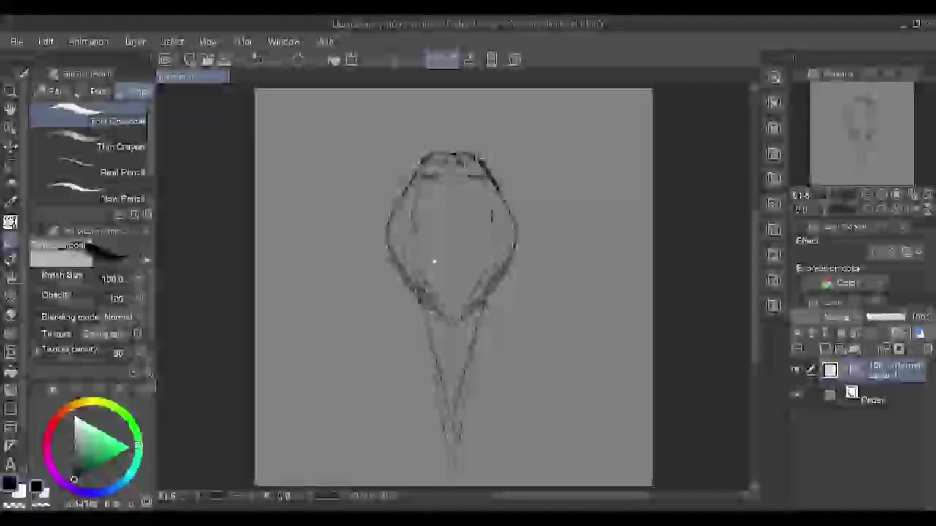
{"action": "left_click_drag", "start_coordinate": [431, 260], "coordinate": [416, 261]}
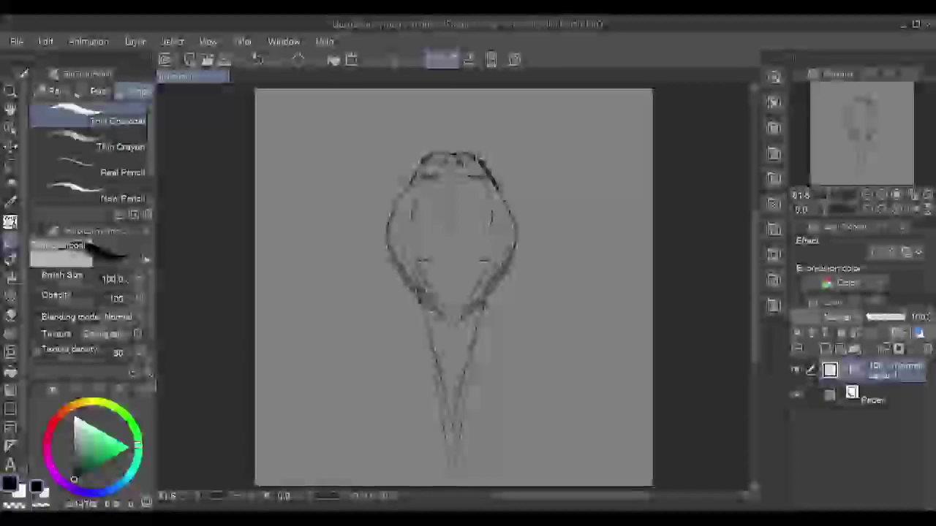
- Try extra strokes along the body's inner and outer side contours and undo them
{"action": "left_click_drag", "start_coordinate": [406, 189], "coordinate": [401, 210]}
{"action": "left_click_drag", "start_coordinate": [473, 190], "coordinate": [482, 197]}
{"action": "left_click_drag", "start_coordinate": [518, 233], "coordinate": [514, 250]}
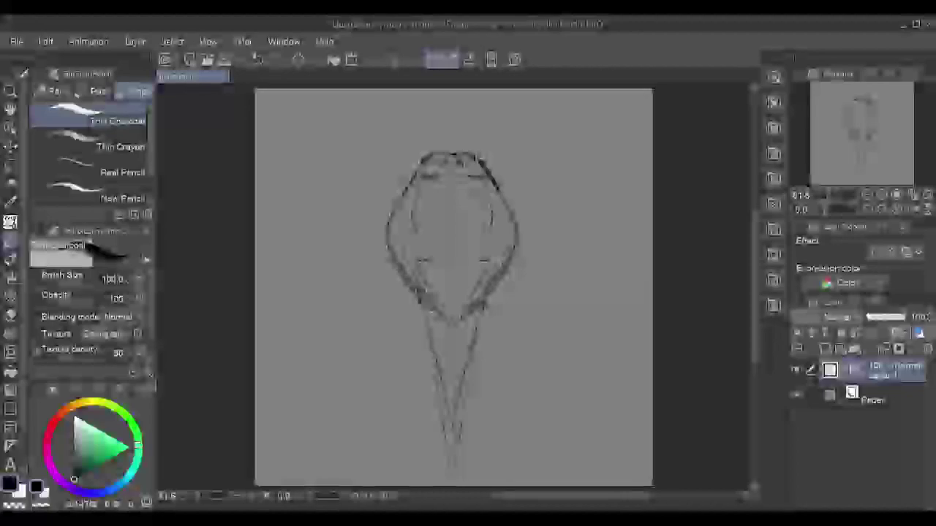
{"action": "key", "text": "ctrl+z"}
{"action": "key", "text": "ctrl+z"}
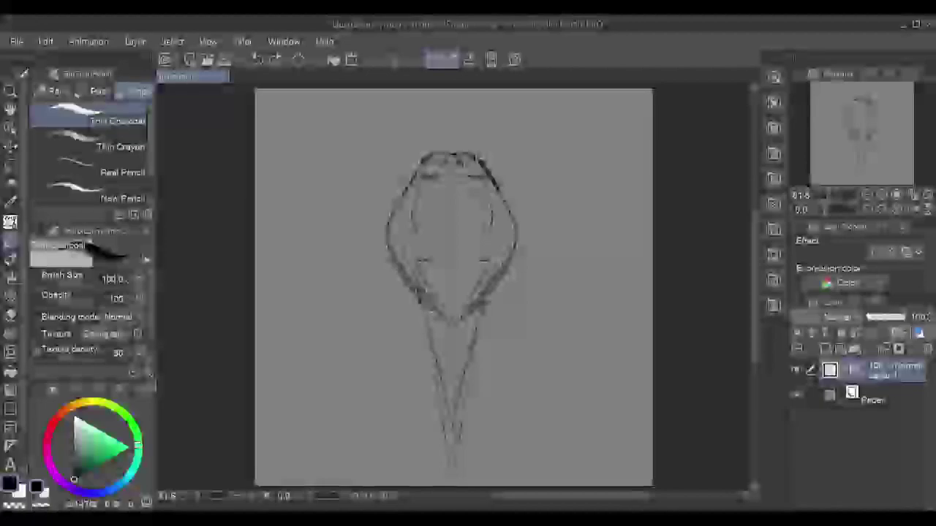
- Erase the top edge of the head and redraw it as a smooth charcoal arc above the eyes
{"action": "key", "text": "e"}
{"action": "mouse_move", "coordinate": [423, 159]}
{"action": "left_mouse_down"}
{"action": "mouse_move", "coordinate": [486, 159]}
{"action": "mouse_move", "coordinate": [479, 163]}
{"action": "left_mouse_up"}
{"action": "key", "text": "p"}
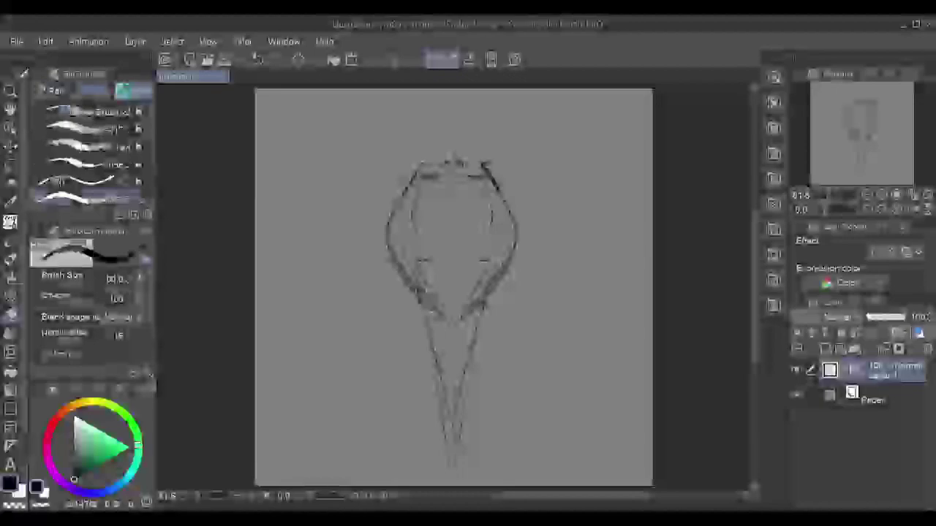
{"action": "key", "text": "p"}
{"action": "mouse_move", "coordinate": [421, 162]}
{"action": "left_mouse_down"}
{"action": "mouse_move", "coordinate": [415, 173]}
{"action": "mouse_move", "coordinate": [421, 163]}
{"action": "mouse_move", "coordinate": [490, 160]}
{"action": "left_mouse_up"}
{"action": "key", "text": "ctrl+z"}
{"action": "mouse_move", "coordinate": [417, 173]}
{"action": "left_mouse_down"}
{"action": "mouse_move", "coordinate": [427, 155]}
{"action": "mouse_move", "coordinate": [399, 198]}
{"action": "left_mouse_up"}
{"action": "key", "text": "ctrl+z"}
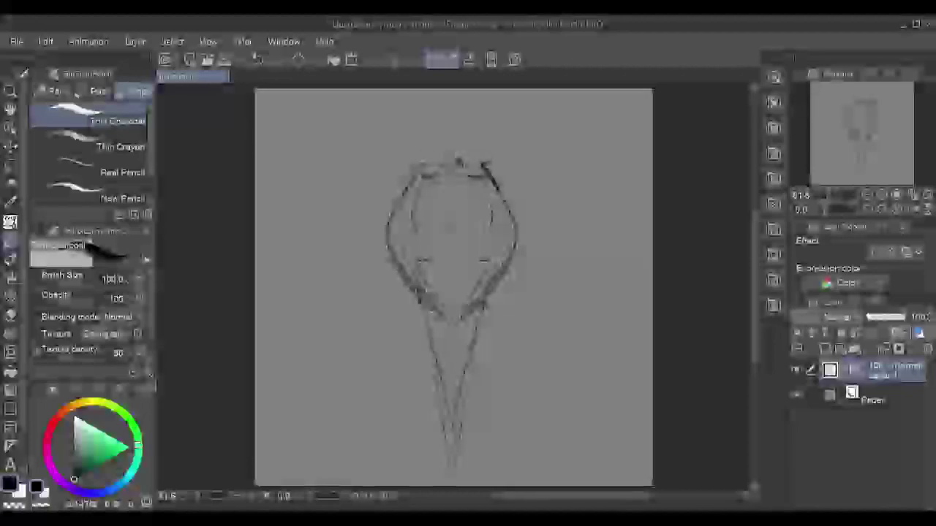
{"action": "left_click_drag", "start_coordinate": [421, 160], "coordinate": [485, 163]}
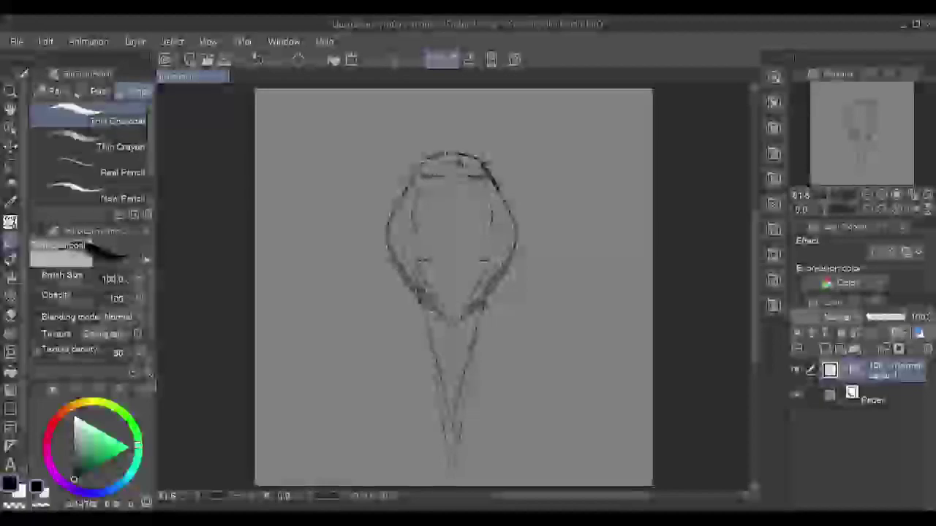
{"action": "left_click_drag", "start_coordinate": [422, 164], "coordinate": [407, 189]}
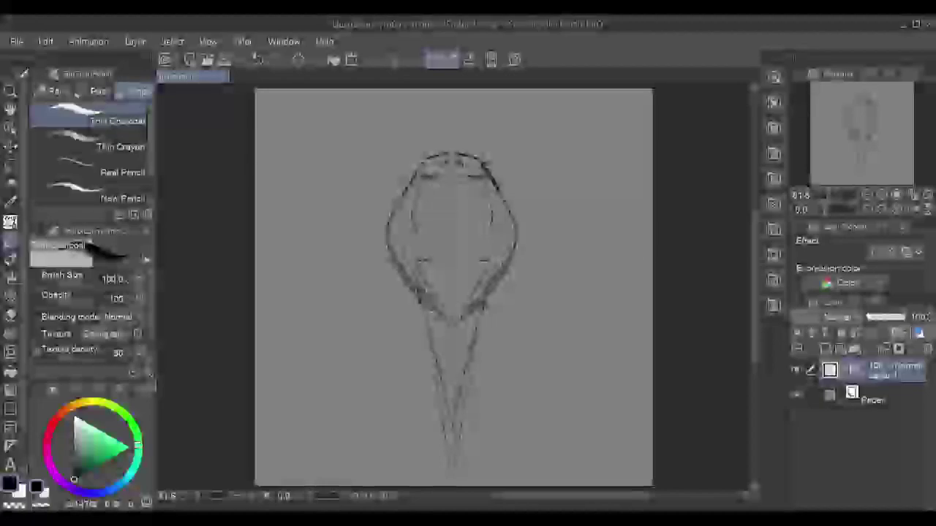
{"action": "key", "text": "ctrl+z"}
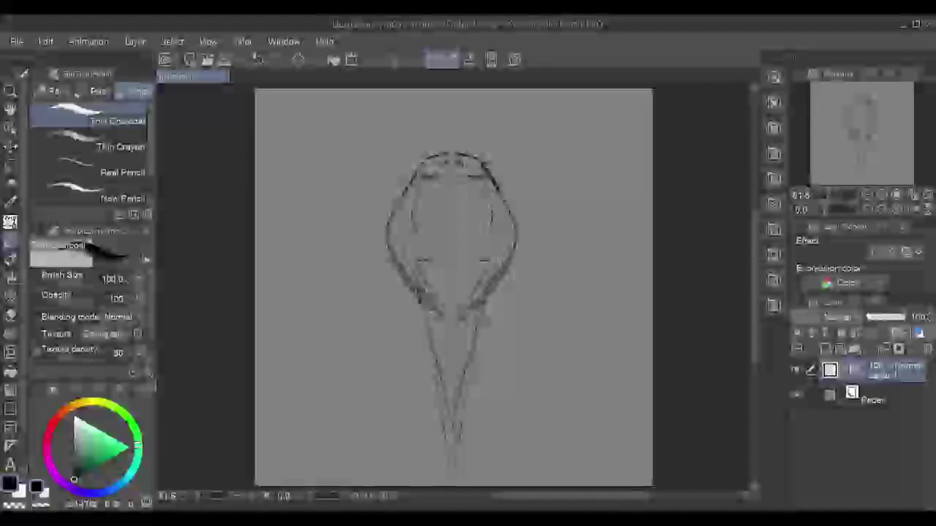
- Join the body's lower contours at the tail base and add small hooked marks inside both sides
{"action": "left_click_drag", "start_coordinate": [432, 307], "coordinate": [453, 321]}
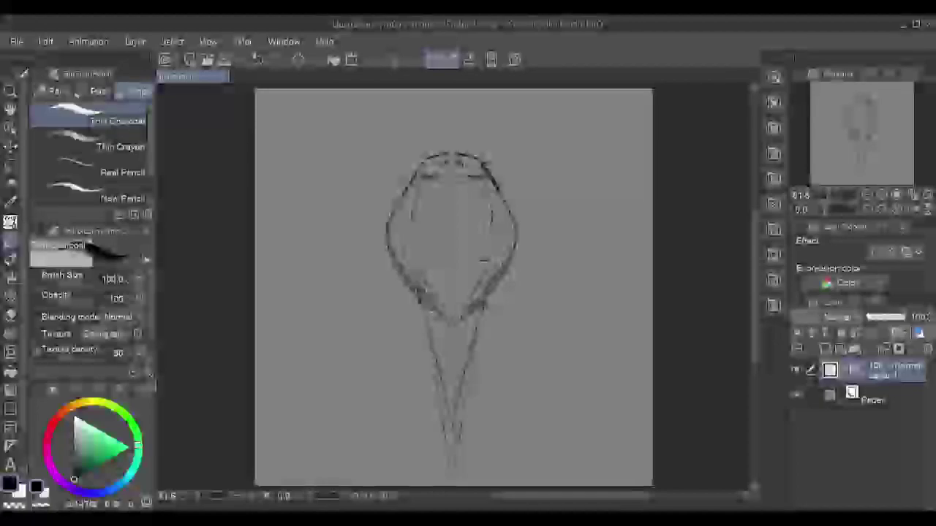
{"action": "left_click_drag", "start_coordinate": [400, 210], "coordinate": [411, 225]}
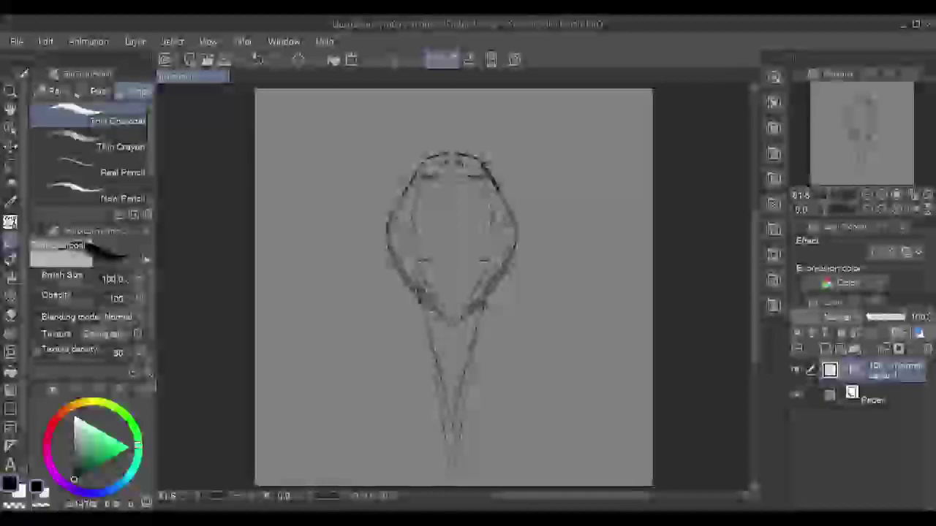
- Try heavier inner side contours and a stroke in the middle of the body, and undo them
{"action": "left_click_drag", "start_coordinate": [417, 180], "coordinate": [410, 233]}
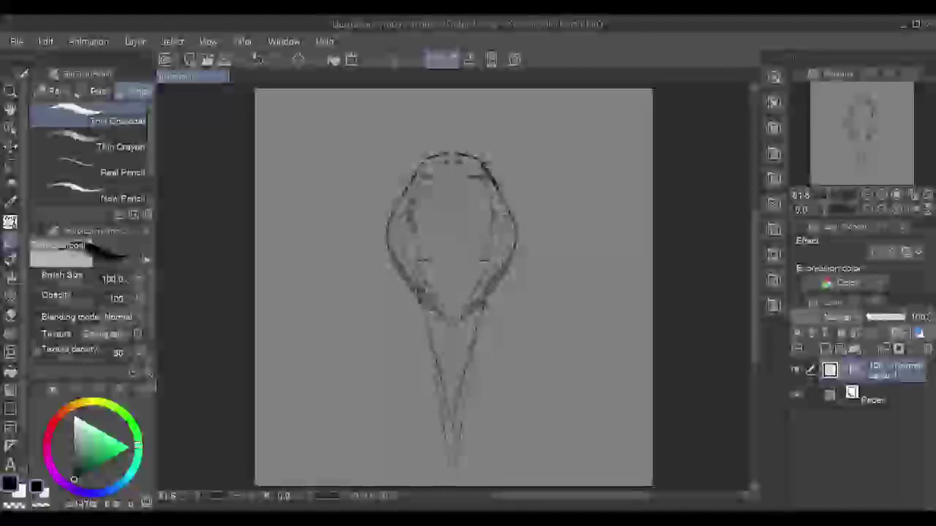
{"action": "key", "text": "ctrl+z"}
{"action": "mouse_move", "coordinate": [451, 212]}
{"action": "left_mouse_down"}
{"action": "mouse_move", "coordinate": [447, 235]}
{"action": "mouse_move", "coordinate": [421, 181]}
{"action": "mouse_move", "coordinate": [431, 243]}
{"action": "left_mouse_up"}
{"action": "key", "text": "ctrl+z"}
{"action": "key", "text": "ctrl+z"}
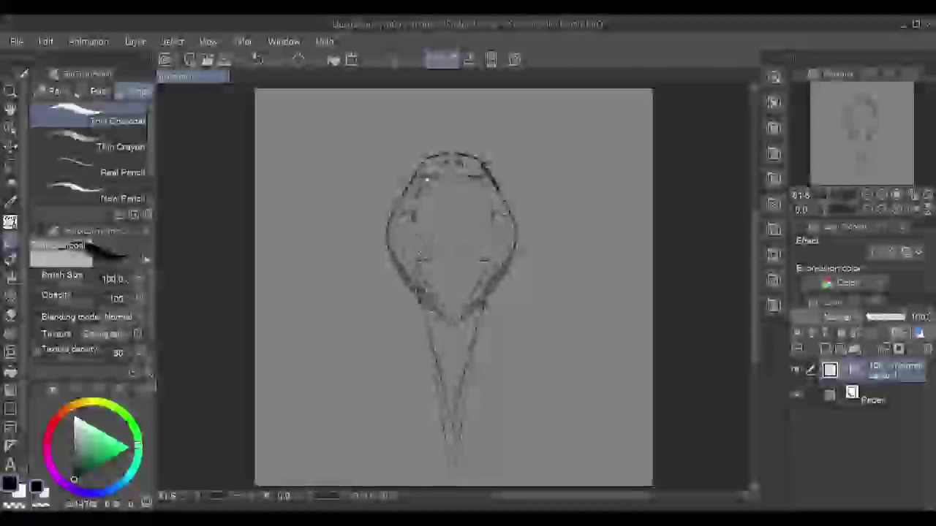
- Sketch the body's inner plate with side lines, a lower crossline, contours toward the tail, and lines joining the outer edge
{"action": "left_click_drag", "start_coordinate": [421, 180], "coordinate": [415, 243]}
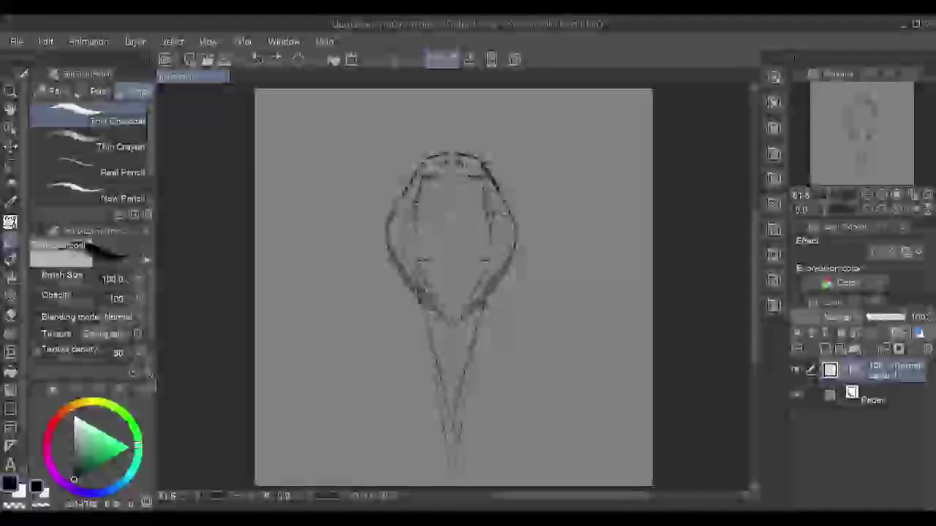
{"action": "left_click_drag", "start_coordinate": [395, 201], "coordinate": [490, 255]}
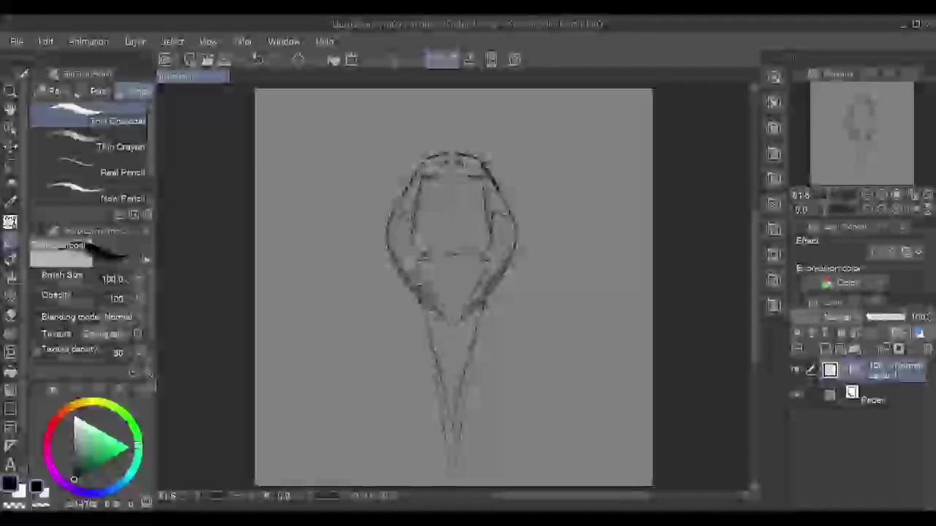
{"action": "left_click_drag", "start_coordinate": [422, 253], "coordinate": [429, 290]}
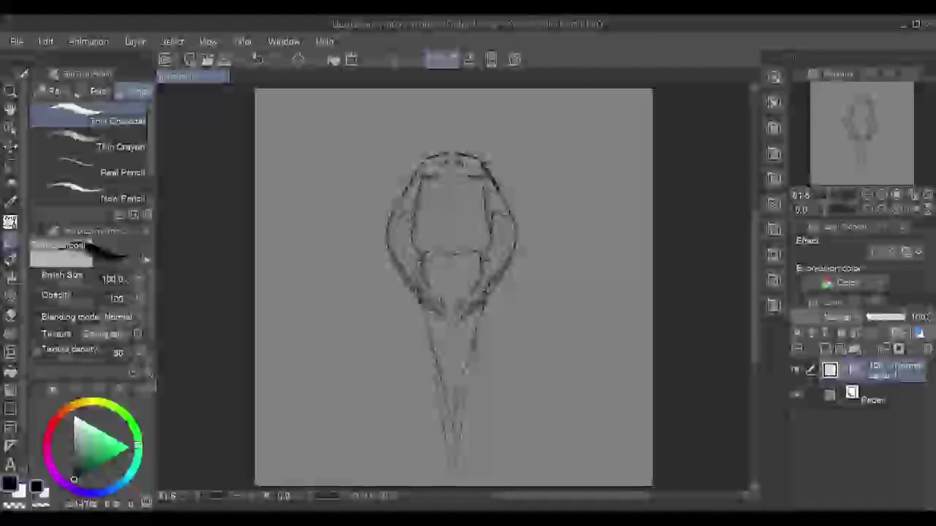
{"action": "left_click_drag", "start_coordinate": [476, 342], "coordinate": [461, 396]}
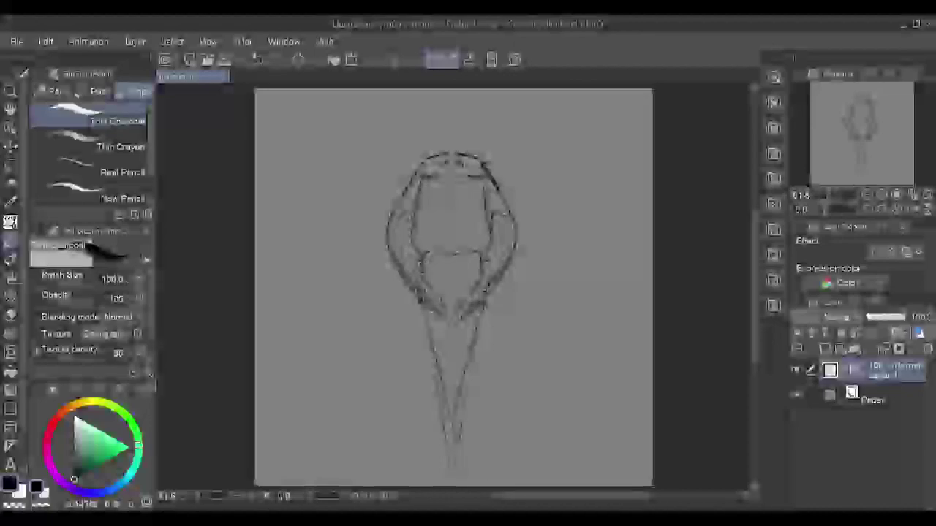
{"action": "left_click_drag", "start_coordinate": [421, 255], "coordinate": [404, 247]}
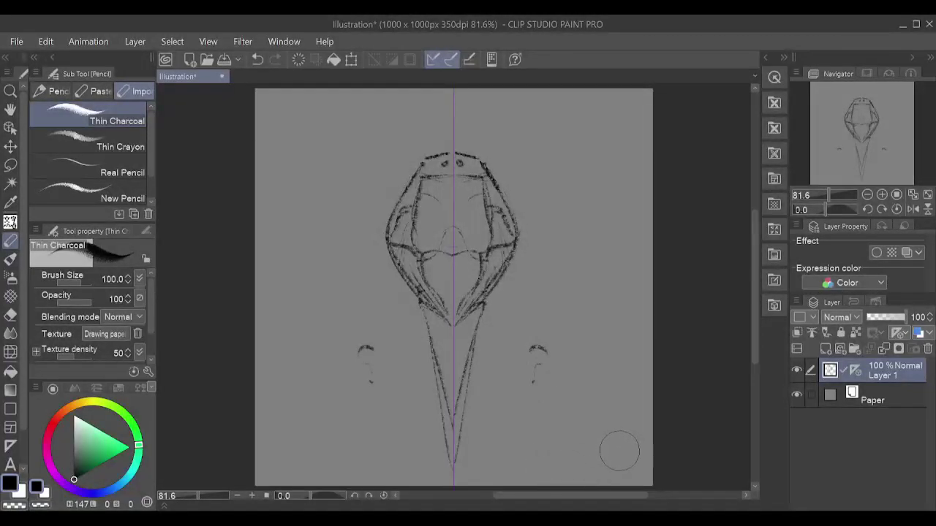
- Try charcoal strokes in the empty space beside the lower body and tail, and undo them
{"action": "mouse_move", "coordinate": [565, 309]}
{"action": "left_mouse_down"}
{"action": "mouse_move", "coordinate": [575, 307]}
{"action": "mouse_move", "coordinate": [573, 322]}
{"action": "left_mouse_up"}
{"action": "key", "text": "ctrl+z"}
{"action": "key", "text": "ctrl+z"}
{"action": "mouse_move", "coordinate": [568, 299]}
{"action": "left_mouse_down"}
{"action": "mouse_move", "coordinate": [563, 327]}
{"action": "mouse_move", "coordinate": [572, 308]}
{"action": "mouse_move", "coordinate": [580, 311]}
{"action": "mouse_move", "coordinate": [568, 329]}
{"action": "mouse_move", "coordinate": [597, 359]}
{"action": "left_mouse_up"}
{"action": "key", "text": "ctrl+z"}
{"action": "key", "text": "ctrl+z"}
{"action": "key", "text": "ctrl+z"}
{"action": "key", "text": "ctrl+z"}
- Draw two more mirrored question marks beside the lower body, stacked above the existing pair beside the tail
{"action": "mouse_move", "coordinate": [539, 293]}
{"action": "left_mouse_down"}
{"action": "mouse_move", "coordinate": [550, 291]}
{"action": "mouse_move", "coordinate": [536, 328]}
{"action": "left_mouse_up"}
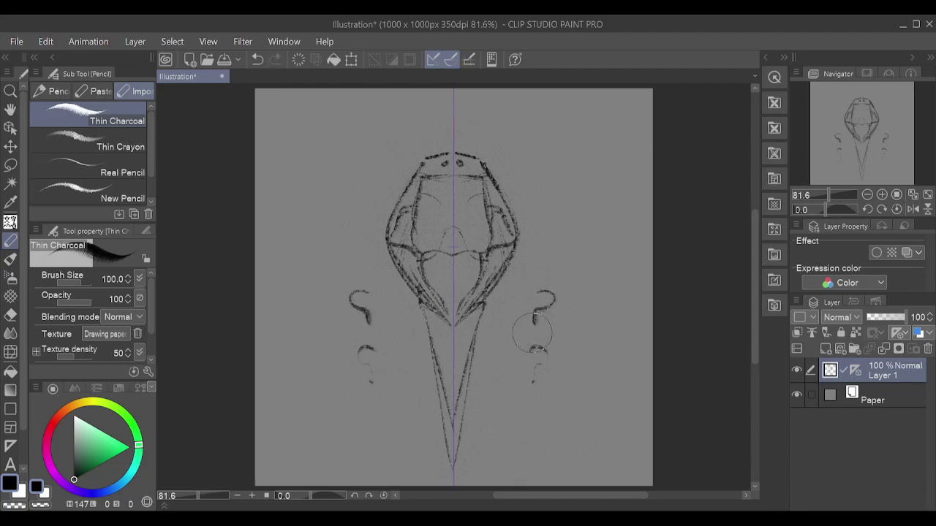
{"action": "left_click_drag", "start_coordinate": [542, 252], "coordinate": [541, 275]}
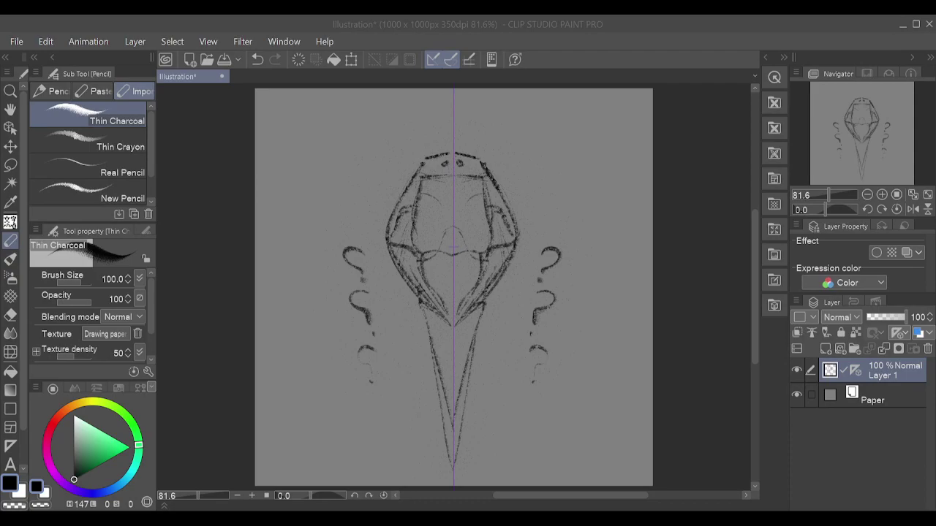
- Paste the copied reference picture of the armoured fish as a new layer and rename the layer "Wet Beast Lyer"
{"action": "left_click", "coordinate": [251, 129]}
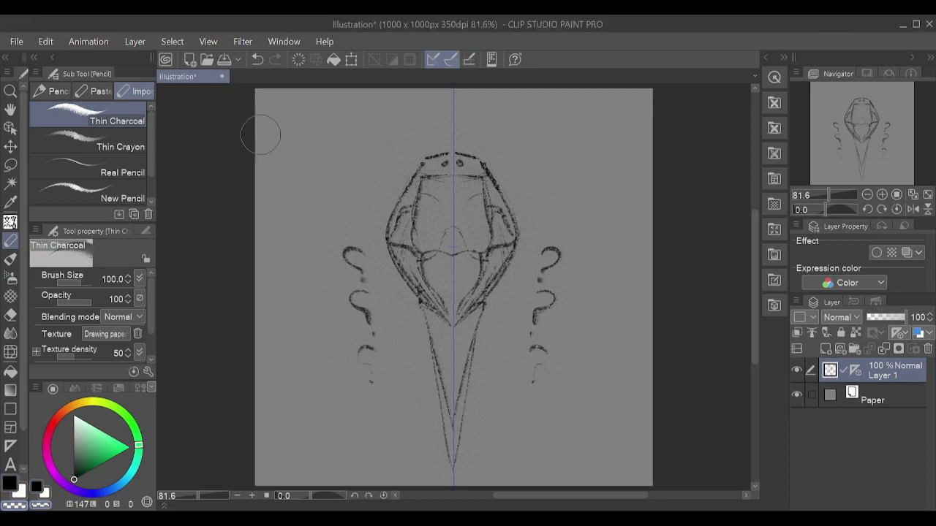
{"action": "left_click", "coordinate": [297, 148], "text": "alt"}
{"action": "key", "text": "ctrl+v"}
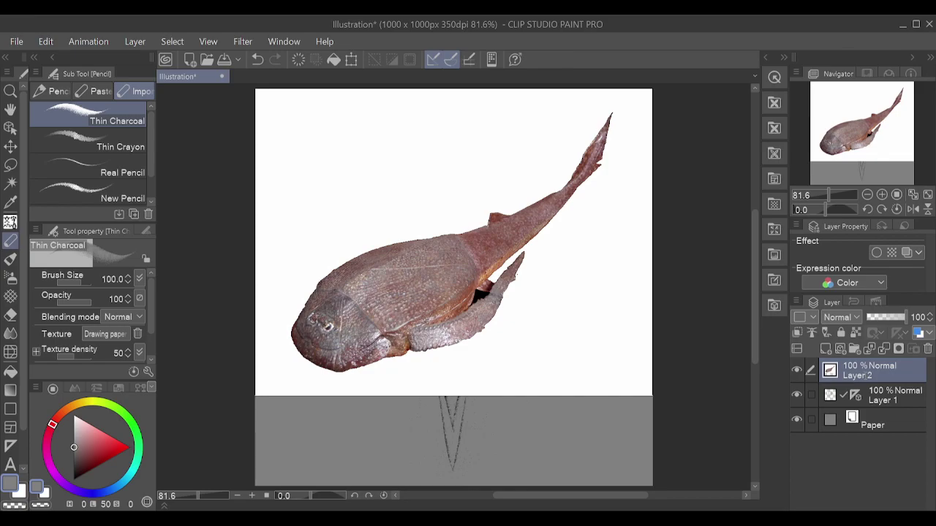
{"action": "double_click", "coordinate": [868, 375]}
{"action": "type", "text": "Wet Beast Lyer"}
{"action": "key", "text": "Return"}
{"action": "left_click", "coordinate": [352, 60]}
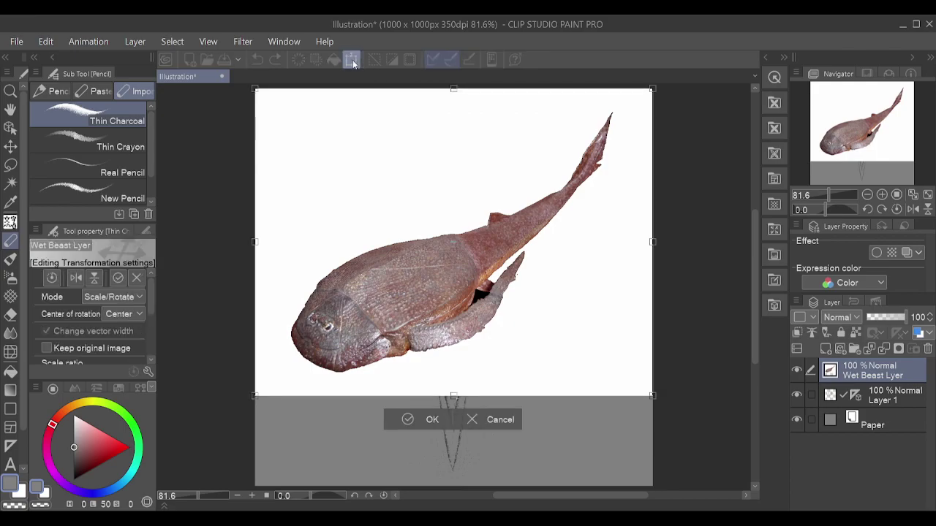
{"action": "left_click_drag", "start_coordinate": [653, 395], "coordinate": [441, 232]}
{"action": "left_click_drag", "start_coordinate": [442, 188], "coordinate": [624, 374]}
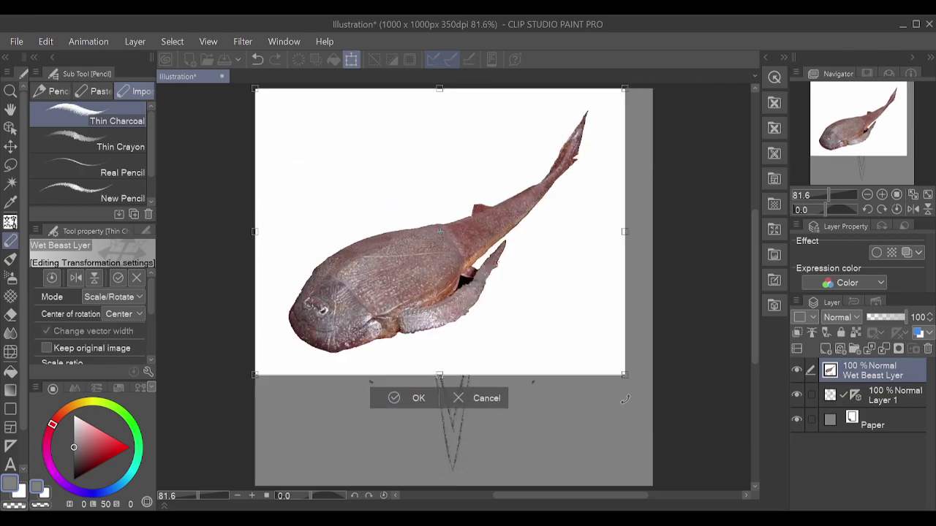
{"action": "left_click", "coordinate": [473, 407]}
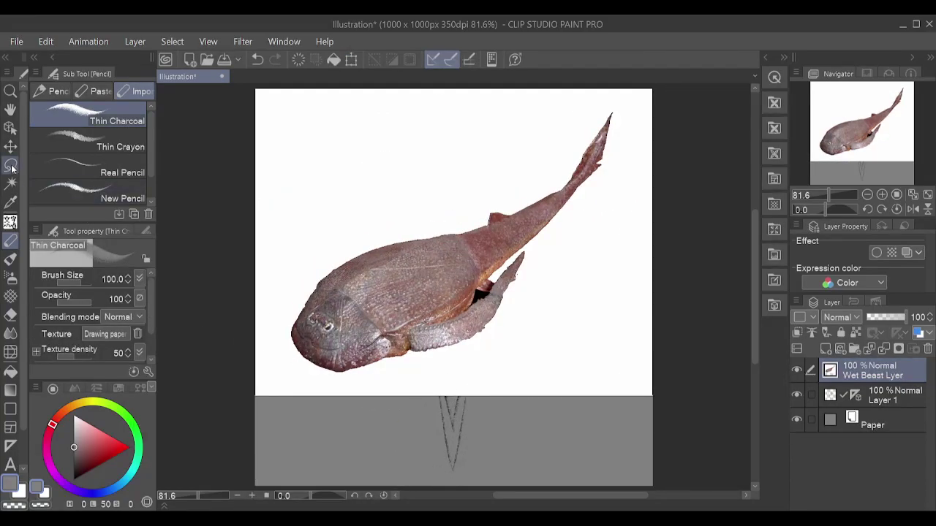
- Auto-select the white background around the armoured fish on the reference layer, delete it and deselect
{"action": "left_click", "coordinate": [11, 183]}
{"action": "left_click", "coordinate": [347, 206]}
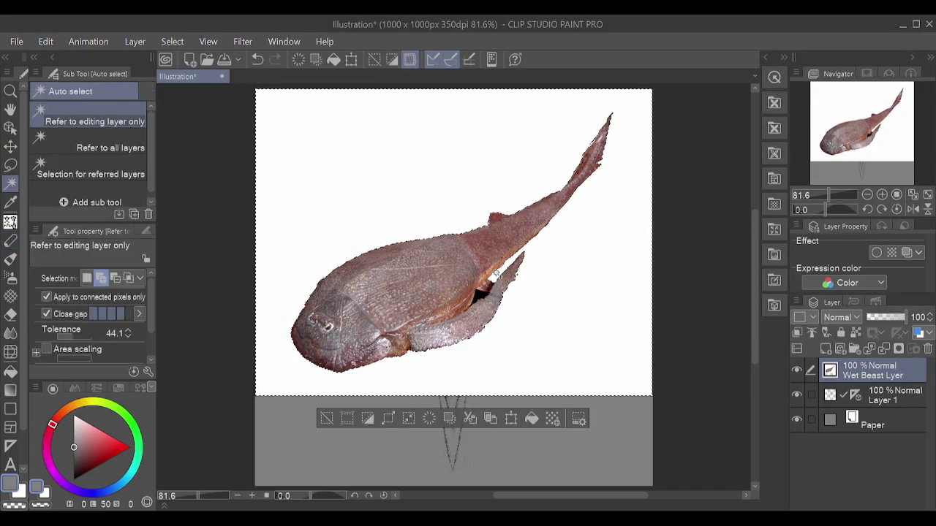
{"action": "left_click", "coordinate": [409, 419]}
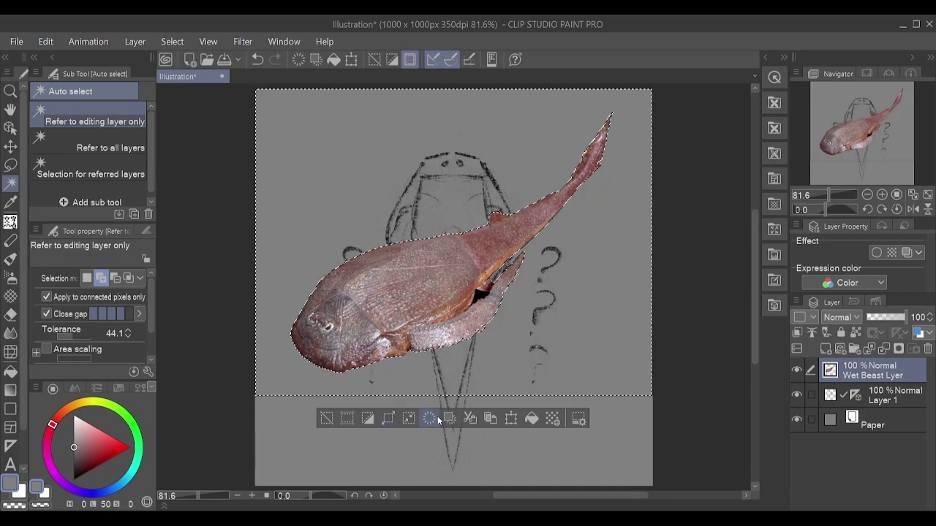
{"action": "left_click", "coordinate": [327, 418]}
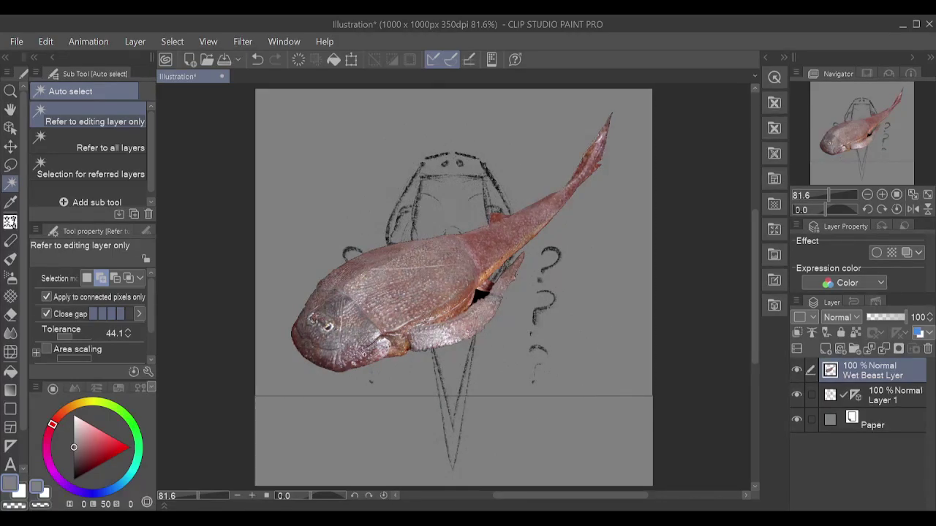
- Lasso loosely around the fish, clear the leftover edge line outside the lassoed area, and deselect
{"action": "left_click", "coordinate": [10, 164]}
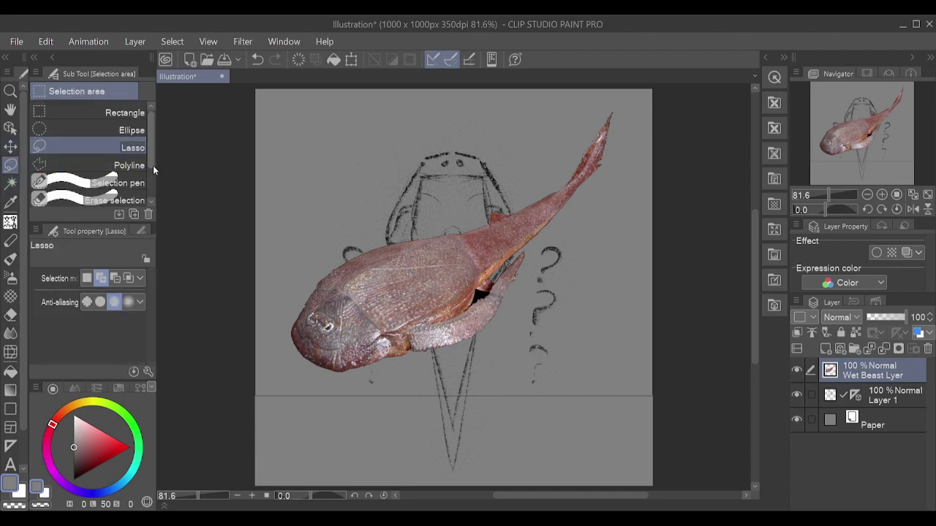
{"action": "mouse_move", "coordinate": [309, 256]}
{"action": "left_mouse_down"}
{"action": "mouse_move", "coordinate": [286, 291]}
{"action": "mouse_move", "coordinate": [295, 360]}
{"action": "mouse_move", "coordinate": [331, 382]}
{"action": "mouse_move", "coordinate": [454, 372]}
{"action": "mouse_move", "coordinate": [554, 343]}
{"action": "mouse_move", "coordinate": [624, 251]}
{"action": "mouse_move", "coordinate": [653, 111]}
{"action": "mouse_move", "coordinate": [532, 122]}
{"action": "mouse_move", "coordinate": [396, 217]}
{"action": "mouse_move", "coordinate": [312, 260]}
{"action": "left_mouse_up"}
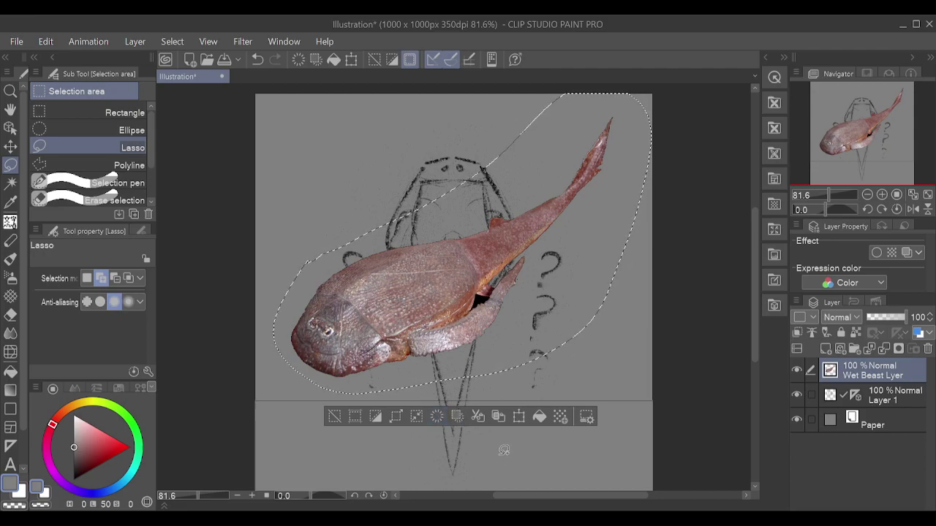
{"action": "left_click", "coordinate": [334, 417]}
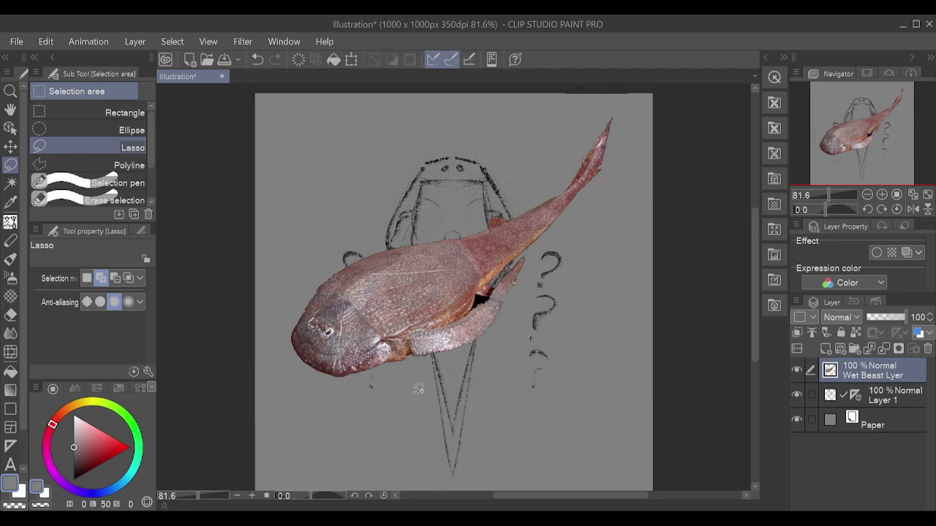
- Scale the fish reference down to a bit over half size and place it in the canvas's upper-left corner
{"action": "left_click", "coordinate": [351, 59]}
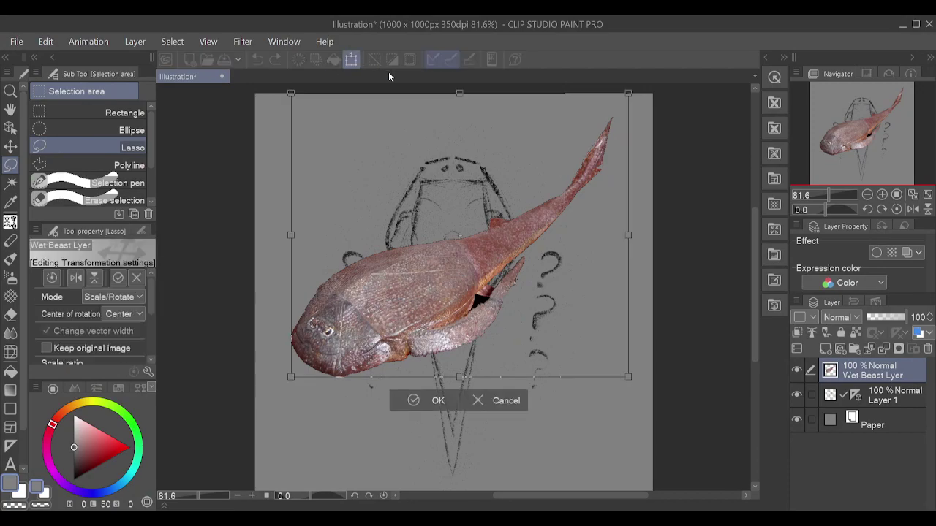
{"action": "left_click_drag", "start_coordinate": [617, 124], "coordinate": [485, 253]}
{"action": "left_click_drag", "start_coordinate": [424, 331], "coordinate": [395, 200]}
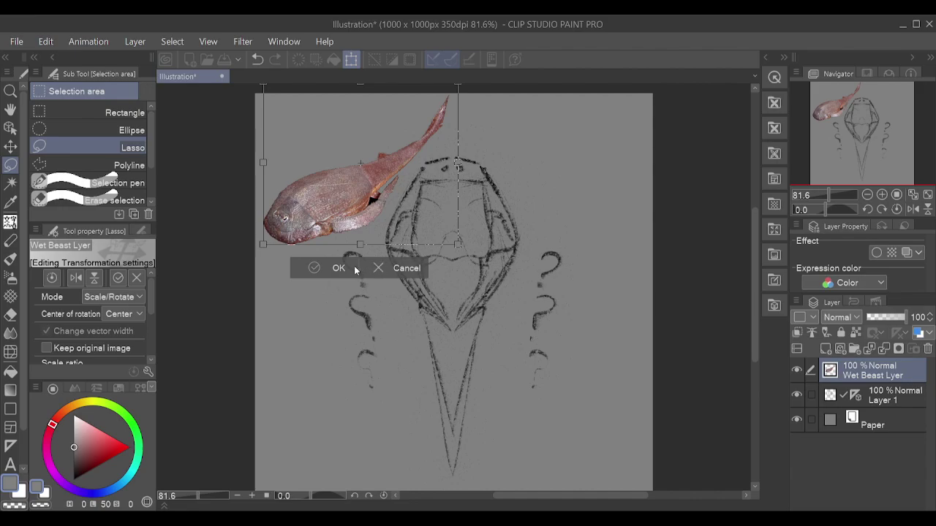
{"action": "left_click", "coordinate": [322, 268]}
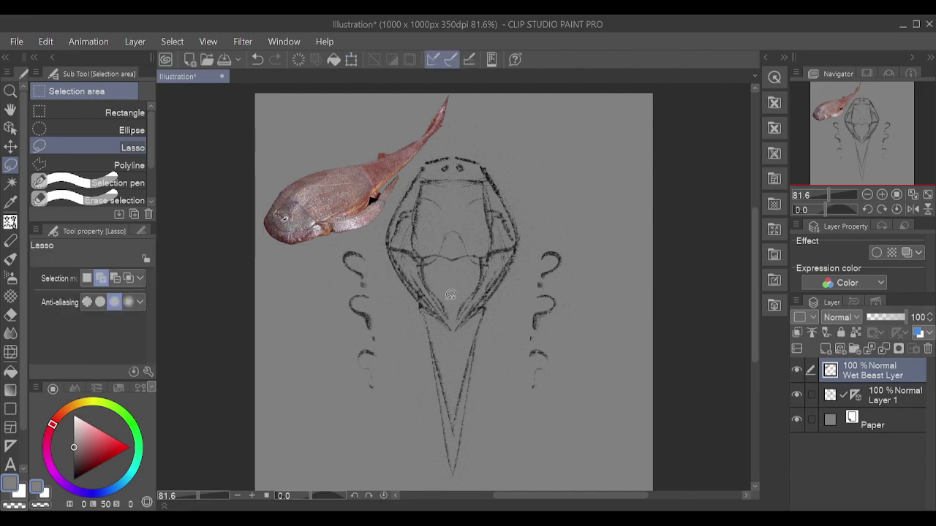
- Clear the charcoal creature sketch from Layer 1 and switch to the 切り絵文字ペン pen with black as the drawing colour
{"action": "left_click", "coordinate": [885, 404]}
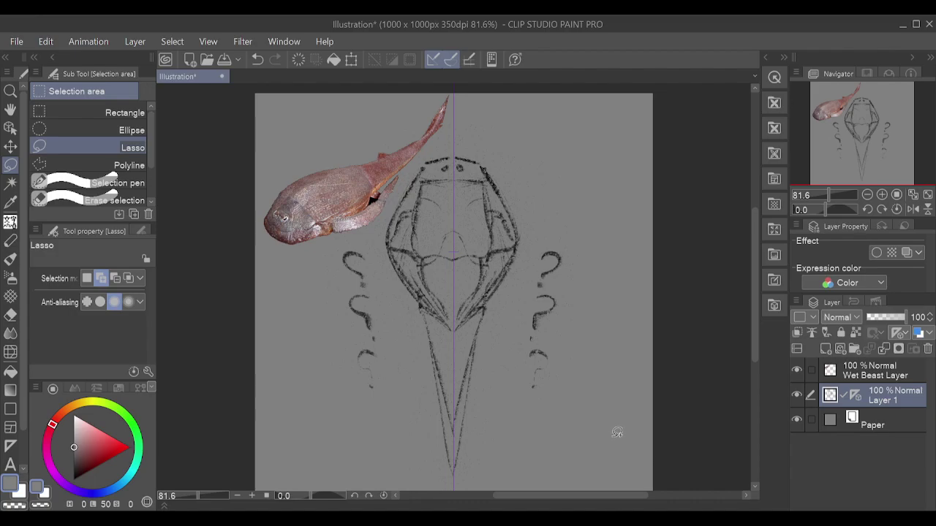
{"action": "left_click", "coordinate": [299, 59]}
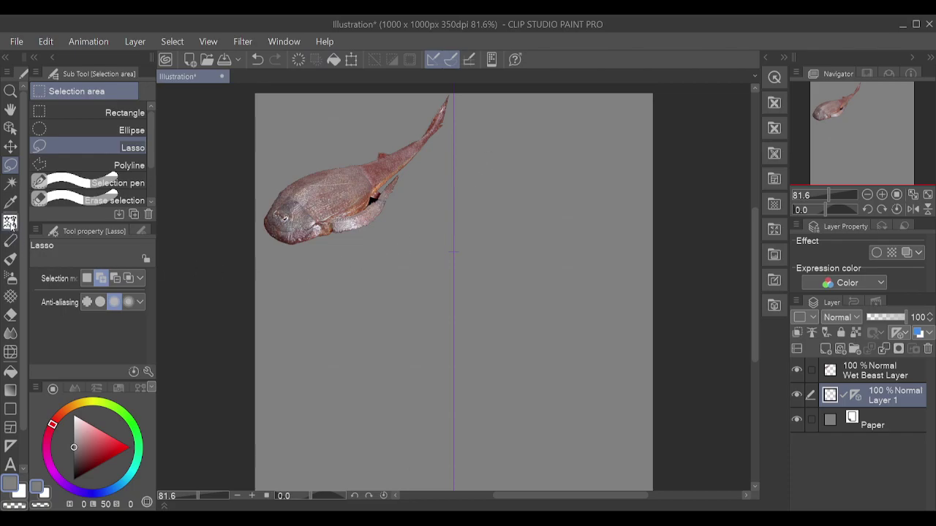
{"action": "left_click", "coordinate": [10, 240]}
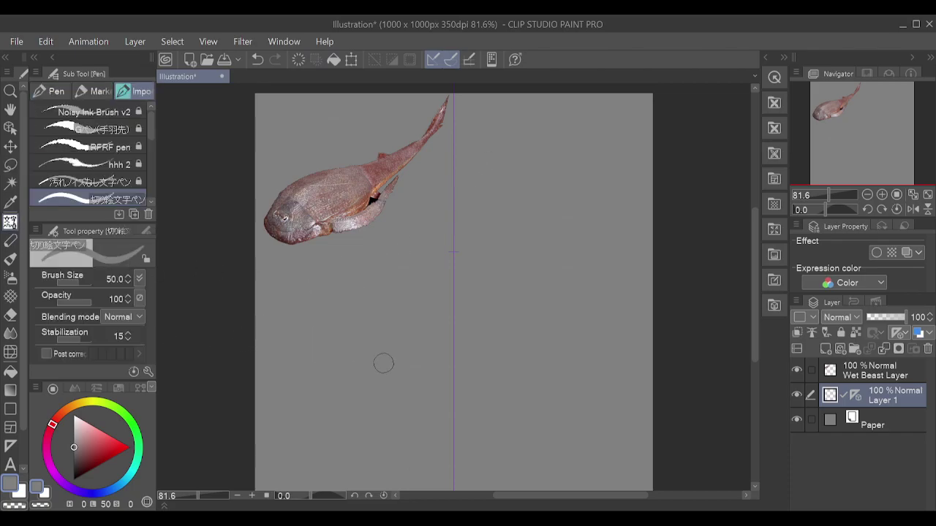
{"action": "left_click", "coordinate": [73, 480]}
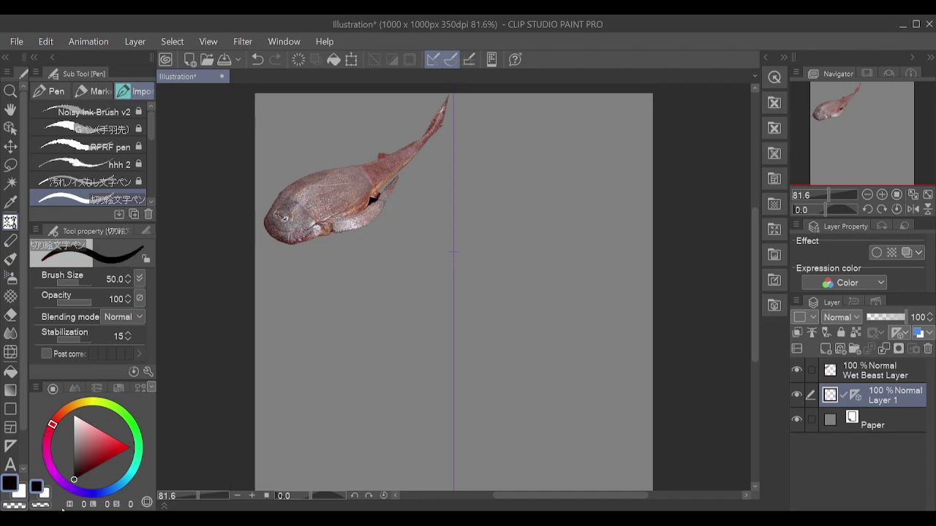
- Undo a mirrored test loop and delete the symmetry ruler from Layer 1
{"action": "mouse_move", "coordinate": [360, 276]}
{"action": "left_mouse_down"}
{"action": "mouse_move", "coordinate": [390, 354]}
{"action": "mouse_move", "coordinate": [368, 275]}
{"action": "left_mouse_up"}
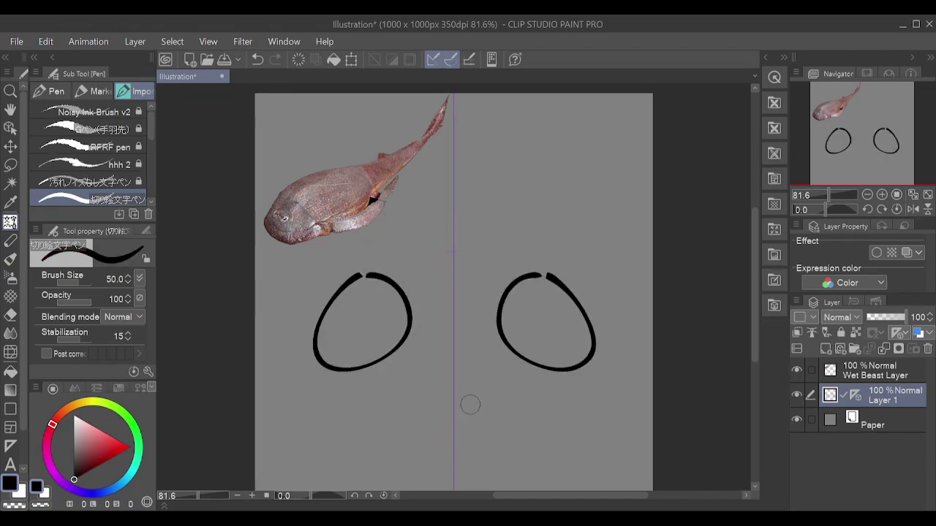
{"action": "key", "text": "ctrl+z"}
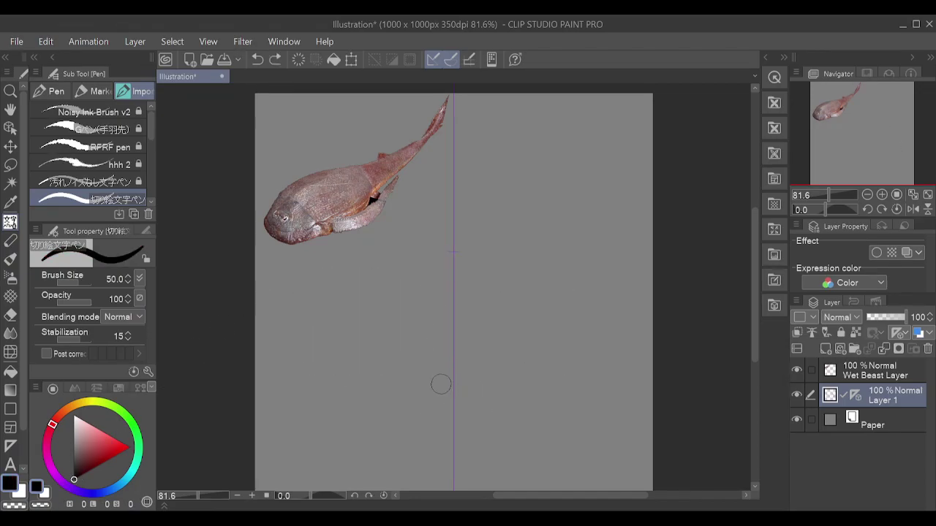
{"action": "left_click", "coordinate": [857, 397]}
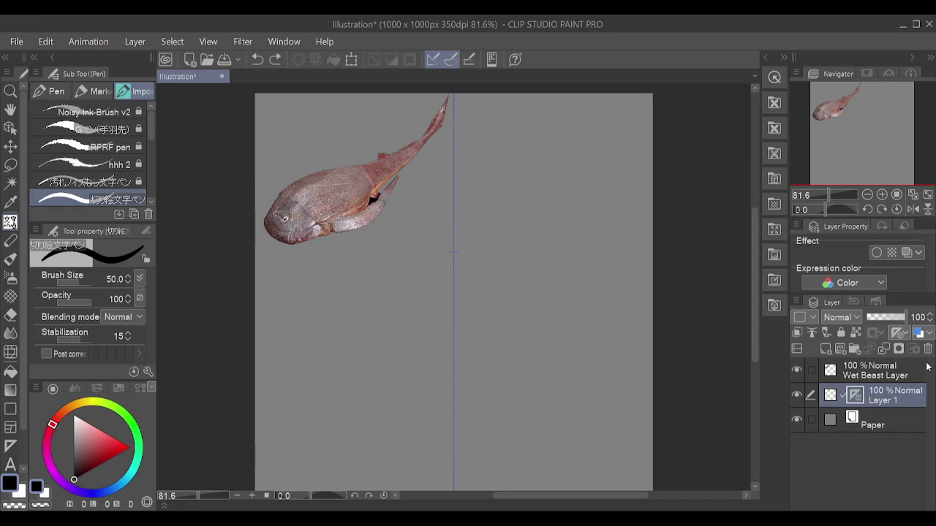
{"action": "left_click", "coordinate": [928, 350]}
{"action": "key", "text": "Delete"}
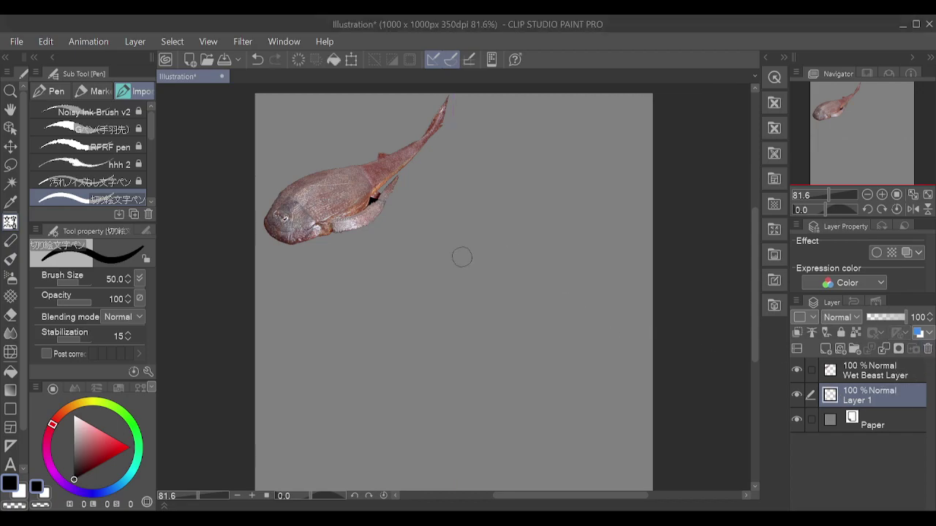
- Draw the fish's front head curve and long back contour below the reference, undoing and redrawing strokes until they fit
{"action": "left_click_drag", "start_coordinate": [353, 357], "coordinate": [459, 290]}
{"action": "key", "text": "ctrl+z"}
{"action": "left_click_drag", "start_coordinate": [367, 355], "coordinate": [478, 301]}
{"action": "key", "text": "ctrl+z"}
{"action": "mouse_move", "coordinate": [371, 356]}
{"action": "left_mouse_down"}
{"action": "mouse_move", "coordinate": [495, 296]}
{"action": "mouse_move", "coordinate": [386, 341]}
{"action": "mouse_move", "coordinate": [474, 319]}
{"action": "mouse_move", "coordinate": [468, 302]}
{"action": "mouse_move", "coordinate": [513, 296]}
{"action": "left_mouse_up"}
{"action": "key", "text": "ctrl+z"}
{"action": "key", "text": "ctrl+z"}
{"action": "left_click_drag", "start_coordinate": [392, 346], "coordinate": [433, 317]}
{"action": "mouse_move", "coordinate": [515, 297]}
{"action": "left_mouse_down"}
{"action": "mouse_move", "coordinate": [506, 299]}
{"action": "mouse_move", "coordinate": [547, 263]}
{"action": "left_mouse_up"}
{"action": "key", "text": "ctrl+z"}
- Extend the back contour into an upturned tail tip and draw the thin lower edge of the tail
{"action": "mouse_move", "coordinate": [516, 292]}
{"action": "left_mouse_down"}
{"action": "mouse_move", "coordinate": [615, 215]}
{"action": "mouse_move", "coordinate": [625, 191]}
{"action": "mouse_move", "coordinate": [626, 233]}
{"action": "left_mouse_up"}
{"action": "key", "text": "ctrl+z"}
{"action": "mouse_move", "coordinate": [616, 182]}
{"action": "left_mouse_down"}
{"action": "mouse_move", "coordinate": [620, 238]}
{"action": "mouse_move", "coordinate": [598, 248]}
{"action": "mouse_move", "coordinate": [507, 362]}
{"action": "left_mouse_up"}
{"action": "key", "text": "ctrl+z"}
{"action": "left_click_drag", "start_coordinate": [609, 244], "coordinate": [481, 383]}
{"action": "key", "text": "ctrl+z"}
{"action": "left_click_drag", "start_coordinate": [601, 247], "coordinate": [524, 333]}
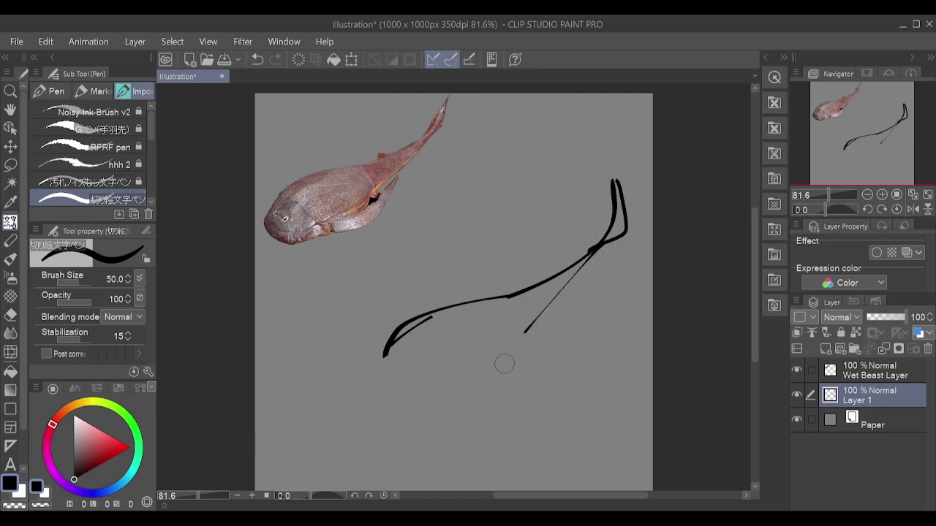
- Draw the chin and belly line from the head toward the underside of the tail, redoing unsuitable strokes
{"action": "mouse_move", "coordinate": [386, 351]}
{"action": "left_mouse_down"}
{"action": "mouse_move", "coordinate": [464, 379]}
{"action": "mouse_move", "coordinate": [420, 373]}
{"action": "mouse_move", "coordinate": [485, 383]}
{"action": "mouse_move", "coordinate": [531, 349]}
{"action": "left_mouse_up"}
{"action": "key", "text": "ctrl+z"}
{"action": "key", "text": "ctrl+z"}
{"action": "left_click_drag", "start_coordinate": [424, 376], "coordinate": [558, 324]}
{"action": "key", "text": "ctrl+z"}
{"action": "left_click_drag", "start_coordinate": [423, 375], "coordinate": [566, 322]}
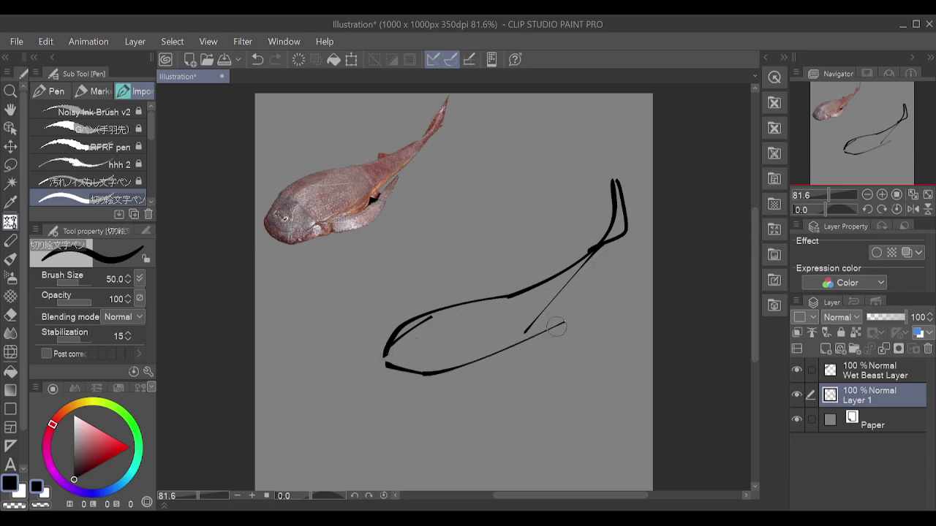
- Join the belly line to the tail's lower edge and draw the rear edge of the body armour
{"action": "mouse_move", "coordinate": [488, 357]}
{"action": "left_mouse_down"}
{"action": "mouse_move", "coordinate": [554, 271]}
{"action": "mouse_move", "coordinate": [519, 334]}
{"action": "left_mouse_up"}
{"action": "key", "text": "ctrl+z"}
{"action": "left_click_drag", "start_coordinate": [512, 297], "coordinate": [519, 334]}
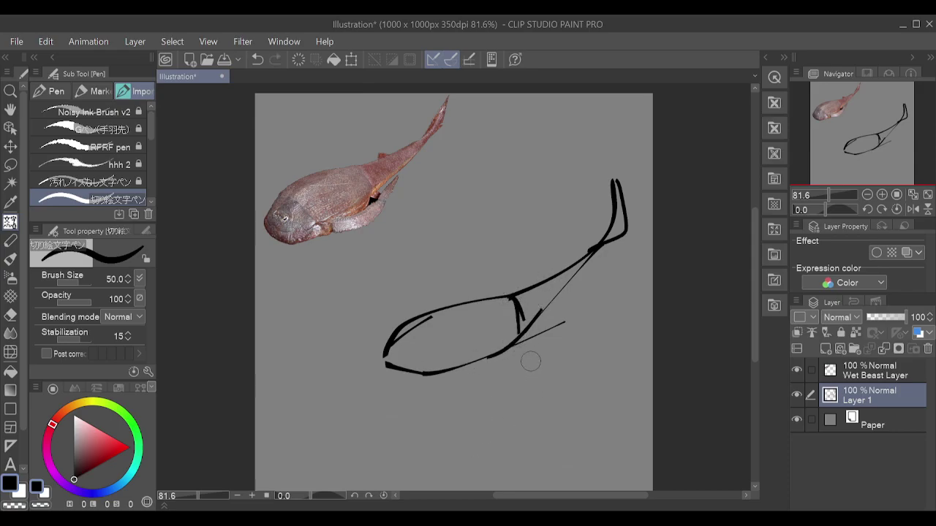
- Add two eye dots on the head and sketch the lower side line of the body armour
{"action": "left_click", "coordinate": [402, 348]}
{"action": "left_click_drag", "start_coordinate": [428, 364], "coordinate": [536, 307]}
{"action": "key", "text": "ctrl+z"}
{"action": "left_click_drag", "start_coordinate": [445, 362], "coordinate": [513, 333]}
{"action": "mouse_move", "coordinate": [474, 359]}
{"action": "left_mouse_down"}
{"action": "mouse_move", "coordinate": [580, 322]}
{"action": "mouse_move", "coordinate": [531, 339]}
{"action": "left_mouse_up"}
{"action": "key", "text": "ctrl+z"}
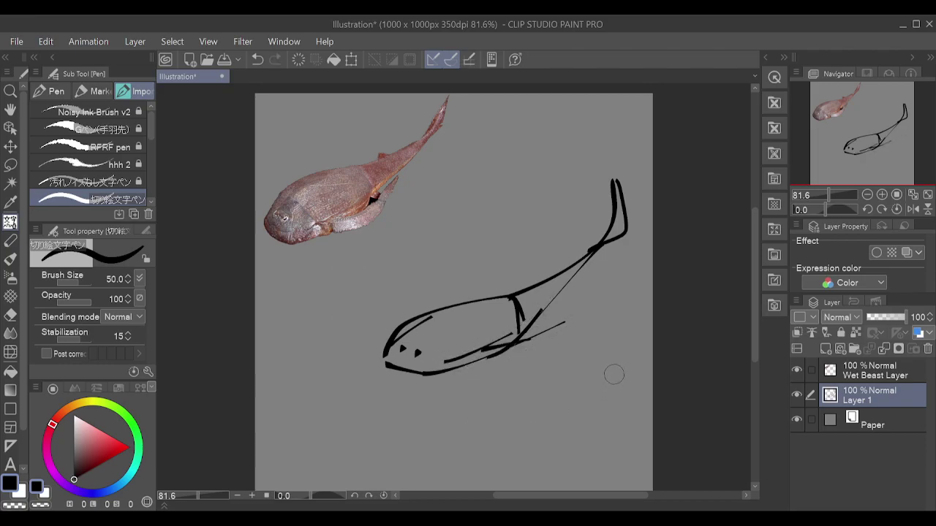
- Draw an arc behind the eyes, a ridge line on the armoured back and a small dorsal fin
{"action": "key", "text": "ctrl+z"}
{"action": "mouse_move", "coordinate": [393, 335]}
{"action": "left_mouse_down"}
{"action": "mouse_move", "coordinate": [432, 316]}
{"action": "mouse_move", "coordinate": [446, 377]}
{"action": "mouse_move", "coordinate": [427, 336]}
{"action": "mouse_move", "coordinate": [447, 359]}
{"action": "mouse_move", "coordinate": [490, 323]}
{"action": "mouse_move", "coordinate": [490, 308]}
{"action": "left_mouse_up"}
{"action": "key", "text": "ctrl+z"}
{"action": "key", "text": "ctrl+z"}
{"action": "key", "text": "ctrl+z"}
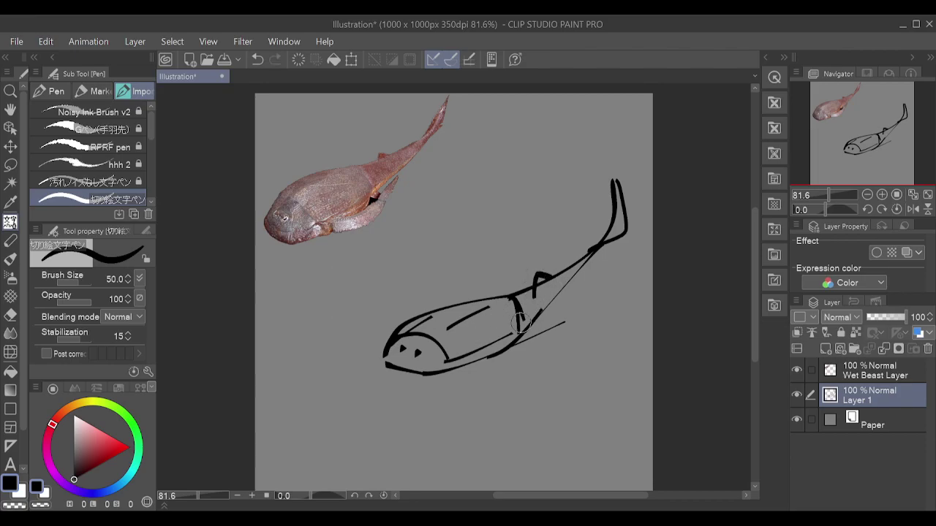
- Sketch the long pointed pectoral fin sweeping back from the lower side of the body
{"action": "left_click_drag", "start_coordinate": [546, 281], "coordinate": [534, 301]}
{"action": "key", "text": "ctrl+z"}
{"action": "mouse_move", "coordinate": [482, 369]}
{"action": "left_mouse_down"}
{"action": "mouse_move", "coordinate": [594, 335]}
{"action": "mouse_move", "coordinate": [593, 325]}
{"action": "left_mouse_up"}
{"action": "left_click_drag", "start_coordinate": [507, 351], "coordinate": [594, 314]}
{"action": "key", "text": "ctrl+z"}
{"action": "left_click_drag", "start_coordinate": [506, 350], "coordinate": [601, 319]}
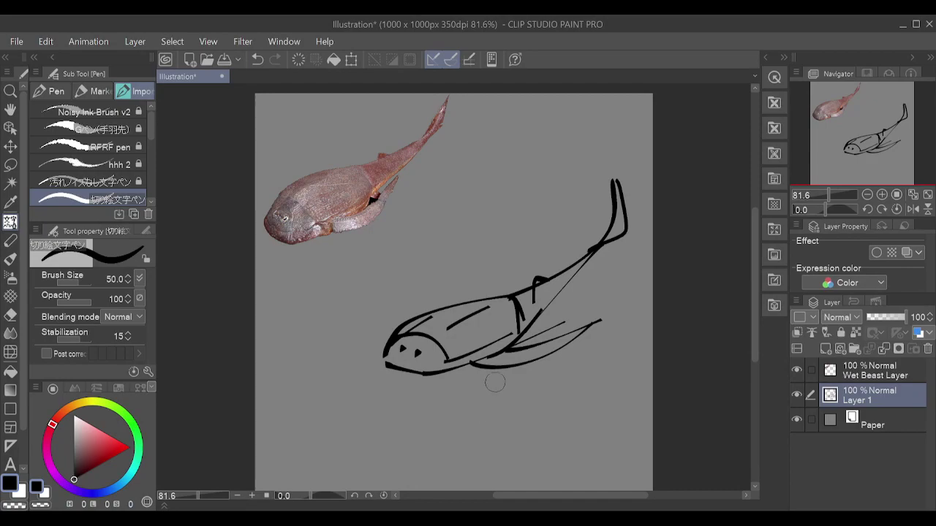
- Try extra contour strokes on the head and belly, undo unsuitable ones, and add a pointed snout with a thicker jaw
{"action": "mouse_move", "coordinate": [391, 356]}
{"action": "left_mouse_down"}
{"action": "mouse_move", "coordinate": [436, 360]}
{"action": "mouse_move", "coordinate": [379, 373]}
{"action": "mouse_move", "coordinate": [468, 382]}
{"action": "left_mouse_up"}
{"action": "key", "text": "ctrl+z"}
{"action": "key", "text": "ctrl+z"}
{"action": "key", "text": "ctrl+z"}
{"action": "key", "text": "ctrl+z"}
{"action": "mouse_move", "coordinate": [394, 337]}
{"action": "left_mouse_down"}
{"action": "mouse_move", "coordinate": [368, 371]}
{"action": "mouse_move", "coordinate": [389, 342]}
{"action": "mouse_move", "coordinate": [378, 349]}
{"action": "mouse_move", "coordinate": [428, 373]}
{"action": "left_mouse_up"}
{"action": "key", "text": "ctrl+z"}
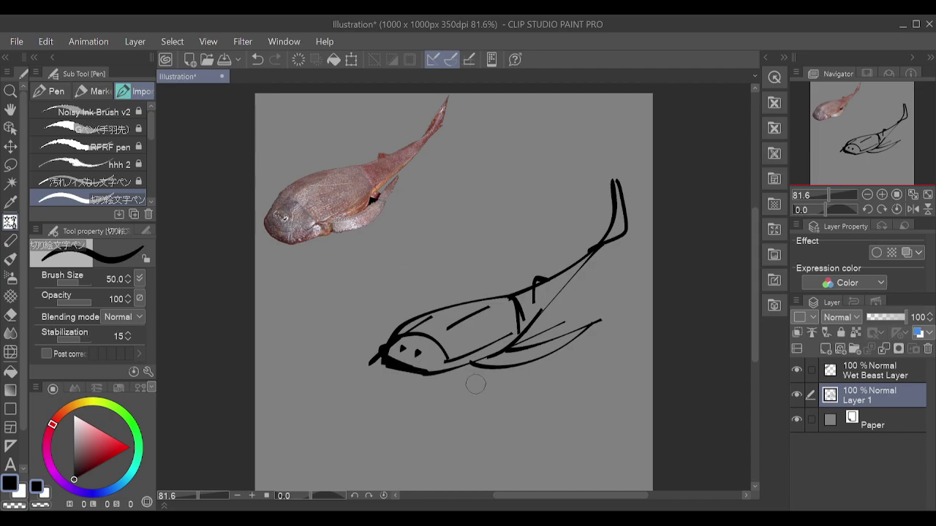
- Thicken the jaw and back outlines and rework the pectoral fin with bolder edges and a longer tip
{"action": "left_click_drag", "start_coordinate": [377, 358], "coordinate": [427, 368]}
{"action": "mouse_move", "coordinate": [404, 318]}
{"action": "left_mouse_down"}
{"action": "mouse_move", "coordinate": [385, 353]}
{"action": "mouse_move", "coordinate": [399, 322]}
{"action": "mouse_move", "coordinate": [511, 285]}
{"action": "left_mouse_up"}
{"action": "key", "text": "ctrl+z"}
{"action": "mouse_move", "coordinate": [398, 324]}
{"action": "left_mouse_down"}
{"action": "mouse_move", "coordinate": [526, 287]}
{"action": "mouse_move", "coordinate": [401, 318]}
{"action": "mouse_move", "coordinate": [388, 343]}
{"action": "left_mouse_up"}
{"action": "key", "text": "ctrl+z"}
{"action": "mouse_move", "coordinate": [506, 299]}
{"action": "left_mouse_down"}
{"action": "mouse_move", "coordinate": [594, 237]}
{"action": "mouse_move", "coordinate": [492, 351]}
{"action": "mouse_move", "coordinate": [603, 307]}
{"action": "left_mouse_up"}
{"action": "key", "text": "ctrl+z"}
{"action": "key", "text": "ctrl+z"}
{"action": "mouse_move", "coordinate": [506, 350]}
{"action": "left_mouse_down"}
{"action": "mouse_move", "coordinate": [605, 315]}
{"action": "mouse_move", "coordinate": [534, 362]}
{"action": "mouse_move", "coordinate": [463, 370]}
{"action": "left_mouse_up"}
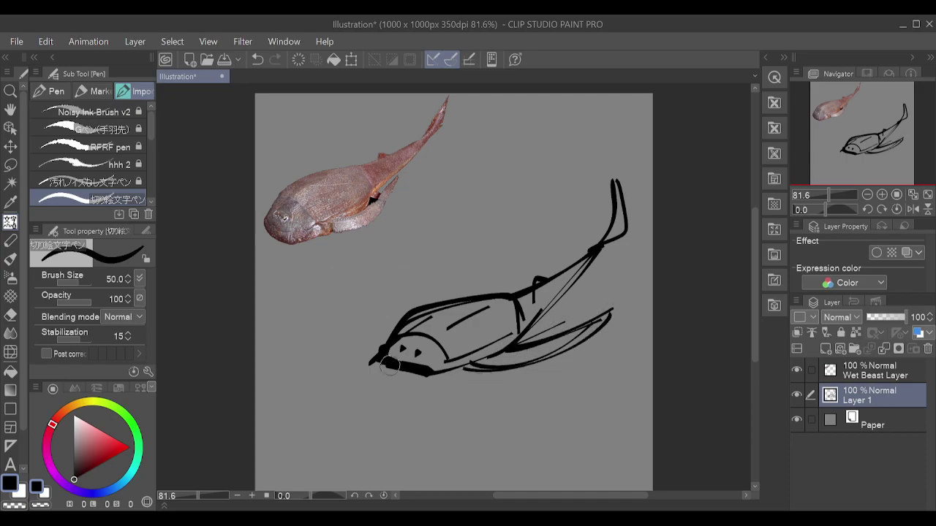
- Draw a small question mark above the snout, close the tail tip, and add curved lines across the face
{"action": "left_click_drag", "start_coordinate": [377, 321], "coordinate": [377, 340]}
{"action": "left_click_drag", "start_coordinate": [614, 177], "coordinate": [623, 235]}
{"action": "key", "text": "ctrl+z"}
{"action": "left_click_drag", "start_coordinate": [613, 180], "coordinate": [625, 234]}
{"action": "key", "text": "ctrl+z"}
{"action": "mouse_move", "coordinate": [403, 348]}
{"action": "left_mouse_down"}
{"action": "mouse_move", "coordinate": [421, 350]}
{"action": "mouse_move", "coordinate": [437, 347]}
{"action": "mouse_move", "coordinate": [402, 350]}
{"action": "mouse_move", "coordinate": [392, 377]}
{"action": "mouse_move", "coordinate": [415, 363]}
{"action": "left_mouse_up"}
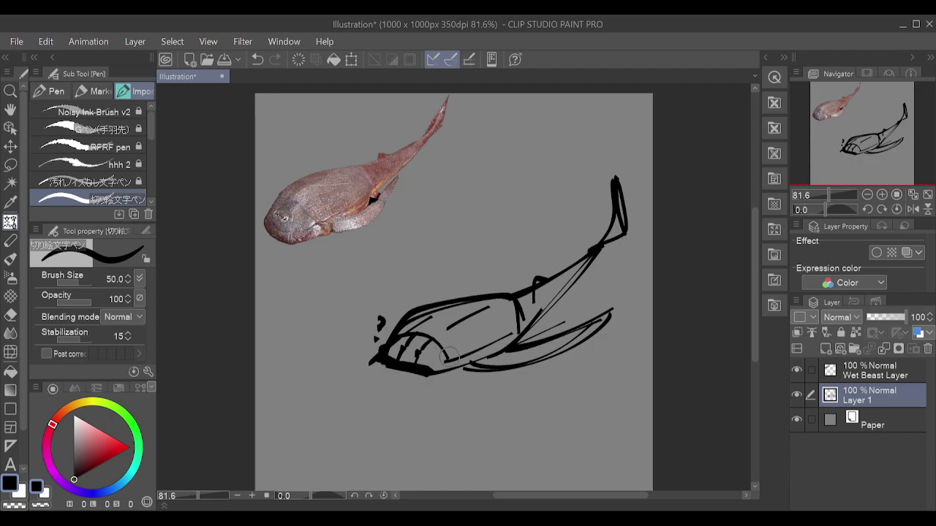
- Rework the strokes around the eyes inside the head arc, undoing unsuitable ones
{"action": "left_click_drag", "start_coordinate": [411, 345], "coordinate": [408, 355]}
{"action": "key", "text": "ctrl+z"}
{"action": "mouse_move", "coordinate": [402, 346]}
{"action": "left_mouse_down"}
{"action": "mouse_move", "coordinate": [393, 343]}
{"action": "mouse_move", "coordinate": [437, 366]}
{"action": "left_mouse_up"}
{"action": "key", "text": "ctrl+z"}
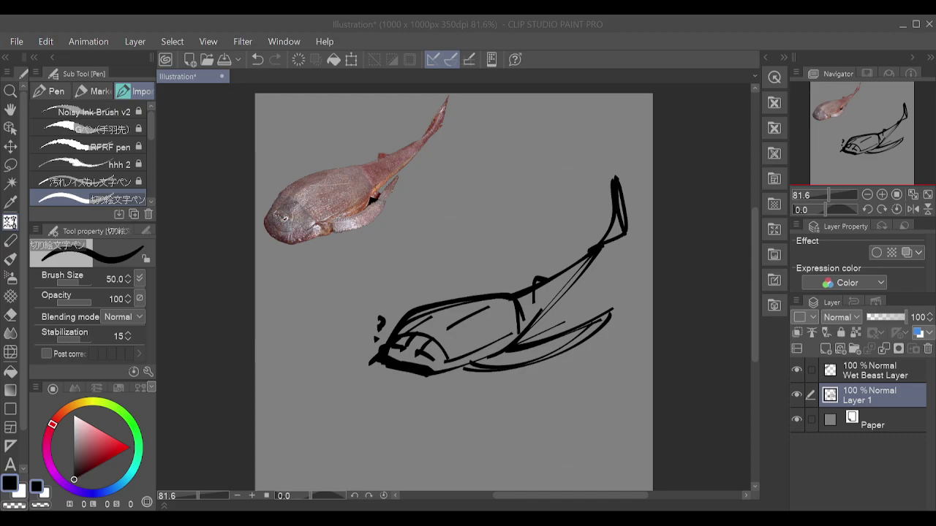
- Clear the pen sketch from Layer 1, switch to the Thin Crayon pencil, and undo a test stroke
{"action": "left_click", "coordinate": [299, 59]}
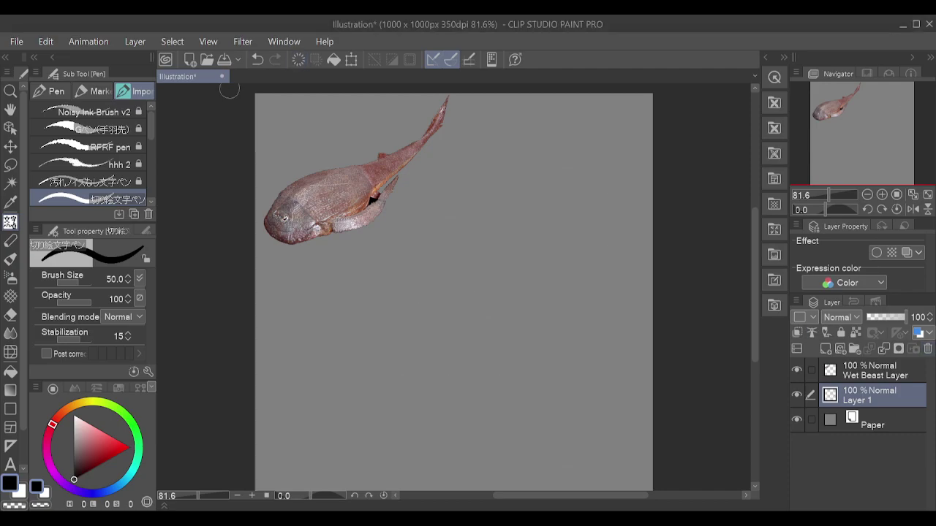
{"action": "left_click", "coordinate": [11, 240]}
{"action": "left_click", "coordinate": [100, 148]}
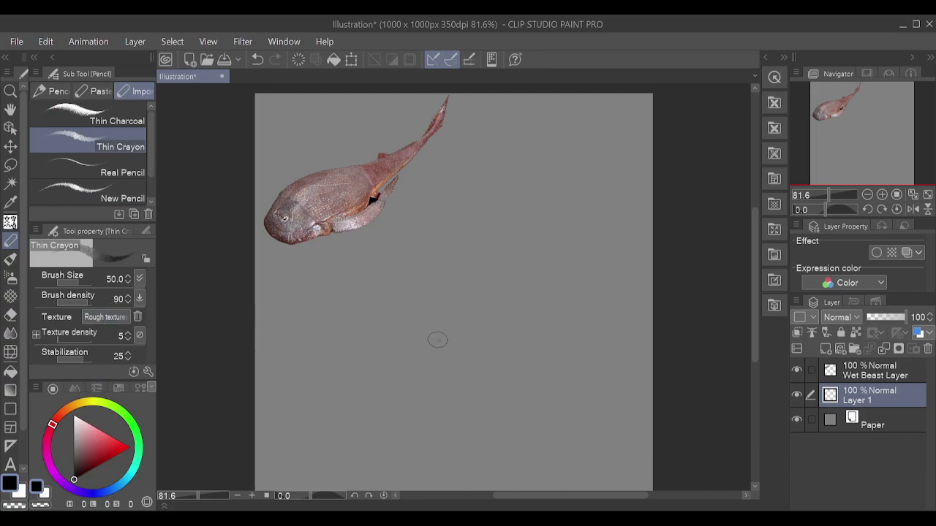
{"action": "mouse_move", "coordinate": [436, 339]}
{"action": "left_mouse_down"}
{"action": "mouse_move", "coordinate": [460, 370]}
{"action": "mouse_move", "coordinate": [431, 381]}
{"action": "left_mouse_up"}
{"action": "key", "text": "ctrl+z"}
- Set the Thin Crayon's brush size to 15 and draw a small open oval near the middle of the canvas
{"action": "left_click_drag", "start_coordinate": [77, 279], "coordinate": [72, 283]}
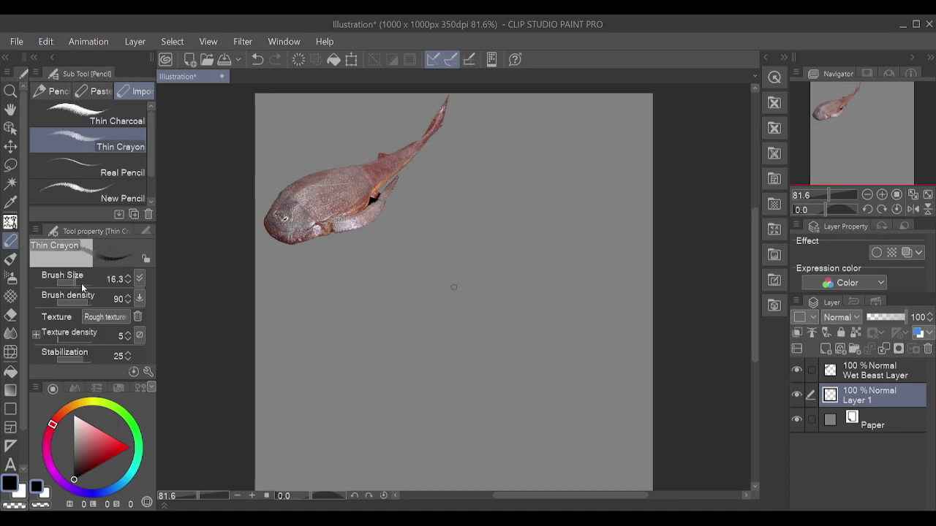
{"action": "left_click", "coordinate": [145, 232]}
{"action": "left_click", "coordinate": [135, 342]}
{"action": "left_click", "coordinate": [114, 343]}
{"action": "left_click", "coordinate": [91, 342]}
{"action": "left_click", "coordinate": [134, 315]}
{"action": "left_click", "coordinate": [111, 314]}
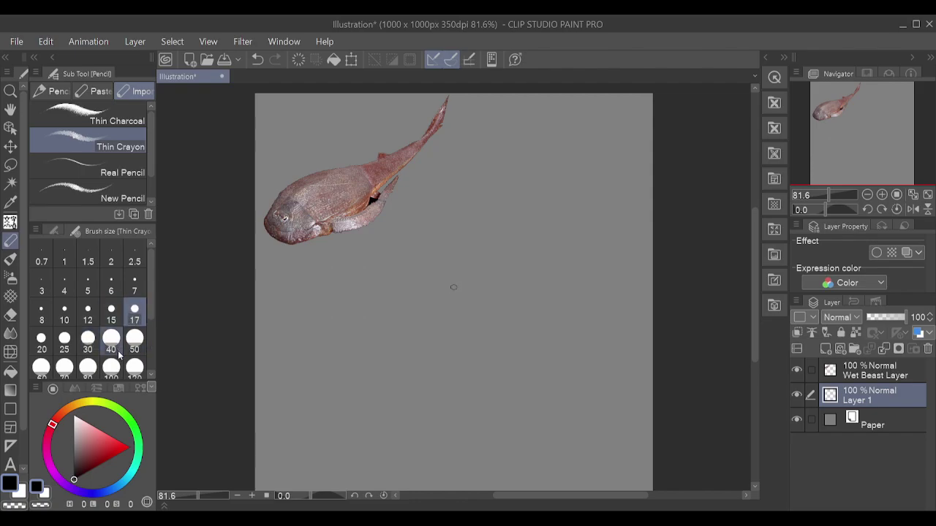
{"action": "left_click", "coordinate": [52, 233]}
{"action": "mouse_move", "coordinate": [447, 298]}
{"action": "left_mouse_down"}
{"action": "mouse_move", "coordinate": [478, 348]}
{"action": "mouse_move", "coordinate": [439, 308]}
{"action": "left_mouse_up"}
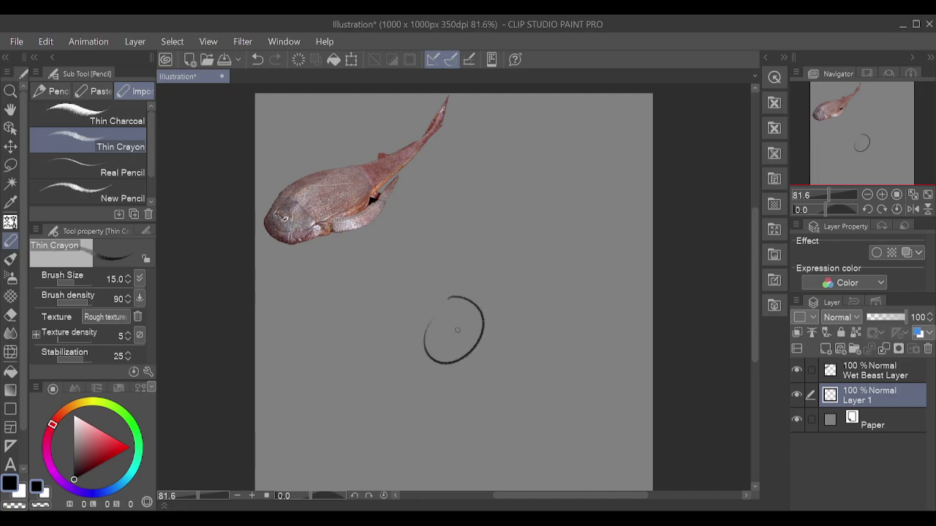
- Clear the oval and sketch a small rounded creature body with curved interior lines and two dot eyes
{"action": "left_click", "coordinate": [298, 62]}
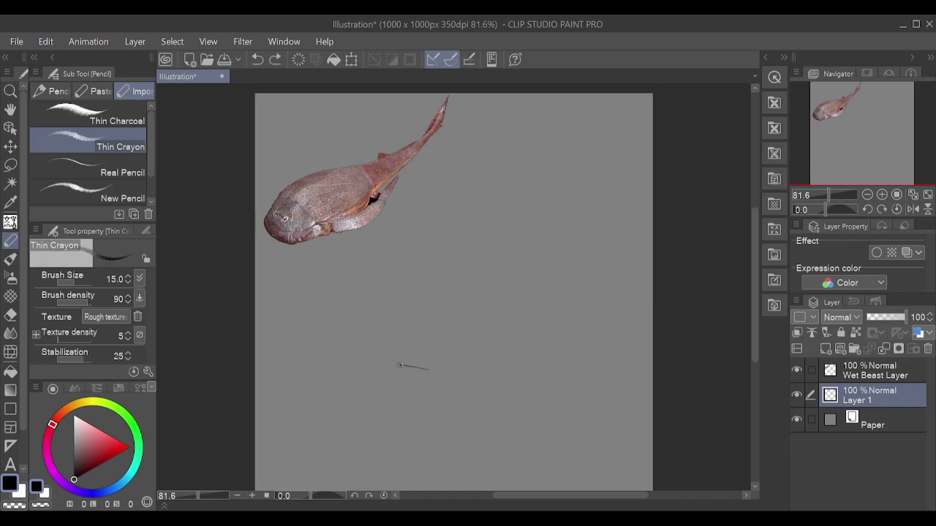
{"action": "key", "text": "ctrl+z"}
{"action": "key", "text": "ctrl+z"}
{"action": "key", "text": "ctrl+z"}
{"action": "key", "text": "ctrl+z"}
{"action": "key", "text": "ctrl+z"}
{"action": "left_click_drag", "start_coordinate": [420, 338], "coordinate": [460, 319]}
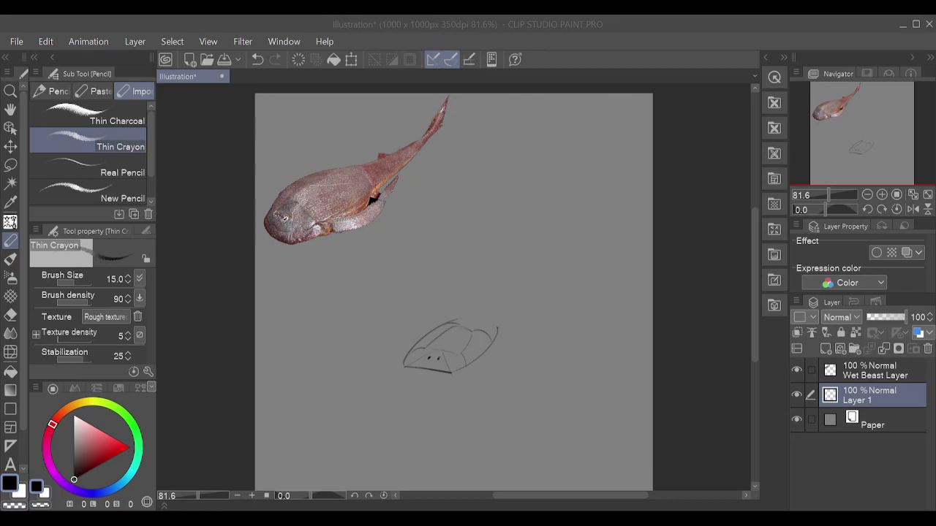
- Redraw the front edge beneath the face as a longer slanted line, undoing unsuitable attempts
{"action": "left_click_drag", "start_coordinate": [397, 363], "coordinate": [451, 376]}
{"action": "key", "text": "ctrl+z"}
{"action": "left_click_drag", "start_coordinate": [398, 365], "coordinate": [466, 379]}
{"action": "key", "text": "ctrl+z"}
{"action": "key", "text": "ctrl+z"}
{"action": "left_click_drag", "start_coordinate": [401, 366], "coordinate": [457, 379]}
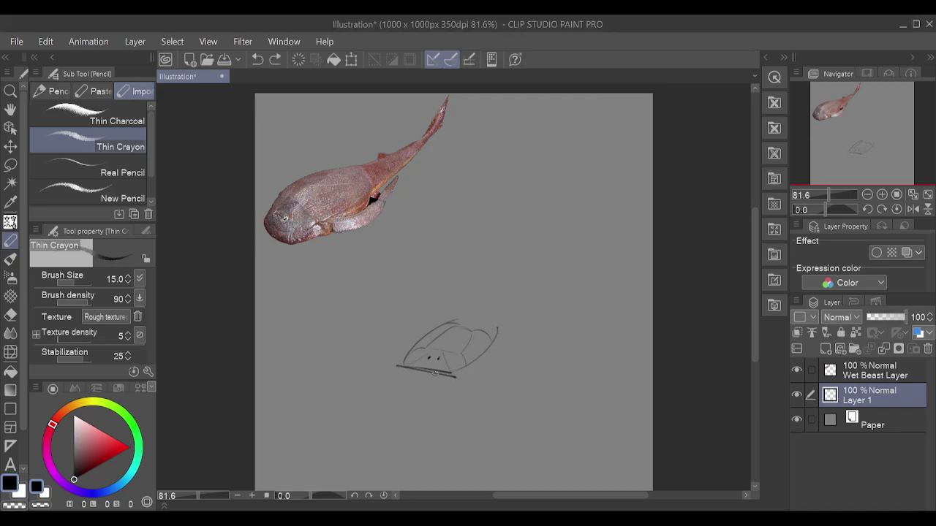
{"action": "key", "text": "ctrl+z"}
{"action": "left_click_drag", "start_coordinate": [394, 368], "coordinate": [468, 382]}
- Enclose the rounded sketch in an angular body outline with straight sides and a pointed rear
{"action": "left_click_drag", "start_coordinate": [391, 368], "coordinate": [447, 314]}
{"action": "key", "text": "ctrl+z"}
{"action": "left_click_drag", "start_coordinate": [391, 366], "coordinate": [454, 314]}
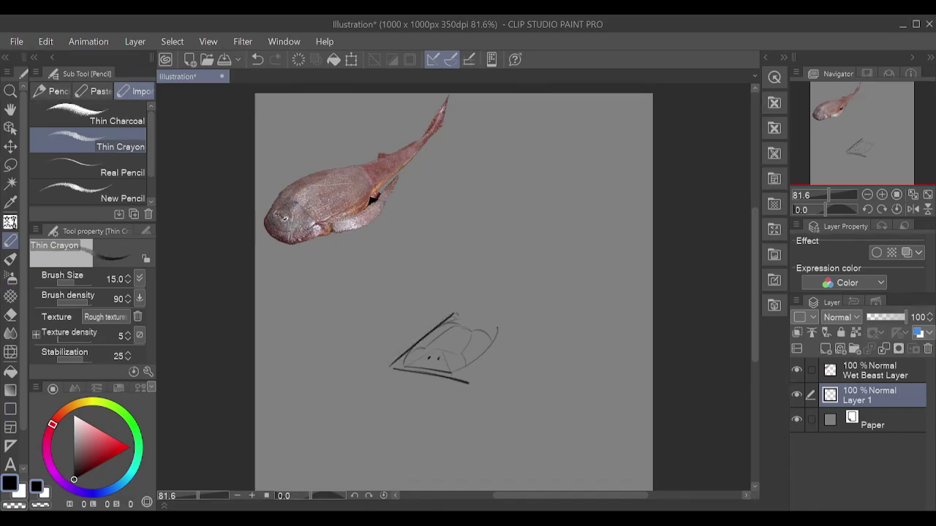
{"action": "mouse_move", "coordinate": [468, 382]}
{"action": "left_mouse_down"}
{"action": "mouse_move", "coordinate": [520, 326]}
{"action": "mouse_move", "coordinate": [469, 382]}
{"action": "left_mouse_up"}
{"action": "key", "text": "ctrl+z"}
{"action": "key", "text": "ctrl+z"}
{"action": "mouse_move", "coordinate": [522, 328]}
{"action": "left_mouse_down"}
{"action": "mouse_move", "coordinate": [506, 309]}
{"action": "mouse_move", "coordinate": [520, 331]}
{"action": "mouse_move", "coordinate": [454, 315]}
{"action": "mouse_move", "coordinate": [486, 303]}
{"action": "mouse_move", "coordinate": [517, 325]}
{"action": "mouse_move", "coordinate": [498, 303]}
{"action": "mouse_move", "coordinate": [526, 328]}
{"action": "left_mouse_up"}
{"action": "key", "text": "ctrl+z"}
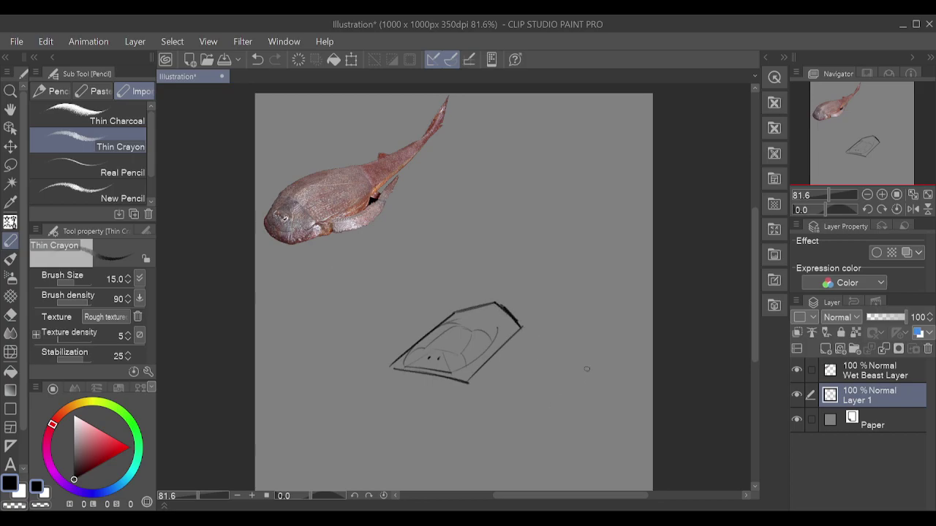
- Cut off the outline's front corners with short strokes and erase the excess tips with the Hard eraser
{"action": "left_click_drag", "start_coordinate": [400, 357], "coordinate": [404, 371]}
{"action": "mouse_move", "coordinate": [477, 373]}
{"action": "left_mouse_down"}
{"action": "mouse_move", "coordinate": [454, 380]}
{"action": "mouse_move", "coordinate": [487, 364]}
{"action": "left_mouse_up"}
{"action": "key", "text": "ctrl+z"}
{"action": "key", "text": "ctrl+z"}
{"action": "key", "text": "ctrl+z"}
{"action": "key", "text": "ctrl+z"}
{"action": "key", "text": "e"}
{"action": "mouse_move", "coordinate": [393, 364]}
{"action": "left_mouse_down"}
{"action": "mouse_move", "coordinate": [397, 344]}
{"action": "mouse_move", "coordinate": [393, 372]}
{"action": "left_mouse_up"}
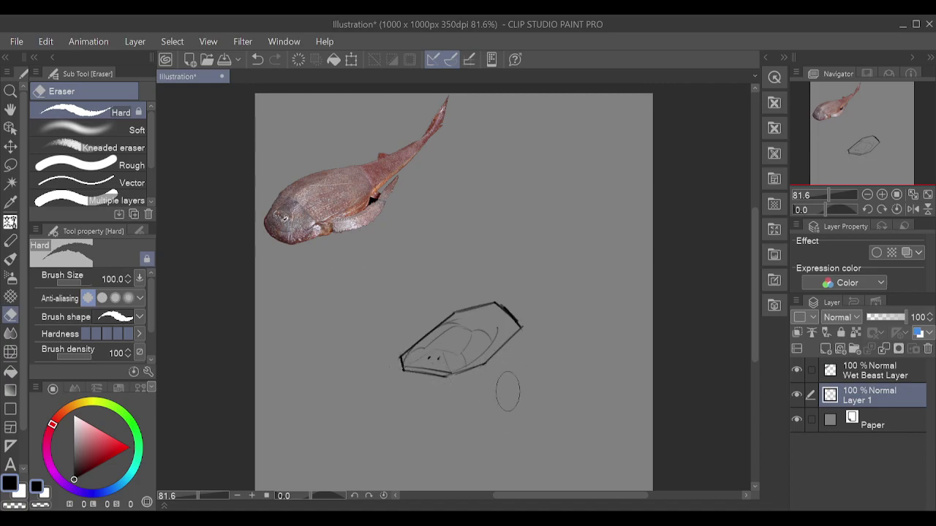
- Erase the dot eyes and face lines inside the snout, and return to the Thin Crayon pencil
{"action": "key", "text": "p"}
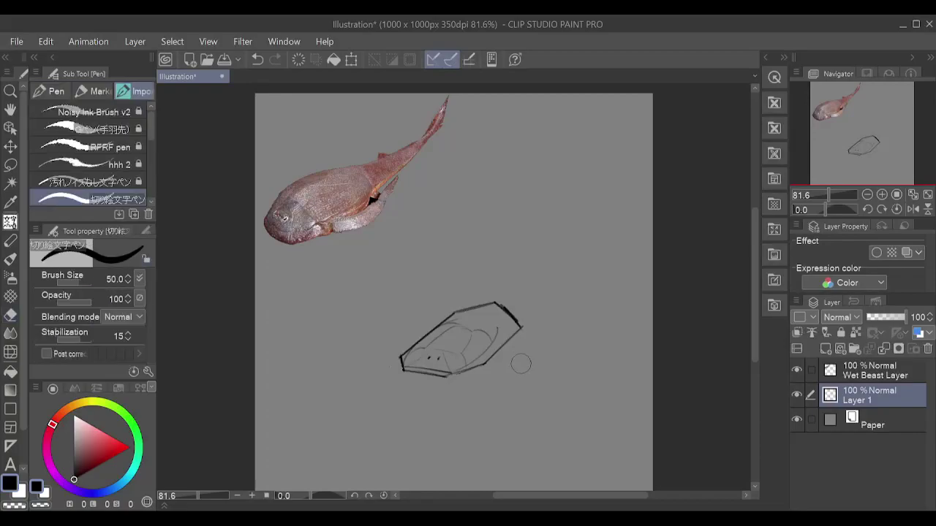
{"action": "key", "text": "p"}
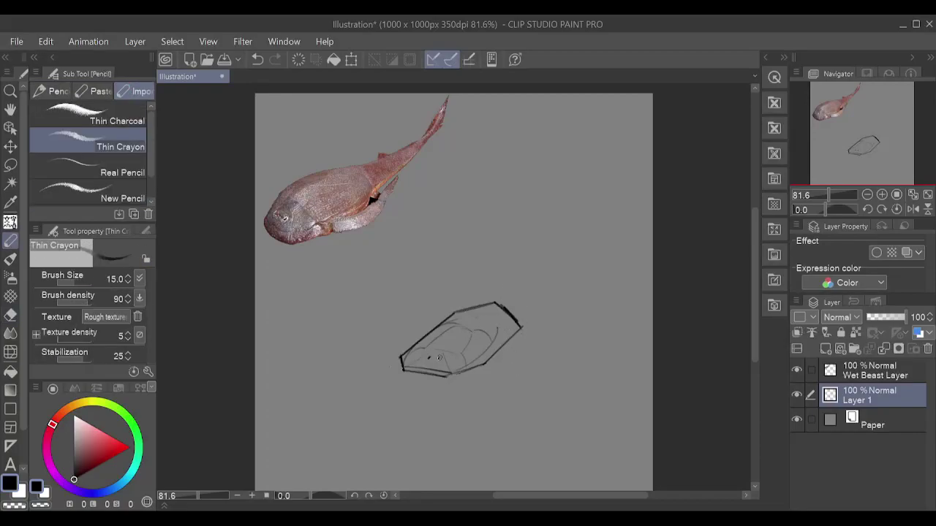
{"action": "left_click_drag", "start_coordinate": [450, 342], "coordinate": [489, 321]}
{"action": "key", "text": "ctrl+z"}
{"action": "key", "text": "e"}
{"action": "left_click_drag", "start_coordinate": [434, 359], "coordinate": [455, 369]}
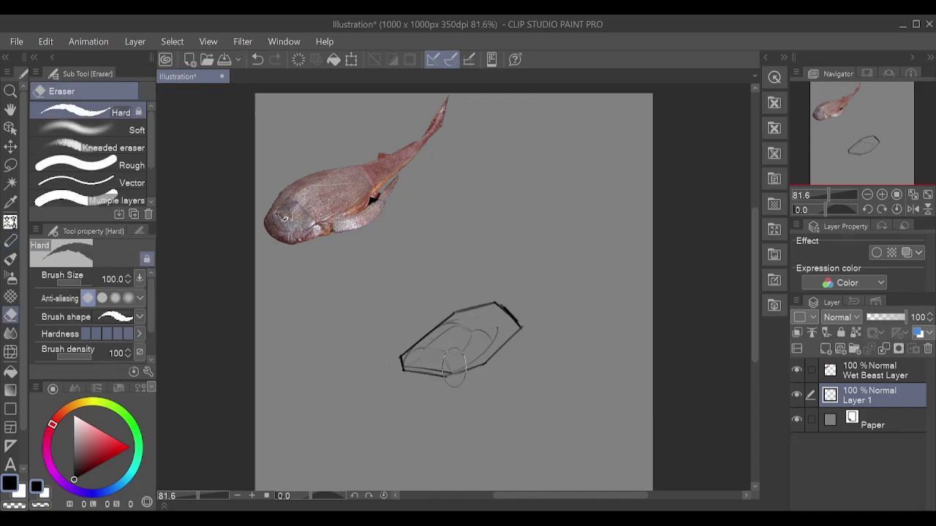
{"action": "key", "text": "p"}
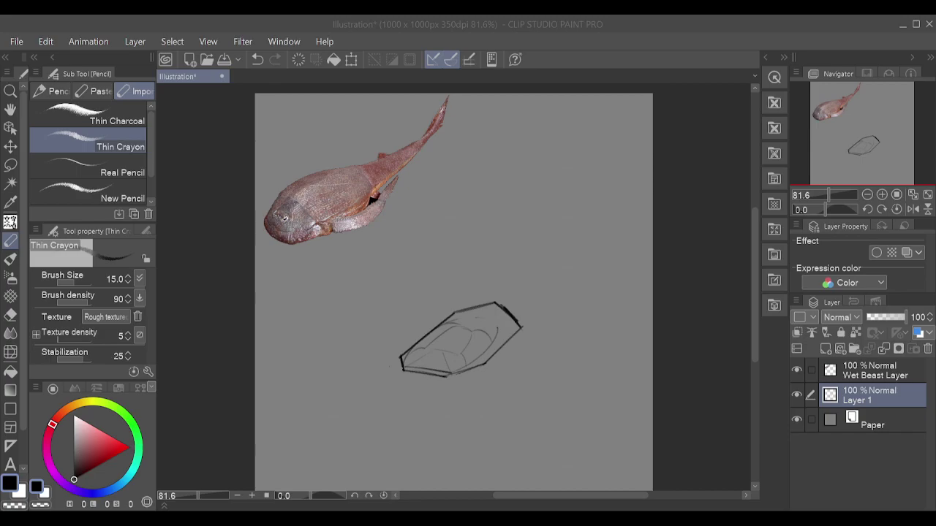
{"action": "left_click_drag", "start_coordinate": [495, 302], "coordinate": [520, 274]}
{"action": "key", "text": "ctrl+z"}
{"action": "mouse_move", "coordinate": [486, 304]}
{"action": "left_mouse_down"}
{"action": "mouse_move", "coordinate": [511, 274]}
{"action": "mouse_move", "coordinate": [510, 221]}
{"action": "left_mouse_up"}
{"action": "key", "text": "ctrl+z"}
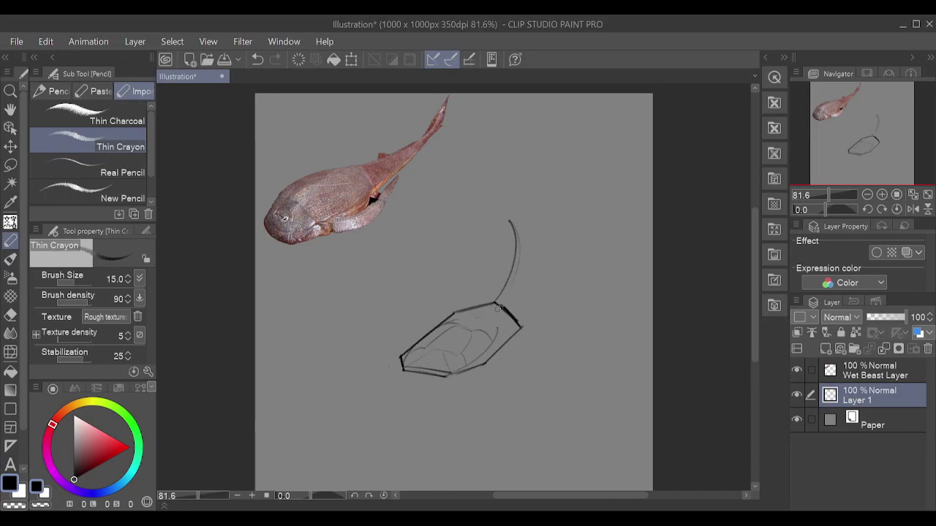
{"action": "key", "text": "ctrl+z"}
- Draw two straight lines converging up and away from the body's rear to form a tapering tail
{"action": "left_click_drag", "start_coordinate": [469, 306], "coordinate": [555, 265]}
{"action": "key", "text": "ctrl+z"}
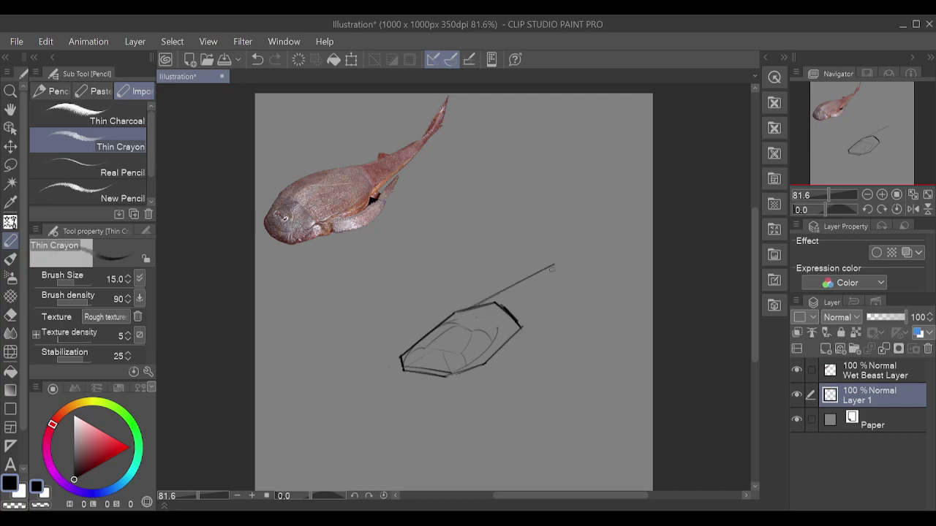
{"action": "left_click_drag", "start_coordinate": [516, 319], "coordinate": [560, 266]}
{"action": "key", "text": "ctrl+z"}
{"action": "left_click_drag", "start_coordinate": [520, 320], "coordinate": [573, 253]}
{"action": "key", "text": "ctrl+z"}
{"action": "mouse_move", "coordinate": [519, 322]}
{"action": "left_mouse_down"}
{"action": "mouse_move", "coordinate": [574, 252]}
{"action": "mouse_move", "coordinate": [544, 291]}
{"action": "left_mouse_up"}
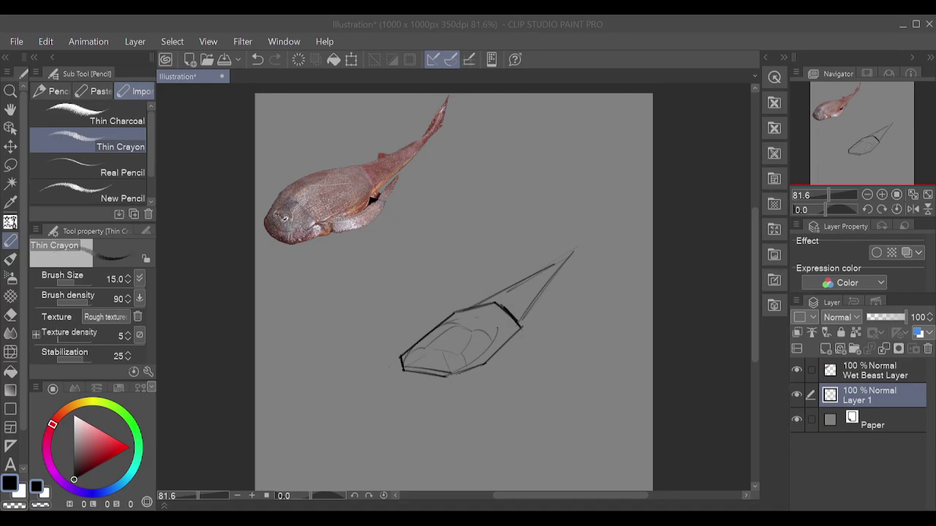
- Save the illustration and draw two curved strokes for a crescent fin at the tail tip
{"action": "key", "text": "ctrl+s"}
{"action": "left_click_drag", "start_coordinate": [554, 260], "coordinate": [566, 228]}
{"action": "key", "text": "ctrl+z"}
{"action": "left_click_drag", "start_coordinate": [555, 261], "coordinate": [588, 212]}
{"action": "mouse_move", "coordinate": [575, 251]}
{"action": "left_mouse_down"}
{"action": "mouse_move", "coordinate": [573, 224]}
{"action": "mouse_move", "coordinate": [594, 218]}
{"action": "left_mouse_up"}
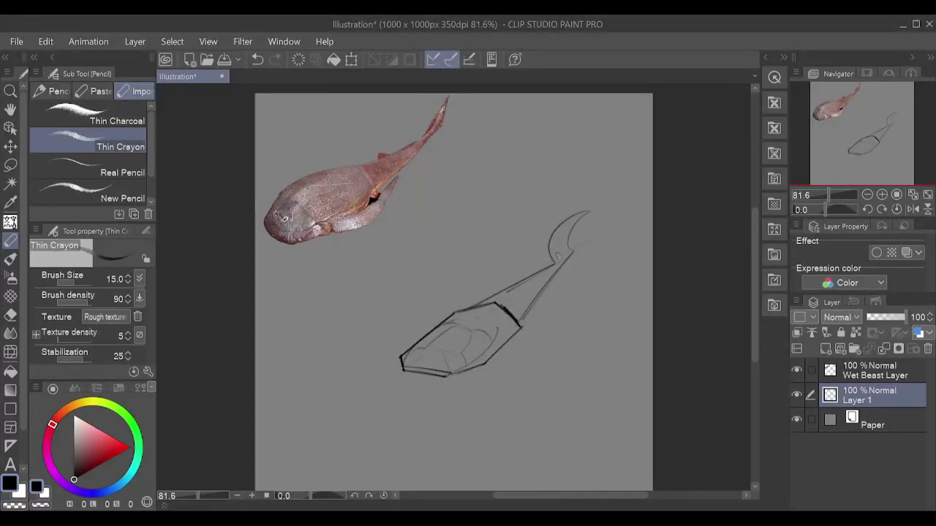
- Rework the tail fin into a smaller curved hook at the tail tip, undoing unsuitable strokes
{"action": "key", "text": "ctrl+z"}
{"action": "key", "text": "ctrl+z"}
{"action": "left_click_drag", "start_coordinate": [573, 252], "coordinate": [583, 232]}
{"action": "key", "text": "ctrl+z"}
{"action": "key", "text": "ctrl+z"}
{"action": "mouse_move", "coordinate": [547, 257]}
{"action": "left_mouse_down"}
{"action": "mouse_move", "coordinate": [577, 230]}
{"action": "mouse_move", "coordinate": [545, 250]}
{"action": "mouse_move", "coordinate": [548, 259]}
{"action": "left_mouse_up"}
{"action": "key", "text": "ctrl+z"}
{"action": "key", "text": "ctrl+z"}
{"action": "mouse_move", "coordinate": [556, 263]}
{"action": "left_mouse_down"}
{"action": "mouse_move", "coordinate": [552, 242]}
{"action": "mouse_move", "coordinate": [556, 264]}
{"action": "mouse_move", "coordinate": [576, 254]}
{"action": "mouse_move", "coordinate": [567, 242]}
{"action": "left_mouse_up"}
{"action": "key", "text": "ctrl+z"}
{"action": "key", "text": "ctrl+z"}
{"action": "key", "text": "ctrl+z"}
{"action": "key", "text": "ctrl+z"}
{"action": "key", "text": "ctrl+z"}
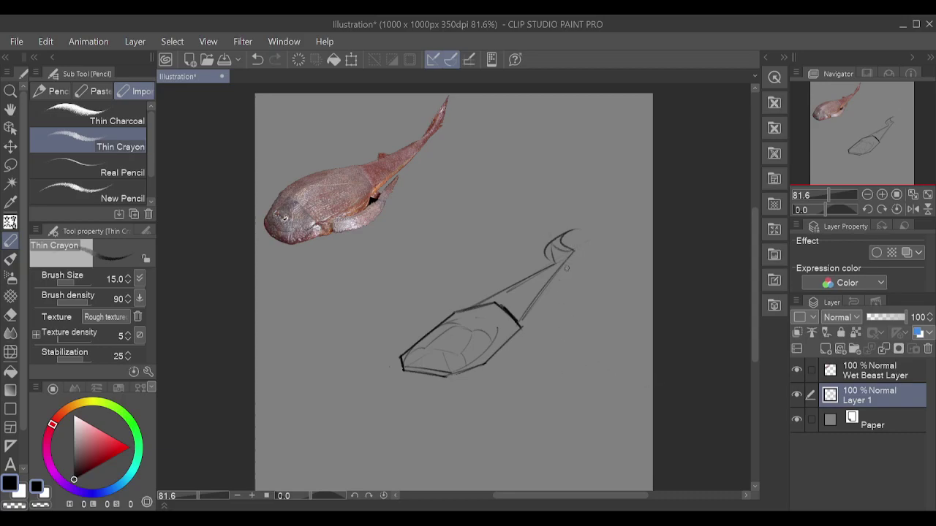
- Draw a small triangular dorsal fin on the tail's upper edge, undoing unsuitable strokes
{"action": "left_click_drag", "start_coordinate": [506, 300], "coordinate": [523, 253]}
{"action": "key", "text": "ctrl+z"}
{"action": "left_click_drag", "start_coordinate": [509, 293], "coordinate": [526, 258]}
{"action": "key", "text": "ctrl+z"}
{"action": "left_click_drag", "start_coordinate": [507, 292], "coordinate": [511, 297]}
{"action": "mouse_move", "coordinate": [511, 275]}
{"action": "left_mouse_down"}
{"action": "mouse_move", "coordinate": [545, 275]}
{"action": "mouse_move", "coordinate": [515, 295]}
{"action": "left_mouse_up"}
{"action": "key", "text": "ctrl+z"}
{"action": "key", "text": "ctrl+z"}
{"action": "left_click_drag", "start_coordinate": [515, 295], "coordinate": [545, 268]}
{"action": "key", "text": "ctrl+z"}
{"action": "mouse_move", "coordinate": [512, 279]}
{"action": "left_mouse_down"}
{"action": "mouse_move", "coordinate": [550, 277]}
{"action": "mouse_move", "coordinate": [516, 293]}
{"action": "left_mouse_up"}
{"action": "key", "text": "ctrl+z"}
{"action": "key", "text": "ctrl+z"}
{"action": "key", "text": "ctrl+z"}
{"action": "left_click_drag", "start_coordinate": [444, 376], "coordinate": [506, 355]}
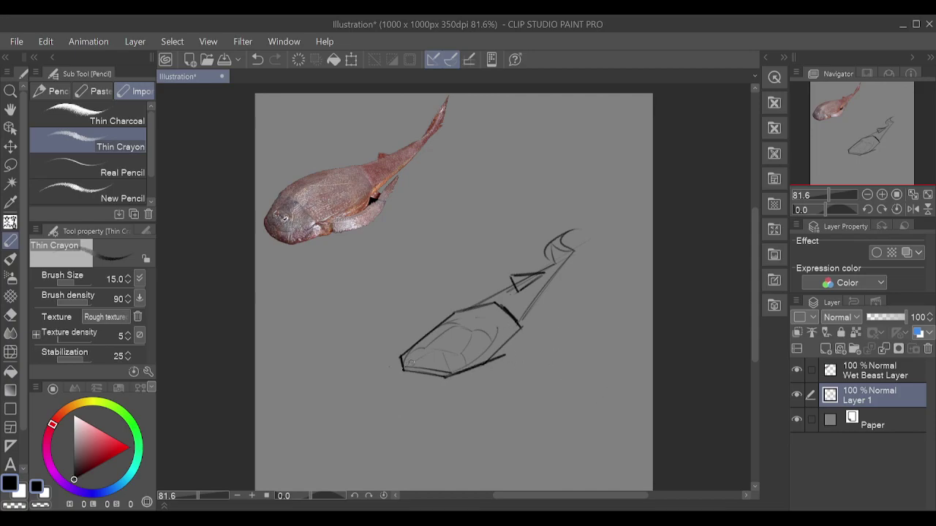
{"action": "left_click_drag", "start_coordinate": [399, 339], "coordinate": [403, 373]}
{"action": "left_click_drag", "start_coordinate": [399, 339], "coordinate": [456, 311]}
{"action": "key", "text": "ctrl+z"}
{"action": "left_click_drag", "start_coordinate": [400, 337], "coordinate": [464, 309]}
{"action": "left_click_drag", "start_coordinate": [518, 331], "coordinate": [507, 357]}
{"action": "key", "text": "ctrl+z"}
{"action": "key", "text": "ctrl+z"}
{"action": "key", "text": "ctrl+z"}
{"action": "key", "text": "ctrl+z"}
{"action": "key", "text": "ctrl+z"}
- Draw two dark dot eyes side by side on the snout
{"action": "left_click_drag", "start_coordinate": [421, 361], "coordinate": [424, 358]}
{"action": "key", "text": "ctrl+z"}
{"action": "left_click", "coordinate": [424, 357]}
{"action": "left_click", "coordinate": [440, 359]}
{"action": "key", "text": "ctrl+z"}
{"action": "left_click", "coordinate": [441, 359]}
{"action": "mouse_move", "coordinate": [482, 404]}
{"action": "left_mouse_down"}
{"action": "mouse_move", "coordinate": [492, 426]}
{"action": "mouse_move", "coordinate": [506, 411]}
{"action": "mouse_move", "coordinate": [516, 414]}
{"action": "mouse_move", "coordinate": [513, 404]}
{"action": "mouse_move", "coordinate": [511, 420]}
{"action": "mouse_move", "coordinate": [557, 423]}
{"action": "left_mouse_up"}
{"action": "key", "text": "ctrl+z"}
{"action": "key", "text": "ctrl+z"}
{"action": "key", "text": "ctrl+z"}
{"action": "key", "text": "ctrl+z"}
{"action": "key", "text": "ctrl+z"}
{"action": "key", "text": "ctrl+z"}
{"action": "key", "text": "ctrl+z"}
{"action": "key", "text": "ctrl+z"}
- Rename Layer 1 as "Hellspawn Sketch"
{"action": "type", "text": "Hellspawn"}
{"action": "key", "text": "Return"}
{"action": "type", "text": "Sketch"}
{"action": "key", "text": "Return"}
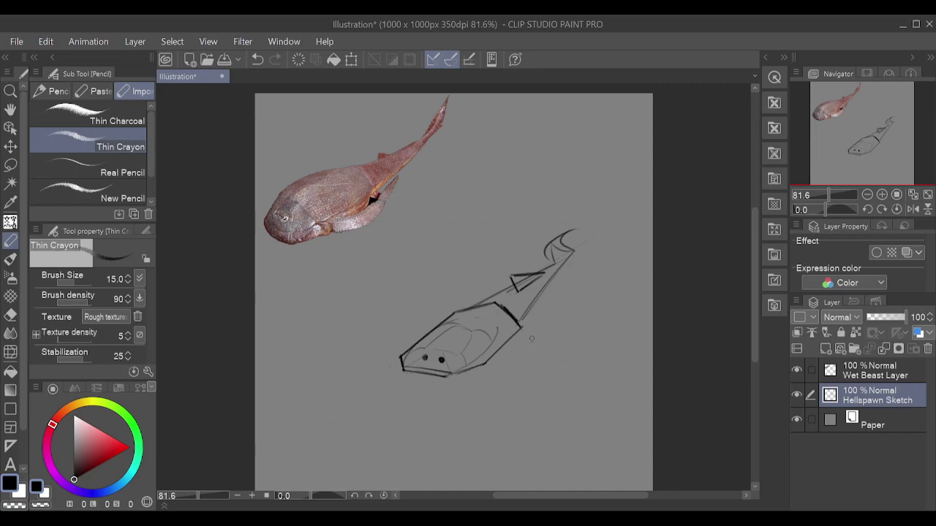
- Try out strokes for a side fin along the body's upper-left edge, undoing unsuitable ones
{"action": "mouse_move", "coordinate": [374, 387]}
{"action": "left_mouse_down"}
{"action": "mouse_move", "coordinate": [364, 410]}
{"action": "mouse_move", "coordinate": [450, 383]}
{"action": "left_mouse_up"}
{"action": "key", "text": "ctrl+z"}
{"action": "mouse_move", "coordinate": [408, 354]}
{"action": "left_mouse_down"}
{"action": "mouse_move", "coordinate": [379, 331]}
{"action": "mouse_move", "coordinate": [411, 318]}
{"action": "left_mouse_up"}
{"action": "key", "text": "ctrl+z"}
{"action": "mouse_move", "coordinate": [402, 356]}
{"action": "left_mouse_down"}
{"action": "mouse_move", "coordinate": [391, 335]}
{"action": "mouse_move", "coordinate": [434, 319]}
{"action": "mouse_move", "coordinate": [397, 321]}
{"action": "mouse_move", "coordinate": [434, 322]}
{"action": "left_mouse_up"}
{"action": "key", "text": "ctrl+z"}
{"action": "key", "text": "ctrl+z"}
{"action": "key", "text": "ctrl+z"}
{"action": "mouse_move", "coordinate": [402, 355]}
{"action": "left_mouse_down"}
{"action": "mouse_move", "coordinate": [398, 349]}
{"action": "mouse_move", "coordinate": [441, 314]}
{"action": "left_mouse_up"}
{"action": "key", "text": "ctrl+z"}
{"action": "left_click_drag", "start_coordinate": [401, 356], "coordinate": [452, 314]}
{"action": "key", "text": "ctrl+z"}
{"action": "mouse_move", "coordinate": [400, 357]}
{"action": "left_mouse_down"}
{"action": "mouse_move", "coordinate": [390, 334]}
{"action": "mouse_move", "coordinate": [455, 311]}
{"action": "left_mouse_up"}
- Draw an angular fin beside the head with a curved tip sweeping back, undoing unsuitable strokes
{"action": "mouse_move", "coordinate": [403, 324]}
{"action": "left_mouse_down"}
{"action": "mouse_move", "coordinate": [420, 333]}
{"action": "mouse_move", "coordinate": [416, 345]}
{"action": "left_mouse_up"}
{"action": "key", "text": "ctrl+z"}
{"action": "key", "text": "ctrl+z"}
{"action": "key", "text": "ctrl+z"}
{"action": "mouse_move", "coordinate": [400, 329]}
{"action": "left_mouse_down"}
{"action": "mouse_move", "coordinate": [382, 339]}
{"action": "mouse_move", "coordinate": [399, 350]}
{"action": "left_mouse_up"}
{"action": "key", "text": "ctrl+z"}
{"action": "key", "text": "ctrl+z"}
{"action": "left_click_drag", "start_coordinate": [400, 328], "coordinate": [448, 305]}
{"action": "key", "text": "ctrl+z"}
{"action": "mouse_move", "coordinate": [400, 329]}
{"action": "left_mouse_down"}
{"action": "mouse_move", "coordinate": [434, 302]}
{"action": "mouse_move", "coordinate": [446, 298]}
{"action": "mouse_move", "coordinate": [432, 320]}
{"action": "mouse_move", "coordinate": [403, 325]}
{"action": "mouse_move", "coordinate": [458, 298]}
{"action": "left_mouse_up"}
{"action": "key", "text": "ctrl+z"}
{"action": "key", "text": "ctrl+z"}
{"action": "key", "text": "ctrl+z"}
{"action": "key", "text": "ctrl+z"}
{"action": "left_click_drag", "start_coordinate": [405, 326], "coordinate": [447, 299]}
{"action": "key", "text": "ctrl+z"}
{"action": "key", "text": "ctrl+z"}
{"action": "left_click_drag", "start_coordinate": [412, 329], "coordinate": [443, 302]}
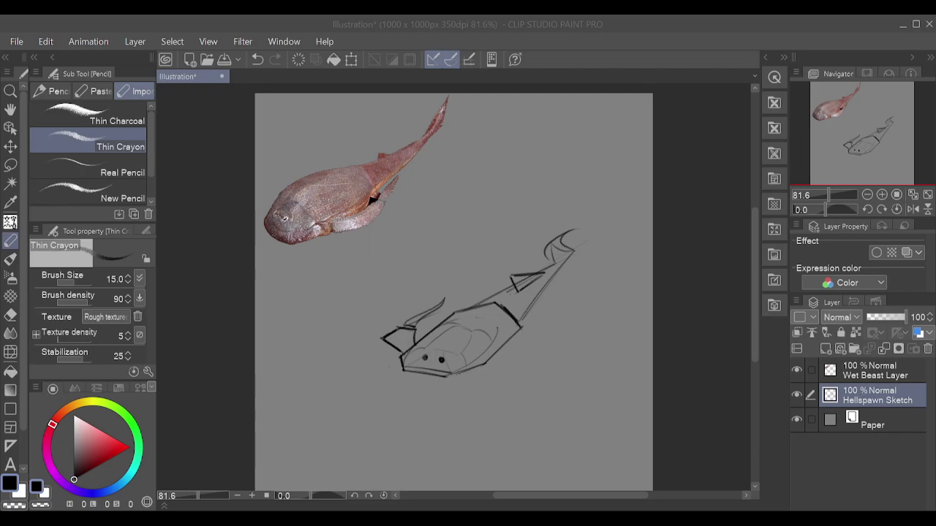
{"action": "mouse_move", "coordinate": [517, 370]}
{"action": "left_mouse_down"}
{"action": "mouse_move", "coordinate": [469, 372]}
{"action": "mouse_move", "coordinate": [505, 375]}
{"action": "mouse_move", "coordinate": [519, 363]}
{"action": "left_mouse_up"}
{"action": "key", "text": "ctrl+z"}
{"action": "key", "text": "ctrl+z"}
{"action": "key", "text": "ctrl+z"}
{"action": "key", "text": "ctrl+z"}
{"action": "key", "text": "ctrl+z"}
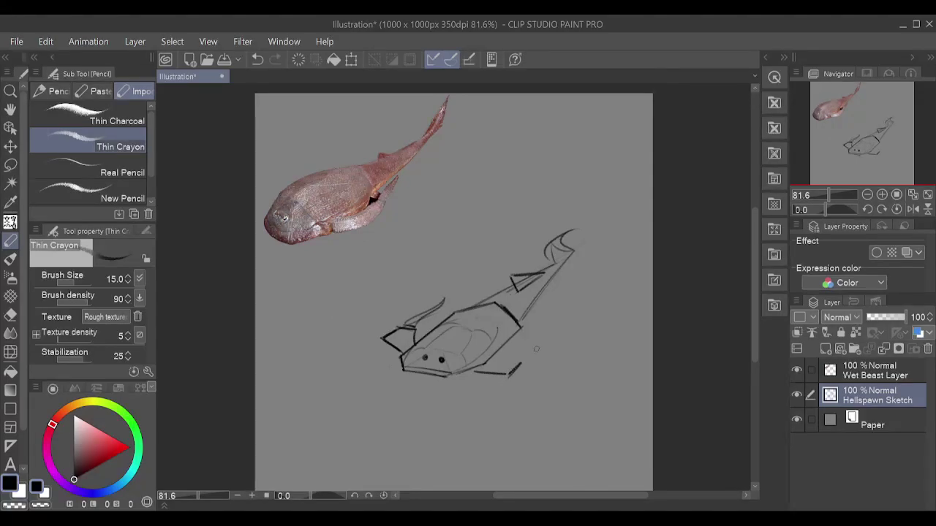
{"action": "key", "text": "ctrl+z"}
{"action": "key", "text": "ctrl+z"}
- Lasso the side fin, copy it to a new layer, and clear the selection
{"action": "key", "text": "m"}
{"action": "mouse_move", "coordinate": [454, 283]}
{"action": "left_mouse_down"}
{"action": "mouse_move", "coordinate": [388, 362]}
{"action": "mouse_move", "coordinate": [463, 292]}
{"action": "left_mouse_up"}
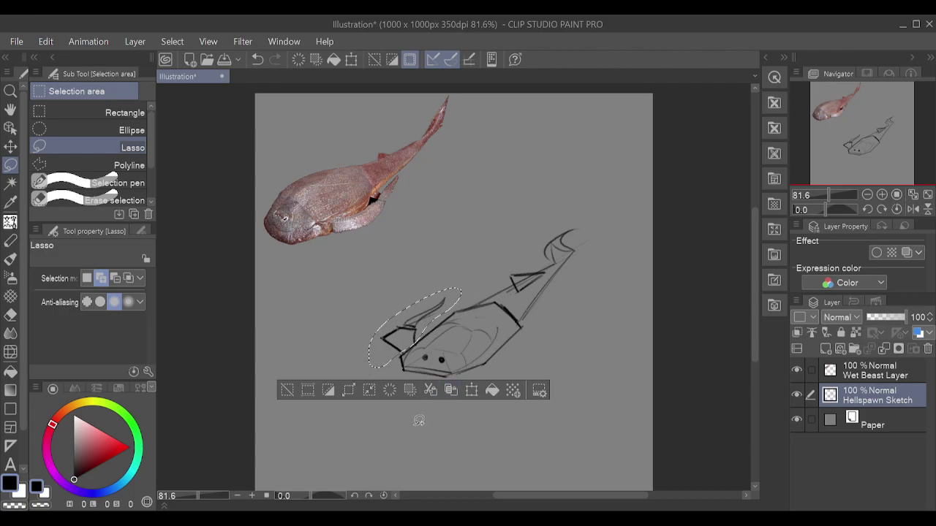
{"action": "left_click", "coordinate": [472, 390]}
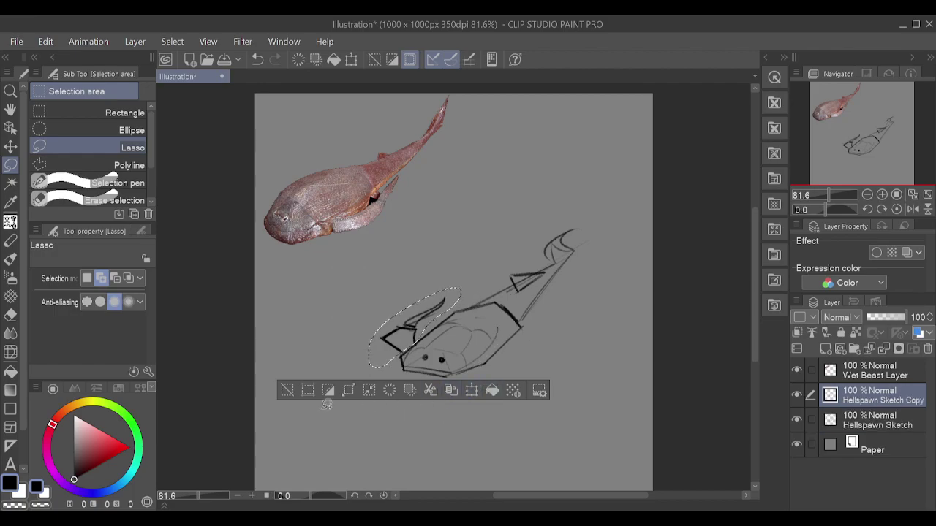
{"action": "left_click", "coordinate": [290, 392]}
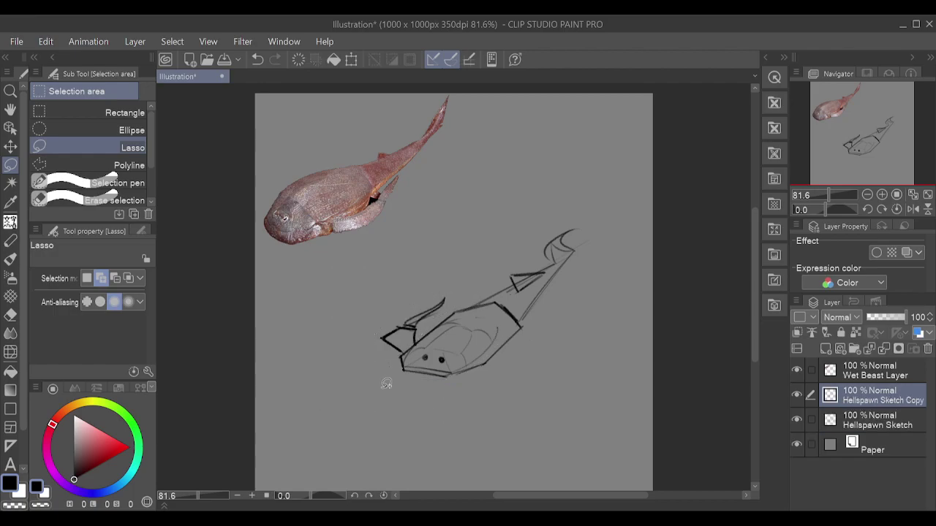
- Try flipping the copied fin horizontally, then moving and rotating it onto the opposite side of the body
{"action": "left_click", "coordinate": [351, 59]}
{"action": "left_click_drag", "start_coordinate": [429, 339], "coordinate": [511, 381]}
{"action": "left_click", "coordinate": [75, 278]}
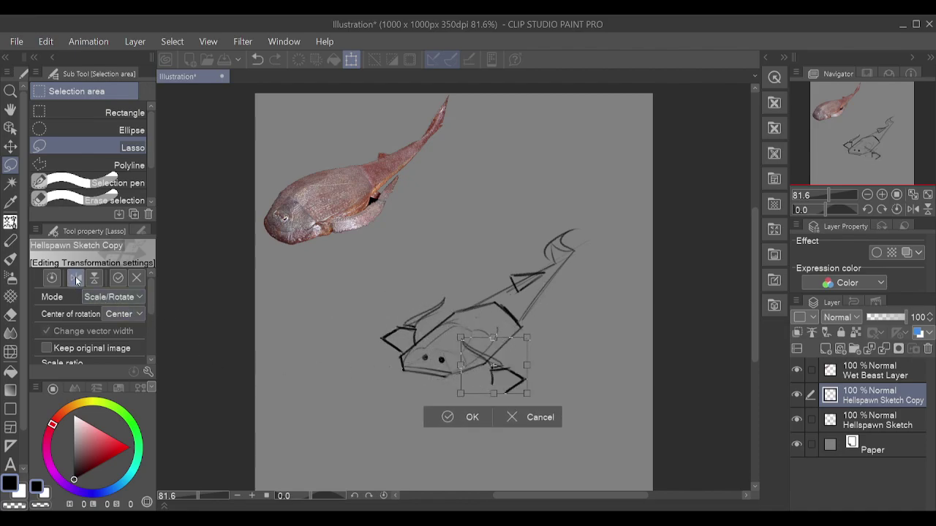
{"action": "mouse_move", "coordinate": [520, 319]}
{"action": "left_mouse_down"}
{"action": "mouse_move", "coordinate": [552, 411]}
{"action": "mouse_move", "coordinate": [543, 424]}
{"action": "mouse_move", "coordinate": [551, 412]}
{"action": "mouse_move", "coordinate": [526, 386]}
{"action": "mouse_move", "coordinate": [571, 365]}
{"action": "mouse_move", "coordinate": [565, 338]}
{"action": "mouse_move", "coordinate": [556, 375]}
{"action": "left_mouse_up"}
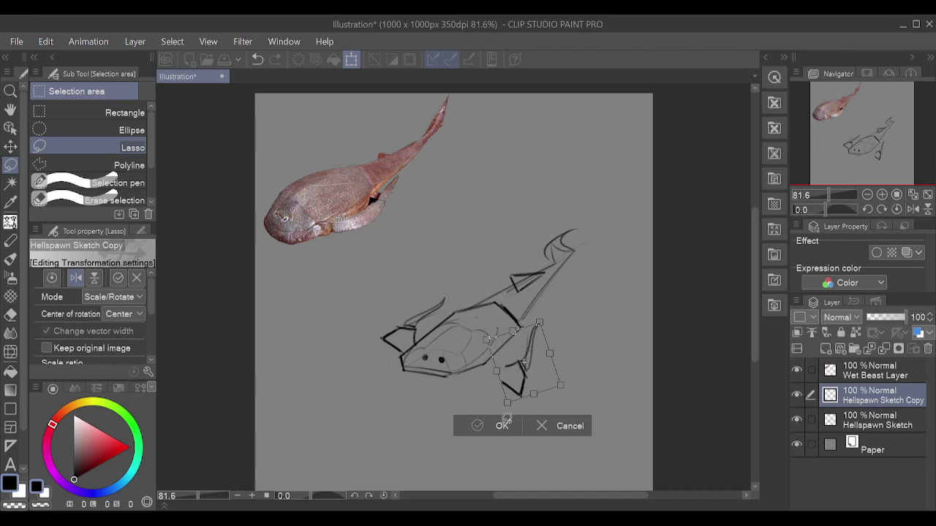
{"action": "left_click", "coordinate": [507, 425]}
- Try pencil lines joining the mirrored fin to the body, then undo them together with the fin transformation and layer copy
{"action": "key", "text": "p"}
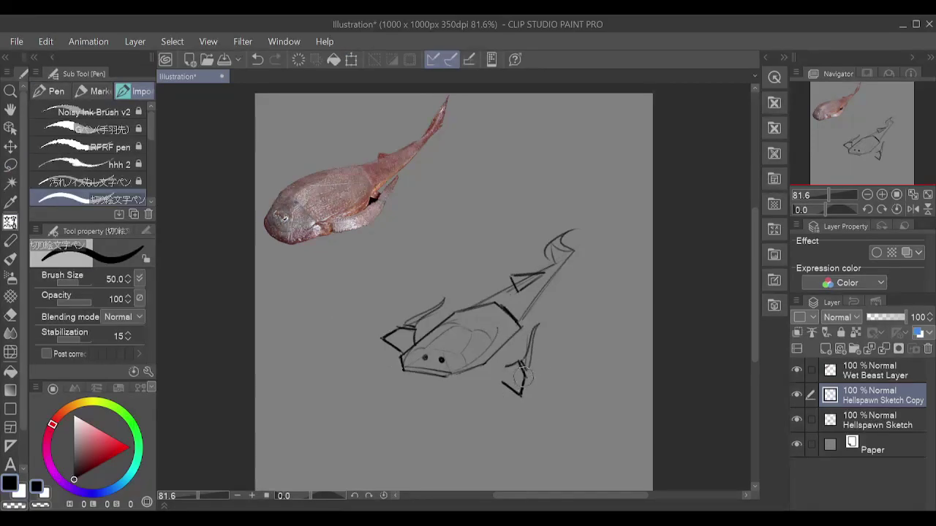
{"action": "key", "text": "ctrl+z"}
{"action": "mouse_move", "coordinate": [524, 376]}
{"action": "left_mouse_down"}
{"action": "mouse_move", "coordinate": [507, 396]}
{"action": "mouse_move", "coordinate": [481, 375]}
{"action": "mouse_move", "coordinate": [504, 364]}
{"action": "mouse_move", "coordinate": [495, 359]}
{"action": "left_mouse_up"}
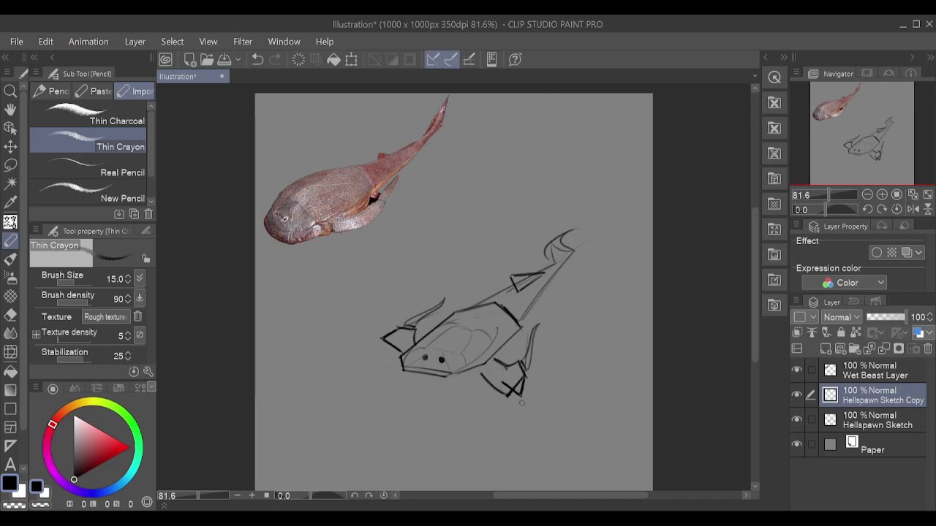
{"action": "key", "text": "ctrl+z"}
{"action": "key", "text": "ctrl+z"}
{"action": "key", "text": "ctrl+z"}
{"action": "key", "text": "ctrl+z"}
{"action": "key", "text": "ctrl+z"}
{"action": "key", "text": "ctrl+z"}
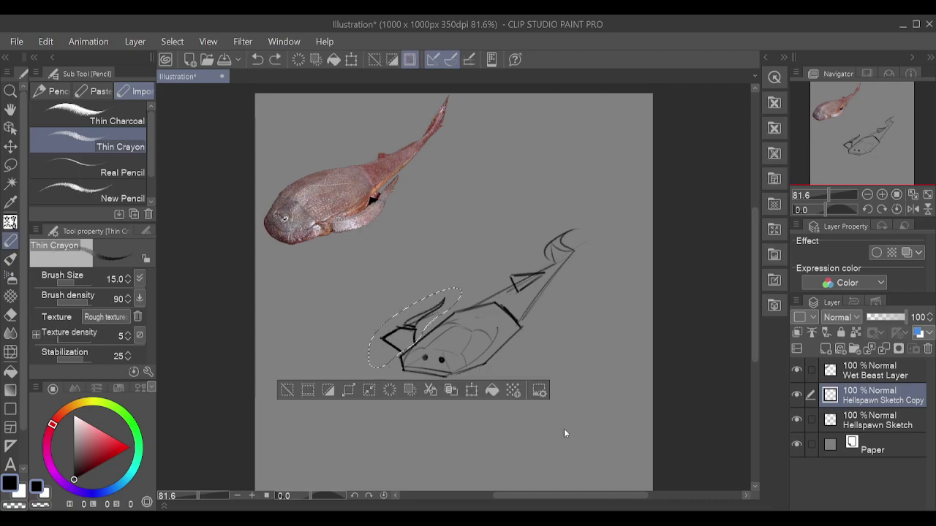
{"action": "key", "text": "ctrl+z"}
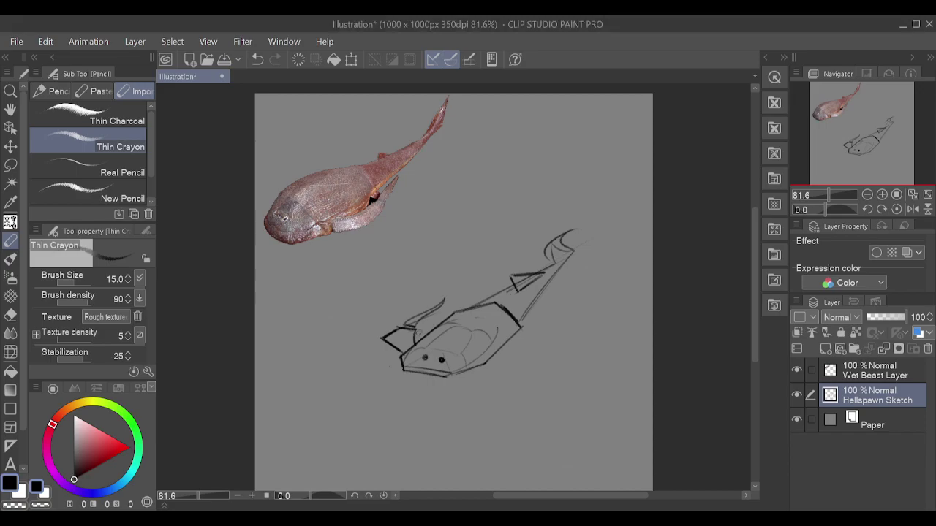
- Add inner lines to the angular base of the fin beside the head, undoing unsuitable strokes
{"action": "left_click_drag", "start_coordinate": [400, 328], "coordinate": [402, 353]}
{"action": "key", "text": "ctrl+z"}
{"action": "key", "text": "ctrl+z"}
- Rough in a matching fin on the body's lower-right side with a flat base and a swept-back tip
{"action": "mouse_move", "coordinate": [477, 371]}
{"action": "left_mouse_down"}
{"action": "mouse_move", "coordinate": [517, 367]}
{"action": "mouse_move", "coordinate": [504, 357]}
{"action": "mouse_move", "coordinate": [526, 363]}
{"action": "mouse_move", "coordinate": [480, 365]}
{"action": "mouse_move", "coordinate": [554, 321]}
{"action": "left_mouse_up"}
{"action": "key", "text": "ctrl+z"}
{"action": "key", "text": "ctrl+z"}
{"action": "key", "text": "ctrl+z"}
{"action": "key", "text": "ctrl+z"}
{"action": "key", "text": "ctrl+z"}
{"action": "mouse_move", "coordinate": [504, 357]}
{"action": "left_mouse_down"}
{"action": "mouse_move", "coordinate": [542, 319]}
{"action": "mouse_move", "coordinate": [523, 359]}
{"action": "mouse_move", "coordinate": [515, 348]}
{"action": "mouse_move", "coordinate": [550, 313]}
{"action": "mouse_move", "coordinate": [521, 357]}
{"action": "left_mouse_up"}
{"action": "key", "text": "ctrl+z"}
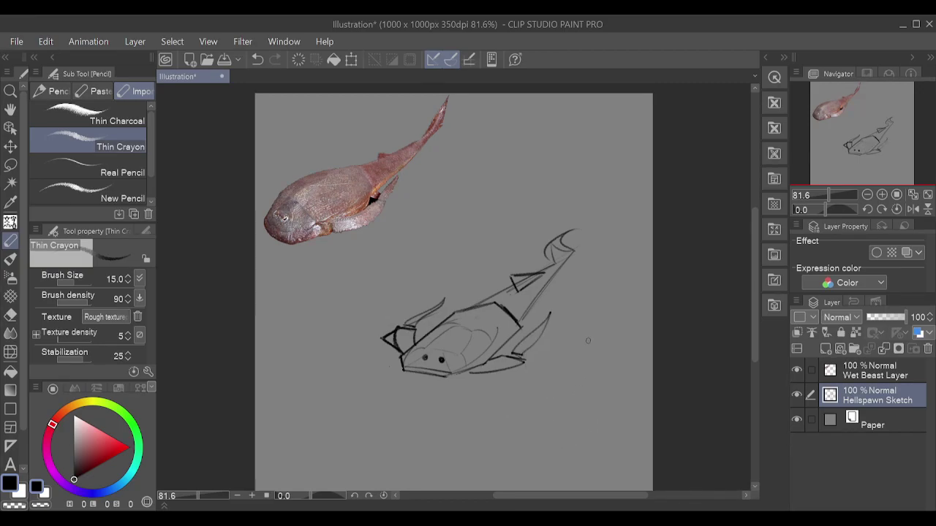
- Redraw the flat lower base of the right-hand fin, undoing unsuitable strokes
{"action": "mouse_move", "coordinate": [520, 361]}
{"action": "left_mouse_down"}
{"action": "mouse_move", "coordinate": [478, 367]}
{"action": "mouse_move", "coordinate": [525, 362]}
{"action": "left_mouse_up"}
{"action": "key", "text": "ctrl+z"}
{"action": "key", "text": "ctrl+z"}
{"action": "left_click_drag", "start_coordinate": [471, 371], "coordinate": [523, 358]}
{"action": "key", "text": "ctrl+z"}
{"action": "key", "text": "ctrl+z"}
{"action": "mouse_move", "coordinate": [470, 372]}
{"action": "left_mouse_down"}
{"action": "mouse_move", "coordinate": [520, 363]}
{"action": "mouse_move", "coordinate": [501, 359]}
{"action": "mouse_move", "coordinate": [493, 364]}
{"action": "mouse_move", "coordinate": [527, 367]}
{"action": "mouse_move", "coordinate": [503, 356]}
{"action": "mouse_move", "coordinate": [487, 361]}
{"action": "mouse_move", "coordinate": [517, 360]}
{"action": "mouse_move", "coordinate": [479, 372]}
{"action": "mouse_move", "coordinate": [521, 361]}
{"action": "mouse_move", "coordinate": [472, 370]}
{"action": "mouse_move", "coordinate": [524, 358]}
{"action": "left_mouse_up"}
{"action": "key", "text": "ctrl+z"}
{"action": "key", "text": "ctrl+z"}
{"action": "key", "text": "ctrl+z"}
{"action": "key", "text": "ctrl+z"}
{"action": "left_click_drag", "start_coordinate": [471, 372], "coordinate": [523, 358]}
{"action": "key", "text": "ctrl+z"}
- Darken the base of the right-hand fin and outline its curved tip, undoing unsuitable strokes
{"action": "mouse_move", "coordinate": [470, 372]}
{"action": "left_mouse_down"}
{"action": "mouse_move", "coordinate": [524, 358]}
{"action": "mouse_move", "coordinate": [551, 313]}
{"action": "left_mouse_up"}
{"action": "key", "text": "ctrl+z"}
{"action": "mouse_move", "coordinate": [512, 354]}
{"action": "left_mouse_down"}
{"action": "mouse_move", "coordinate": [550, 306]}
{"action": "mouse_move", "coordinate": [548, 331]}
{"action": "mouse_move", "coordinate": [522, 358]}
{"action": "mouse_move", "coordinate": [529, 349]}
{"action": "mouse_move", "coordinate": [512, 353]}
{"action": "mouse_move", "coordinate": [549, 314]}
{"action": "mouse_move", "coordinate": [531, 351]}
{"action": "left_mouse_up"}
{"action": "key", "text": "ctrl+z"}
{"action": "key", "text": "ctrl+z"}
{"action": "key", "text": "ctrl+z"}
{"action": "left_click_drag", "start_coordinate": [549, 308], "coordinate": [525, 359]}
{"action": "key", "text": "ctrl+z"}
{"action": "mouse_move", "coordinate": [550, 307]}
{"action": "left_mouse_down"}
{"action": "mouse_move", "coordinate": [524, 357]}
{"action": "mouse_move", "coordinate": [550, 307]}
{"action": "left_mouse_up"}
{"action": "key", "text": "ctrl+z"}
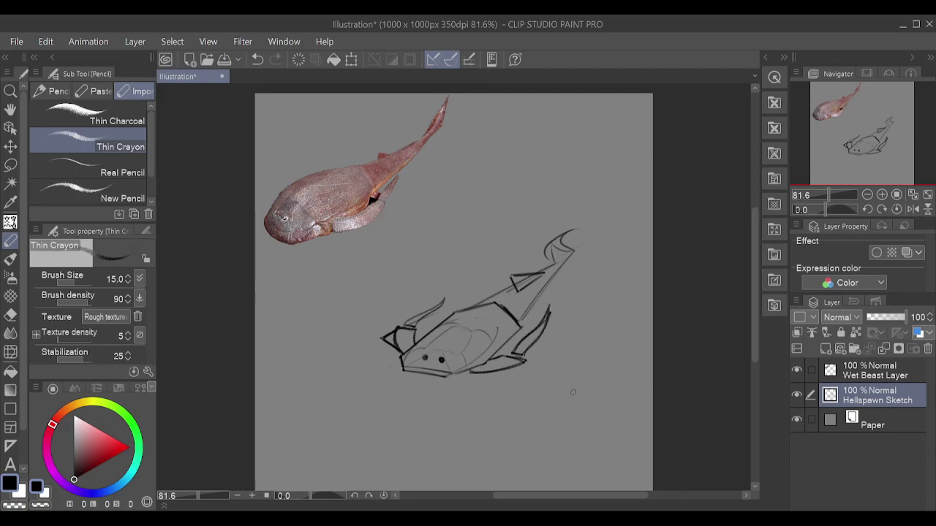
- Redraw the outer curve of the right-hand fin's tip from the base up to the point
{"action": "key", "text": "ctrl+z"}
{"action": "left_click_drag", "start_coordinate": [525, 356], "coordinate": [549, 306]}
{"action": "key", "text": "ctrl+z"}
{"action": "left_click_drag", "start_coordinate": [524, 356], "coordinate": [551, 309]}
{"action": "key", "text": "ctrl+z"}
{"action": "left_click_drag", "start_coordinate": [524, 355], "coordinate": [551, 307]}
- Try out lines along the shell's upper-left edge from the rear down to the head, undoing each one
{"action": "mouse_move", "coordinate": [488, 306]}
{"action": "left_mouse_down"}
{"action": "mouse_move", "coordinate": [446, 322]}
{"action": "mouse_move", "coordinate": [409, 357]}
{"action": "left_mouse_up"}
{"action": "key", "text": "ctrl+z"}
{"action": "left_click_drag", "start_coordinate": [490, 306], "coordinate": [409, 360]}
{"action": "key", "text": "ctrl+z"}
{"action": "mouse_move", "coordinate": [403, 365]}
{"action": "left_mouse_down"}
{"action": "mouse_move", "coordinate": [473, 311]}
{"action": "mouse_move", "coordinate": [497, 308]}
{"action": "left_mouse_up"}
{"action": "key", "text": "ctrl+z"}
{"action": "mouse_move", "coordinate": [406, 365]}
{"action": "left_mouse_down"}
{"action": "mouse_move", "coordinate": [461, 312]}
{"action": "mouse_move", "coordinate": [486, 310]}
{"action": "left_mouse_up"}
{"action": "key", "text": "ctrl+z"}
{"action": "mouse_move", "coordinate": [403, 370]}
{"action": "left_mouse_down"}
{"action": "mouse_move", "coordinate": [415, 347]}
{"action": "mouse_move", "coordinate": [406, 361]}
{"action": "mouse_move", "coordinate": [462, 310]}
{"action": "left_mouse_up"}
{"action": "key", "text": "ctrl+z"}
{"action": "key", "text": "ctrl+z"}
- Draw a curved brow line across the head above the eyes, undoing unsuitable strokes
{"action": "left_click_drag", "start_coordinate": [475, 365], "coordinate": [414, 346]}
{"action": "key", "text": "ctrl+z"}
{"action": "mouse_move", "coordinate": [480, 366]}
{"action": "left_mouse_down"}
{"action": "mouse_move", "coordinate": [448, 348]}
{"action": "mouse_move", "coordinate": [414, 348]}
{"action": "mouse_move", "coordinate": [476, 317]}
{"action": "mouse_move", "coordinate": [511, 334]}
{"action": "mouse_move", "coordinate": [436, 345]}
{"action": "mouse_move", "coordinate": [480, 365]}
{"action": "left_mouse_up"}
{"action": "key", "text": "ctrl+z"}
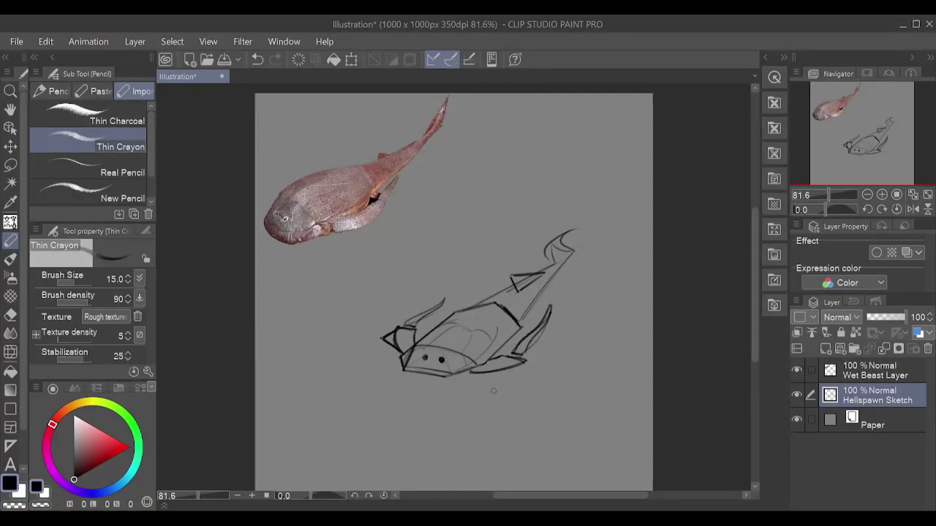
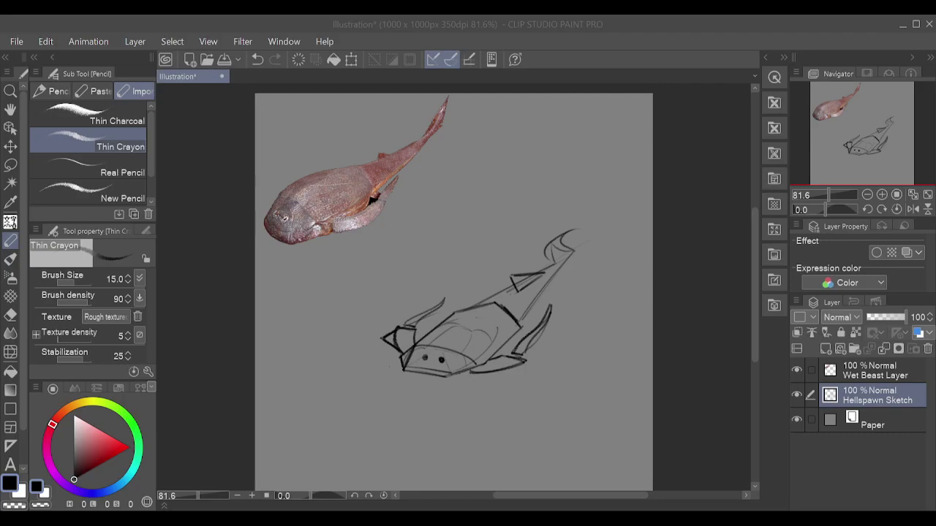
- Thicken the lower base of the right-hand fin, undoing unsuitable strokes
{"action": "left_click_drag", "start_coordinate": [479, 373], "coordinate": [522, 361]}
{"action": "key", "text": "ctrl+z"}
{"action": "key", "text": "ctrl+z"}
{"action": "key", "text": "ctrl+z"}
{"action": "key", "text": "ctrl+z"}
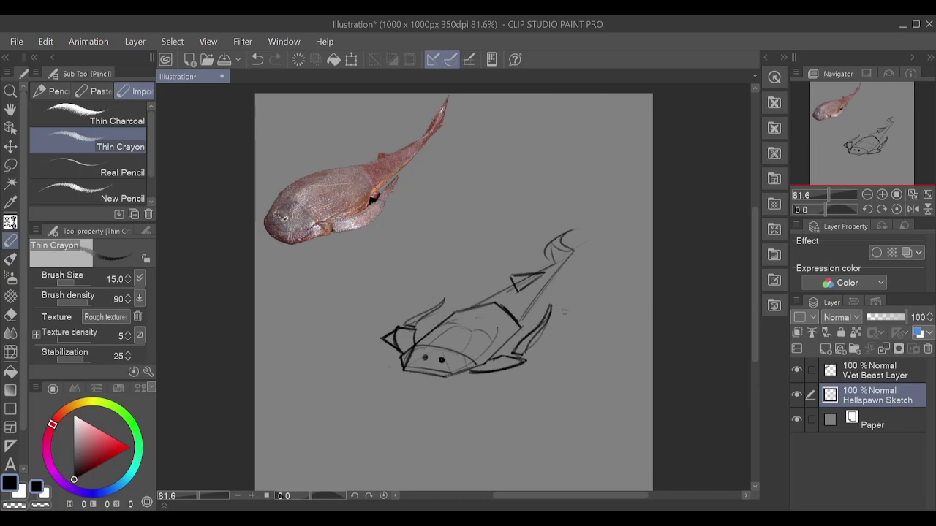
{"action": "mouse_move", "coordinate": [504, 358]}
{"action": "left_mouse_down"}
{"action": "mouse_move", "coordinate": [524, 361]}
{"action": "mouse_move", "coordinate": [507, 377]}
{"action": "mouse_move", "coordinate": [474, 374]}
{"action": "left_mouse_up"}
{"action": "key", "text": "ctrl+z"}
{"action": "key", "text": "ctrl+z"}
- Darken the triangular fin on the tail and try a line along the tail's lower edge, undoing unsuitable strokes
{"action": "left_click_drag", "start_coordinate": [517, 354], "coordinate": [531, 336]}
{"action": "key", "text": "ctrl+z"}
{"action": "mouse_move", "coordinate": [542, 273]}
{"action": "left_mouse_down"}
{"action": "mouse_move", "coordinate": [519, 277]}
{"action": "mouse_move", "coordinate": [556, 267]}
{"action": "mouse_move", "coordinate": [512, 275]}
{"action": "mouse_move", "coordinate": [517, 284]}
{"action": "mouse_move", "coordinate": [541, 274]}
{"action": "left_mouse_up"}
{"action": "key", "text": "ctrl+z"}
{"action": "left_click_drag", "start_coordinate": [518, 326], "coordinate": [570, 257]}
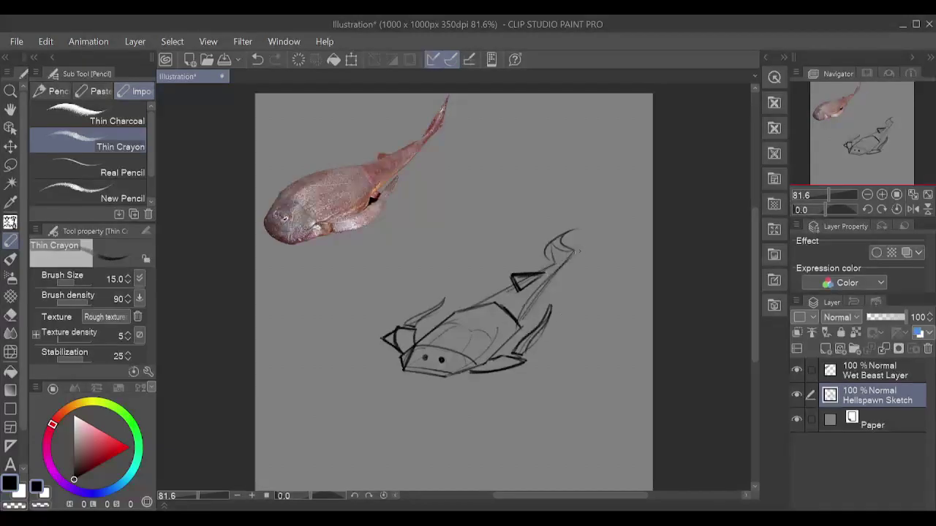
{"action": "key", "text": "ctrl+z"}
- Draw a second line inside the shell's lower-right edge from the rear corner to the head
{"action": "left_click_drag", "start_coordinate": [519, 326], "coordinate": [474, 363]}
{"action": "key", "text": "ctrl+z"}
{"action": "left_click_drag", "start_coordinate": [520, 325], "coordinate": [478, 358]}
{"action": "key", "text": "ctrl+z"}
{"action": "mouse_move", "coordinate": [520, 323]}
{"action": "left_mouse_down"}
{"action": "mouse_move", "coordinate": [480, 358]}
{"action": "mouse_move", "coordinate": [511, 327]}
{"action": "left_mouse_up"}
{"action": "key", "text": "ctrl+z"}
{"action": "key", "text": "ctrl+z"}
- Draw an inner line along the shell's upper-left edge from the rear corner to the head, undoing unsuitable strokes
{"action": "left_click_drag", "start_coordinate": [442, 346], "coordinate": [490, 303]}
{"action": "key", "text": "ctrl+z"}
{"action": "mouse_move", "coordinate": [438, 345]}
{"action": "left_mouse_down"}
{"action": "mouse_move", "coordinate": [496, 305]}
{"action": "mouse_move", "coordinate": [437, 348]}
{"action": "mouse_move", "coordinate": [464, 318]}
{"action": "mouse_move", "coordinate": [499, 303]}
{"action": "mouse_move", "coordinate": [431, 330]}
{"action": "left_mouse_up"}
{"action": "key", "text": "ctrl+z"}
{"action": "key", "text": "ctrl+z"}
{"action": "mouse_move", "coordinate": [495, 304]}
{"action": "left_mouse_down"}
{"action": "mouse_move", "coordinate": [452, 315]}
{"action": "mouse_move", "coordinate": [481, 307]}
{"action": "mouse_move", "coordinate": [414, 344]}
{"action": "left_mouse_up"}
{"action": "key", "text": "ctrl+z"}
{"action": "key", "text": "ctrl+z"}
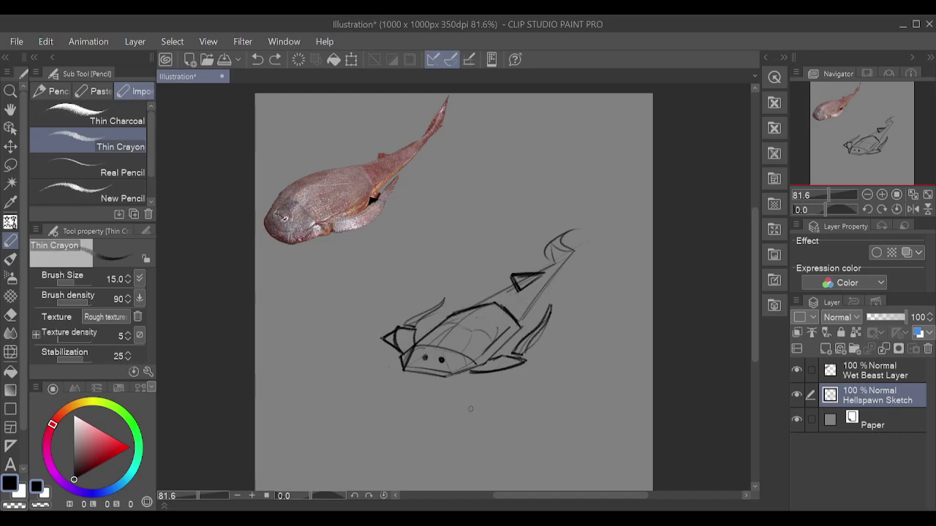
- Sketch jagged teeth-like marks at the right corner of the head, undoing unsuitable strokes
{"action": "left_click_drag", "start_coordinate": [452, 356], "coordinate": [451, 376]}
{"action": "key", "text": "ctrl+z"}
{"action": "mouse_move", "coordinate": [448, 352]}
{"action": "left_mouse_down"}
{"action": "mouse_move", "coordinate": [446, 377]}
{"action": "mouse_move", "coordinate": [462, 354]}
{"action": "mouse_move", "coordinate": [445, 376]}
{"action": "mouse_move", "coordinate": [472, 351]}
{"action": "mouse_move", "coordinate": [449, 375]}
{"action": "left_mouse_up"}
{"action": "key", "text": "ctrl+z"}
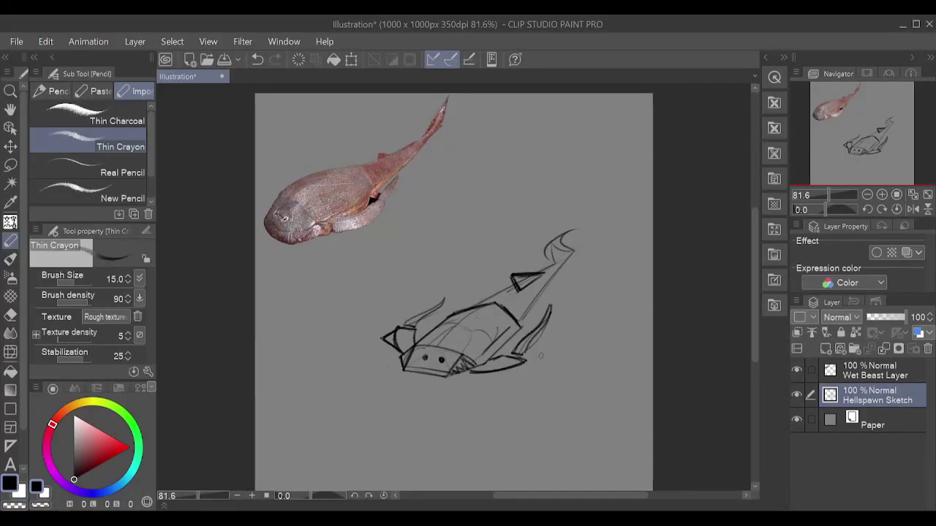
- Reinforce the shell's lower-right inner line between the head and the rear corner, undoing unsuitable strokes
{"action": "left_click_drag", "start_coordinate": [469, 357], "coordinate": [512, 332]}
{"action": "key", "text": "ctrl+z"}
{"action": "mouse_move", "coordinate": [469, 357]}
{"action": "left_mouse_down"}
{"action": "mouse_move", "coordinate": [468, 356]}
{"action": "mouse_move", "coordinate": [488, 351]}
{"action": "mouse_move", "coordinate": [518, 320]}
{"action": "left_mouse_up"}
{"action": "key", "text": "ctrl+z"}
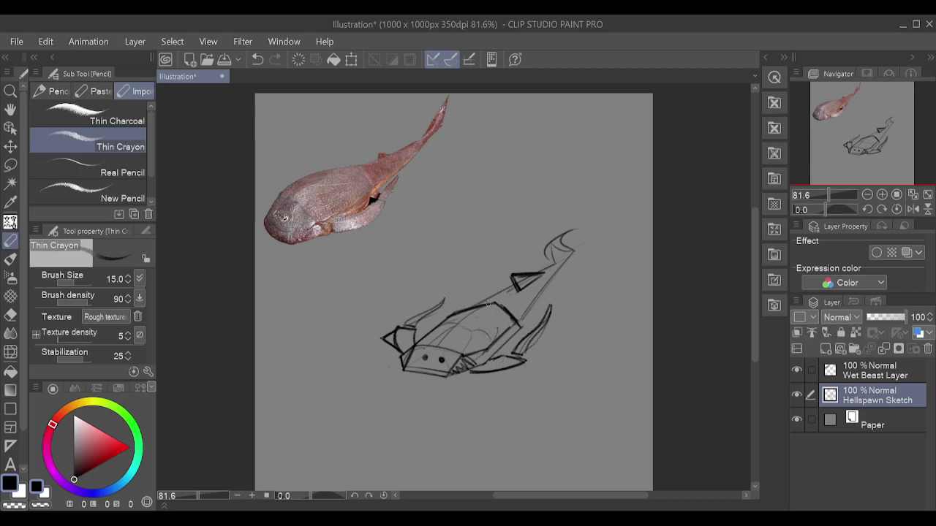
{"action": "key", "text": "ctrl+z"}
- Start an angular plate on the back behind the head, undoing unsuitable edge strokes
{"action": "mouse_move", "coordinate": [457, 319]}
{"action": "left_mouse_down"}
{"action": "mouse_move", "coordinate": [481, 325]}
{"action": "mouse_move", "coordinate": [460, 354]}
{"action": "left_mouse_up"}
{"action": "mouse_move", "coordinate": [461, 318]}
{"action": "left_mouse_down"}
{"action": "mouse_move", "coordinate": [413, 350]}
{"action": "mouse_move", "coordinate": [462, 329]}
{"action": "mouse_move", "coordinate": [419, 346]}
{"action": "mouse_move", "coordinate": [456, 319]}
{"action": "left_mouse_up"}
{"action": "key", "text": "ctrl+z"}
{"action": "mouse_move", "coordinate": [416, 346]}
{"action": "left_mouse_down"}
{"action": "mouse_move", "coordinate": [460, 319]}
{"action": "mouse_move", "coordinate": [443, 322]}
{"action": "mouse_move", "coordinate": [491, 306]}
{"action": "mouse_move", "coordinate": [475, 305]}
{"action": "mouse_move", "coordinate": [483, 302]}
{"action": "left_mouse_up"}
{"action": "key", "text": "ctrl+z"}
{"action": "key", "text": "ctrl+z"}
{"action": "key", "text": "ctrl+z"}
{"action": "key", "text": "ctrl+z"}
- Draw the back plate's upper-left edge running down to the head, undoing unsuitable strokes
{"action": "left_click_drag", "start_coordinate": [464, 317], "coordinate": [416, 347]}
{"action": "left_click_drag", "start_coordinate": [424, 337], "coordinate": [459, 319]}
{"action": "key", "text": "ctrl+z"}
{"action": "key", "text": "ctrl+z"}
{"action": "left_click_drag", "start_coordinate": [460, 320], "coordinate": [417, 344]}
{"action": "key", "text": "ctrl+z"}
{"action": "left_click_drag", "start_coordinate": [464, 320], "coordinate": [417, 345]}
{"action": "key", "text": "ctrl+z"}
{"action": "key", "text": "ctrl+z"}
- Thicken the shell's rear edge and the line leading to the tail fin, undoing unsuitable strokes
{"action": "mouse_move", "coordinate": [495, 306]}
{"action": "left_mouse_down"}
{"action": "mouse_move", "coordinate": [527, 324]}
{"action": "mouse_move", "coordinate": [491, 302]}
{"action": "mouse_move", "coordinate": [522, 327]}
{"action": "mouse_move", "coordinate": [502, 309]}
{"action": "mouse_move", "coordinate": [516, 323]}
{"action": "mouse_move", "coordinate": [450, 314]}
{"action": "mouse_move", "coordinate": [511, 282]}
{"action": "mouse_move", "coordinate": [469, 307]}
{"action": "mouse_move", "coordinate": [521, 287]}
{"action": "mouse_move", "coordinate": [525, 316]}
{"action": "mouse_move", "coordinate": [546, 283]}
{"action": "mouse_move", "coordinate": [516, 322]}
{"action": "left_mouse_up"}
{"action": "key", "text": "ctrl+z"}
{"action": "key", "text": "ctrl+z"}
{"action": "key", "text": "ctrl+z"}
{"action": "key", "text": "ctrl+z"}
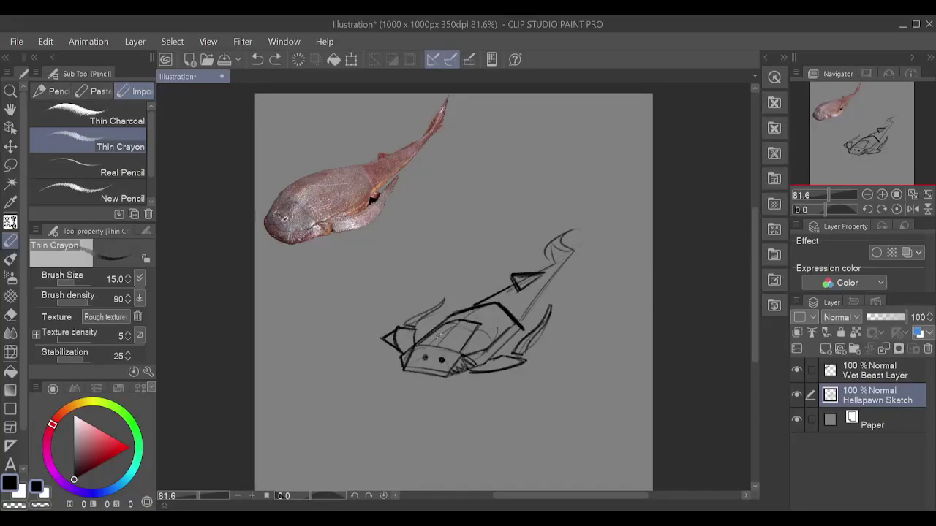
- Redraw the left-hand fin's curved tip as a wider shape sweeping back, undoing unsuitable strokes
{"action": "mouse_move", "coordinate": [413, 327]}
{"action": "left_mouse_down"}
{"action": "mouse_move", "coordinate": [443, 297]}
{"action": "mouse_move", "coordinate": [407, 322]}
{"action": "left_mouse_up"}
{"action": "key", "text": "ctrl+z"}
{"action": "left_click_drag", "start_coordinate": [443, 296], "coordinate": [405, 323]}
{"action": "key", "text": "ctrl+z"}
{"action": "mouse_move", "coordinate": [406, 323]}
{"action": "left_mouse_down"}
{"action": "mouse_move", "coordinate": [454, 300]}
{"action": "mouse_move", "coordinate": [416, 328]}
{"action": "left_mouse_up"}
{"action": "key", "text": "ctrl+z"}
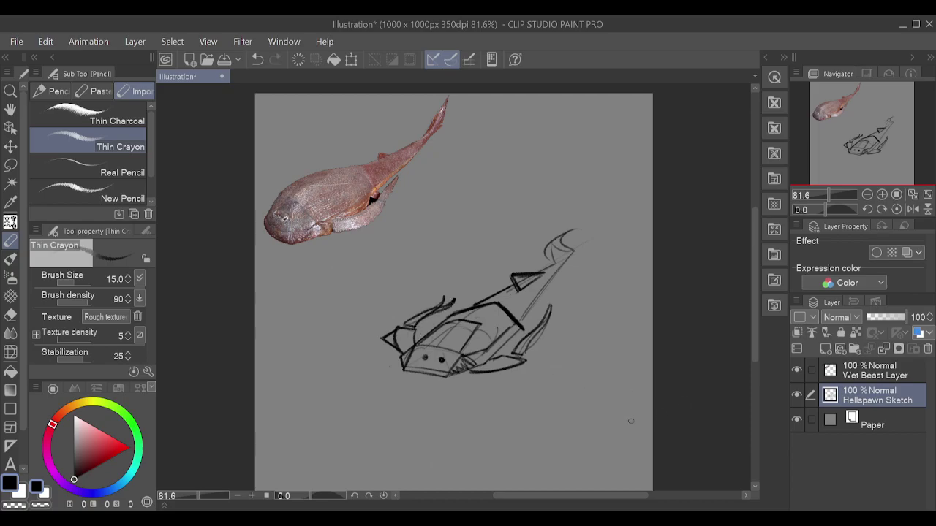
- Erase the leftover old point of the left-hand fin and return to the Thin Crayon pencil
{"action": "key", "text": "e"}
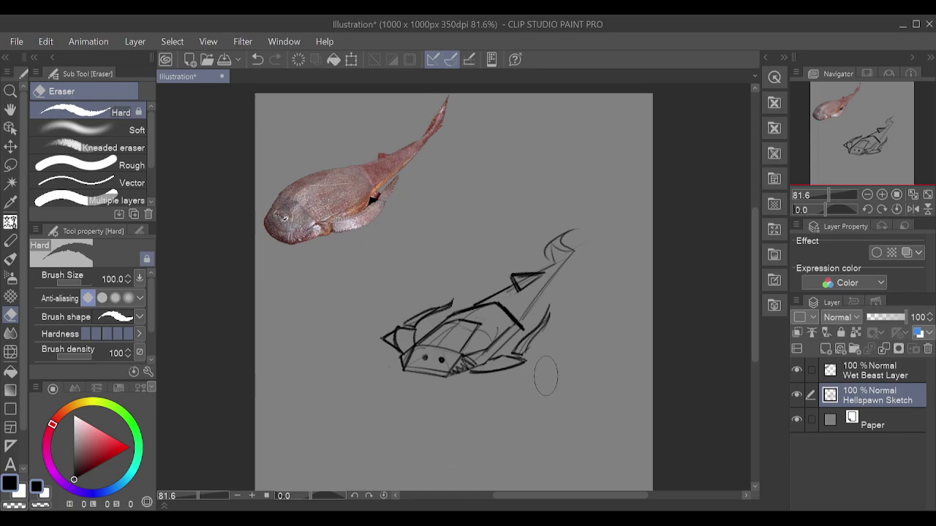
{"action": "key", "text": "p"}
{"action": "key", "text": "p"}
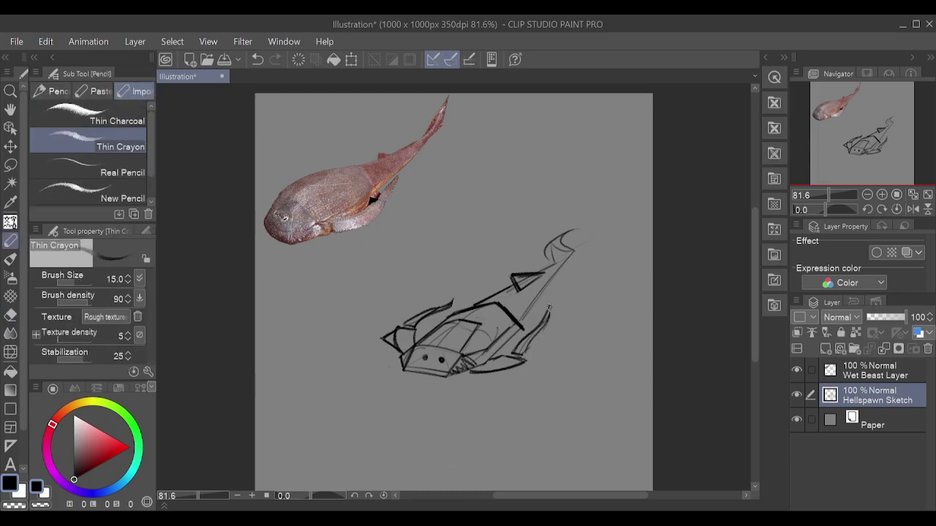
- Redraw the dot eyes on the creature's head, undoing unsuitable marks
{"action": "left_click_drag", "start_coordinate": [527, 315], "coordinate": [568, 262]}
{"action": "key", "text": "ctrl+z"}
{"action": "left_click", "coordinate": [426, 358]}
{"action": "left_click", "coordinate": [441, 359]}
{"action": "key", "text": "ctrl+z"}
{"action": "left_click", "coordinate": [441, 359]}
{"action": "left_click", "coordinate": [459, 361]}
{"action": "mouse_move", "coordinate": [425, 358]}
{"action": "left_mouse_down"}
{"action": "mouse_move", "coordinate": [411, 357]}
{"action": "mouse_move", "coordinate": [427, 358]}
{"action": "left_mouse_up"}
{"action": "key", "text": "ctrl+z"}
{"action": "key", "text": "ctrl+z"}
{"action": "key", "text": "ctrl+z"}
- Strengthen the tail's lower edge and its junction with the tail fin, undoing unsuitable strokes
{"action": "mouse_move", "coordinate": [513, 359]}
{"action": "left_mouse_down"}
{"action": "mouse_move", "coordinate": [479, 368]}
{"action": "mouse_move", "coordinate": [518, 363]}
{"action": "left_mouse_up"}
{"action": "key", "text": "ctrl+z"}
{"action": "mouse_move", "coordinate": [541, 283]}
{"action": "left_mouse_down"}
{"action": "mouse_move", "coordinate": [513, 308]}
{"action": "mouse_move", "coordinate": [521, 314]}
{"action": "left_mouse_up"}
{"action": "key", "text": "ctrl+z"}
{"action": "key", "text": "ctrl+z"}
{"action": "left_click_drag", "start_coordinate": [567, 260], "coordinate": [521, 314]}
{"action": "key", "text": "ctrl+z"}
{"action": "mouse_move", "coordinate": [557, 247]}
{"action": "left_mouse_down"}
{"action": "mouse_move", "coordinate": [577, 229]}
{"action": "mouse_move", "coordinate": [563, 237]}
{"action": "mouse_move", "coordinate": [574, 248]}
{"action": "mouse_move", "coordinate": [554, 259]}
{"action": "mouse_move", "coordinate": [558, 238]}
{"action": "left_mouse_up"}
{"action": "key", "text": "ctrl+z"}
{"action": "key", "text": "ctrl+z"}
{"action": "left_click_drag", "start_coordinate": [541, 273], "coordinate": [573, 253]}
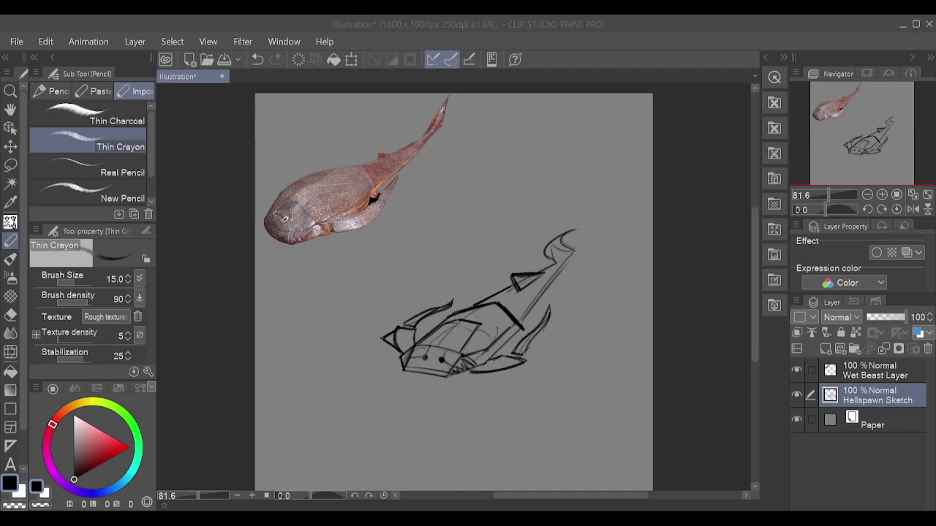
- Try a small side spine beside the tail and an extra stroke on the left-hand fin
{"action": "left_click_drag", "start_coordinate": [541, 302], "coordinate": [567, 296]}
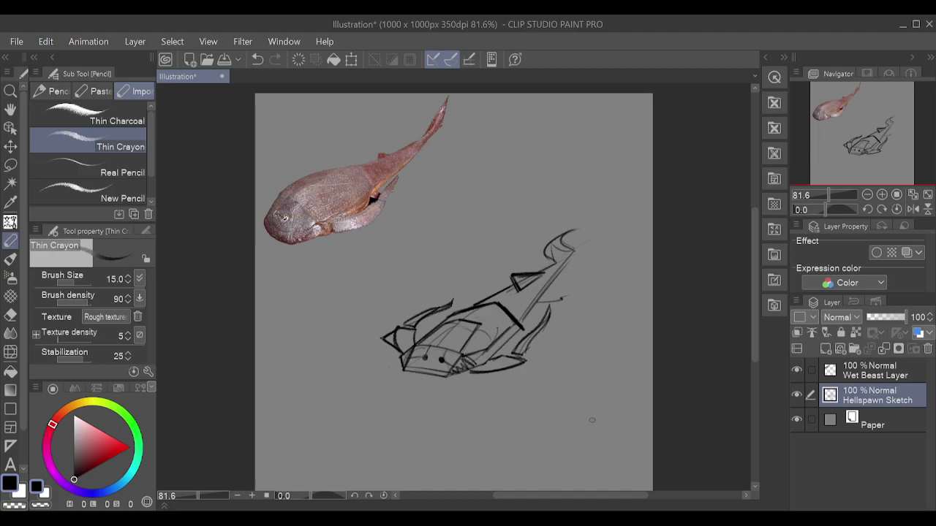
{"action": "key", "text": "ctrl+z"}
{"action": "left_click_drag", "start_coordinate": [393, 338], "coordinate": [414, 327]}
{"action": "key", "text": "ctrl+z"}
- Add a new layer above Hellspawn Sketch and lower the sketch layer's opacity to 22%
{"action": "left_click", "coordinate": [826, 349]}
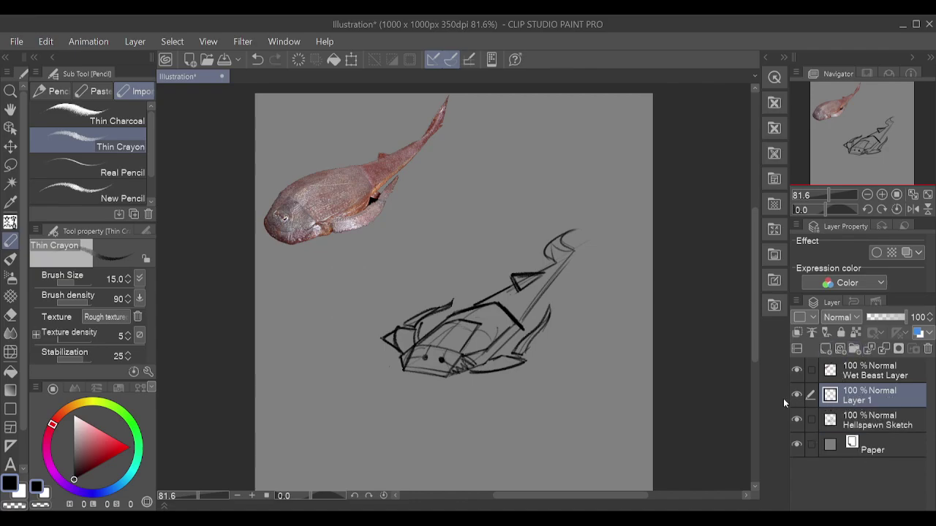
{"action": "left_click", "coordinate": [869, 420]}
{"action": "left_click", "coordinate": [881, 317]}
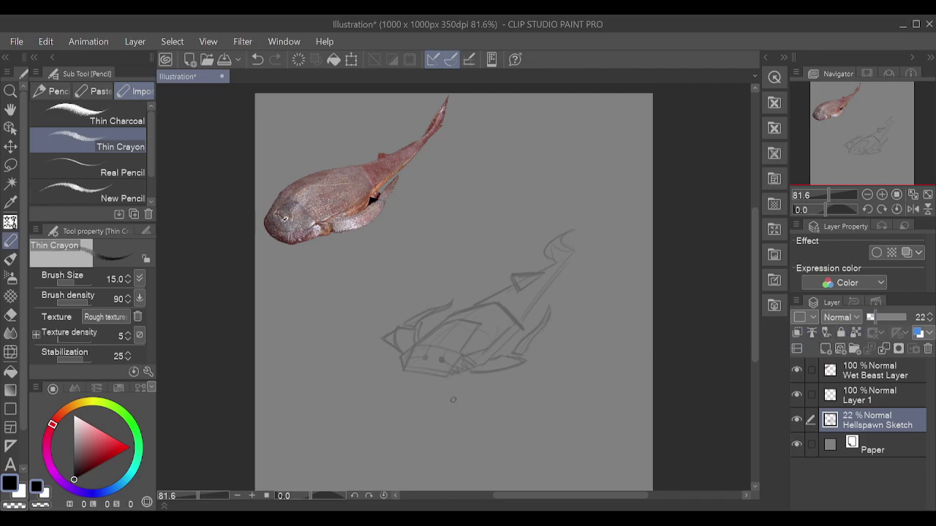
- Set up the Thin Charcoal pencil at brush size 30 on Layer 1, undoing the test strokes
{"action": "left_click", "coordinate": [114, 108]}
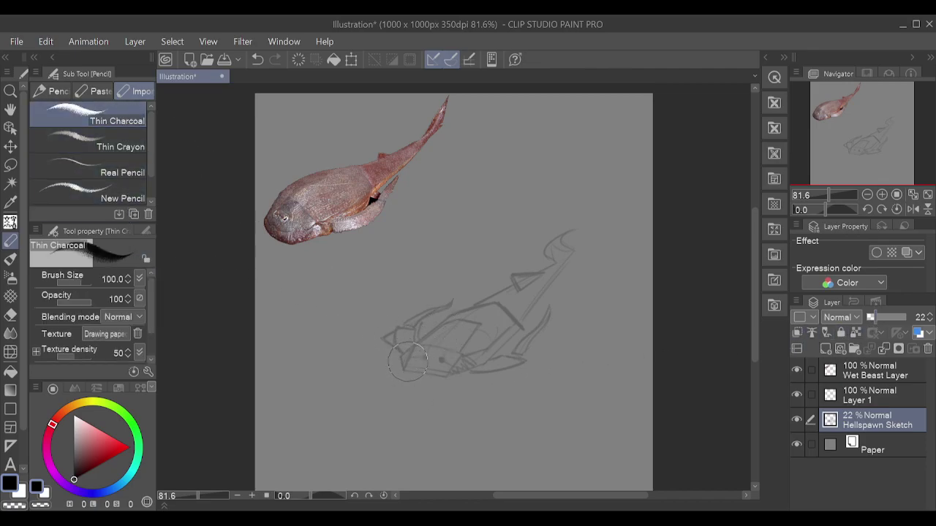
{"action": "left_click", "coordinate": [870, 394]}
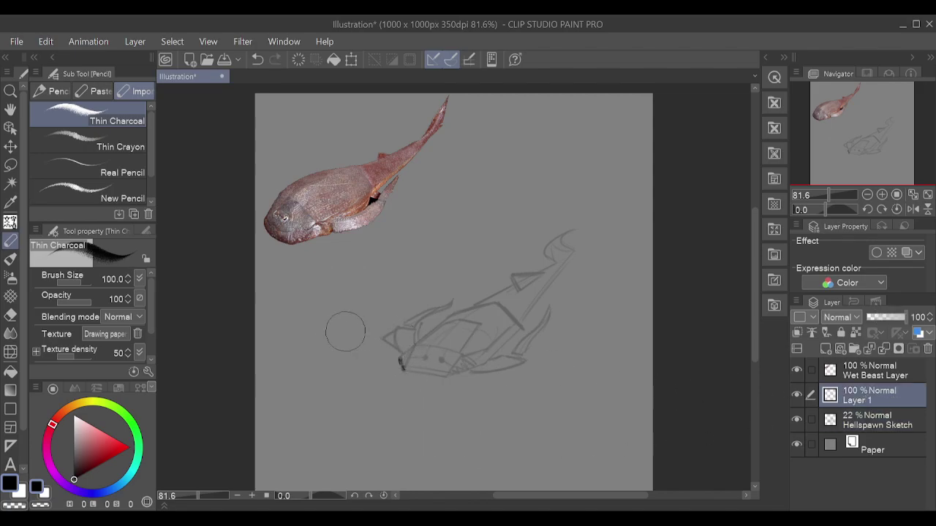
{"action": "left_click", "coordinate": [144, 231]}
{"action": "left_click", "coordinate": [134, 342]}
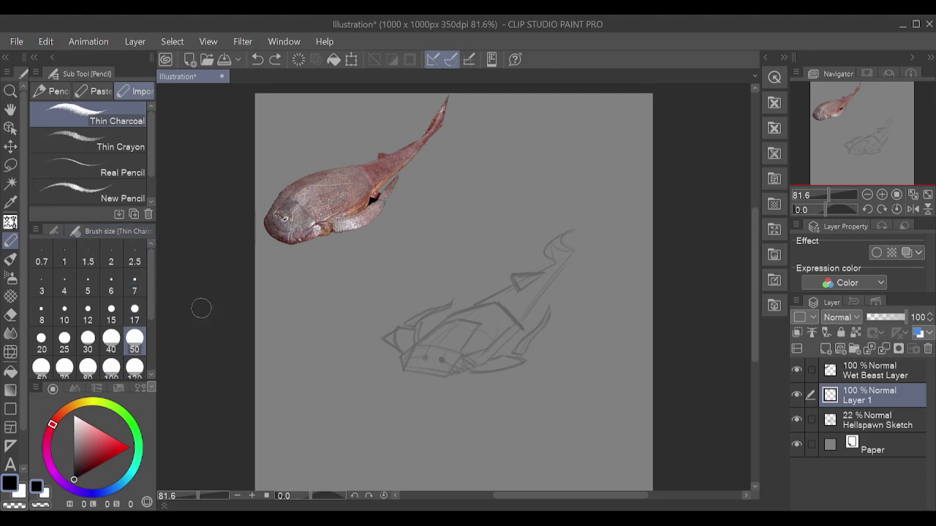
{"action": "mouse_move", "coordinate": [375, 334]}
{"action": "left_mouse_down"}
{"action": "mouse_move", "coordinate": [331, 388]}
{"action": "mouse_move", "coordinate": [411, 401]}
{"action": "left_mouse_up"}
{"action": "key", "text": "ctrl+z"}
{"action": "left_click", "coordinate": [87, 342]}
{"action": "left_click_drag", "start_coordinate": [368, 348], "coordinate": [334, 379]}
{"action": "key", "text": "ctrl+z"}
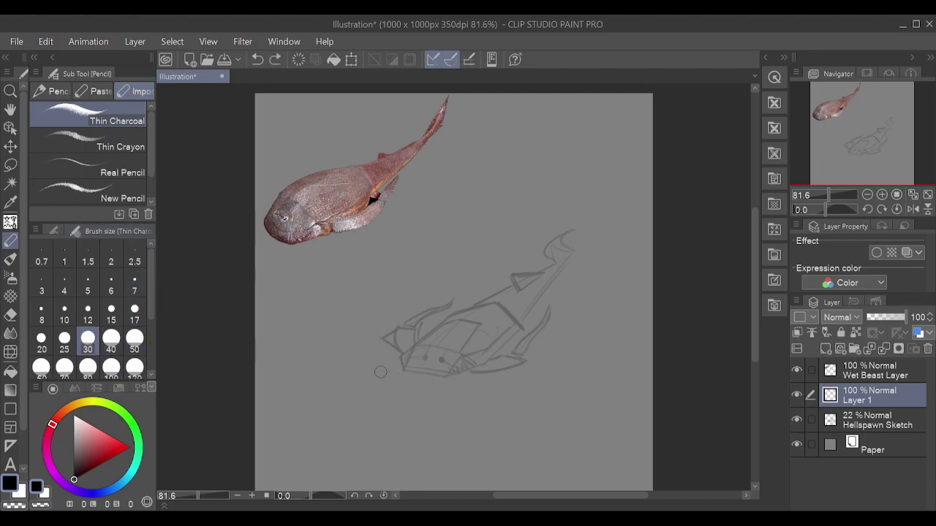
{"action": "left_click", "coordinate": [54, 232]}
- Trace the head's lower front edge as a smooth curve over the faded sketch, undoing unsuitable strokes
{"action": "left_click_drag", "start_coordinate": [405, 368], "coordinate": [402, 354]}
{"action": "key", "text": "ctrl+z"}
{"action": "key", "text": "ctrl+z"}
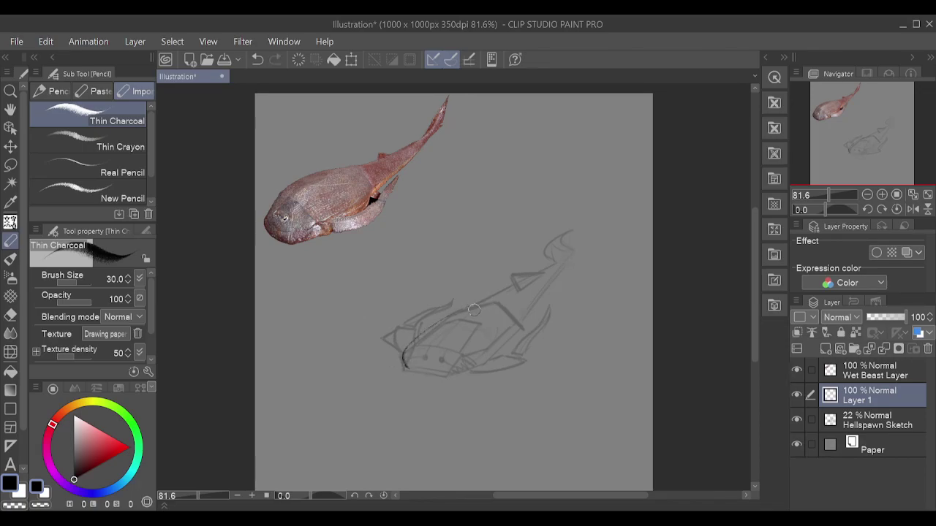
{"action": "mouse_move", "coordinate": [406, 369]}
{"action": "left_mouse_down"}
{"action": "mouse_move", "coordinate": [402, 354]}
{"action": "mouse_move", "coordinate": [428, 331]}
{"action": "left_mouse_up"}
{"action": "key", "text": "ctrl+z"}
{"action": "mouse_move", "coordinate": [404, 356]}
{"action": "left_mouse_down"}
{"action": "mouse_move", "coordinate": [417, 371]}
{"action": "mouse_move", "coordinate": [471, 371]}
{"action": "left_mouse_up"}
{"action": "key", "text": "ctrl+z"}
{"action": "key", "text": "ctrl+z"}
{"action": "mouse_move", "coordinate": [401, 359]}
{"action": "left_mouse_down"}
{"action": "mouse_move", "coordinate": [456, 374]}
{"action": "mouse_move", "coordinate": [481, 368]}
{"action": "left_mouse_up"}
- Draw the shell's curved upper edge from the snout to its rear peak, undoing unsuitable strokes
{"action": "mouse_move", "coordinate": [402, 360]}
{"action": "left_mouse_down"}
{"action": "mouse_move", "coordinate": [445, 316]}
{"action": "mouse_move", "coordinate": [468, 308]}
{"action": "left_mouse_up"}
{"action": "key", "text": "ctrl+z"}
{"action": "mouse_move", "coordinate": [400, 361]}
{"action": "left_mouse_down"}
{"action": "mouse_move", "coordinate": [467, 309]}
{"action": "mouse_move", "coordinate": [501, 307]}
{"action": "left_mouse_up"}
{"action": "key", "text": "ctrl+z"}
{"action": "left_click_drag", "start_coordinate": [401, 361], "coordinate": [484, 305]}
{"action": "mouse_move", "coordinate": [506, 301]}
{"action": "left_mouse_down"}
{"action": "mouse_move", "coordinate": [500, 345]}
{"action": "mouse_move", "coordinate": [500, 304]}
{"action": "left_mouse_up"}
{"action": "key", "text": "ctrl+z"}
{"action": "key", "text": "ctrl+z"}
- Close the shell outline with a bulging rear edge from the lower corner up to the peak
{"action": "mouse_move", "coordinate": [485, 363]}
{"action": "left_mouse_down"}
{"action": "mouse_move", "coordinate": [504, 305]}
{"action": "mouse_move", "coordinate": [498, 357]}
{"action": "mouse_move", "coordinate": [474, 376]}
{"action": "left_mouse_up"}
{"action": "key", "text": "ctrl+z"}
{"action": "key", "text": "ctrl+z"}
{"action": "mouse_move", "coordinate": [492, 300]}
{"action": "left_mouse_down"}
{"action": "mouse_move", "coordinate": [507, 333]}
{"action": "mouse_move", "coordinate": [473, 369]}
{"action": "mouse_move", "coordinate": [504, 347]}
{"action": "mouse_move", "coordinate": [498, 359]}
{"action": "mouse_move", "coordinate": [480, 369]}
{"action": "mouse_move", "coordinate": [500, 306]}
{"action": "left_mouse_up"}
{"action": "key", "text": "ctrl+z"}
{"action": "key", "text": "ctrl+z"}
{"action": "mouse_move", "coordinate": [479, 368]}
{"action": "left_mouse_down"}
{"action": "mouse_move", "coordinate": [511, 315]}
{"action": "mouse_move", "coordinate": [504, 307]}
{"action": "left_mouse_up"}
{"action": "key", "text": "ctrl+z"}
{"action": "mouse_move", "coordinate": [483, 366]}
{"action": "left_mouse_down"}
{"action": "mouse_move", "coordinate": [516, 323]}
{"action": "mouse_move", "coordinate": [495, 305]}
{"action": "left_mouse_up"}
{"action": "key", "text": "ctrl+z"}
{"action": "mouse_move", "coordinate": [480, 368]}
{"action": "left_mouse_down"}
{"action": "mouse_move", "coordinate": [511, 330]}
{"action": "mouse_move", "coordinate": [498, 303]}
{"action": "left_mouse_up"}
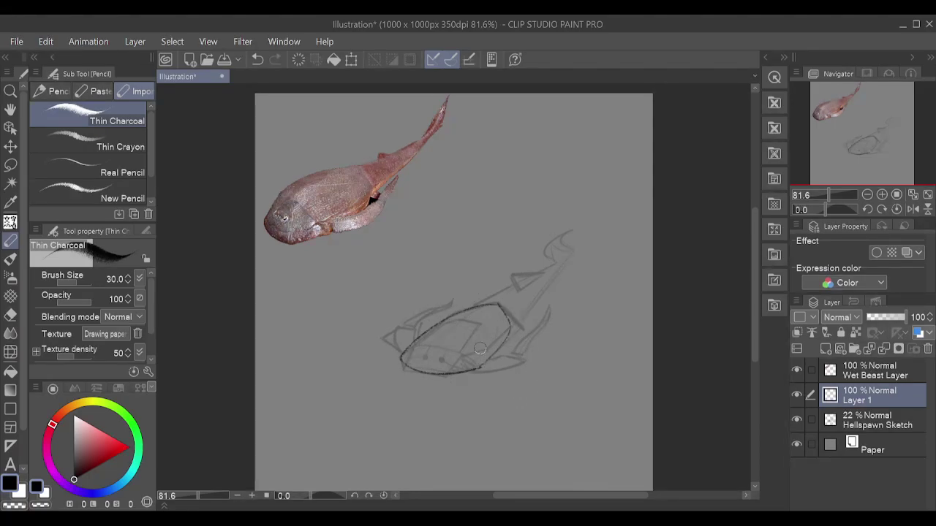
- Draw the curved line separating the face from the shell, redoing it until it fits
{"action": "left_click_drag", "start_coordinate": [480, 368], "coordinate": [409, 352]}
{"action": "key", "text": "ctrl+z"}
{"action": "left_click_drag", "start_coordinate": [480, 367], "coordinate": [403, 350]}
{"action": "key", "text": "ctrl+z"}
{"action": "left_click_drag", "start_coordinate": [479, 367], "coordinate": [407, 349]}
- Try the tail's upper and lower edges along the old sketch's straight tail
{"action": "left_click_drag", "start_coordinate": [497, 293], "coordinate": [552, 268]}
{"action": "left_click_drag", "start_coordinate": [511, 333], "coordinate": [565, 261]}
{"action": "key", "text": "ctrl+z"}
{"action": "key", "text": "ctrl+z"}
{"action": "left_click_drag", "start_coordinate": [514, 326], "coordinate": [567, 260]}
{"action": "key", "text": "ctrl+z"}
{"action": "key", "text": "ctrl+y"}
{"action": "key", "text": "ctrl+z"}
{"action": "key", "text": "ctrl+y"}
{"action": "key", "text": "ctrl+z"}
- Draw the tail's upper and lower edges tapering from the shell and curving upward to a narrow tip
{"action": "left_click_drag", "start_coordinate": [486, 304], "coordinate": [552, 239]}
{"action": "left_click_drag", "start_coordinate": [512, 329], "coordinate": [558, 257]}
{"action": "key", "text": "ctrl+z"}
{"action": "mouse_move", "coordinate": [512, 329]}
{"action": "left_mouse_down"}
{"action": "mouse_move", "coordinate": [539, 294]}
{"action": "mouse_move", "coordinate": [561, 239]}
{"action": "left_mouse_up"}
{"action": "key", "text": "ctrl+z"}
{"action": "mouse_move", "coordinate": [513, 327]}
{"action": "left_mouse_down"}
{"action": "mouse_move", "coordinate": [536, 297]}
{"action": "mouse_move", "coordinate": [557, 241]}
{"action": "left_mouse_up"}
- Try a tail fin sweeping out to the left from the tail tip
{"action": "mouse_move", "coordinate": [553, 233]}
{"action": "left_mouse_down"}
{"action": "mouse_move", "coordinate": [517, 236]}
{"action": "mouse_move", "coordinate": [545, 211]}
{"action": "mouse_move", "coordinate": [537, 243]}
{"action": "mouse_move", "coordinate": [530, 213]}
{"action": "mouse_move", "coordinate": [563, 225]}
{"action": "mouse_move", "coordinate": [563, 244]}
{"action": "mouse_move", "coordinate": [563, 229]}
{"action": "mouse_move", "coordinate": [509, 225]}
{"action": "left_mouse_up"}
{"action": "key", "text": "ctrl+z"}
{"action": "key", "text": "ctrl+z"}
{"action": "key", "text": "ctrl+z"}
{"action": "key", "text": "ctrl+z"}
{"action": "mouse_move", "coordinate": [555, 243]}
{"action": "left_mouse_down"}
{"action": "mouse_move", "coordinate": [517, 217]}
{"action": "mouse_move", "coordinate": [552, 221]}
{"action": "mouse_move", "coordinate": [513, 218]}
{"action": "mouse_move", "coordinate": [554, 236]}
{"action": "left_mouse_up"}
{"action": "key", "text": "ctrl+z"}
{"action": "key", "text": "ctrl+z"}
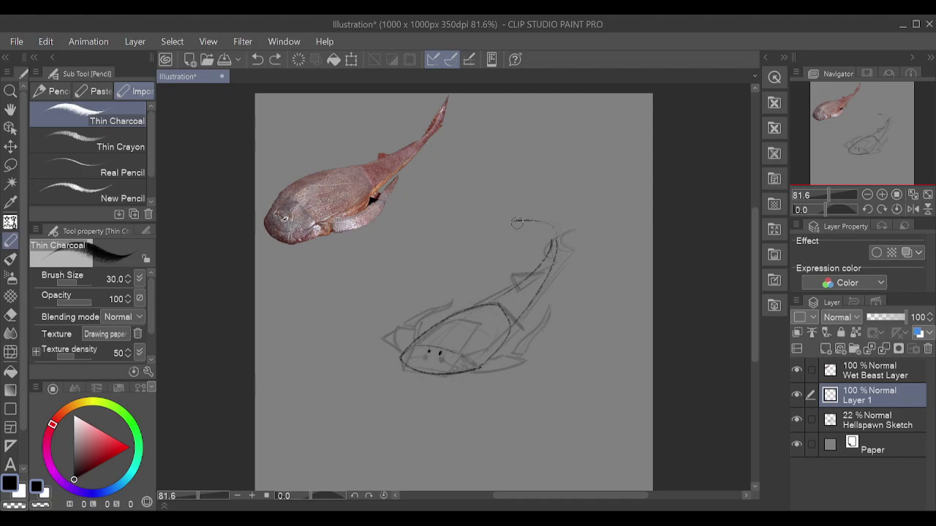
{"action": "key", "text": "ctrl+z"}
{"action": "left_click_drag", "start_coordinate": [517, 222], "coordinate": [553, 237]}
{"action": "key", "text": "ctrl+z"}
{"action": "key", "text": "ctrl+z"}
{"action": "key", "text": "ctrl+z"}
{"action": "key", "text": "ctrl+z"}
- Try tail fin lobes reaching up to the left and right of the tail tip
{"action": "mouse_move", "coordinate": [555, 236]}
{"action": "left_mouse_down"}
{"action": "mouse_move", "coordinate": [515, 228]}
{"action": "mouse_move", "coordinate": [552, 213]}
{"action": "mouse_move", "coordinate": [560, 226]}
{"action": "mouse_move", "coordinate": [536, 203]}
{"action": "left_mouse_up"}
{"action": "key", "text": "ctrl+z"}
{"action": "key", "text": "ctrl+z"}
{"action": "key", "text": "ctrl+z"}
{"action": "mouse_move", "coordinate": [556, 229]}
{"action": "left_mouse_down"}
{"action": "mouse_move", "coordinate": [547, 203]}
{"action": "mouse_move", "coordinate": [524, 229]}
{"action": "mouse_move", "coordinate": [553, 247]}
{"action": "mouse_move", "coordinate": [594, 205]}
{"action": "left_mouse_up"}
{"action": "key", "text": "ctrl+z"}
{"action": "key", "text": "ctrl+z"}
{"action": "key", "text": "ctrl+z"}
{"action": "key", "text": "ctrl+z"}
- Draw a narrow pointed tail fin rising from the tail tip, undoing unsuitable strokes
{"action": "left_click_drag", "start_coordinate": [544, 201], "coordinate": [550, 213]}
{"action": "key", "text": "ctrl+z"}
{"action": "key", "text": "ctrl+z"}
{"action": "key", "text": "ctrl+z"}
{"action": "key", "text": "ctrl+z"}
{"action": "key", "text": "ctrl+z"}
{"action": "mouse_move", "coordinate": [550, 248]}
{"action": "left_mouse_down"}
{"action": "mouse_move", "coordinate": [547, 211]}
{"action": "mouse_move", "coordinate": [558, 223]}
{"action": "mouse_move", "coordinate": [555, 246]}
{"action": "left_mouse_up"}
{"action": "left_click_drag", "start_coordinate": [551, 235], "coordinate": [551, 209]}
- Thicken the head's lower edge from the snout backward and touch up the eye
{"action": "mouse_move", "coordinate": [403, 358]}
{"action": "left_mouse_down"}
{"action": "mouse_move", "coordinate": [431, 365]}
{"action": "mouse_move", "coordinate": [401, 357]}
{"action": "mouse_move", "coordinate": [432, 376]}
{"action": "mouse_move", "coordinate": [475, 366]}
{"action": "mouse_move", "coordinate": [433, 367]}
{"action": "mouse_move", "coordinate": [479, 372]}
{"action": "mouse_move", "coordinate": [432, 374]}
{"action": "left_mouse_up"}
{"action": "key", "text": "ctrl+z"}
{"action": "key", "text": "ctrl+z"}
{"action": "key", "text": "ctrl+z"}
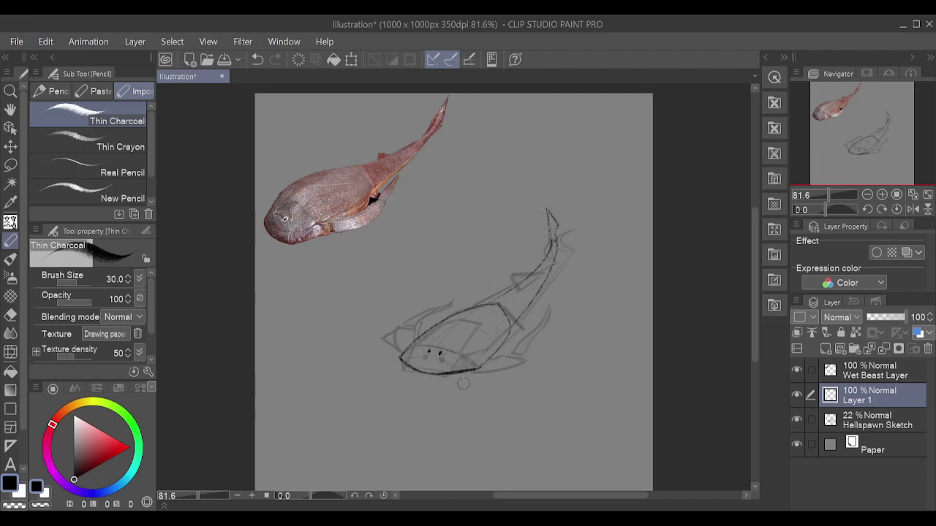
{"action": "left_click", "coordinate": [430, 352]}
- Draw the small angular dorsal fin on the tail and its line to the shell, undoing unsuitable strokes
{"action": "mouse_move", "coordinate": [454, 316]}
{"action": "left_mouse_down"}
{"action": "mouse_move", "coordinate": [486, 314]}
{"action": "mouse_move", "coordinate": [510, 332]}
{"action": "mouse_move", "coordinate": [501, 328]}
{"action": "mouse_move", "coordinate": [520, 325]}
{"action": "mouse_move", "coordinate": [493, 329]}
{"action": "mouse_move", "coordinate": [523, 323]}
{"action": "left_mouse_up"}
{"action": "key", "text": "ctrl+z"}
{"action": "key", "text": "ctrl+z"}
{"action": "left_click_drag", "start_coordinate": [510, 285], "coordinate": [522, 296]}
{"action": "key", "text": "ctrl+z"}
{"action": "key", "text": "ctrl+z"}
{"action": "left_click_drag", "start_coordinate": [524, 292], "coordinate": [538, 275]}
{"action": "key", "text": "ctrl+z"}
{"action": "key", "text": "ctrl+z"}
{"action": "key", "text": "ctrl+z"}
{"action": "key", "text": "ctrl+z"}
{"action": "key", "text": "ctrl+z"}
{"action": "key", "text": "ctrl+z"}
{"action": "key", "text": "ctrl+z"}
- Draw the right-hand fin's lower edge from the shell's rear corner, trying out a long backward sweep
{"action": "left_click_drag", "start_coordinate": [526, 359], "coordinate": [556, 335]}
{"action": "key", "text": "ctrl+z"}
{"action": "key", "text": "ctrl+y"}
{"action": "key", "text": "ctrl+z"}
{"action": "mouse_move", "coordinate": [481, 369]}
{"action": "left_mouse_down"}
{"action": "mouse_move", "coordinate": [527, 361]}
{"action": "mouse_move", "coordinate": [582, 315]}
{"action": "left_mouse_up"}
{"action": "key", "text": "ctrl+z"}
{"action": "left_click_drag", "start_coordinate": [580, 317], "coordinate": [560, 316]}
{"action": "key", "text": "ctrl+z"}
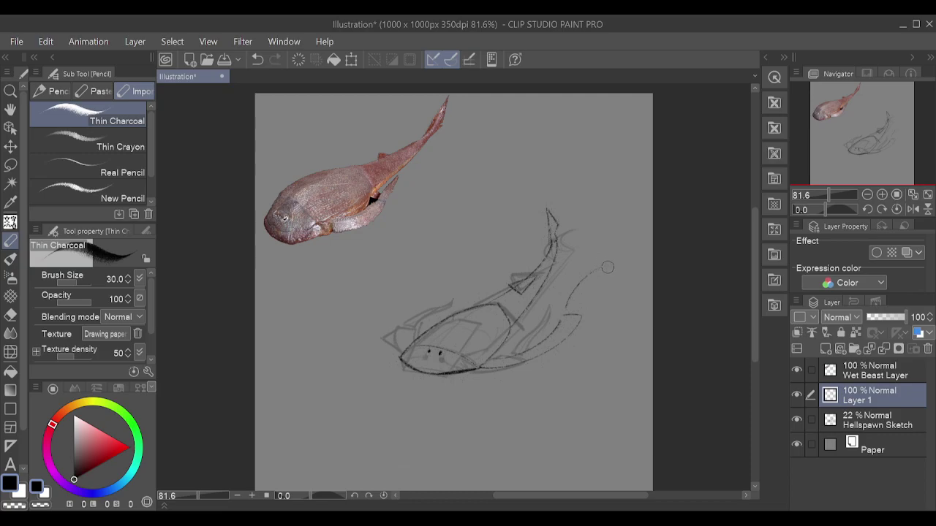
- Try a longer upswept tip on the right-hand fin, undo those strokes and return to the Thin Charcoal pencil
{"action": "mouse_move", "coordinate": [566, 304]}
{"action": "left_mouse_down"}
{"action": "mouse_move", "coordinate": [595, 252]}
{"action": "mouse_move", "coordinate": [585, 307]}
{"action": "mouse_move", "coordinate": [577, 265]}
{"action": "left_mouse_up"}
{"action": "key", "text": "ctrl+z"}
{"action": "key", "text": "ctrl+z"}
{"action": "mouse_move", "coordinate": [569, 314]}
{"action": "left_mouse_down"}
{"action": "mouse_move", "coordinate": [579, 285]}
{"action": "mouse_move", "coordinate": [577, 313]}
{"action": "mouse_move", "coordinate": [580, 301]}
{"action": "mouse_move", "coordinate": [564, 313]}
{"action": "mouse_move", "coordinate": [569, 280]}
{"action": "mouse_move", "coordinate": [578, 315]}
{"action": "left_mouse_up"}
{"action": "key", "text": "ctrl+z"}
{"action": "key", "text": "ctrl+z"}
{"action": "key", "text": "ctrl+z"}
{"action": "key", "text": "ctrl+z"}
{"action": "key", "text": "e"}
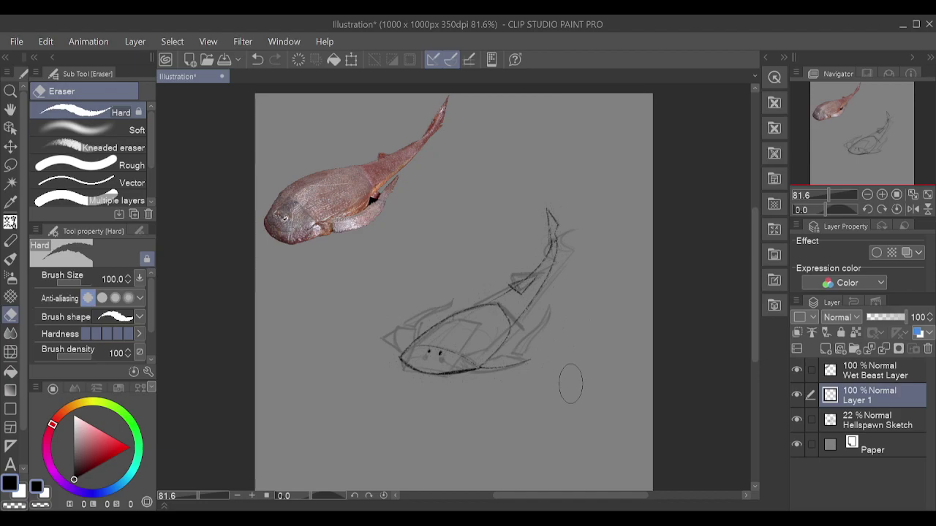
{"action": "key", "text": "p"}
{"action": "key", "text": "p"}
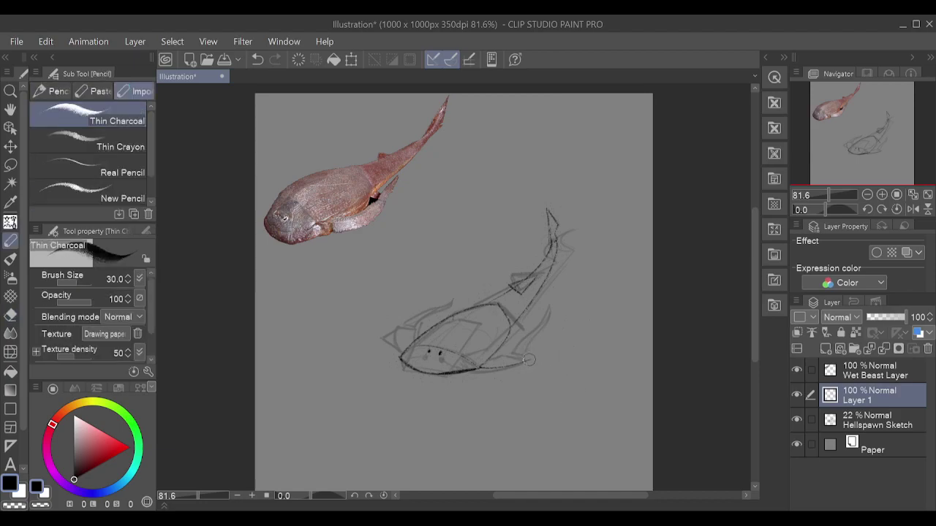
- Finish the right-hand fin's pointed lower tip and inner root line near the shell's rear corner, undoing unsuitable strokes
{"action": "mouse_move", "coordinate": [515, 354]}
{"action": "left_mouse_down"}
{"action": "mouse_move", "coordinate": [532, 358]}
{"action": "mouse_move", "coordinate": [504, 352]}
{"action": "mouse_move", "coordinate": [534, 359]}
{"action": "left_mouse_up"}
{"action": "key", "text": "ctrl+z"}
{"action": "mouse_move", "coordinate": [504, 354]}
{"action": "left_mouse_down"}
{"action": "mouse_move", "coordinate": [489, 355]}
{"action": "mouse_move", "coordinate": [508, 348]}
{"action": "left_mouse_up"}
{"action": "key", "text": "ctrl+z"}
{"action": "key", "text": "ctrl+z"}
{"action": "key", "text": "ctrl+z"}
{"action": "key", "text": "ctrl+z"}
{"action": "left_click_drag", "start_coordinate": [504, 354], "coordinate": [490, 355]}
{"action": "key", "text": "ctrl+z"}
{"action": "key", "text": "ctrl+z"}
{"action": "mouse_move", "coordinate": [506, 349]}
{"action": "left_mouse_down"}
{"action": "mouse_move", "coordinate": [554, 306]}
{"action": "mouse_move", "coordinate": [522, 344]}
{"action": "left_mouse_up"}
{"action": "key", "text": "ctrl+z"}
- Draw the right-hand fin's upswept rear edge and inner notch, and check the lines with the Hellspawn Sketch layer briefly hidden
{"action": "left_click_drag", "start_coordinate": [551, 313], "coordinate": [522, 351]}
{"action": "key", "text": "ctrl+z"}
{"action": "left_click_drag", "start_coordinate": [552, 312], "coordinate": [525, 356]}
{"action": "left_click_drag", "start_coordinate": [546, 322], "coordinate": [554, 309]}
{"action": "key", "text": "ctrl+z"}
{"action": "mouse_move", "coordinate": [528, 355]}
{"action": "left_mouse_down"}
{"action": "mouse_move", "coordinate": [553, 312]}
{"action": "mouse_move", "coordinate": [526, 354]}
{"action": "left_mouse_up"}
{"action": "key", "text": "ctrl+z"}
{"action": "key", "text": "ctrl+z"}
{"action": "mouse_move", "coordinate": [551, 311]}
{"action": "left_mouse_down"}
{"action": "mouse_move", "coordinate": [523, 358]}
{"action": "mouse_move", "coordinate": [551, 312]}
{"action": "left_mouse_up"}
{"action": "key", "text": "ctrl+z"}
{"action": "key", "text": "ctrl+z"}
{"action": "left_click_drag", "start_coordinate": [523, 353], "coordinate": [553, 311]}
{"action": "key", "text": "ctrl+z"}
{"action": "left_click_drag", "start_coordinate": [525, 354], "coordinate": [553, 308]}
{"action": "mouse_move", "coordinate": [518, 349]}
{"action": "left_mouse_down"}
{"action": "mouse_move", "coordinate": [527, 360]}
{"action": "mouse_move", "coordinate": [513, 356]}
{"action": "left_mouse_up"}
{"action": "left_click", "coordinate": [796, 419]}
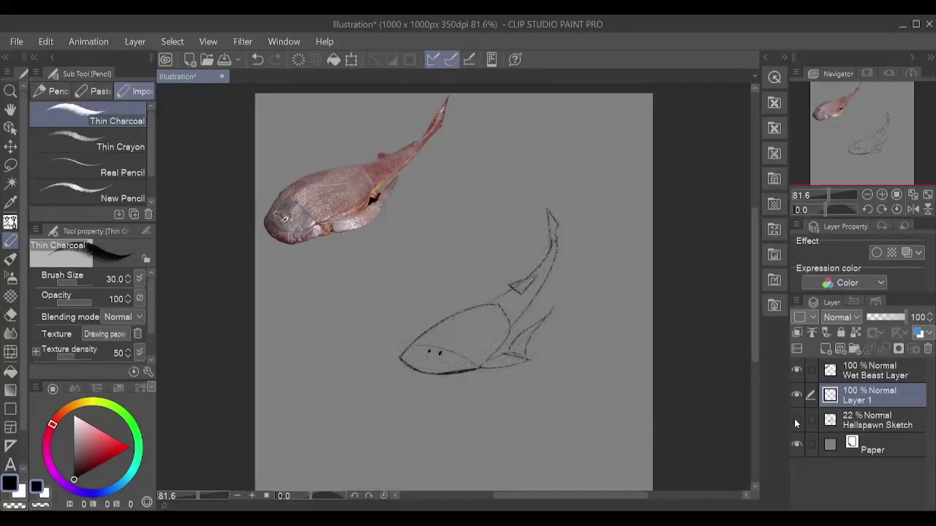
{"action": "left_click", "coordinate": [797, 421]}
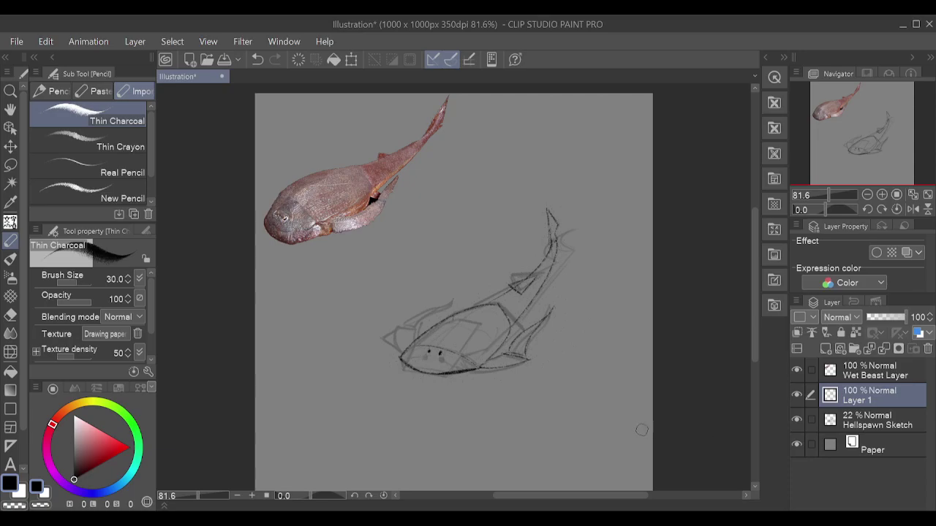
- Erase the tail's pointed tip and redraw it with Thin Charcoal as a curve hooking back toward the reference
{"action": "key", "text": "e"}
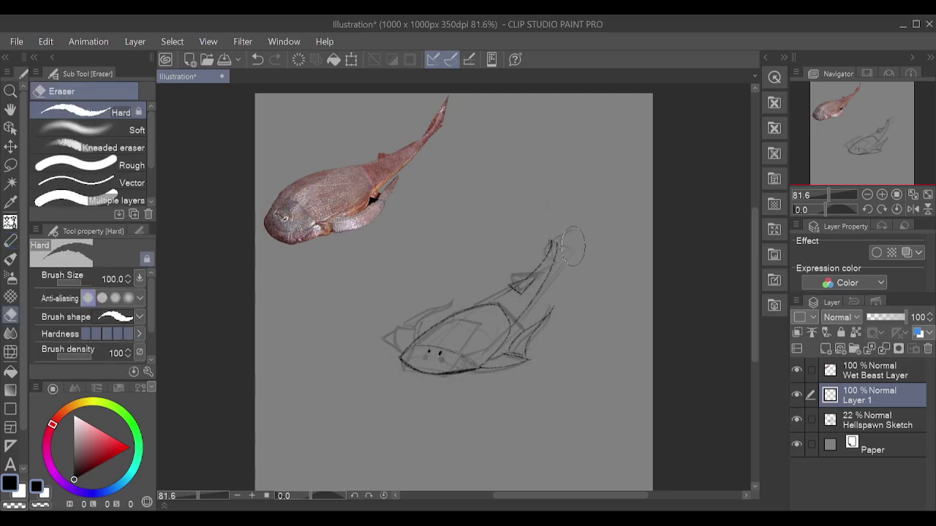
{"action": "key", "text": "p"}
{"action": "key", "text": "p"}
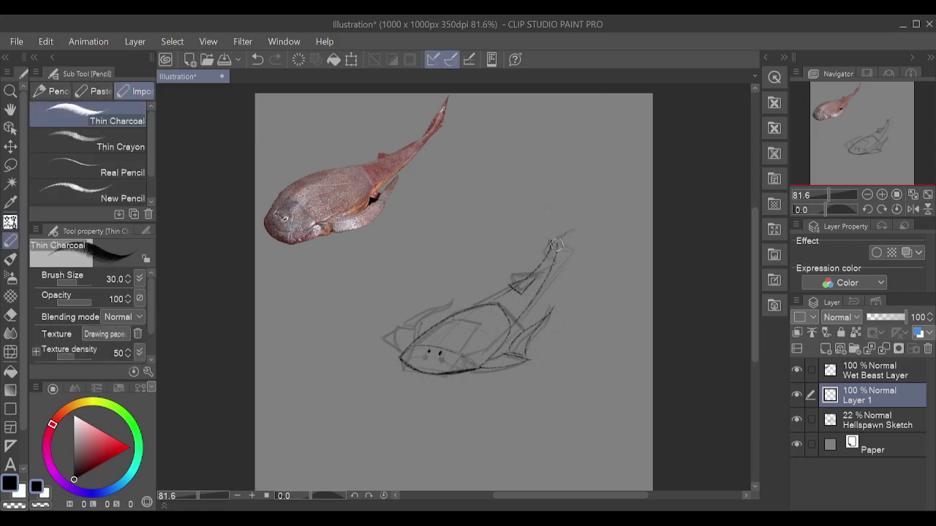
{"action": "left_click_drag", "start_coordinate": [557, 247], "coordinate": [525, 208]}
{"action": "key", "text": "ctrl+z"}
{"action": "mouse_move", "coordinate": [558, 248]}
{"action": "left_mouse_down"}
{"action": "mouse_move", "coordinate": [555, 230]}
{"action": "mouse_move", "coordinate": [522, 211]}
{"action": "mouse_move", "coordinate": [523, 238]}
{"action": "mouse_move", "coordinate": [551, 233]}
{"action": "left_mouse_up"}
{"action": "key", "text": "ctrl+z"}
{"action": "key", "text": "ctrl+z"}
{"action": "key", "text": "ctrl+z"}
{"action": "left_click_drag", "start_coordinate": [556, 240], "coordinate": [522, 216]}
{"action": "key", "text": "ctrl+z"}
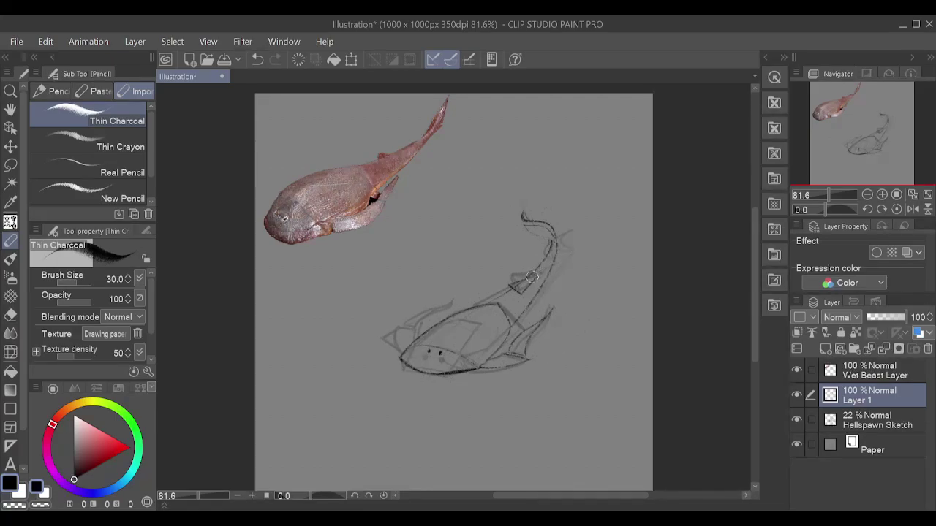
- Try extra strokes on the dorsal fin and contour lines across the shell, undoing them
{"action": "mouse_move", "coordinate": [540, 276]}
{"action": "left_mouse_down"}
{"action": "mouse_move", "coordinate": [503, 286]}
{"action": "mouse_move", "coordinate": [525, 288]}
{"action": "mouse_move", "coordinate": [532, 277]}
{"action": "mouse_move", "coordinate": [513, 283]}
{"action": "mouse_move", "coordinate": [537, 276]}
{"action": "mouse_move", "coordinate": [489, 286]}
{"action": "mouse_move", "coordinate": [514, 292]}
{"action": "left_mouse_up"}
{"action": "key", "text": "ctrl+z"}
{"action": "key", "text": "ctrl+z"}
{"action": "key", "text": "ctrl+z"}
{"action": "key", "text": "ctrl+z"}
{"action": "left_click_drag", "start_coordinate": [460, 314], "coordinate": [486, 306]}
{"action": "left_click_drag", "start_coordinate": [448, 333], "coordinate": [494, 319]}
{"action": "key", "text": "ctrl+z"}
{"action": "mouse_move", "coordinate": [416, 345]}
{"action": "left_mouse_down"}
{"action": "mouse_move", "coordinate": [480, 355]}
{"action": "mouse_move", "coordinate": [507, 319]}
{"action": "left_mouse_up"}
{"action": "key", "text": "ctrl+z"}
{"action": "key", "text": "ctrl+z"}
{"action": "mouse_move", "coordinate": [475, 364]}
{"action": "left_mouse_down"}
{"action": "mouse_move", "coordinate": [504, 312]}
{"action": "mouse_move", "coordinate": [480, 361]}
{"action": "left_mouse_up"}
{"action": "key", "text": "ctrl+z"}
{"action": "key", "text": "ctrl+z"}
{"action": "mouse_move", "coordinate": [510, 321]}
{"action": "left_mouse_down"}
{"action": "mouse_move", "coordinate": [479, 356]}
{"action": "mouse_move", "coordinate": [497, 342]}
{"action": "left_mouse_up"}
{"action": "key", "text": "ctrl+z"}
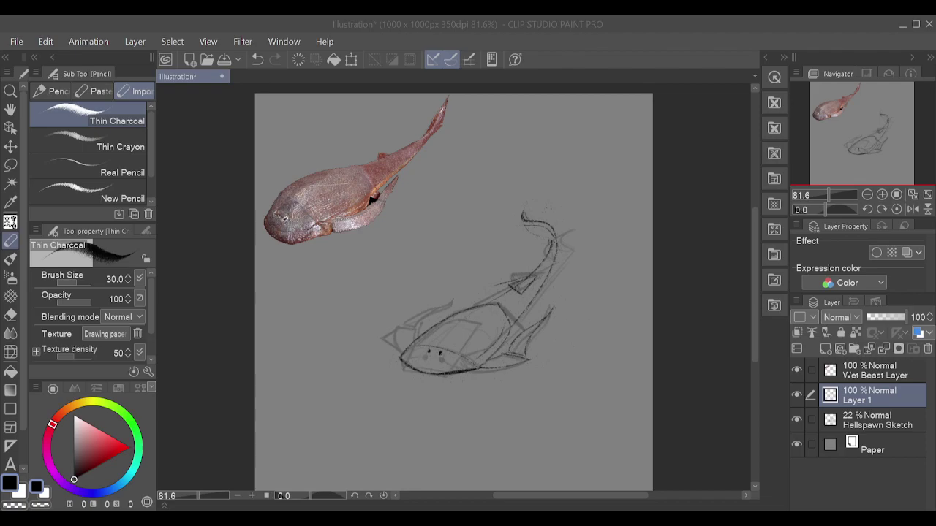
- Undo a stray curve below the creature and draw the left-hand fin's rounded front edge beside the snout
{"action": "left_click_drag", "start_coordinate": [565, 415], "coordinate": [594, 401]}
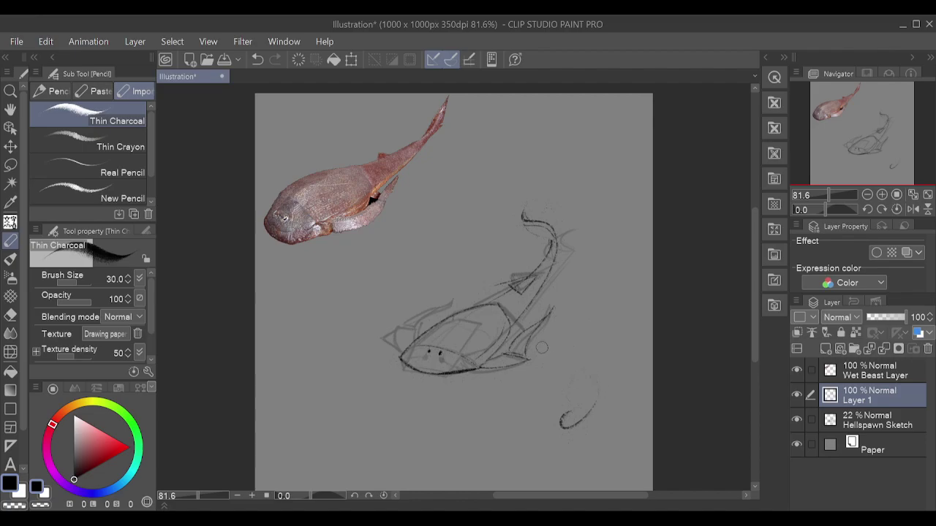
{"action": "left_click", "coordinate": [258, 60]}
{"action": "left_click_drag", "start_coordinate": [401, 353], "coordinate": [409, 328]}
{"action": "left_click", "coordinate": [261, 64]}
{"action": "left_click_drag", "start_coordinate": [405, 324], "coordinate": [418, 314]}
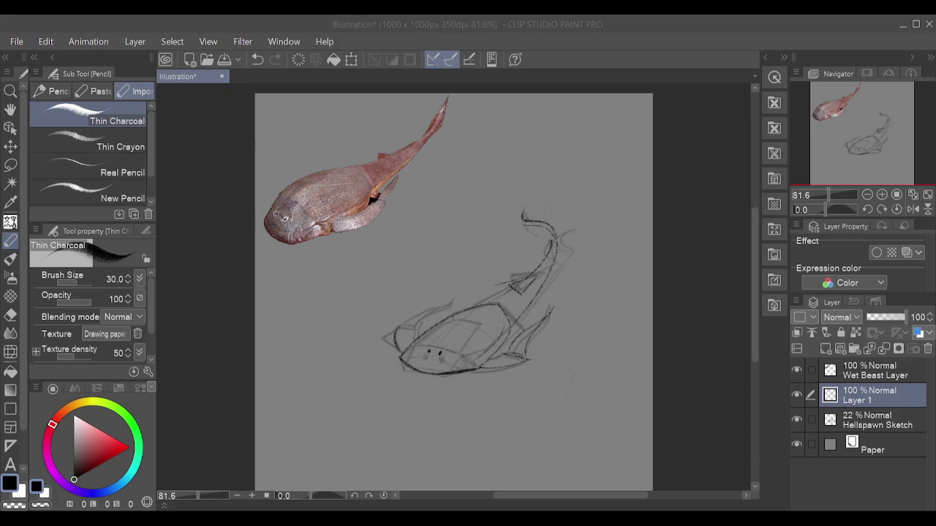
- Write BRB in large letters below the creature
{"action": "left_click_drag", "start_coordinate": [466, 390], "coordinate": [468, 461]}
{"action": "left_click_drag", "start_coordinate": [516, 392], "coordinate": [517, 455]}
{"action": "mouse_move", "coordinate": [516, 395]}
{"action": "left_mouse_down"}
{"action": "mouse_move", "coordinate": [516, 435]}
{"action": "mouse_move", "coordinate": [544, 457]}
{"action": "left_mouse_up"}
{"action": "left_click_drag", "start_coordinate": [550, 388], "coordinate": [550, 457]}
{"action": "mouse_move", "coordinate": [550, 389]}
{"action": "left_mouse_down"}
{"action": "mouse_move", "coordinate": [553, 432]}
{"action": "mouse_move", "coordinate": [576, 410]}
{"action": "mouse_move", "coordinate": [556, 454]}
{"action": "left_mouse_up"}
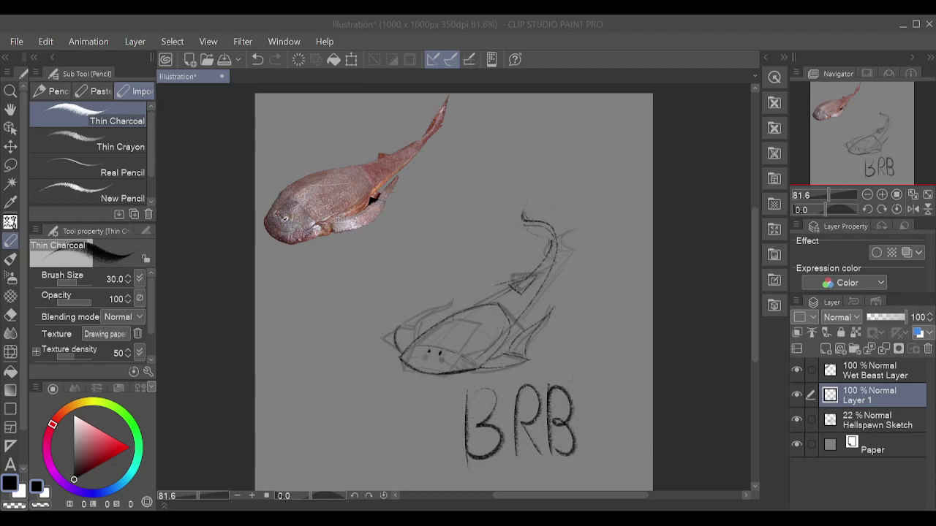
- Check the Hellspawn Sketch layer's visibility, return to Layer 1 and undo the BRB lettering
{"action": "left_click", "coordinate": [863, 420]}
{"action": "left_click", "coordinate": [798, 419]}
{"action": "left_click", "coordinate": [798, 419]}
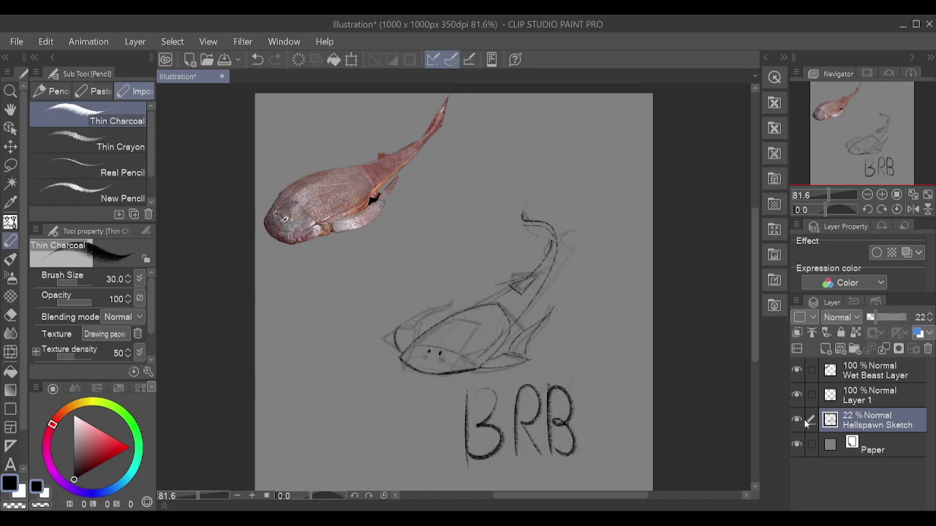
{"action": "left_click", "coordinate": [877, 398]}
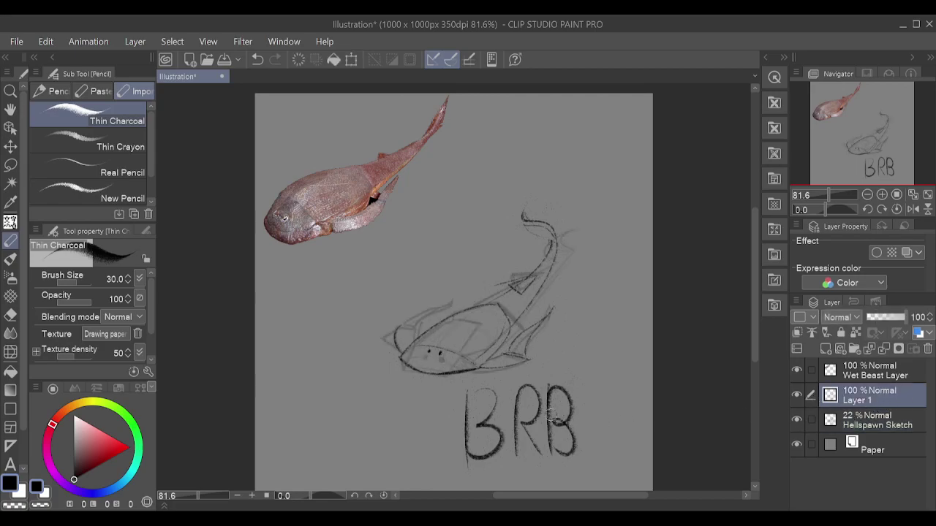
{"action": "key", "text": "ctrl+z"}
{"action": "key", "text": "ctrl+z"}
{"action": "key", "text": "ctrl+z"}
{"action": "key", "text": "ctrl+z"}
{"action": "key", "text": "ctrl+z"}
{"action": "key", "text": "ctrl+z"}
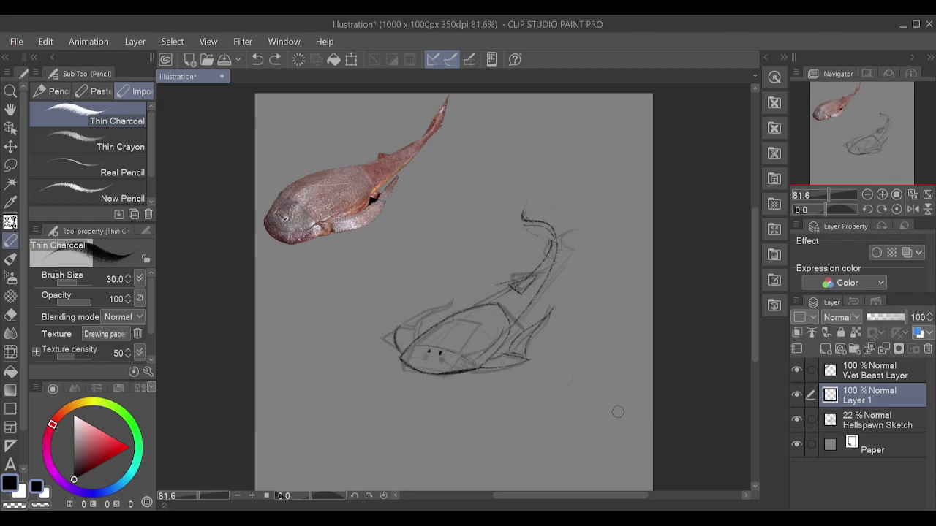
- Close the left-hand fin's short upper edge against the shell and hide the Hellspawn Sketch layer
{"action": "key", "text": "p"}
{"action": "key", "text": "p"}
{"action": "left_click_drag", "start_coordinate": [421, 327], "coordinate": [424, 324]}
{"action": "left_click", "coordinate": [796, 419]}
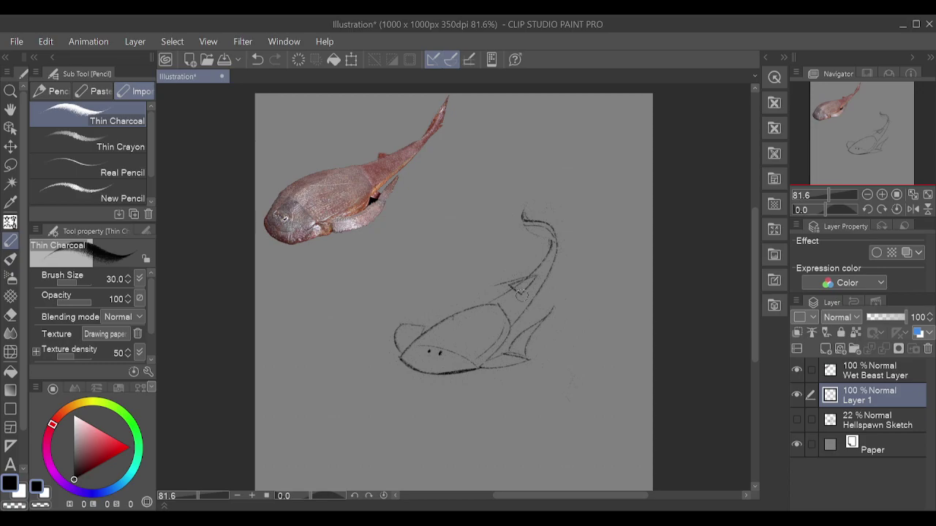
- Erase the excess line at the dorsal fin's front and redraw its corner and link to the shell
{"action": "key", "text": "e"}
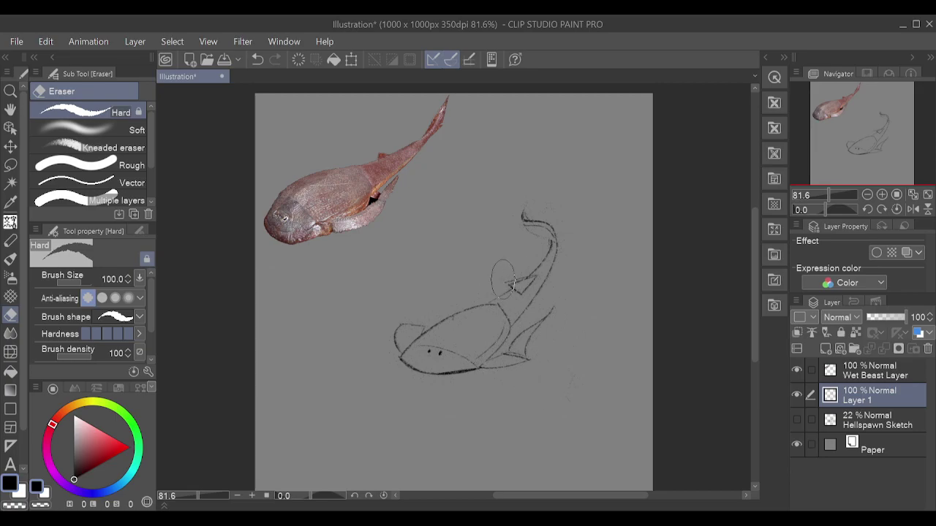
{"action": "key", "text": "p"}
{"action": "key", "text": "p"}
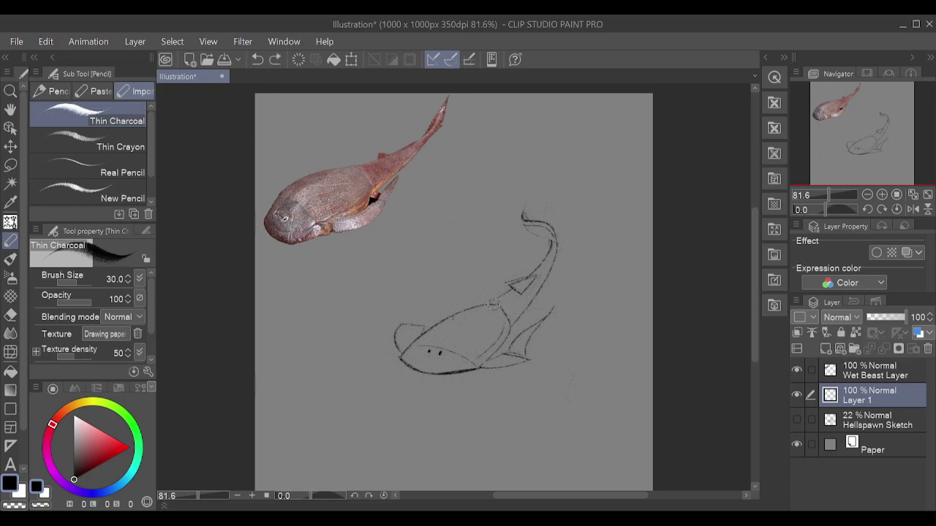
{"action": "key", "text": "ctrl+z"}
{"action": "mouse_move", "coordinate": [513, 291]}
{"action": "left_mouse_down"}
{"action": "mouse_move", "coordinate": [490, 306]}
{"action": "mouse_move", "coordinate": [571, 258]}
{"action": "mouse_move", "coordinate": [508, 293]}
{"action": "left_mouse_up"}
{"action": "key", "text": "ctrl+z"}
- Draw the tail tip's inner curve so that the hooked end closes into a fin shape
{"action": "mouse_move", "coordinate": [550, 240]}
{"action": "left_mouse_down"}
{"action": "mouse_move", "coordinate": [528, 233]}
{"action": "mouse_move", "coordinate": [525, 225]}
{"action": "mouse_move", "coordinate": [549, 239]}
{"action": "mouse_move", "coordinate": [523, 215]}
{"action": "left_mouse_up"}
{"action": "key", "text": "ctrl+z"}
{"action": "key", "text": "ctrl+z"}
{"action": "key", "text": "ctrl+z"}
{"action": "key", "text": "ctrl+z"}
- Try out strokes on the head and a backward sweep from the left-hand fin's rounded front, undoing unsuitable ones
{"action": "mouse_move", "coordinate": [413, 343]}
{"action": "left_mouse_down"}
{"action": "mouse_move", "coordinate": [495, 305]}
{"action": "mouse_move", "coordinate": [445, 315]}
{"action": "mouse_move", "coordinate": [411, 345]}
{"action": "left_mouse_up"}
{"action": "key", "text": "ctrl+z"}
{"action": "key", "text": "ctrl+z"}
{"action": "key", "text": "ctrl+z"}
{"action": "left_click_drag", "start_coordinate": [402, 323], "coordinate": [443, 292]}
{"action": "key", "text": "ctrl+z"}
{"action": "left_click_drag", "start_coordinate": [403, 326], "coordinate": [469, 289]}
{"action": "key", "text": "ctrl+z"}
{"action": "mouse_move", "coordinate": [410, 323]}
{"action": "left_mouse_down"}
{"action": "mouse_move", "coordinate": [474, 285]}
{"action": "mouse_move", "coordinate": [424, 322]}
{"action": "left_mouse_up"}
{"action": "key", "text": "ctrl+z"}
{"action": "left_click_drag", "start_coordinate": [397, 326], "coordinate": [433, 319]}
{"action": "key", "text": "ctrl+z"}
{"action": "key", "text": "ctrl+z"}
- Draw the left-hand fin's long upper edge sweeping back above the shell, plus its inner edge
{"action": "left_click_drag", "start_coordinate": [407, 320], "coordinate": [467, 294]}
{"action": "key", "text": "ctrl+z"}
{"action": "left_click_drag", "start_coordinate": [423, 323], "coordinate": [465, 298]}
{"action": "key", "text": "ctrl+z"}
{"action": "key", "text": "ctrl+z"}
{"action": "key", "text": "ctrl+z"}
{"action": "mouse_move", "coordinate": [424, 324]}
{"action": "left_mouse_down"}
{"action": "mouse_move", "coordinate": [466, 291]}
{"action": "mouse_move", "coordinate": [554, 268]}
{"action": "mouse_move", "coordinate": [431, 306]}
{"action": "mouse_move", "coordinate": [487, 286]}
{"action": "left_mouse_up"}
{"action": "key", "text": "ctrl+z"}
{"action": "mouse_move", "coordinate": [437, 302]}
{"action": "left_mouse_down"}
{"action": "mouse_move", "coordinate": [476, 286]}
{"action": "mouse_move", "coordinate": [423, 312]}
{"action": "left_mouse_up"}
{"action": "key", "text": "ctrl+z"}
{"action": "key", "text": "ctrl+z"}
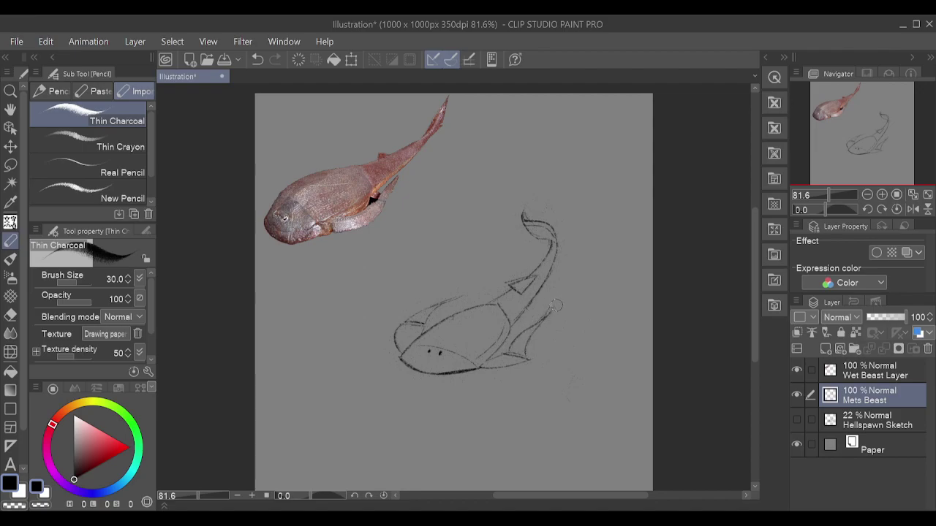
- Extend the right-hand fin's upper tip and close the left-hand fin's swept-back tip
{"action": "key", "text": "ctrl+z"}
{"action": "mouse_move", "coordinate": [553, 305]}
{"action": "left_mouse_down"}
{"action": "mouse_move", "coordinate": [539, 325]}
{"action": "mouse_move", "coordinate": [553, 296]}
{"action": "left_mouse_up"}
{"action": "key", "text": "ctrl+z"}
{"action": "key", "text": "ctrl+z"}
{"action": "left_click_drag", "start_coordinate": [440, 305], "coordinate": [475, 297]}
{"action": "key", "text": "ctrl+z"}
{"action": "key", "text": "ctrl+z"}
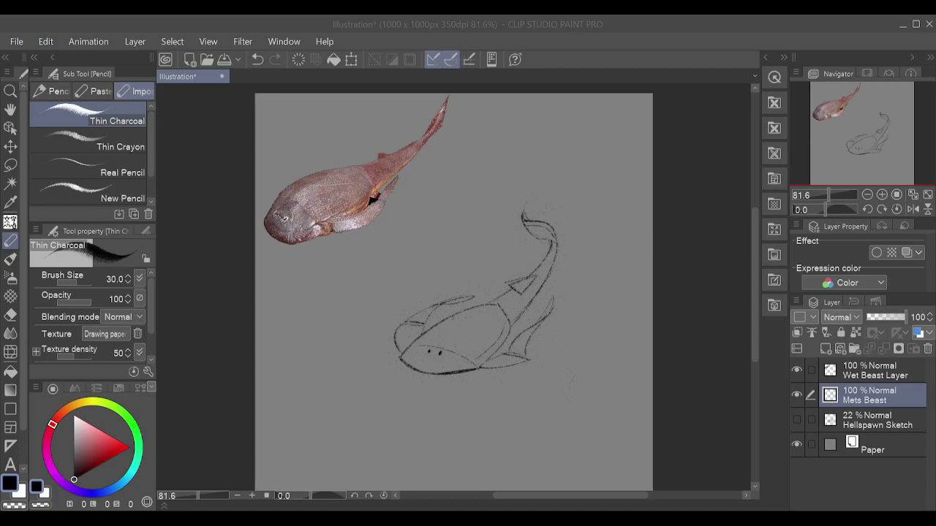
- Draw a second contour line along the tail from the shell's rear edge toward the tail's bend
{"action": "left_click_drag", "start_coordinate": [502, 306], "coordinate": [510, 327]}
{"action": "key", "text": "ctrl+z"}
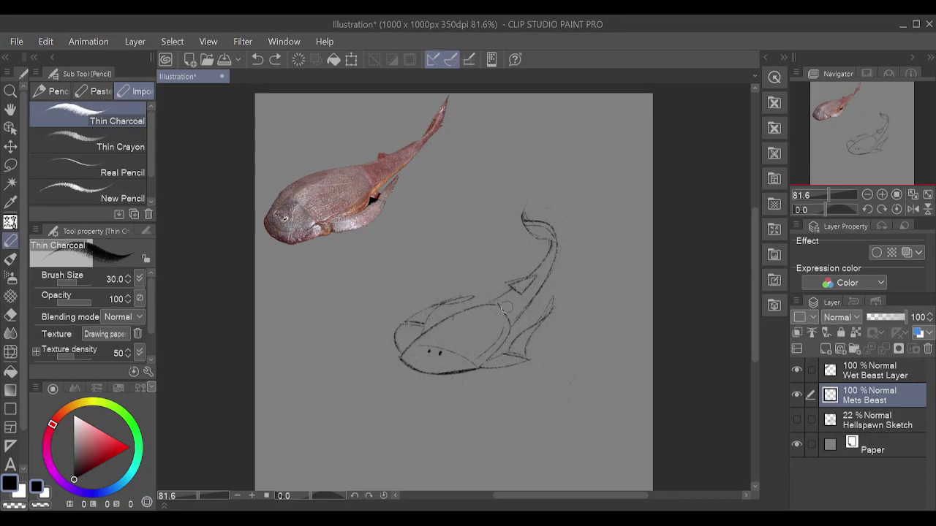
{"action": "key", "text": "ctrl+z"}
{"action": "left_click_drag", "start_coordinate": [549, 269], "coordinate": [547, 272]}
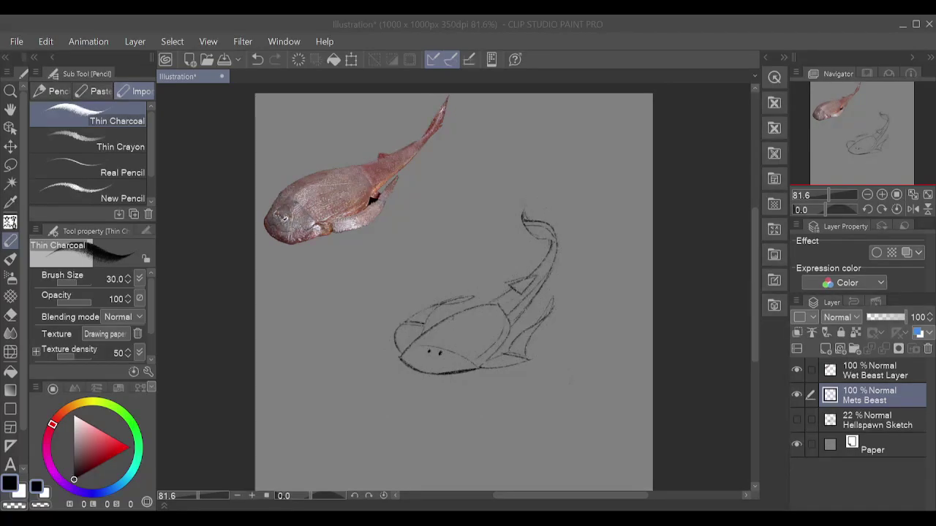
- Doodle a round head with one dark eye in the empty area below the right-hand fin
{"action": "mouse_move", "coordinate": [567, 368]}
{"action": "left_mouse_down"}
{"action": "mouse_move", "coordinate": [591, 425]}
{"action": "mouse_move", "coordinate": [577, 364]}
{"action": "mouse_move", "coordinate": [539, 425]}
{"action": "mouse_move", "coordinate": [609, 386]}
{"action": "mouse_move", "coordinate": [587, 370]}
{"action": "mouse_move", "coordinate": [548, 422]}
{"action": "mouse_move", "coordinate": [595, 379]}
{"action": "mouse_move", "coordinate": [584, 364]}
{"action": "mouse_move", "coordinate": [562, 421]}
{"action": "mouse_move", "coordinate": [596, 379]}
{"action": "left_mouse_up"}
{"action": "key", "text": "ctrl+z"}
{"action": "key", "text": "ctrl+z"}
{"action": "key", "text": "ctrl+z"}
{"action": "key", "text": "ctrl+z"}
{"action": "mouse_move", "coordinate": [540, 401]}
{"action": "left_mouse_down"}
{"action": "mouse_move", "coordinate": [600, 404]}
{"action": "mouse_move", "coordinate": [540, 391]}
{"action": "mouse_move", "coordinate": [591, 392]}
{"action": "mouse_move", "coordinate": [554, 406]}
{"action": "left_mouse_up"}
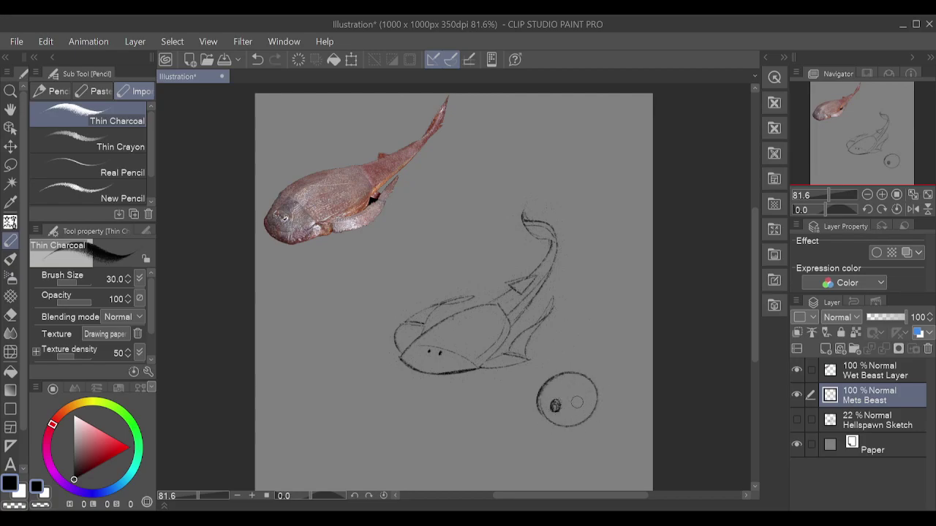
- Redraw the doodle's face with two ring-shaped eyes and a small mouth, and add a boxy body with short legs
{"action": "key", "text": "ctrl+z"}
{"action": "left_click_drag", "start_coordinate": [574, 408], "coordinate": [576, 411]}
{"action": "key", "text": "ctrl+z"}
{"action": "key", "text": "ctrl+z"}
{"action": "mouse_move", "coordinate": [574, 408]}
{"action": "left_mouse_down"}
{"action": "mouse_move", "coordinate": [560, 405]}
{"action": "mouse_move", "coordinate": [574, 403]}
{"action": "mouse_move", "coordinate": [567, 420]}
{"action": "left_mouse_up"}
{"action": "key", "text": "ctrl+z"}
{"action": "key", "text": "ctrl+z"}
{"action": "mouse_move", "coordinate": [561, 425]}
{"action": "left_mouse_down"}
{"action": "mouse_move", "coordinate": [565, 460]}
{"action": "mouse_move", "coordinate": [599, 452]}
{"action": "mouse_move", "coordinate": [579, 452]}
{"action": "mouse_move", "coordinate": [588, 458]}
{"action": "mouse_move", "coordinate": [594, 444]}
{"action": "mouse_move", "coordinate": [580, 453]}
{"action": "mouse_move", "coordinate": [606, 456]}
{"action": "mouse_move", "coordinate": [617, 429]}
{"action": "mouse_move", "coordinate": [615, 443]}
{"action": "mouse_move", "coordinate": [599, 450]}
{"action": "mouse_move", "coordinate": [609, 457]}
{"action": "mouse_move", "coordinate": [620, 427]}
{"action": "mouse_move", "coordinate": [608, 456]}
{"action": "mouse_move", "coordinate": [613, 411]}
{"action": "mouse_move", "coordinate": [608, 428]}
{"action": "mouse_move", "coordinate": [589, 417]}
{"action": "mouse_move", "coordinate": [617, 422]}
{"action": "left_mouse_up"}
{"action": "key", "text": "ctrl+z"}
{"action": "key", "text": "ctrl+z"}
{"action": "key", "text": "ctrl+z"}
{"action": "key", "text": "ctrl+z"}
{"action": "key", "text": "ctrl+z"}
{"action": "key", "text": "ctrl+z"}
{"action": "key", "text": "ctrl+z"}
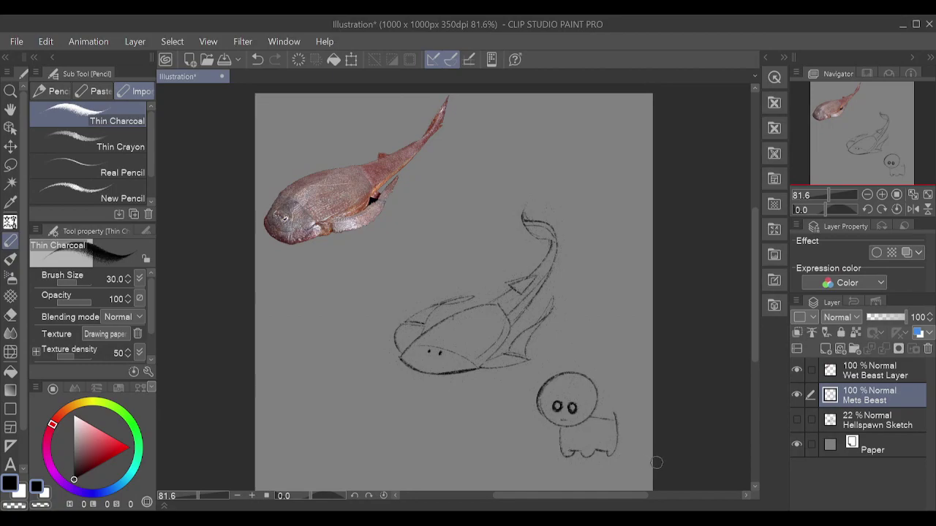
{"action": "mouse_move", "coordinate": [580, 445]}
{"action": "left_mouse_down"}
{"action": "mouse_move", "coordinate": [584, 453]}
{"action": "mouse_move", "coordinate": [582, 443]}
{"action": "left_mouse_up"}
{"action": "key", "text": "ctrl+z"}
- Doodle a second, smaller round head with two dark eyes beside the first doodle
{"action": "mouse_move", "coordinate": [475, 415]}
{"action": "left_mouse_down"}
{"action": "mouse_move", "coordinate": [494, 439]}
{"action": "mouse_move", "coordinate": [481, 411]}
{"action": "left_mouse_up"}
{"action": "key", "text": "ctrl+z"}
{"action": "mouse_move", "coordinate": [475, 443]}
{"action": "left_mouse_down"}
{"action": "mouse_move", "coordinate": [481, 413]}
{"action": "mouse_move", "coordinate": [489, 453]}
{"action": "mouse_move", "coordinate": [493, 410]}
{"action": "mouse_move", "coordinate": [509, 411]}
{"action": "mouse_move", "coordinate": [467, 439]}
{"action": "mouse_move", "coordinate": [506, 415]}
{"action": "mouse_move", "coordinate": [501, 437]}
{"action": "left_mouse_up"}
{"action": "key", "text": "ctrl+z"}
{"action": "key", "text": "ctrl+z"}
{"action": "key", "text": "ctrl+z"}
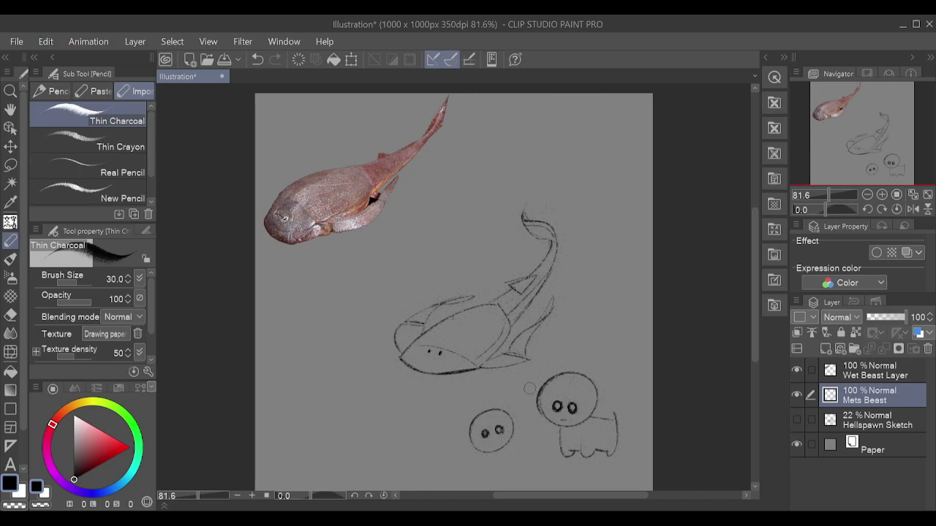
- Add a small mouth to the second round-headed doodle and sketch a little seated body with feet below its head
{"action": "left_click_drag", "start_coordinate": [495, 438], "coordinate": [499, 443]}
{"action": "left_click_drag", "start_coordinate": [481, 451], "coordinate": [480, 482]}
{"action": "key", "text": "ctrl+z"}
{"action": "mouse_move", "coordinate": [479, 449]}
{"action": "left_mouse_down"}
{"action": "mouse_move", "coordinate": [473, 470]}
{"action": "mouse_move", "coordinate": [493, 469]}
{"action": "left_mouse_up"}
{"action": "key", "text": "ctrl+z"}
{"action": "key", "text": "ctrl+z"}
{"action": "key", "text": "ctrl+z"}
{"action": "left_click_drag", "start_coordinate": [494, 468], "coordinate": [503, 469]}
{"action": "key", "text": "ctrl+z"}
{"action": "left_click_drag", "start_coordinate": [494, 445], "coordinate": [498, 442]}
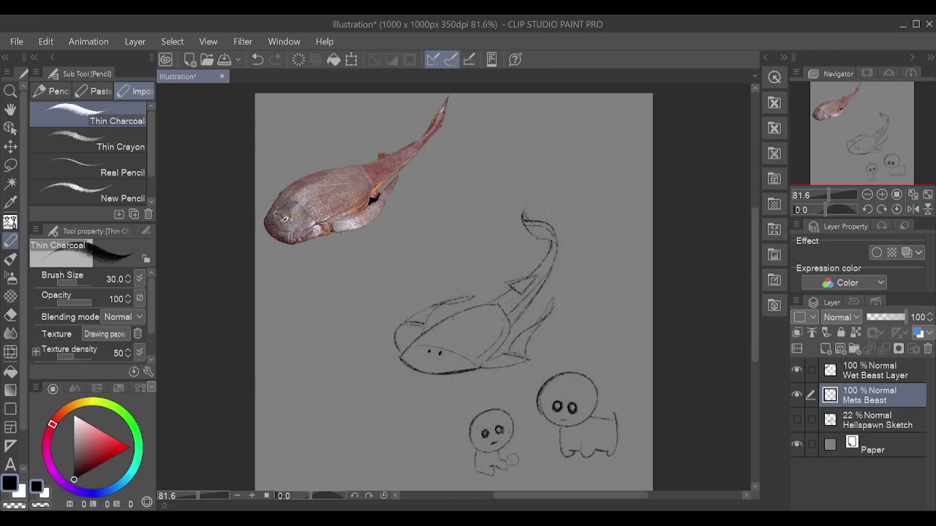
- Redraw the small doodle's front limbs and the lines just below its head
{"action": "left_click_drag", "start_coordinate": [492, 470], "coordinate": [486, 466]}
{"action": "key", "text": "ctrl+z"}
{"action": "key", "text": "ctrl+z"}
{"action": "key", "text": "ctrl+z"}
{"action": "left_click_drag", "start_coordinate": [493, 457], "coordinate": [500, 455]}
{"action": "key", "text": "ctrl+z"}
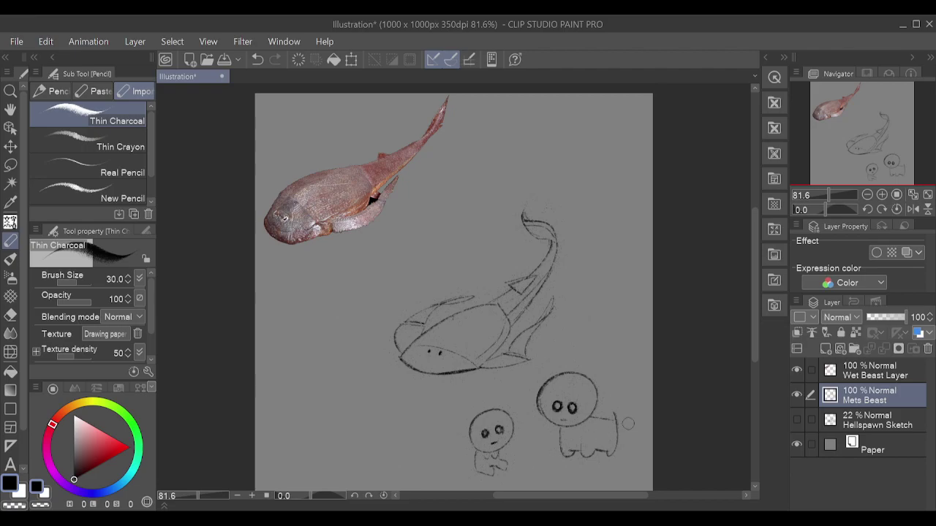
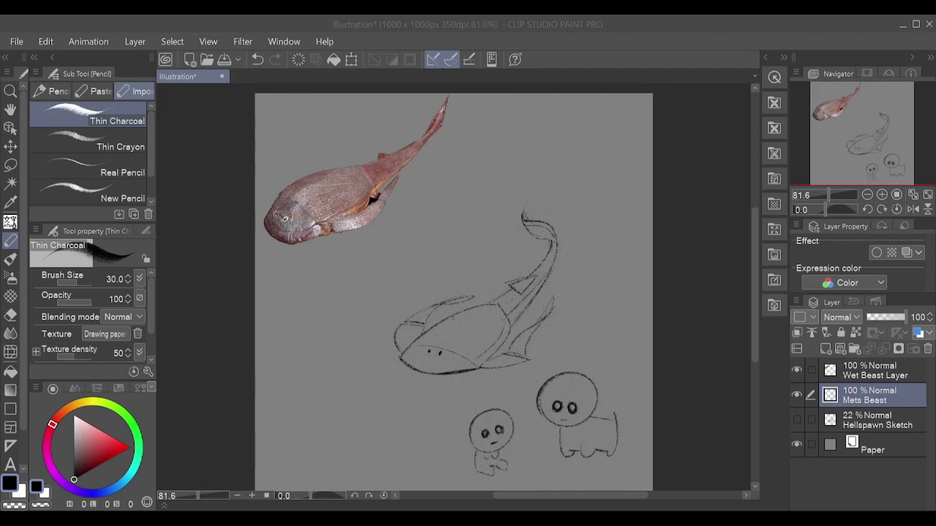
- Draw a third, larger round head outline to the left of the small seated doodle
{"action": "mouse_move", "coordinate": [367, 386]}
{"action": "left_mouse_down"}
{"action": "mouse_move", "coordinate": [351, 450]}
{"action": "mouse_move", "coordinate": [403, 399]}
{"action": "mouse_move", "coordinate": [369, 383]}
{"action": "mouse_move", "coordinate": [359, 460]}
{"action": "mouse_move", "coordinate": [431, 415]}
{"action": "mouse_move", "coordinate": [389, 404]}
{"action": "mouse_move", "coordinate": [391, 445]}
{"action": "mouse_move", "coordinate": [404, 394]}
{"action": "left_mouse_up"}
{"action": "key", "text": "ctrl+z"}
{"action": "key", "text": "ctrl+z"}
{"action": "key", "text": "ctrl+z"}
{"action": "mouse_move", "coordinate": [383, 436]}
{"action": "left_mouse_down"}
{"action": "mouse_move", "coordinate": [397, 455]}
{"action": "mouse_move", "coordinate": [376, 424]}
{"action": "left_mouse_up"}
{"action": "key", "text": "ctrl+z"}
{"action": "mouse_move", "coordinate": [429, 398]}
{"action": "left_mouse_down"}
{"action": "mouse_move", "coordinate": [377, 444]}
{"action": "mouse_move", "coordinate": [432, 400]}
{"action": "left_mouse_up"}
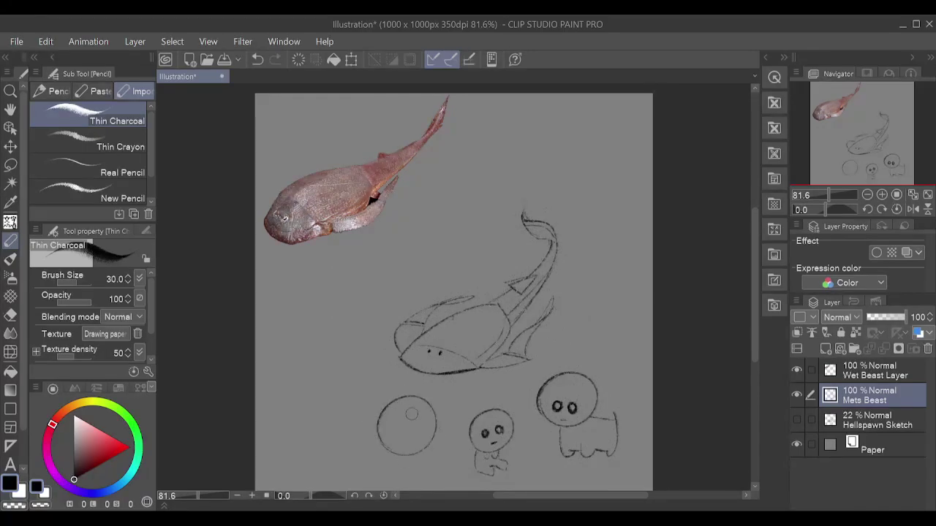
- Give the third doodle two small ring eyes low on its head and a small body with short legs
{"action": "mouse_move", "coordinate": [401, 443]}
{"action": "left_mouse_down"}
{"action": "mouse_move", "coordinate": [409, 439]}
{"action": "mouse_move", "coordinate": [399, 448]}
{"action": "left_mouse_up"}
{"action": "key", "text": "ctrl+z"}
{"action": "key", "text": "ctrl+z"}
{"action": "key", "text": "ctrl+z"}
{"action": "key", "text": "ctrl+z"}
{"action": "left_click_drag", "start_coordinate": [418, 449], "coordinate": [419, 447]}
{"action": "key", "text": "ctrl+z"}
{"action": "left_click", "coordinate": [416, 448]}
{"action": "mouse_move", "coordinate": [405, 458]}
{"action": "left_mouse_down"}
{"action": "mouse_move", "coordinate": [420, 476]}
{"action": "mouse_move", "coordinate": [425, 457]}
{"action": "mouse_move", "coordinate": [422, 471]}
{"action": "mouse_move", "coordinate": [438, 469]}
{"action": "mouse_move", "coordinate": [416, 474]}
{"action": "mouse_move", "coordinate": [444, 478]}
{"action": "mouse_move", "coordinate": [437, 465]}
{"action": "mouse_move", "coordinate": [432, 474]}
{"action": "mouse_move", "coordinate": [429, 447]}
{"action": "left_mouse_up"}
{"action": "key", "text": "ctrl+z"}
{"action": "key", "text": "ctrl+z"}
{"action": "key", "text": "ctrl+z"}
{"action": "key", "text": "ctrl+z"}
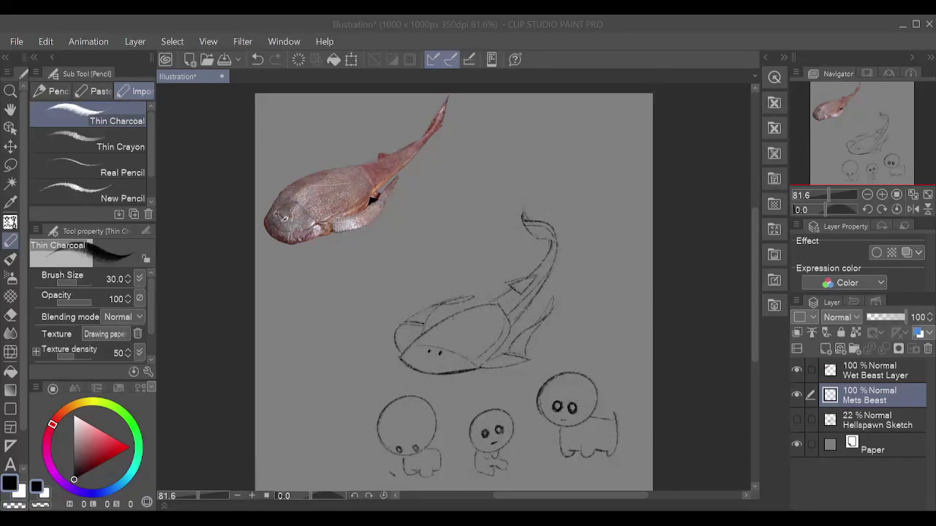
- Draw a tiny bug in front of the third doodle and label it "Bug" with a curved pointer line
{"action": "left_click_drag", "start_coordinate": [389, 476], "coordinate": [394, 479]}
{"action": "key", "text": "ctrl+z"}
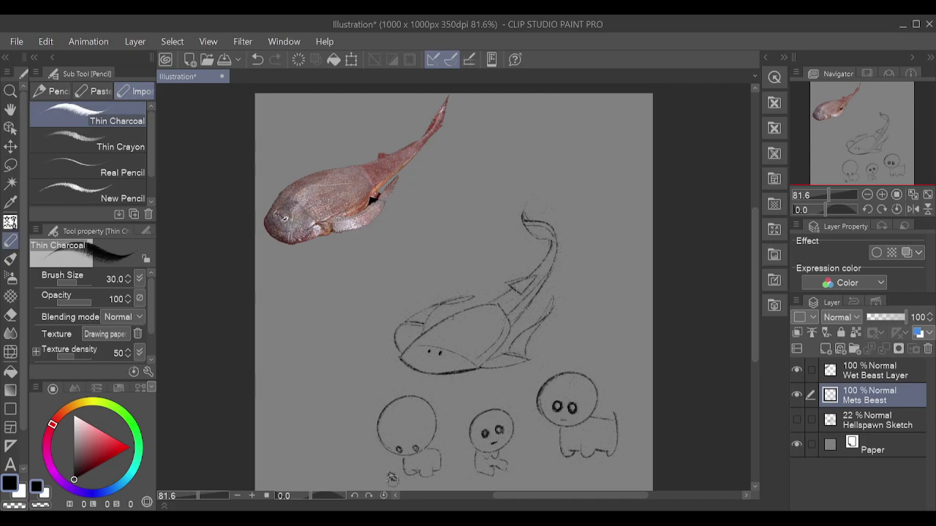
{"action": "key", "text": "ctrl+z"}
{"action": "key", "text": "ctrl+y"}
{"action": "left_click_drag", "start_coordinate": [391, 475], "coordinate": [392, 480]}
{"action": "mouse_move", "coordinate": [381, 472]}
{"action": "left_mouse_down"}
{"action": "mouse_move", "coordinate": [358, 421]}
{"action": "mouse_move", "coordinate": [370, 382]}
{"action": "mouse_move", "coordinate": [364, 372]}
{"action": "mouse_move", "coordinate": [374, 397]}
{"action": "left_mouse_up"}
{"action": "key", "text": "ctrl+z"}
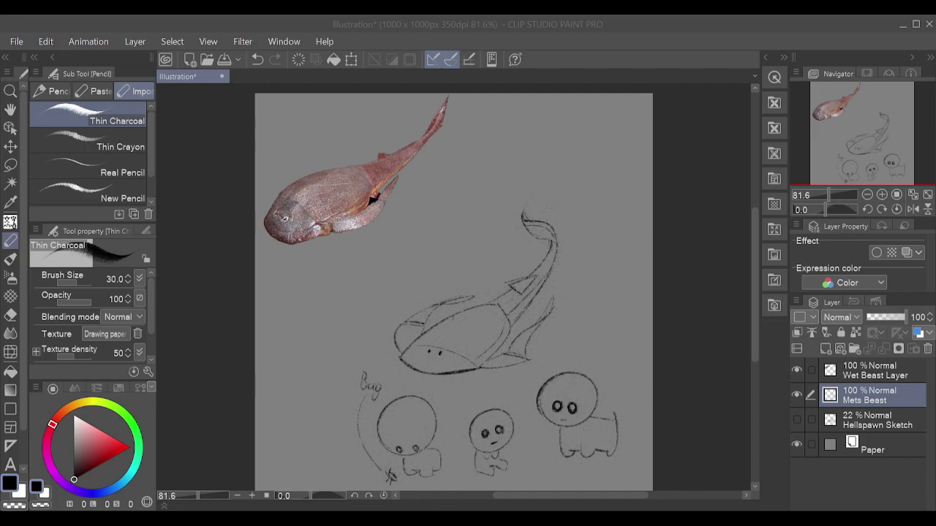
- Retouch the curved pointer line and scribble the tiny bug darker
{"action": "left_click", "coordinate": [677, 306]}
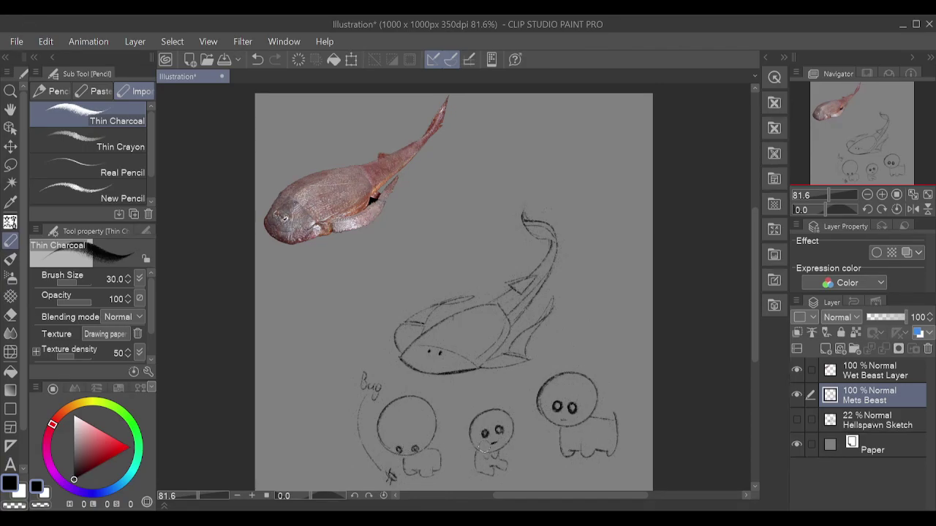
{"action": "mouse_move", "coordinate": [364, 398]}
{"action": "left_mouse_down"}
{"action": "mouse_move", "coordinate": [360, 450]}
{"action": "mouse_move", "coordinate": [381, 472]}
{"action": "left_mouse_up"}
{"action": "key", "text": "ctrl+z"}
{"action": "key", "text": "ctrl+z"}
{"action": "left_click_drag", "start_coordinate": [396, 477], "coordinate": [392, 476]}
- Doodle a frog-like head with two dark ring eyes on top, to the left of the Bug label's pointer line
{"action": "mouse_move", "coordinate": [310, 408]}
{"action": "left_mouse_down"}
{"action": "mouse_move", "coordinate": [325, 432]}
{"action": "mouse_move", "coordinate": [318, 405]}
{"action": "mouse_move", "coordinate": [295, 437]}
{"action": "mouse_move", "coordinate": [322, 407]}
{"action": "mouse_move", "coordinate": [295, 436]}
{"action": "mouse_move", "coordinate": [335, 415]}
{"action": "mouse_move", "coordinate": [303, 449]}
{"action": "mouse_move", "coordinate": [330, 408]}
{"action": "mouse_move", "coordinate": [309, 428]}
{"action": "mouse_move", "coordinate": [295, 415]}
{"action": "mouse_move", "coordinate": [341, 407]}
{"action": "mouse_move", "coordinate": [332, 418]}
{"action": "mouse_move", "coordinate": [330, 405]}
{"action": "mouse_move", "coordinate": [302, 419]}
{"action": "left_mouse_up"}
{"action": "key", "text": "ctrl+z"}
{"action": "key", "text": "ctrl+z"}
{"action": "key", "text": "ctrl+z"}
{"action": "key", "text": "ctrl+z"}
{"action": "key", "text": "ctrl+z"}
{"action": "key", "text": "ctrl+z"}
{"action": "key", "text": "ctrl+z"}
{"action": "key", "text": "ctrl+z"}
{"action": "key", "text": "ctrl+z"}
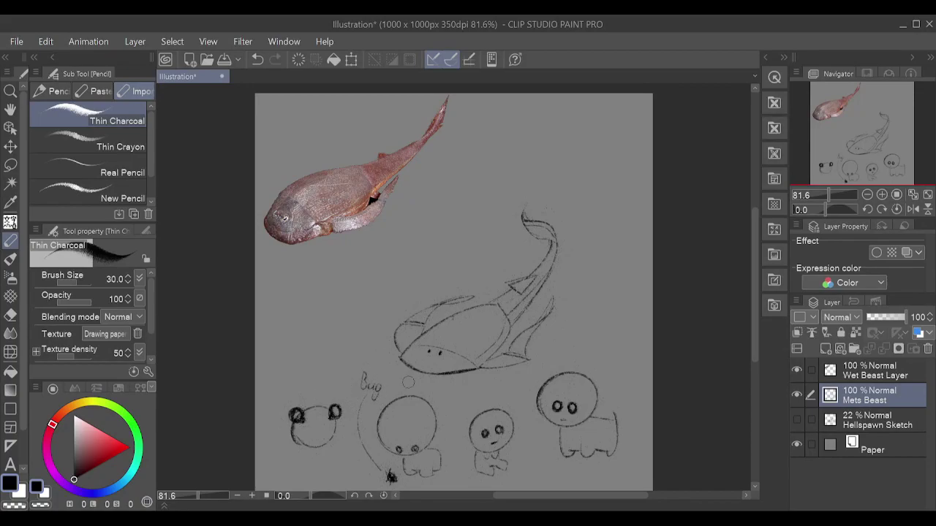
- Add a short mouth to the frog doodle and sketch its neck and upper body below the head
{"action": "left_click_drag", "start_coordinate": [316, 436], "coordinate": [322, 436]}
{"action": "key", "text": "ctrl+z"}
{"action": "key", "text": "ctrl+z"}
{"action": "mouse_move", "coordinate": [309, 454]}
{"action": "left_mouse_down"}
{"action": "mouse_move", "coordinate": [332, 454]}
{"action": "mouse_move", "coordinate": [299, 453]}
{"action": "mouse_move", "coordinate": [309, 465]}
{"action": "mouse_move", "coordinate": [316, 457]}
{"action": "mouse_move", "coordinate": [308, 485]}
{"action": "left_mouse_up"}
{"action": "key", "text": "ctrl+z"}
{"action": "key", "text": "ctrl+z"}
{"action": "key", "text": "ctrl+z"}
{"action": "key", "text": "ctrl+z"}
{"action": "mouse_move", "coordinate": [303, 452]}
{"action": "left_mouse_down"}
{"action": "mouse_move", "coordinate": [299, 484]}
{"action": "mouse_move", "coordinate": [344, 490]}
{"action": "mouse_move", "coordinate": [364, 463]}
{"action": "mouse_move", "coordinate": [338, 451]}
{"action": "mouse_move", "coordinate": [305, 456]}
{"action": "mouse_move", "coordinate": [307, 489]}
{"action": "mouse_move", "coordinate": [324, 448]}
{"action": "mouse_move", "coordinate": [332, 469]}
{"action": "left_mouse_up"}
{"action": "key", "text": "ctrl+z"}
{"action": "key", "text": "ctrl+z"}
{"action": "key", "text": "ctrl+z"}
- Draw the right side of the frog doodle's body, its Y-shaped chest lines and a foot
{"action": "left_click_drag", "start_coordinate": [338, 449], "coordinate": [337, 464]}
{"action": "mouse_move", "coordinate": [315, 461]}
{"action": "left_mouse_down"}
{"action": "mouse_move", "coordinate": [326, 457]}
{"action": "mouse_move", "coordinate": [320, 477]}
{"action": "left_mouse_up"}
{"action": "key", "text": "ctrl+z"}
{"action": "key", "text": "ctrl+z"}
{"action": "left_click_drag", "start_coordinate": [305, 485], "coordinate": [308, 488]}
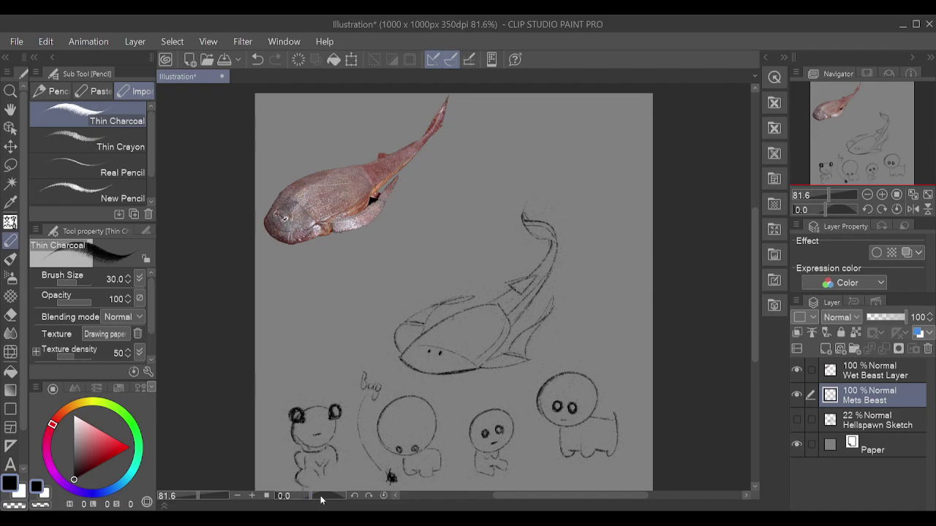
- Draw a thin line from the frog doodle's body toward the bug
{"action": "mouse_move", "coordinate": [353, 444]}
{"action": "left_mouse_down"}
{"action": "mouse_move", "coordinate": [356, 434]}
{"action": "mouse_move", "coordinate": [375, 444]}
{"action": "mouse_move", "coordinate": [380, 461]}
{"action": "left_mouse_up"}
{"action": "key", "text": "ctrl+z"}
{"action": "key", "text": "ctrl+z"}
{"action": "key", "text": "ctrl+y"}
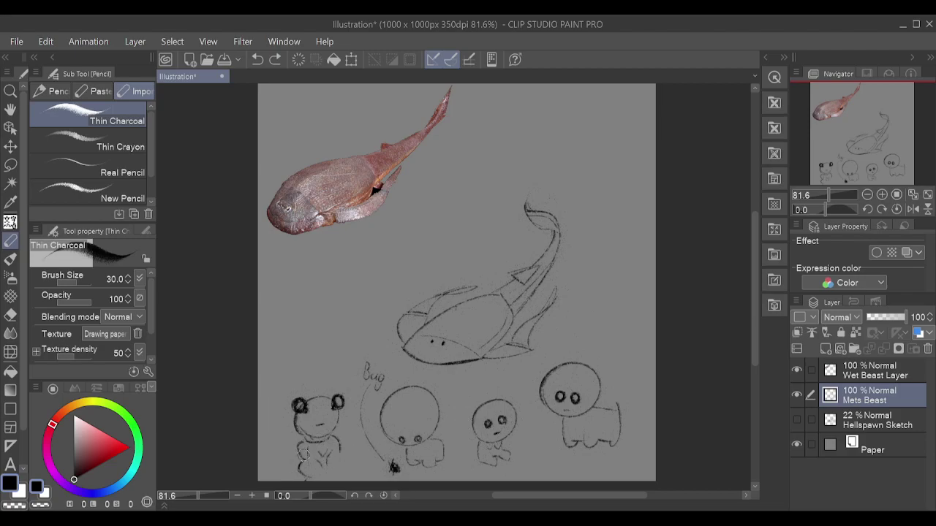
{"action": "mouse_move", "coordinate": [300, 447]}
{"action": "left_mouse_down"}
{"action": "mouse_move", "coordinate": [307, 462]}
{"action": "mouse_move", "coordinate": [343, 475]}
{"action": "mouse_move", "coordinate": [370, 475]}
{"action": "mouse_move", "coordinate": [360, 458]}
{"action": "mouse_move", "coordinate": [369, 455]}
{"action": "left_mouse_up"}
{"action": "key", "text": "ctrl+z"}
{"action": "key", "text": "ctrl+z"}
{"action": "key", "text": "ctrl+z"}
- Write BRB in large letters to the right of the armoured creature, above the first doodle
{"action": "left_click", "coordinate": [882, 194]}
{"action": "left_click", "coordinate": [882, 194]}
{"action": "mouse_move", "coordinate": [885, 151]}
{"action": "left_mouse_down"}
{"action": "mouse_move", "coordinate": [860, 179]}
{"action": "mouse_move", "coordinate": [899, 153]}
{"action": "mouse_move", "coordinate": [882, 159]}
{"action": "left_mouse_up"}
{"action": "left_click", "coordinate": [867, 195]}
{"action": "left_click", "coordinate": [868, 194]}
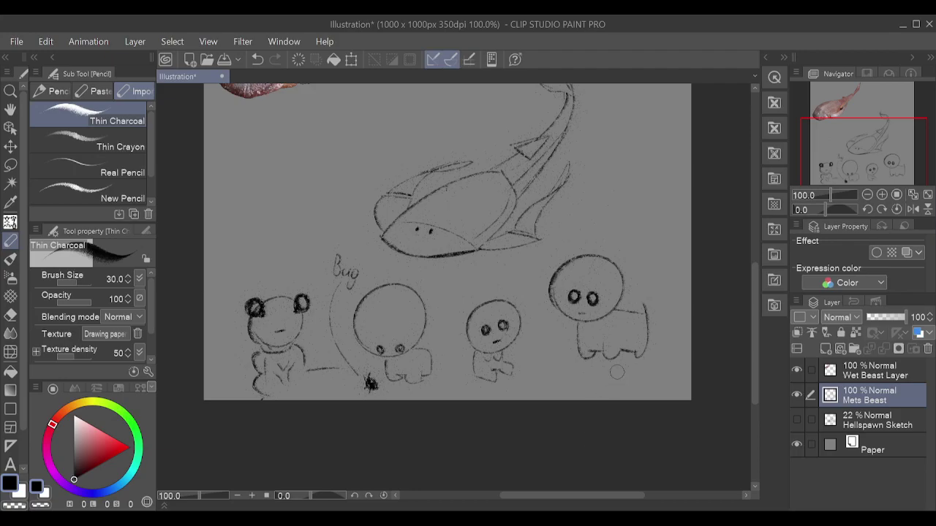
{"action": "key", "text": "alt+Tab"}
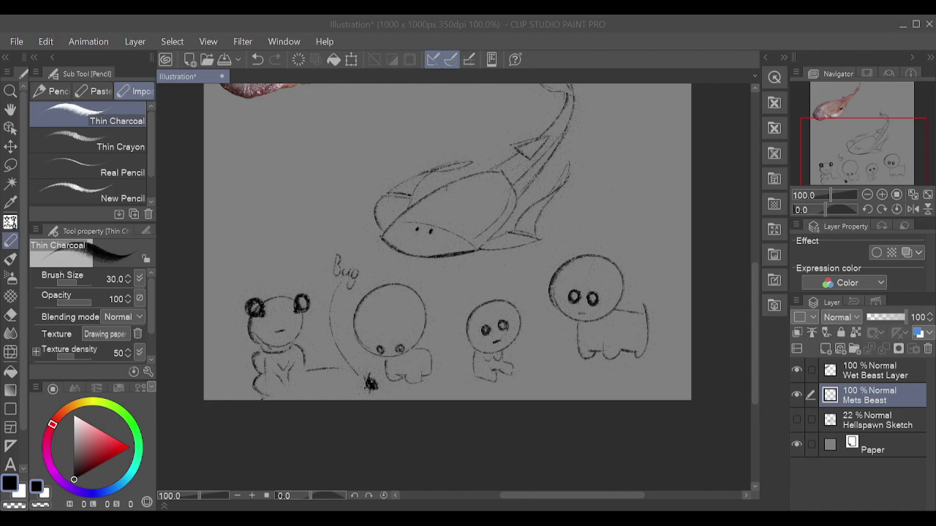
{"action": "mouse_move", "coordinate": [599, 174]}
{"action": "left_mouse_down"}
{"action": "mouse_move", "coordinate": [596, 233]}
{"action": "mouse_move", "coordinate": [618, 236]}
{"action": "left_mouse_up"}
{"action": "mouse_move", "coordinate": [621, 176]}
{"action": "left_mouse_down"}
{"action": "mouse_move", "coordinate": [625, 211]}
{"action": "mouse_move", "coordinate": [644, 237]}
{"action": "left_mouse_up"}
{"action": "left_click_drag", "start_coordinate": [648, 179], "coordinate": [650, 242]}
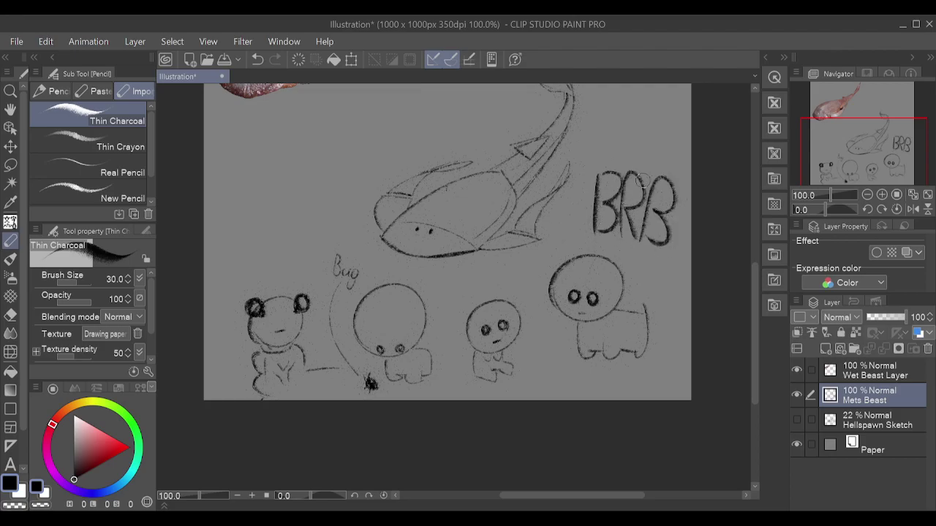
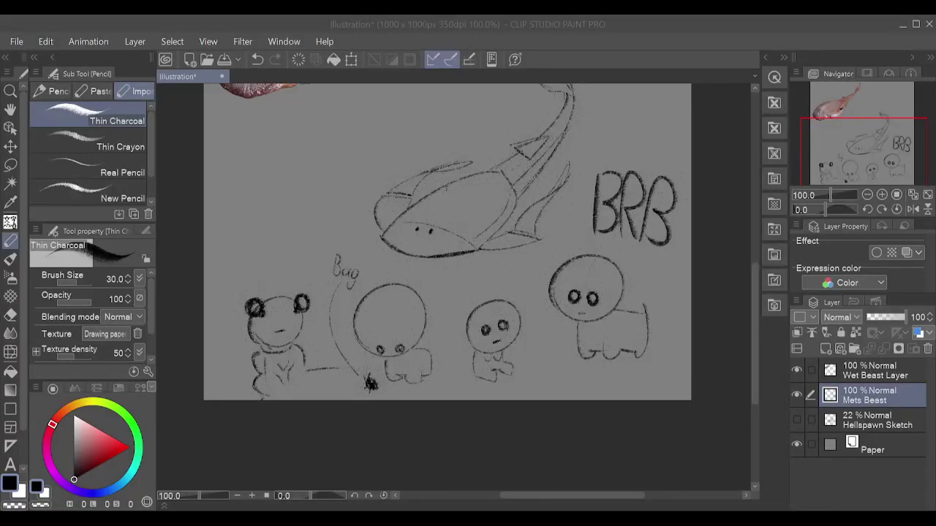
- Undo the BRB lettering
{"action": "left_click", "coordinate": [601, 428]}
{"action": "key", "text": "ctrl+z"}
{"action": "key", "text": "ctrl+z"}
{"action": "key", "text": "ctrl+z"}
{"action": "key", "text": "ctrl+z"}
{"action": "key", "text": "ctrl+z"}
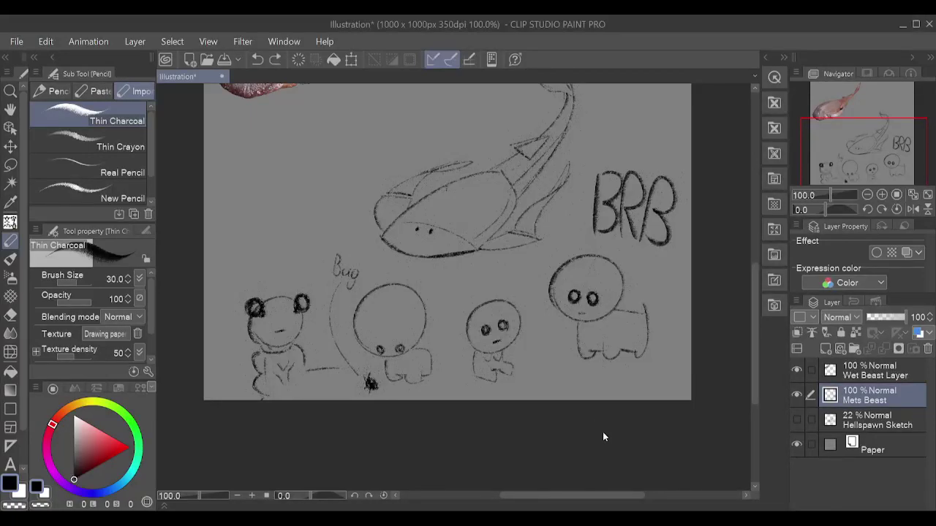
{"action": "key", "text": "ctrl+z"}
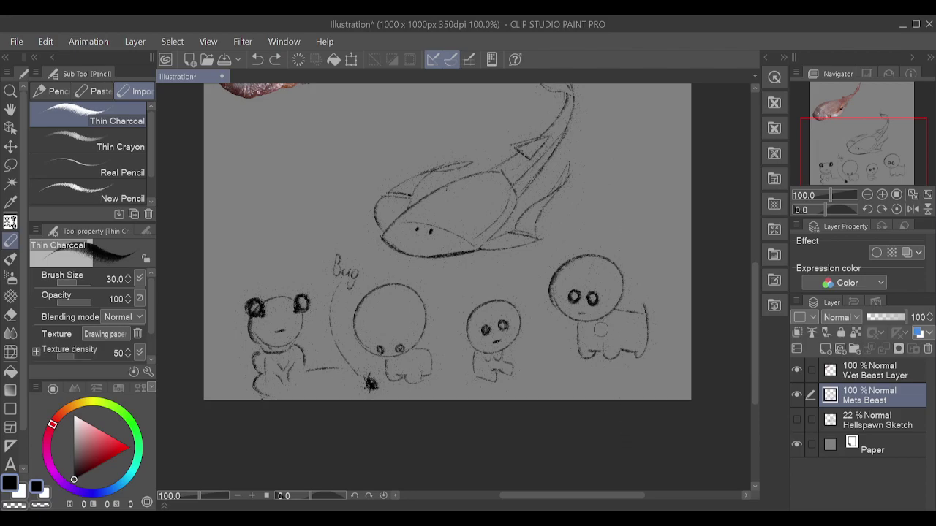
- Touch up the frog doodle's side and redraw the "Bug" lettering with darker strokes
{"action": "left_click_drag", "start_coordinate": [866, 155], "coordinate": [868, 140]}
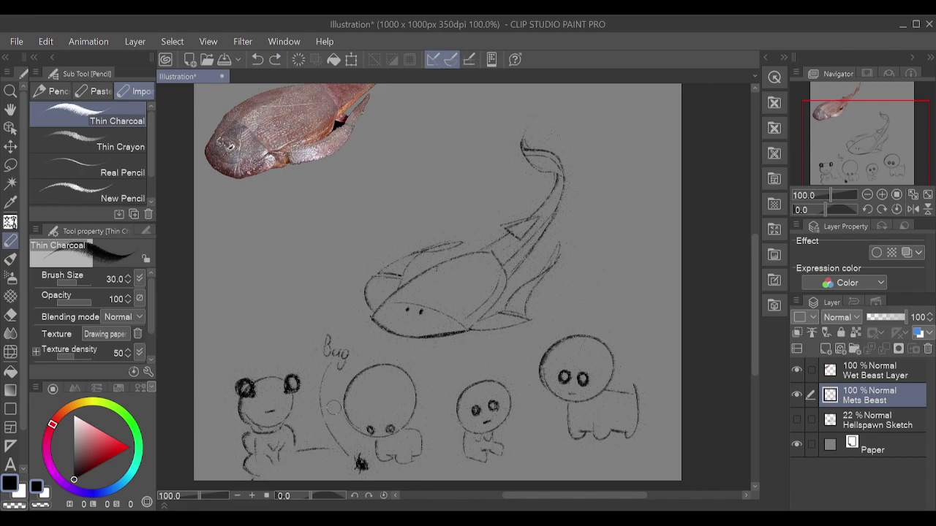
{"action": "left_click_drag", "start_coordinate": [251, 426], "coordinate": [249, 436]}
{"action": "key", "text": "ctrl+z"}
{"action": "mouse_move", "coordinate": [324, 338]}
{"action": "left_mouse_down"}
{"action": "mouse_move", "coordinate": [329, 357]}
{"action": "mouse_move", "coordinate": [345, 349]}
{"action": "mouse_move", "coordinate": [341, 361]}
{"action": "left_mouse_up"}
{"action": "key", "text": "ctrl+z"}
{"action": "key", "text": "ctrl+z"}
{"action": "key", "text": "ctrl+z"}
{"action": "key", "text": "ctrl+y"}
{"action": "key", "text": "ctrl+z"}
{"action": "key", "text": "ctrl+y"}
{"action": "key", "text": "ctrl+z"}
{"action": "mouse_move", "coordinate": [336, 367]}
{"action": "left_mouse_down"}
{"action": "mouse_move", "coordinate": [351, 350]}
{"action": "mouse_move", "coordinate": [338, 361]}
{"action": "left_mouse_up"}
{"action": "key", "text": "ctrl+z"}
{"action": "key", "text": "ctrl+z"}
{"action": "key", "text": "ctrl+y"}
- Add a small tilted oval inside the third doodle's large round head
{"action": "mouse_move", "coordinate": [373, 386]}
{"action": "left_mouse_down"}
{"action": "mouse_move", "coordinate": [414, 371]}
{"action": "mouse_move", "coordinate": [366, 402]}
{"action": "mouse_move", "coordinate": [399, 390]}
{"action": "mouse_move", "coordinate": [420, 397]}
{"action": "mouse_move", "coordinate": [399, 403]}
{"action": "mouse_move", "coordinate": [371, 395]}
{"action": "mouse_move", "coordinate": [425, 378]}
{"action": "mouse_move", "coordinate": [371, 392]}
{"action": "mouse_move", "coordinate": [376, 404]}
{"action": "mouse_move", "coordinate": [378, 393]}
{"action": "mouse_move", "coordinate": [411, 399]}
{"action": "mouse_move", "coordinate": [397, 389]}
{"action": "mouse_move", "coordinate": [374, 396]}
{"action": "left_mouse_up"}
{"action": "key", "text": "ctrl+z"}
{"action": "key", "text": "ctrl+z"}
{"action": "key", "text": "ctrl+z"}
{"action": "key", "text": "ctrl+z"}
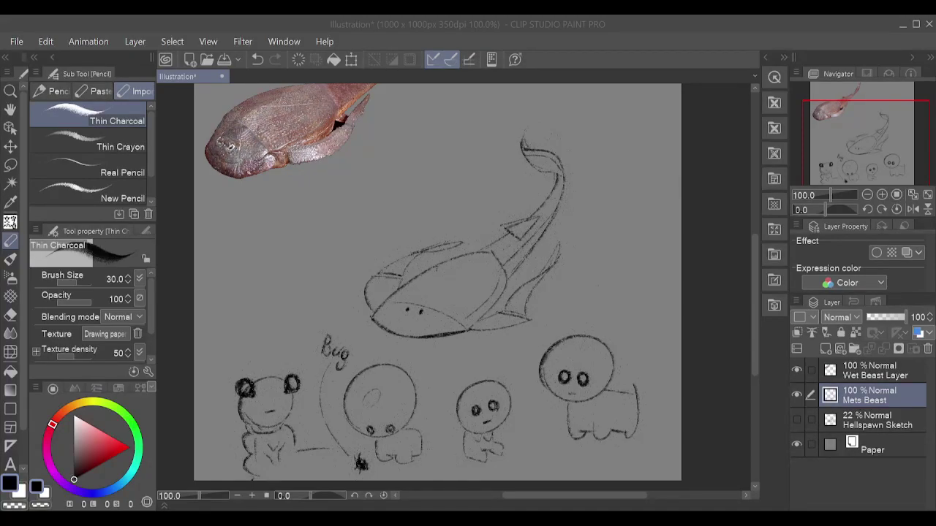
- Draw another round head outline in the empty area above the frog doodle
{"action": "left_click", "coordinate": [698, 314]}
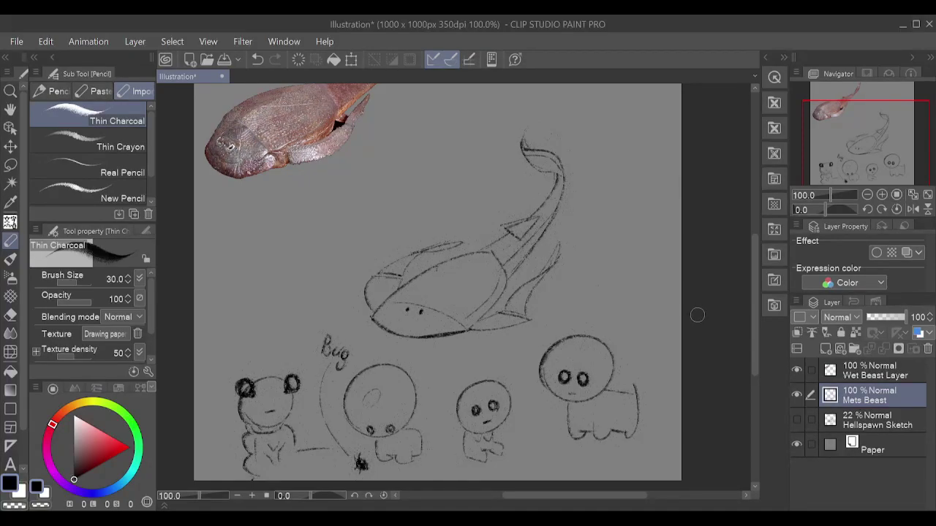
{"action": "left_click_drag", "start_coordinate": [485, 326], "coordinate": [515, 347]}
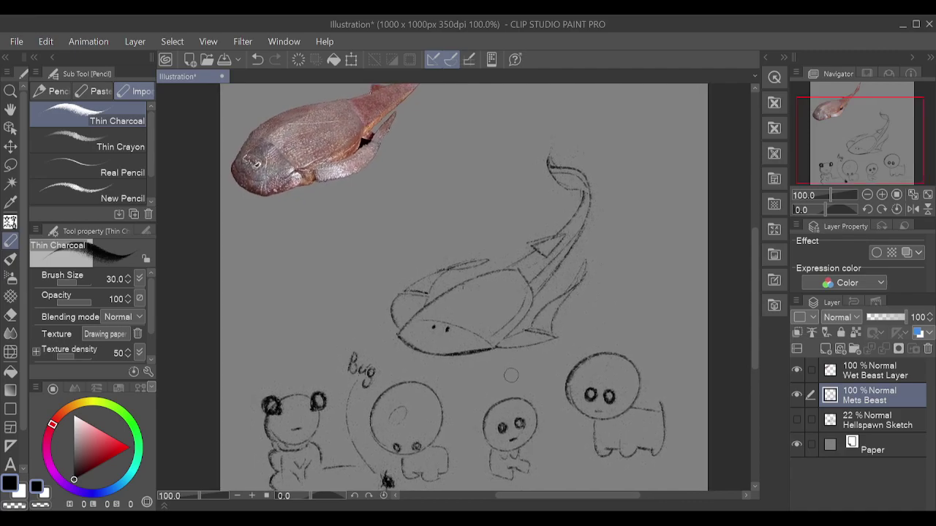
{"action": "mouse_move", "coordinate": [300, 302]}
{"action": "left_mouse_down"}
{"action": "mouse_move", "coordinate": [293, 357]}
{"action": "mouse_move", "coordinate": [329, 297]}
{"action": "mouse_move", "coordinate": [321, 294]}
{"action": "mouse_move", "coordinate": [305, 303]}
{"action": "mouse_move", "coordinate": [329, 356]}
{"action": "mouse_move", "coordinate": [312, 302]}
{"action": "mouse_move", "coordinate": [287, 311]}
{"action": "mouse_move", "coordinate": [332, 347]}
{"action": "mouse_move", "coordinate": [309, 297]}
{"action": "left_mouse_up"}
{"action": "key", "text": "ctrl+z"}
{"action": "key", "text": "ctrl+z"}
{"action": "key", "text": "ctrl+z"}
{"action": "key", "text": "ctrl+z"}
- Add two dark ring-shaped eyes low on the left of the new round head
{"action": "mouse_move", "coordinate": [290, 346]}
{"action": "left_mouse_down"}
{"action": "mouse_move", "coordinate": [371, 298]}
{"action": "mouse_move", "coordinate": [286, 334]}
{"action": "mouse_move", "coordinate": [368, 298]}
{"action": "mouse_move", "coordinate": [323, 288]}
{"action": "mouse_move", "coordinate": [295, 355]}
{"action": "mouse_move", "coordinate": [343, 295]}
{"action": "mouse_move", "coordinate": [298, 340]}
{"action": "mouse_move", "coordinate": [292, 324]}
{"action": "mouse_move", "coordinate": [298, 337]}
{"action": "mouse_move", "coordinate": [304, 323]}
{"action": "mouse_move", "coordinate": [296, 332]}
{"action": "mouse_move", "coordinate": [291, 323]}
{"action": "mouse_move", "coordinate": [327, 329]}
{"action": "left_mouse_up"}
{"action": "key", "text": "ctrl+z"}
{"action": "key", "text": "ctrl+z"}
{"action": "key", "text": "ctrl+z"}
{"action": "key", "text": "ctrl+z"}
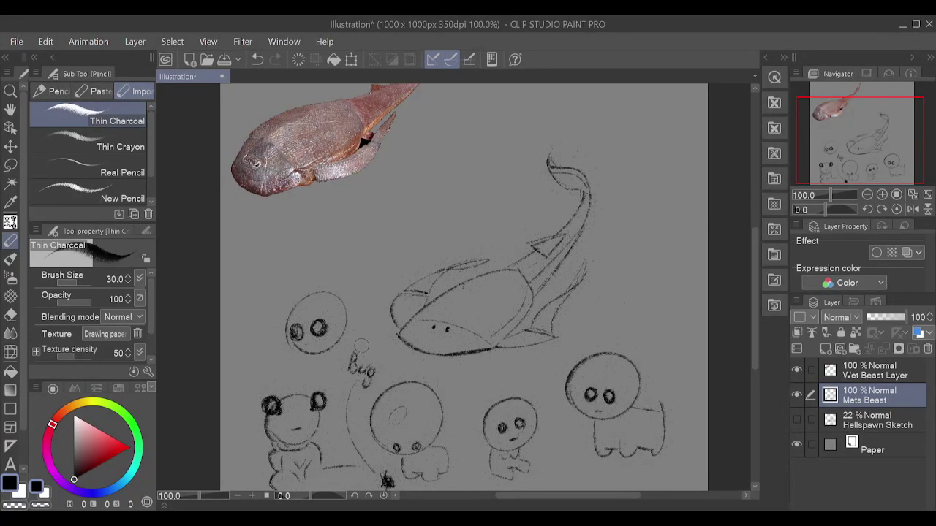
{"action": "left_click_drag", "start_coordinate": [309, 356], "coordinate": [321, 367]}
{"action": "key", "text": "ctrl+z"}
{"action": "key", "text": "ctrl+z"}
{"action": "mouse_move", "coordinate": [306, 356]}
{"action": "left_mouse_down"}
{"action": "mouse_move", "coordinate": [293, 378]}
{"action": "mouse_move", "coordinate": [284, 349]}
{"action": "mouse_move", "coordinate": [282, 372]}
{"action": "mouse_move", "coordinate": [262, 328]}
{"action": "mouse_move", "coordinate": [275, 303]}
{"action": "mouse_move", "coordinate": [264, 317]}
{"action": "mouse_move", "coordinate": [269, 353]}
{"action": "left_mouse_up"}
{"action": "key", "text": "ctrl+z"}
{"action": "key", "text": "ctrl+z"}
{"action": "key", "text": "ctrl+z"}
{"action": "key", "text": "ctrl+z"}
{"action": "mouse_move", "coordinate": [271, 321]}
{"action": "left_mouse_down"}
{"action": "mouse_move", "coordinate": [263, 346]}
{"action": "mouse_move", "coordinate": [302, 302]}
{"action": "mouse_move", "coordinate": [269, 324]}
{"action": "mouse_move", "coordinate": [264, 339]}
{"action": "mouse_move", "coordinate": [277, 349]}
{"action": "mouse_move", "coordinate": [268, 325]}
{"action": "mouse_move", "coordinate": [261, 338]}
{"action": "mouse_move", "coordinate": [268, 322]}
{"action": "mouse_move", "coordinate": [266, 336]}
{"action": "mouse_move", "coordinate": [289, 315]}
{"action": "mouse_move", "coordinate": [269, 339]}
{"action": "left_mouse_up"}
{"action": "key", "text": "ctrl+z"}
{"action": "key", "text": "ctrl+z"}
{"action": "key", "text": "ctrl+z"}
{"action": "key", "text": "ctrl+z"}
{"action": "key", "text": "ctrl+z"}
{"action": "key", "text": "ctrl+z"}
{"action": "key", "text": "ctrl+z"}
{"action": "key", "text": "ctrl+z"}
{"action": "key", "text": "ctrl+z"}
{"action": "key", "text": "ctrl+z"}
{"action": "key", "text": "ctrl+z"}
- Rough in the lower face and small body directly beneath the two-eyed round head above the frog doodle, reworking the strokes
{"action": "left_click_drag", "start_coordinate": [306, 346], "coordinate": [319, 341]}
{"action": "key", "text": "ctrl+z"}
{"action": "key", "text": "ctrl+z"}
{"action": "mouse_move", "coordinate": [306, 362]}
{"action": "left_mouse_down"}
{"action": "mouse_move", "coordinate": [316, 351]}
{"action": "mouse_move", "coordinate": [324, 362]}
{"action": "mouse_move", "coordinate": [313, 363]}
{"action": "mouse_move", "coordinate": [332, 356]}
{"action": "left_mouse_up"}
{"action": "key", "text": "ctrl+z"}
{"action": "key", "text": "ctrl+z"}
{"action": "key", "text": "ctrl+z"}
{"action": "key", "text": "ctrl+z"}
{"action": "key", "text": "ctrl+z"}
{"action": "key", "text": "ctrl+z"}
{"action": "key", "text": "ctrl+z"}
{"action": "key", "text": "ctrl+z"}
{"action": "key", "text": "ctrl+z"}
- Draw narrow side lines and stubby legs for the small body under the round head above the frog doodle
{"action": "mouse_move", "coordinate": [310, 355]}
{"action": "left_mouse_down"}
{"action": "mouse_move", "coordinate": [298, 373]}
{"action": "mouse_move", "coordinate": [326, 380]}
{"action": "left_mouse_up"}
{"action": "key", "text": "ctrl+z"}
{"action": "mouse_move", "coordinate": [316, 356]}
{"action": "left_mouse_down"}
{"action": "mouse_move", "coordinate": [311, 381]}
{"action": "mouse_move", "coordinate": [299, 373]}
{"action": "mouse_move", "coordinate": [306, 382]}
{"action": "left_mouse_up"}
{"action": "key", "text": "ctrl+z"}
{"action": "key", "text": "ctrl+z"}
{"action": "key", "text": "ctrl+z"}
{"action": "mouse_move", "coordinate": [319, 352]}
{"action": "left_mouse_down"}
{"action": "mouse_move", "coordinate": [297, 360]}
{"action": "mouse_move", "coordinate": [297, 387]}
{"action": "mouse_move", "coordinate": [305, 355]}
{"action": "mouse_move", "coordinate": [296, 380]}
{"action": "mouse_move", "coordinate": [326, 377]}
{"action": "left_mouse_up"}
{"action": "key", "text": "ctrl+z"}
{"action": "key", "text": "ctrl+z"}
{"action": "left_click_drag", "start_coordinate": [304, 346], "coordinate": [314, 345]}
{"action": "key", "text": "ctrl+z"}
- Erase the stray line crossing the small doodle's lower face and return to the Thin Charcoal pencil
{"action": "key", "text": "e"}
{"action": "left_click_drag", "start_coordinate": [314, 341], "coordinate": [315, 354]}
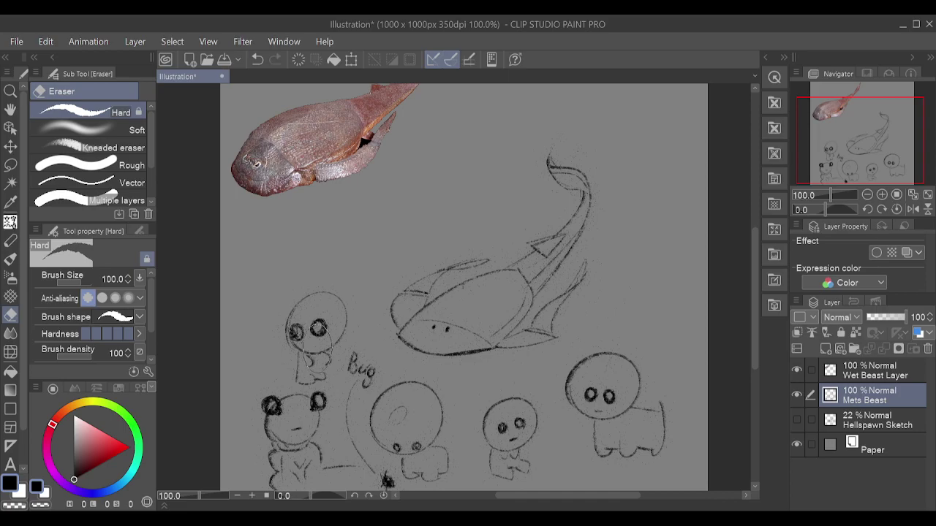
{"action": "key", "text": "p"}
{"action": "key", "text": "p"}
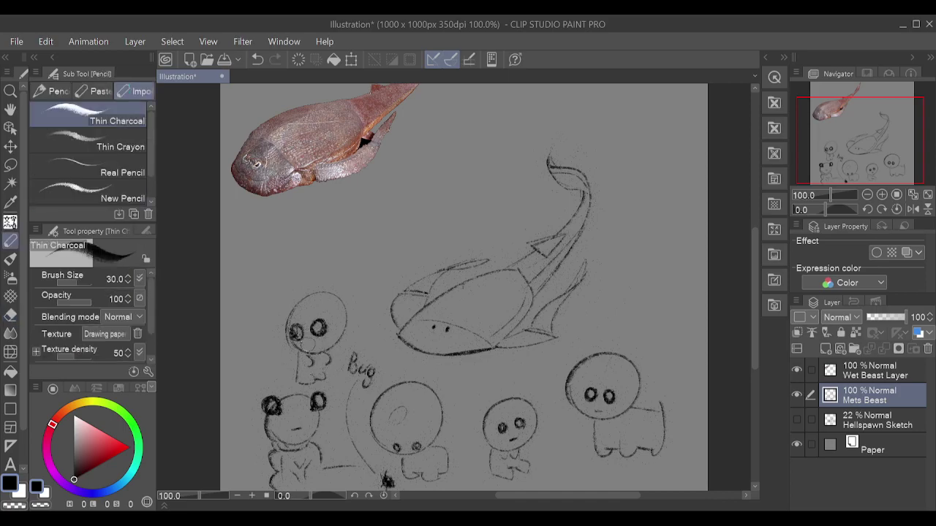
- Add a curved inner contour across the round head above the frog doodle, arching over its two ring eyes
{"action": "left_click_drag", "start_coordinate": [442, 332], "coordinate": [440, 332]}
{"action": "left_click_drag", "start_coordinate": [293, 311], "coordinate": [335, 335]}
{"action": "key", "text": "ctrl+z"}
{"action": "left_click_drag", "start_coordinate": [295, 310], "coordinate": [337, 334]}
{"action": "key", "text": "ctrl+z"}
{"action": "left_click_drag", "start_coordinate": [294, 313], "coordinate": [342, 332]}
{"action": "key", "text": "ctrl+z"}
{"action": "mouse_move", "coordinate": [292, 314]}
{"action": "left_mouse_down"}
{"action": "mouse_move", "coordinate": [322, 297]}
{"action": "mouse_move", "coordinate": [322, 349]}
{"action": "left_mouse_up"}
{"action": "key", "text": "ctrl+y"}
{"action": "key", "text": "ctrl+z"}
- Sketch a long curved line along the upper left edge of the fish creature's armour plate, redoing the stroke several times
{"action": "left_click_drag", "start_coordinate": [469, 319], "coordinate": [505, 281]}
{"action": "key", "text": "ctrl+z"}
{"action": "mouse_move", "coordinate": [455, 308]}
{"action": "left_mouse_down"}
{"action": "mouse_move", "coordinate": [494, 285]}
{"action": "mouse_move", "coordinate": [459, 314]}
{"action": "left_mouse_up"}
{"action": "key", "text": "ctrl+z"}
{"action": "left_click_drag", "start_coordinate": [498, 283], "coordinate": [485, 293]}
{"action": "key", "text": "ctrl+z"}
{"action": "key", "text": "ctrl+z"}
{"action": "key", "text": "ctrl+z"}
{"action": "left_click_drag", "start_coordinate": [457, 316], "coordinate": [514, 270]}
{"action": "key", "text": "ctrl+z"}
{"action": "key", "text": "ctrl+z"}
{"action": "left_click_drag", "start_coordinate": [505, 274], "coordinate": [439, 323]}
{"action": "left_click_drag", "start_coordinate": [513, 271], "coordinate": [517, 272]}
{"action": "key", "text": "ctrl+z"}
{"action": "mouse_move", "coordinate": [448, 321]}
{"action": "left_mouse_down"}
{"action": "mouse_move", "coordinate": [497, 280]}
{"action": "mouse_move", "coordinate": [441, 326]}
{"action": "left_mouse_up"}
{"action": "key", "text": "ctrl+z"}
{"action": "key", "text": "ctrl+z"}
{"action": "key", "text": "ctrl+z"}
{"action": "mouse_move", "coordinate": [514, 272]}
{"action": "left_mouse_down"}
{"action": "mouse_move", "coordinate": [454, 306]}
{"action": "mouse_move", "coordinate": [444, 322]}
{"action": "left_mouse_up"}
{"action": "key", "text": "ctrl+z"}
{"action": "key", "text": "ctrl+y"}
{"action": "key", "text": "ctrl+z"}
- Draw a curved mouth line on the fish creature's face below its two small eyes
{"action": "mouse_move", "coordinate": [425, 328]}
{"action": "left_mouse_down"}
{"action": "mouse_move", "coordinate": [424, 337]}
{"action": "mouse_move", "coordinate": [412, 334]}
{"action": "left_mouse_up"}
{"action": "key", "text": "ctrl+z"}
{"action": "key", "text": "ctrl+y"}
{"action": "key", "text": "ctrl+z"}
{"action": "key", "text": "ctrl+y"}
{"action": "key", "text": "ctrl+z"}
{"action": "key", "text": "ctrl+y"}
{"action": "key", "text": "ctrl+z"}
{"action": "key", "text": "ctrl+y"}
{"action": "key", "text": "ctrl+z"}
{"action": "left_click_drag", "start_coordinate": [419, 340], "coordinate": [450, 347]}
{"action": "key", "text": "ctrl+z"}
{"action": "key", "text": "ctrl+z"}
{"action": "key", "text": "ctrl+z"}
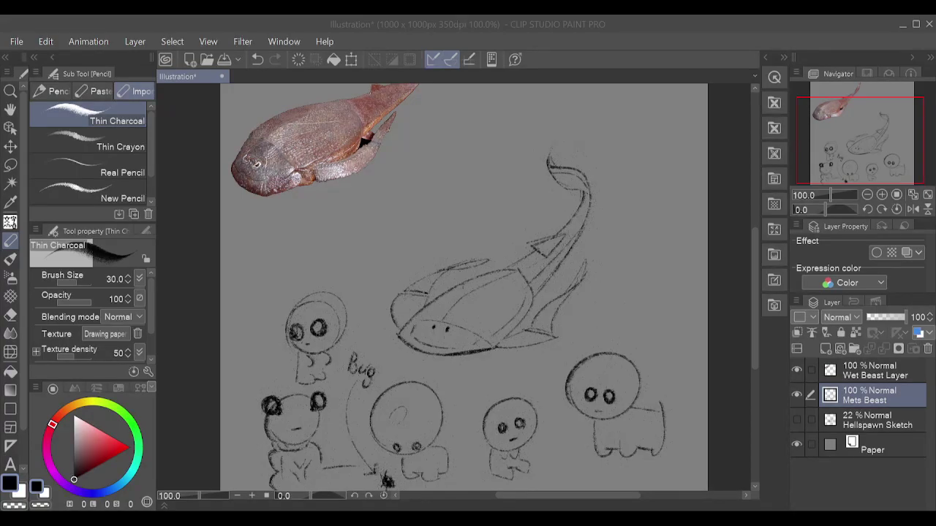
- Draw a round head outline with a small dark pointed shape on its left, in the empty area beside the fish's fin
{"action": "mouse_move", "coordinate": [651, 284]}
{"action": "left_mouse_down"}
{"action": "mouse_move", "coordinate": [654, 339]}
{"action": "mouse_move", "coordinate": [664, 278]}
{"action": "mouse_move", "coordinate": [676, 281]}
{"action": "mouse_move", "coordinate": [672, 305]}
{"action": "mouse_move", "coordinate": [628, 286]}
{"action": "mouse_move", "coordinate": [681, 288]}
{"action": "mouse_move", "coordinate": [629, 316]}
{"action": "mouse_move", "coordinate": [661, 295]}
{"action": "mouse_move", "coordinate": [666, 313]}
{"action": "mouse_move", "coordinate": [619, 299]}
{"action": "mouse_move", "coordinate": [645, 280]}
{"action": "mouse_move", "coordinate": [636, 341]}
{"action": "mouse_move", "coordinate": [670, 286]}
{"action": "mouse_move", "coordinate": [626, 317]}
{"action": "mouse_move", "coordinate": [623, 309]}
{"action": "mouse_move", "coordinate": [630, 329]}
{"action": "mouse_move", "coordinate": [646, 330]}
{"action": "mouse_move", "coordinate": [635, 331]}
{"action": "mouse_move", "coordinate": [622, 312]}
{"action": "left_mouse_up"}
{"action": "key", "text": "ctrl+z"}
{"action": "key", "text": "ctrl+z"}
{"action": "key", "text": "ctrl+z"}
{"action": "key", "text": "ctrl+z"}
{"action": "key", "text": "ctrl+z"}
{"action": "key", "text": "ctrl+z"}
{"action": "key", "text": "ctrl+z"}
{"action": "key", "text": "ctrl+z"}
{"action": "key", "text": "ctrl+z"}
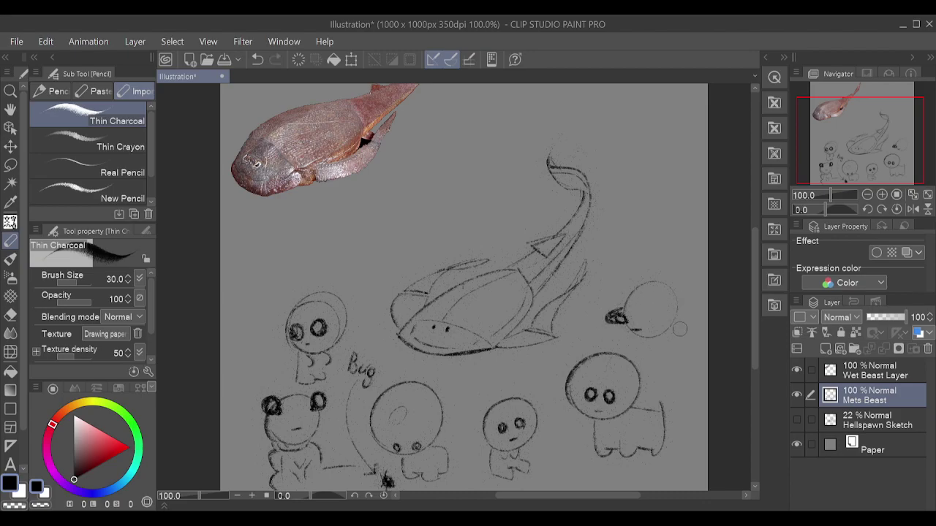
- Scribble a dark oval behind the pointed shape and outline a tall oval eye inside the new round head
{"action": "left_click_drag", "start_coordinate": [591, 317], "coordinate": [615, 274]}
{"action": "key", "text": "ctrl+z"}
{"action": "key", "text": "ctrl+z"}
{"action": "key", "text": "ctrl+z"}
{"action": "mouse_move", "coordinate": [609, 317]}
{"action": "left_mouse_down"}
{"action": "mouse_move", "coordinate": [589, 296]}
{"action": "mouse_move", "coordinate": [615, 316]}
{"action": "mouse_move", "coordinate": [652, 294]}
{"action": "mouse_move", "coordinate": [638, 311]}
{"action": "mouse_move", "coordinate": [657, 307]}
{"action": "mouse_move", "coordinate": [647, 332]}
{"action": "mouse_move", "coordinate": [650, 304]}
{"action": "mouse_move", "coordinate": [639, 320]}
{"action": "mouse_move", "coordinate": [666, 301]}
{"action": "mouse_move", "coordinate": [644, 325]}
{"action": "mouse_move", "coordinate": [645, 293]}
{"action": "mouse_move", "coordinate": [637, 320]}
{"action": "mouse_move", "coordinate": [649, 306]}
{"action": "mouse_move", "coordinate": [617, 316]}
{"action": "left_mouse_up"}
{"action": "key", "text": "ctrl+z"}
{"action": "key", "text": "ctrl+z"}
{"action": "key", "text": "ctrl+z"}
{"action": "key", "text": "ctrl+z"}
{"action": "key", "text": "ctrl+z"}
{"action": "mouse_move", "coordinate": [615, 314]}
{"action": "left_mouse_down"}
{"action": "mouse_move", "coordinate": [601, 323]}
{"action": "mouse_move", "coordinate": [590, 311]}
{"action": "mouse_move", "coordinate": [602, 319]}
{"action": "mouse_move", "coordinate": [610, 289]}
{"action": "left_mouse_up"}
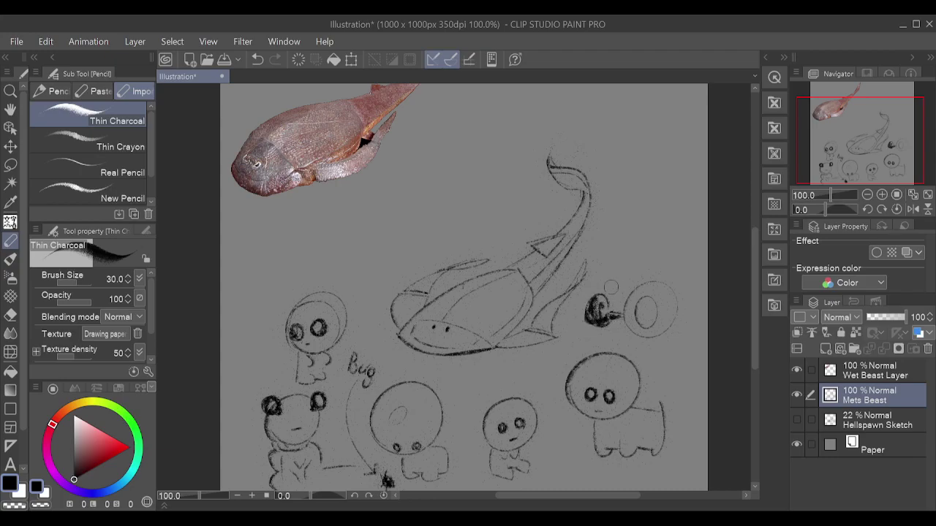
- Shade the tall oval eye in the new head and darken the oval shape beside it
{"action": "mouse_move", "coordinate": [647, 316]}
{"action": "left_mouse_down"}
{"action": "mouse_move", "coordinate": [637, 322]}
{"action": "mouse_move", "coordinate": [642, 307]}
{"action": "mouse_move", "coordinate": [651, 314]}
{"action": "left_mouse_up"}
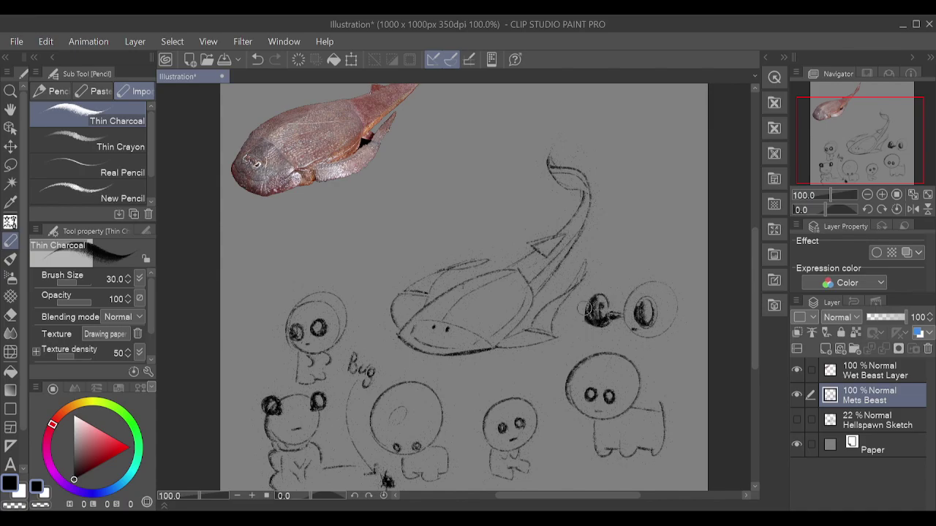
{"action": "left_click_drag", "start_coordinate": [607, 297], "coordinate": [593, 328]}
{"action": "key", "text": "ctrl+z"}
{"action": "key", "text": "ctrl+y"}
- Try lettering "See" above the new one-eyed head and undo it
{"action": "mouse_move", "coordinate": [630, 241]}
{"action": "left_mouse_down"}
{"action": "mouse_move", "coordinate": [661, 239]}
{"action": "mouse_move", "coordinate": [662, 246]}
{"action": "left_mouse_up"}
{"action": "key", "text": "ctrl+z"}
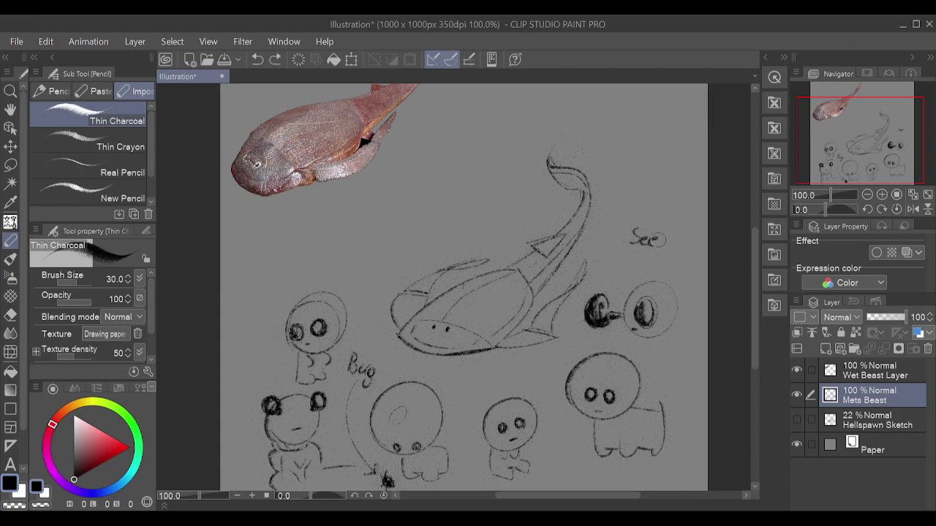
{"action": "key", "text": "ctrl+z"}
{"action": "key", "text": "ctrl+z"}
{"action": "key", "text": "ctrl+z"}
{"action": "key", "text": "ctrl+z"}
- Try a small sloping body with short legs behind the one-eyed round head
{"action": "left_click_drag", "start_coordinate": [595, 326], "coordinate": [616, 309]}
{"action": "key", "text": "ctrl+z"}
{"action": "mouse_move", "coordinate": [635, 330]}
{"action": "left_mouse_down"}
{"action": "mouse_move", "coordinate": [661, 338]}
{"action": "mouse_move", "coordinate": [651, 322]}
{"action": "mouse_move", "coordinate": [650, 354]}
{"action": "mouse_move", "coordinate": [662, 343]}
{"action": "mouse_move", "coordinate": [647, 340]}
{"action": "mouse_move", "coordinate": [644, 353]}
{"action": "mouse_move", "coordinate": [668, 347]}
{"action": "mouse_move", "coordinate": [648, 338]}
{"action": "mouse_move", "coordinate": [645, 352]}
{"action": "mouse_move", "coordinate": [671, 347]}
{"action": "mouse_move", "coordinate": [650, 345]}
{"action": "mouse_move", "coordinate": [661, 357]}
{"action": "mouse_move", "coordinate": [671, 343]}
{"action": "mouse_move", "coordinate": [660, 357]}
{"action": "mouse_move", "coordinate": [669, 348]}
{"action": "mouse_move", "coordinate": [677, 361]}
{"action": "mouse_move", "coordinate": [692, 347]}
{"action": "mouse_move", "coordinate": [669, 329]}
{"action": "left_mouse_up"}
{"action": "key", "text": "ctrl+z"}
{"action": "key", "text": "ctrl+z"}
{"action": "key", "text": "ctrl+z"}
{"action": "key", "text": "ctrl+z"}
{"action": "key", "text": "ctrl+z"}
{"action": "key", "text": "ctrl+z"}
{"action": "key", "text": "ctrl+z"}
{"action": "key", "text": "ctrl+z"}
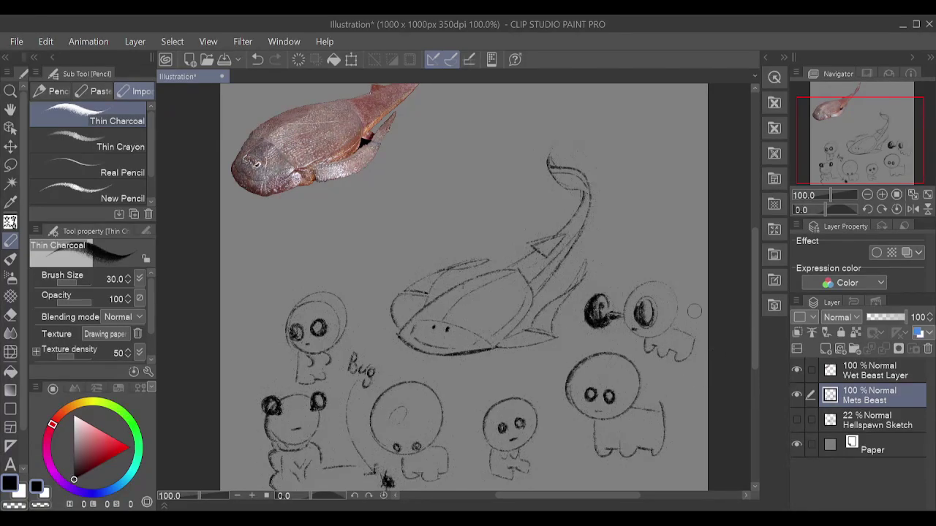
- Darken the one-eyed head's large oval eye and redraw its body as a small flat-backed shape with short legs
{"action": "mouse_move", "coordinate": [642, 325]}
{"action": "left_mouse_down"}
{"action": "mouse_move", "coordinate": [664, 305]}
{"action": "mouse_move", "coordinate": [643, 302]}
{"action": "mouse_move", "coordinate": [641, 320]}
{"action": "mouse_move", "coordinate": [663, 297]}
{"action": "mouse_move", "coordinate": [648, 326]}
{"action": "left_mouse_up"}
{"action": "key", "text": "ctrl+z"}
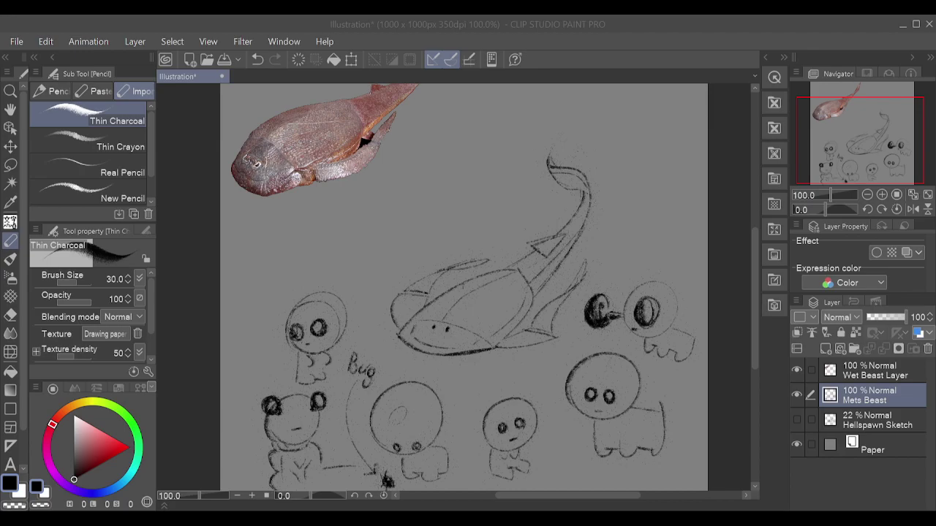
{"action": "key", "text": "ctrl+z"}
{"action": "key", "text": "ctrl+z"}
{"action": "mouse_move", "coordinate": [644, 302]}
{"action": "left_mouse_down"}
{"action": "mouse_move", "coordinate": [647, 324]}
{"action": "mouse_move", "coordinate": [654, 295]}
{"action": "mouse_move", "coordinate": [648, 324]}
{"action": "mouse_move", "coordinate": [660, 306]}
{"action": "mouse_move", "coordinate": [647, 324]}
{"action": "mouse_move", "coordinate": [639, 313]}
{"action": "mouse_move", "coordinate": [653, 325]}
{"action": "mouse_move", "coordinate": [656, 300]}
{"action": "mouse_move", "coordinate": [673, 324]}
{"action": "mouse_move", "coordinate": [654, 337]}
{"action": "mouse_move", "coordinate": [650, 309]}
{"action": "mouse_move", "coordinate": [642, 324]}
{"action": "mouse_move", "coordinate": [657, 320]}
{"action": "mouse_move", "coordinate": [647, 294]}
{"action": "mouse_move", "coordinate": [650, 348]}
{"action": "mouse_move", "coordinate": [661, 337]}
{"action": "mouse_move", "coordinate": [656, 349]}
{"action": "mouse_move", "coordinate": [647, 340]}
{"action": "mouse_move", "coordinate": [657, 357]}
{"action": "mouse_move", "coordinate": [646, 340]}
{"action": "mouse_move", "coordinate": [649, 355]}
{"action": "mouse_move", "coordinate": [695, 352]}
{"action": "mouse_move", "coordinate": [680, 350]}
{"action": "mouse_move", "coordinate": [688, 357]}
{"action": "mouse_move", "coordinate": [695, 345]}
{"action": "mouse_move", "coordinate": [681, 350]}
{"action": "mouse_move", "coordinate": [690, 351]}
{"action": "mouse_move", "coordinate": [680, 322]}
{"action": "left_mouse_up"}
{"action": "key", "text": "ctrl+z"}
{"action": "key", "text": "ctrl+z"}
{"action": "key", "text": "ctrl+z"}
{"action": "key", "text": "ctrl+z"}
{"action": "key", "text": "ctrl+z"}
{"action": "key", "text": "ctrl+z"}
{"action": "key", "text": "ctrl+z"}
{"action": "key", "text": "ctrl+z"}
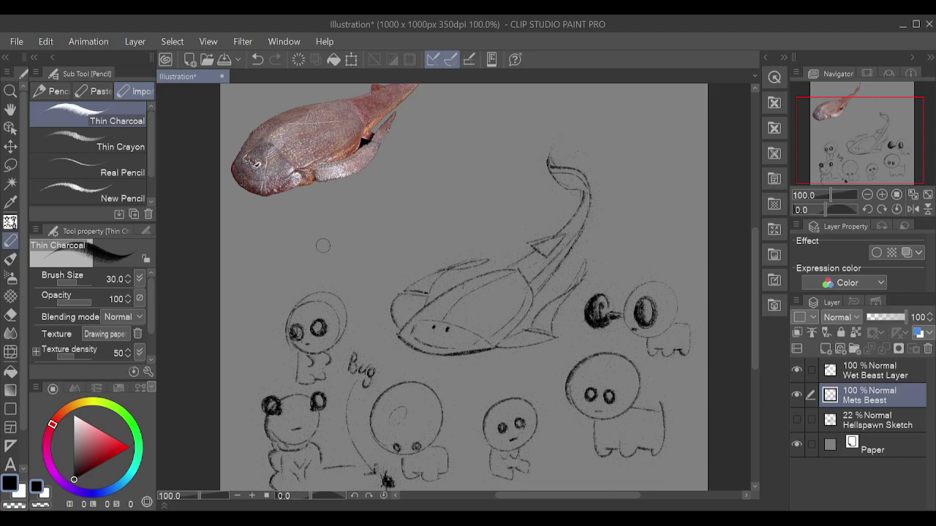
- Draw a large tilted oval head above the small two-eyed doodle below the reference fish
{"action": "left_click_drag", "start_coordinate": [323, 258], "coordinate": [271, 294]}
{"action": "key", "text": "ctrl+z"}
{"action": "mouse_move", "coordinate": [321, 274]}
{"action": "left_mouse_down"}
{"action": "mouse_move", "coordinate": [279, 293]}
{"action": "mouse_move", "coordinate": [334, 254]}
{"action": "mouse_move", "coordinate": [253, 275]}
{"action": "mouse_move", "coordinate": [297, 295]}
{"action": "mouse_move", "coordinate": [244, 291]}
{"action": "mouse_move", "coordinate": [301, 306]}
{"action": "mouse_move", "coordinate": [275, 259]}
{"action": "mouse_move", "coordinate": [253, 314]}
{"action": "left_mouse_up"}
{"action": "key", "text": "ctrl+z"}
{"action": "key", "text": "ctrl+z"}
{"action": "key", "text": "ctrl+z"}
{"action": "key", "text": "ctrl+z"}
{"action": "mouse_move", "coordinate": [277, 258]}
{"action": "left_mouse_down"}
{"action": "mouse_move", "coordinate": [306, 266]}
{"action": "mouse_move", "coordinate": [246, 283]}
{"action": "left_mouse_up"}
{"action": "key", "text": "ctrl+z"}
{"action": "mouse_move", "coordinate": [266, 319]}
{"action": "left_mouse_down"}
{"action": "mouse_move", "coordinate": [263, 260]}
{"action": "mouse_move", "coordinate": [257, 320]}
{"action": "left_mouse_up"}
{"action": "left_click_drag", "start_coordinate": [275, 280], "coordinate": [277, 287]}
{"action": "key", "text": "ctrl+z"}
{"action": "key", "text": "ctrl+z"}
{"action": "key", "text": "ctrl+z"}
{"action": "key", "text": "ctrl+z"}
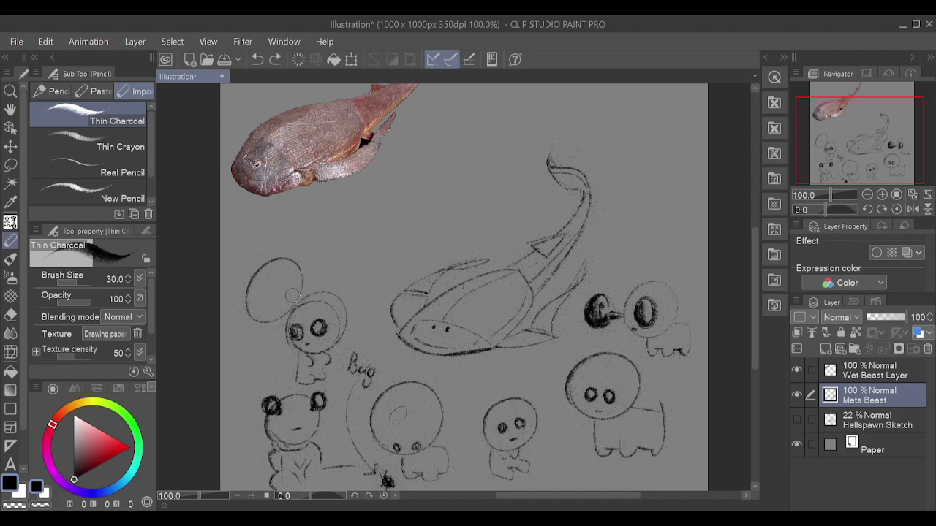
- Add two small dot eyes near the lower edge of the tilted oval head
{"action": "left_click_drag", "start_coordinate": [291, 296], "coordinate": [295, 296]}
{"action": "key", "text": "ctrl+z"}
{"action": "key", "text": "ctrl+z"}
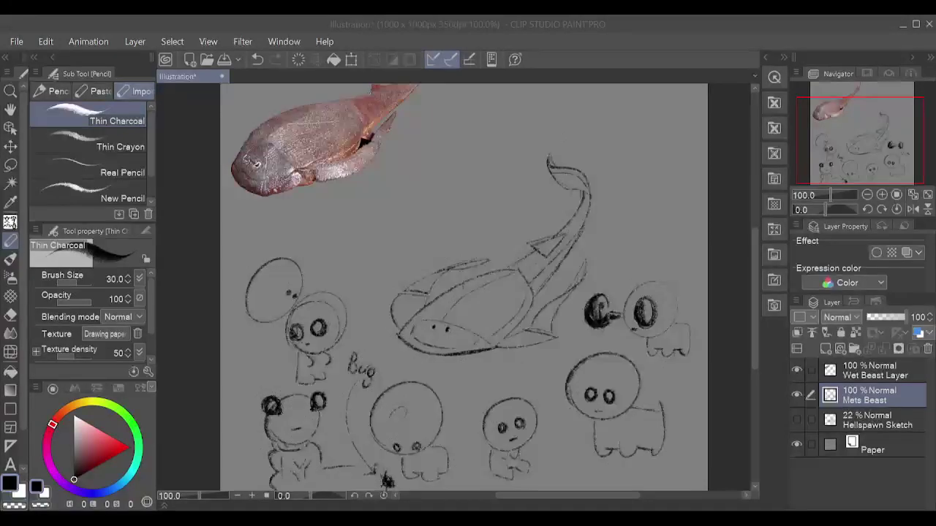
- Try a small oval head between the large round-headed doodle and the small sitting doodle, and undo it
{"action": "mouse_move", "coordinate": [480, 367]}
{"action": "left_mouse_down"}
{"action": "mouse_move", "coordinate": [465, 398]}
{"action": "mouse_move", "coordinate": [485, 366]}
{"action": "mouse_move", "coordinate": [500, 393]}
{"action": "mouse_move", "coordinate": [483, 388]}
{"action": "mouse_move", "coordinate": [490, 342]}
{"action": "mouse_move", "coordinate": [479, 371]}
{"action": "mouse_move", "coordinate": [482, 407]}
{"action": "mouse_move", "coordinate": [465, 372]}
{"action": "mouse_move", "coordinate": [492, 382]}
{"action": "mouse_move", "coordinate": [461, 384]}
{"action": "mouse_move", "coordinate": [521, 372]}
{"action": "mouse_move", "coordinate": [496, 373]}
{"action": "mouse_move", "coordinate": [456, 406]}
{"action": "mouse_move", "coordinate": [516, 373]}
{"action": "mouse_move", "coordinate": [502, 365]}
{"action": "mouse_move", "coordinate": [471, 407]}
{"action": "mouse_move", "coordinate": [486, 362]}
{"action": "mouse_move", "coordinate": [499, 381]}
{"action": "mouse_move", "coordinate": [476, 365]}
{"action": "left_mouse_up"}
{"action": "key", "text": "ctrl+z"}
{"action": "key", "text": "ctrl+z"}
{"action": "key", "text": "ctrl+z"}
{"action": "key", "text": "ctrl+z"}
{"action": "key", "text": "ctrl+z"}
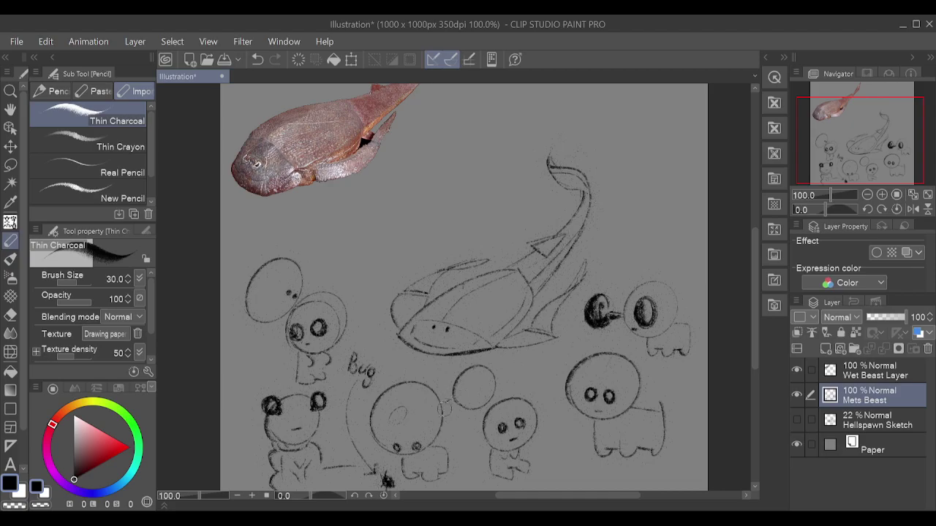
{"action": "key", "text": "ctrl+z"}
- Add a small mouth to the tilted oval head and sweep a long curved back line from it to the canvas edge
{"action": "left_click", "coordinate": [291, 298]}
{"action": "mouse_move", "coordinate": [283, 256]}
{"action": "left_mouse_down"}
{"action": "mouse_move", "coordinate": [259, 232]}
{"action": "mouse_move", "coordinate": [220, 231]}
{"action": "left_mouse_up"}
{"action": "key", "text": "ctrl+z"}
{"action": "left_click_drag", "start_coordinate": [295, 262], "coordinate": [199, 227]}
{"action": "key", "text": "ctrl+z"}
{"action": "mouse_move", "coordinate": [300, 265]}
{"action": "left_mouse_down"}
{"action": "mouse_move", "coordinate": [238, 223]}
{"action": "mouse_move", "coordinate": [221, 224]}
{"action": "left_mouse_up"}
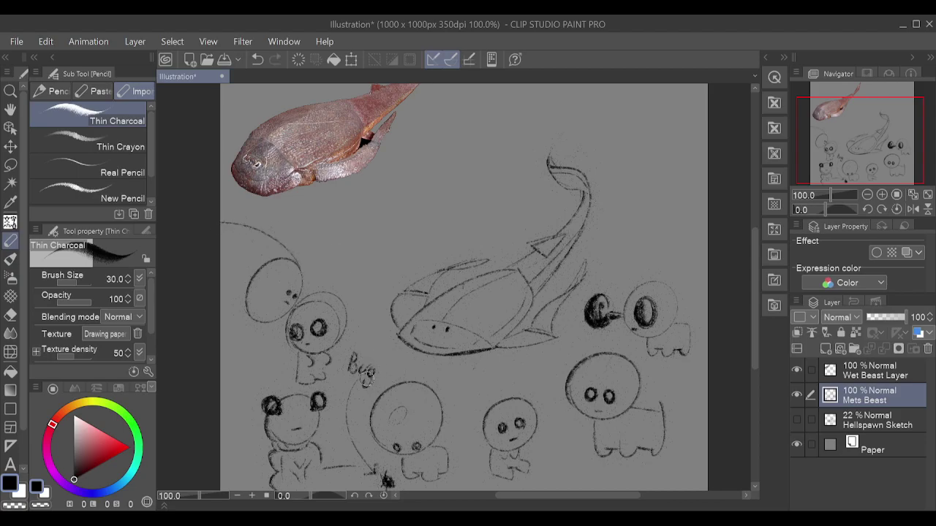
- Draw a long thin leg with a flat foot beneath the tilted oval head
{"action": "left_click_drag", "start_coordinate": [264, 325], "coordinate": [258, 368]}
{"action": "key", "text": "ctrl+z"}
{"action": "key", "text": "ctrl+z"}
{"action": "left_click_drag", "start_coordinate": [261, 327], "coordinate": [270, 364]}
{"action": "key", "text": "ctrl+z"}
{"action": "mouse_move", "coordinate": [265, 370]}
{"action": "left_mouse_down"}
{"action": "mouse_move", "coordinate": [237, 364]}
{"action": "mouse_move", "coordinate": [263, 337]}
{"action": "mouse_move", "coordinate": [261, 371]}
{"action": "mouse_move", "coordinate": [242, 349]}
{"action": "mouse_move", "coordinate": [234, 357]}
{"action": "mouse_move", "coordinate": [221, 329]}
{"action": "mouse_move", "coordinate": [246, 330]}
{"action": "mouse_move", "coordinate": [243, 365]}
{"action": "mouse_move", "coordinate": [229, 374]}
{"action": "mouse_move", "coordinate": [240, 374]}
{"action": "mouse_move", "coordinate": [246, 353]}
{"action": "mouse_move", "coordinate": [263, 361]}
{"action": "mouse_move", "coordinate": [258, 370]}
{"action": "mouse_move", "coordinate": [268, 365]}
{"action": "mouse_move", "coordinate": [230, 378]}
{"action": "mouse_move", "coordinate": [271, 353]}
{"action": "left_mouse_up"}
{"action": "key", "text": "ctrl+z"}
{"action": "key", "text": "ctrl+z"}
{"action": "key", "text": "ctrl+z"}
{"action": "key", "text": "ctrl+z"}
{"action": "key", "text": "ctrl+z"}
{"action": "key", "text": "ctrl+z"}
{"action": "key", "text": "ctrl+z"}
{"action": "key", "text": "ctrl+z"}
{"action": "left_click_drag", "start_coordinate": [223, 370], "coordinate": [247, 367]}
{"action": "left_click_drag", "start_coordinate": [271, 341], "coordinate": [271, 362]}
{"action": "key", "text": "ctrl+z"}
- Draw a curved line from behind the tilted oval head down to the flat foot to close the leg
{"action": "left_click_drag", "start_coordinate": [243, 349], "coordinate": [234, 295]}
{"action": "key", "text": "ctrl+z"}
{"action": "mouse_move", "coordinate": [245, 352]}
{"action": "left_mouse_down"}
{"action": "mouse_move", "coordinate": [234, 304]}
{"action": "mouse_move", "coordinate": [253, 356]}
{"action": "mouse_move", "coordinate": [234, 312]}
{"action": "mouse_move", "coordinate": [244, 346]}
{"action": "left_mouse_up"}
{"action": "key", "text": "ctrl+z"}
{"action": "key", "text": "ctrl+z"}
{"action": "left_click_drag", "start_coordinate": [234, 300], "coordinate": [244, 349]}
{"action": "key", "text": "ctrl+z"}
{"action": "left_click_drag", "start_coordinate": [230, 313], "coordinate": [247, 351]}
{"action": "key", "text": "ctrl+z"}
{"action": "left_click_drag", "start_coordinate": [232, 309], "coordinate": [243, 348]}
{"action": "key", "text": "ctrl+z"}
{"action": "left_click_drag", "start_coordinate": [234, 302], "coordinate": [245, 351]}
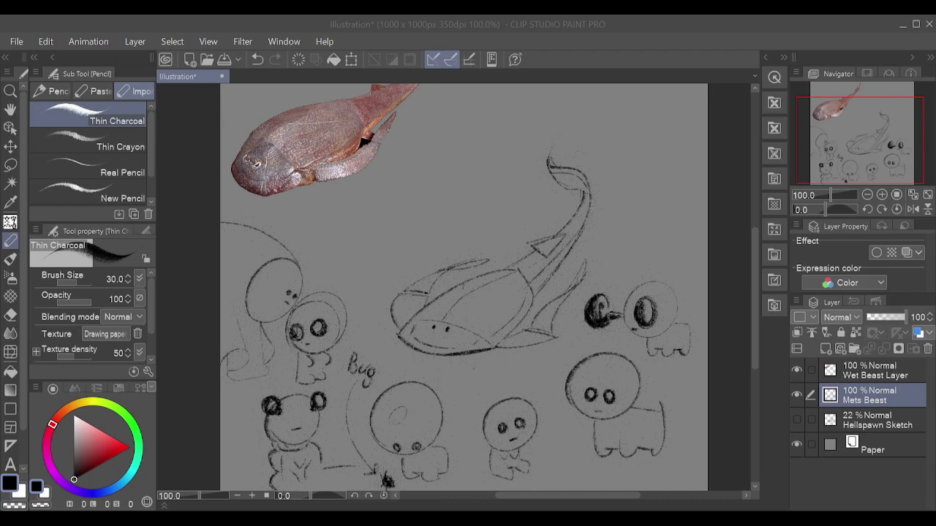
- Scribble a small shaded patch beside the long-backed doodle's leg
{"action": "left_click", "coordinate": [242, 326]}
{"action": "mouse_move", "coordinate": [237, 355]}
{"action": "left_mouse_down"}
{"action": "mouse_move", "coordinate": [230, 366]}
{"action": "mouse_move", "coordinate": [249, 359]}
{"action": "mouse_move", "coordinate": [250, 347]}
{"action": "left_mouse_up"}
{"action": "left_click_drag", "start_coordinate": [331, 364], "coordinate": [348, 344]}
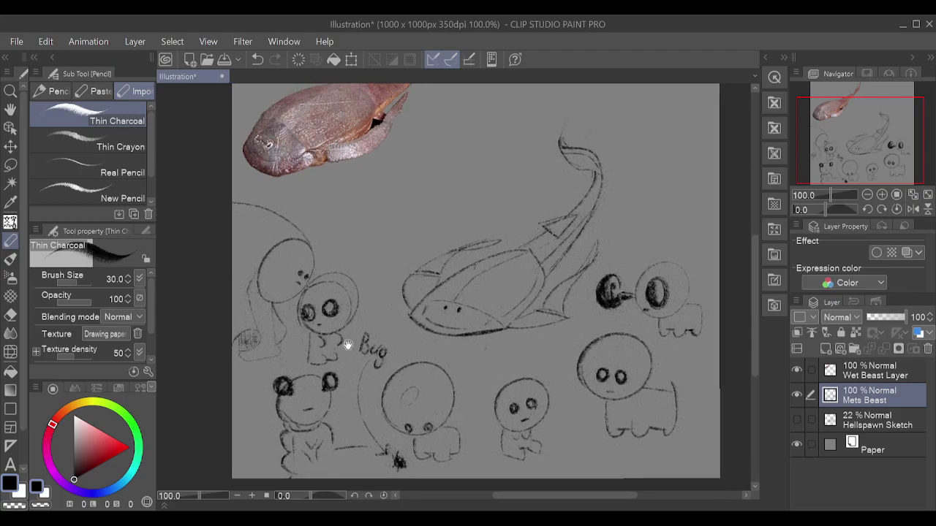
- Rework the frog-like doodle's body with a scalloped side outline running down to the canvas edge
{"action": "left_click_drag", "start_coordinate": [333, 451], "coordinate": [337, 485]}
{"action": "key", "text": "ctrl+z"}
{"action": "key", "text": "ctrl+z"}
{"action": "key", "text": "ctrl+z"}
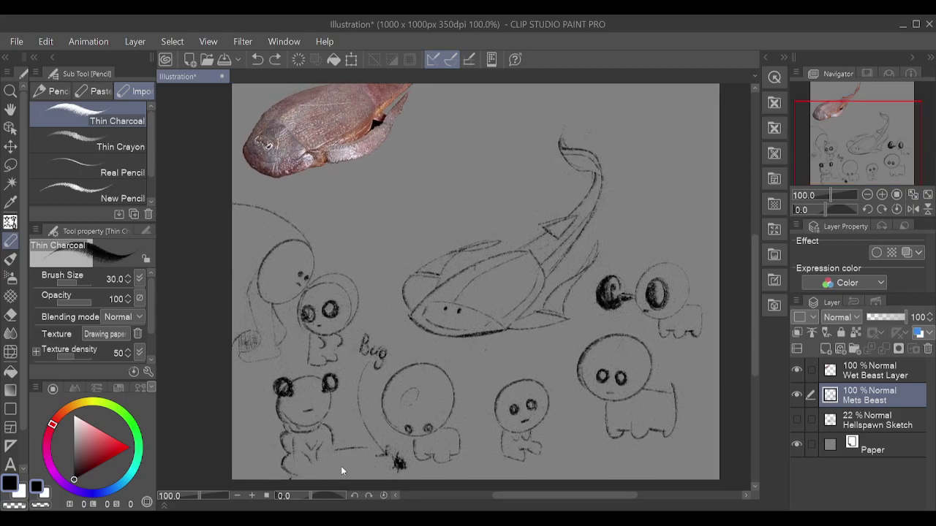
{"action": "key", "text": "ctrl+y"}
{"action": "key", "text": "ctrl+z"}
{"action": "left_click_drag", "start_coordinate": [303, 464], "coordinate": [315, 473]}
{"action": "key", "text": "ctrl+z"}
{"action": "mouse_move", "coordinate": [332, 439]}
{"action": "left_mouse_down"}
{"action": "mouse_move", "coordinate": [341, 465]}
{"action": "mouse_move", "coordinate": [368, 473]}
{"action": "mouse_move", "coordinate": [412, 452]}
{"action": "mouse_move", "coordinate": [333, 443]}
{"action": "mouse_move", "coordinate": [343, 455]}
{"action": "mouse_move", "coordinate": [319, 429]}
{"action": "mouse_move", "coordinate": [288, 436]}
{"action": "mouse_move", "coordinate": [312, 442]}
{"action": "left_mouse_up"}
{"action": "key", "text": "ctrl+z"}
{"action": "key", "text": "ctrl+z"}
{"action": "key", "text": "ctrl+z"}
{"action": "key", "text": "ctrl+z"}
{"action": "key", "text": "ctrl+z"}
{"action": "mouse_move", "coordinate": [284, 444]}
{"action": "left_mouse_down"}
{"action": "mouse_move", "coordinate": [290, 472]}
{"action": "mouse_move", "coordinate": [290, 461]}
{"action": "left_mouse_up"}
{"action": "key", "text": "ctrl+z"}
{"action": "key", "text": "ctrl+z"}
{"action": "left_click_drag", "start_coordinate": [291, 472], "coordinate": [295, 478]}
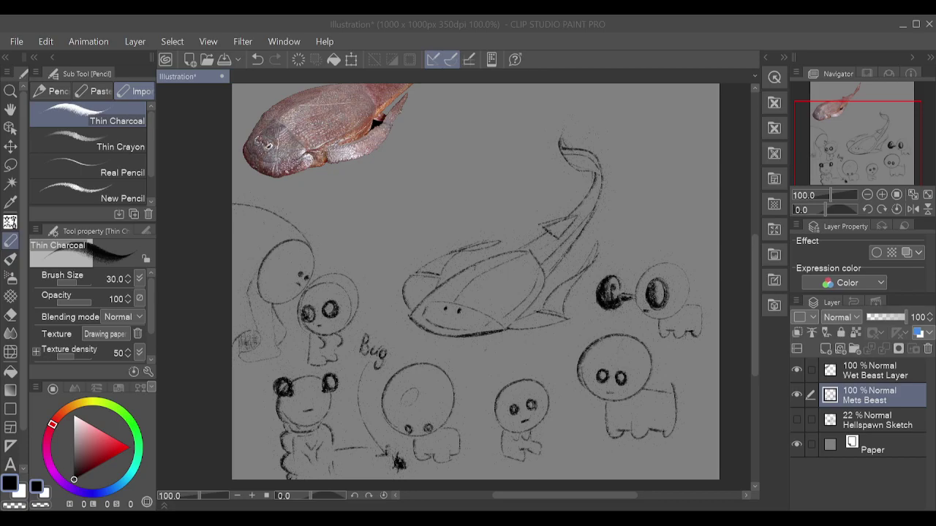
- Scribble a dense charcoal test patch above the one-eyed doodle
{"action": "mouse_move", "coordinate": [641, 216]}
{"action": "left_mouse_down"}
{"action": "mouse_move", "coordinate": [660, 240]}
{"action": "mouse_move", "coordinate": [663, 214]}
{"action": "mouse_move", "coordinate": [667, 233]}
{"action": "mouse_move", "coordinate": [677, 211]}
{"action": "mouse_move", "coordinate": [678, 233]}
{"action": "mouse_move", "coordinate": [694, 209]}
{"action": "mouse_move", "coordinate": [689, 234]}
{"action": "mouse_move", "coordinate": [672, 234]}
{"action": "mouse_move", "coordinate": [650, 251]}
{"action": "mouse_move", "coordinate": [672, 241]}
{"action": "left_mouse_up"}
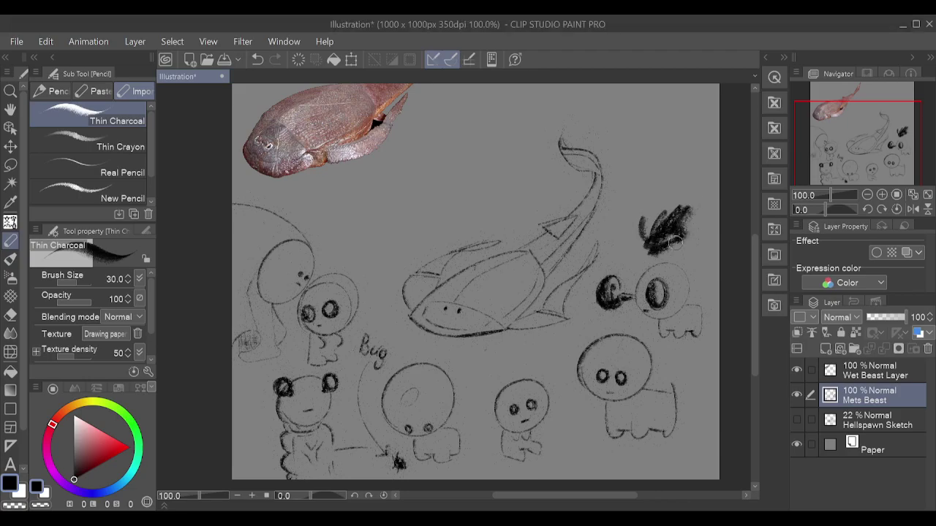
{"action": "key", "text": "ctrl+z"}
{"action": "mouse_move", "coordinate": [647, 211]}
{"action": "left_mouse_down"}
{"action": "mouse_move", "coordinate": [655, 247]}
{"action": "mouse_move", "coordinate": [678, 223]}
{"action": "mouse_move", "coordinate": [654, 228]}
{"action": "mouse_move", "coordinate": [642, 249]}
{"action": "mouse_move", "coordinate": [650, 234]}
{"action": "mouse_move", "coordinate": [630, 219]}
{"action": "mouse_move", "coordinate": [618, 244]}
{"action": "mouse_move", "coordinate": [620, 218]}
{"action": "mouse_move", "coordinate": [647, 239]}
{"action": "mouse_move", "coordinate": [675, 213]}
{"action": "mouse_move", "coordinate": [684, 244]}
{"action": "left_mouse_up"}
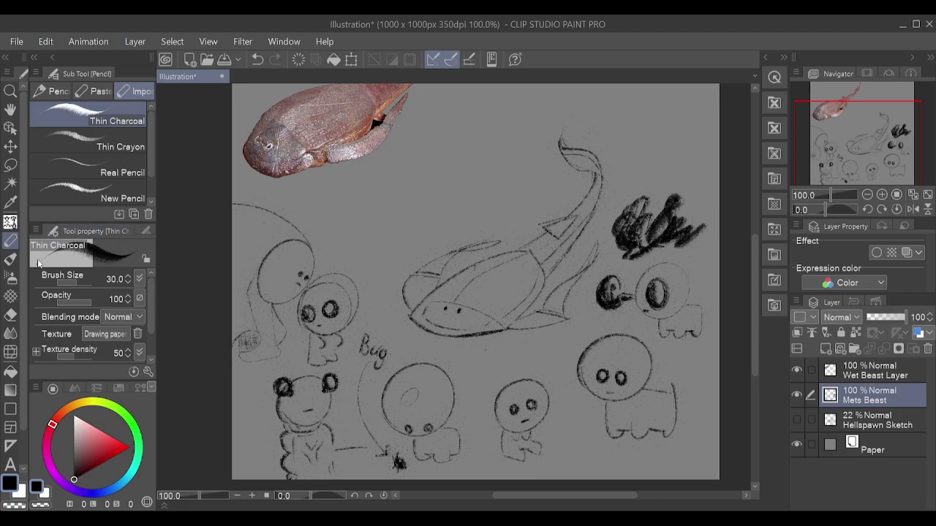
- Try smudging the charcoal test patch with the Finger tip blender and undo it
{"action": "left_click", "coordinate": [10, 334]}
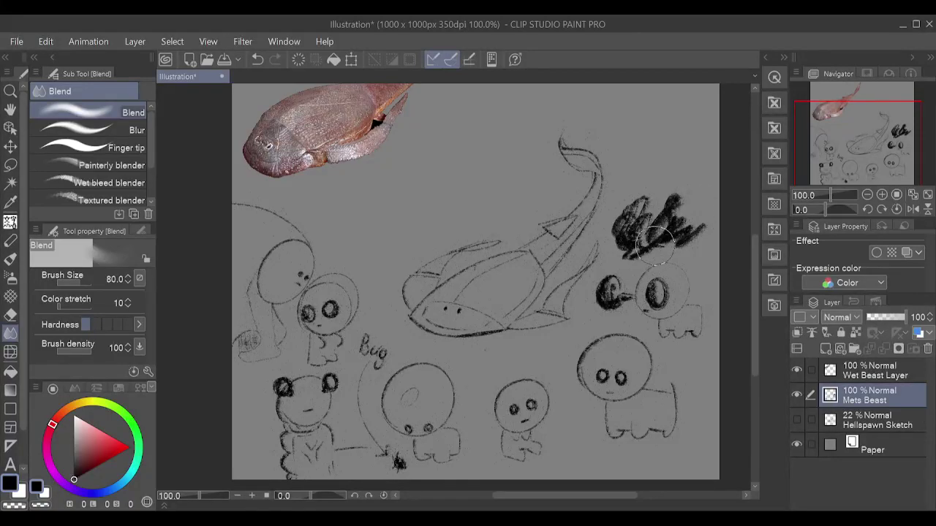
{"action": "left_click", "coordinate": [122, 148]}
{"action": "mouse_move", "coordinate": [647, 248]}
{"action": "left_mouse_down"}
{"action": "mouse_move", "coordinate": [637, 258]}
{"action": "mouse_move", "coordinate": [634, 244]}
{"action": "left_mouse_up"}
{"action": "key", "text": "ctrl+z"}
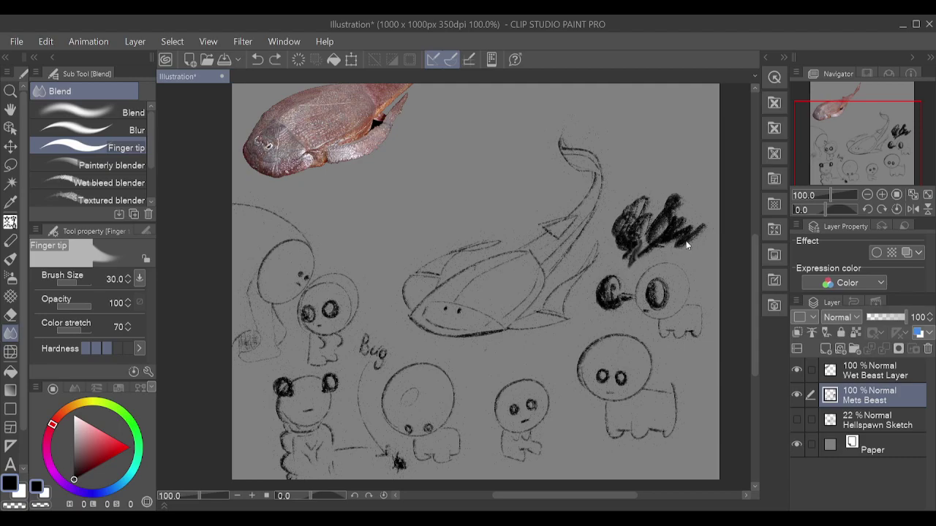
- Try the Painterly blender on the charcoal test patch and undo the stroke
{"action": "left_click", "coordinate": [126, 185]}
{"action": "left_click", "coordinate": [122, 166]}
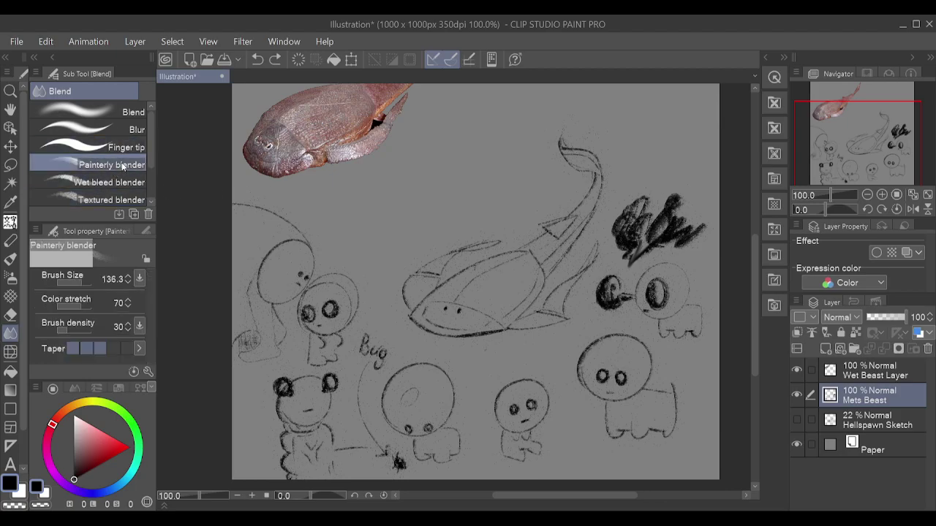
{"action": "mouse_move", "coordinate": [649, 228]}
{"action": "left_mouse_down"}
{"action": "mouse_move", "coordinate": [667, 223]}
{"action": "mouse_move", "coordinate": [649, 245]}
{"action": "left_mouse_up"}
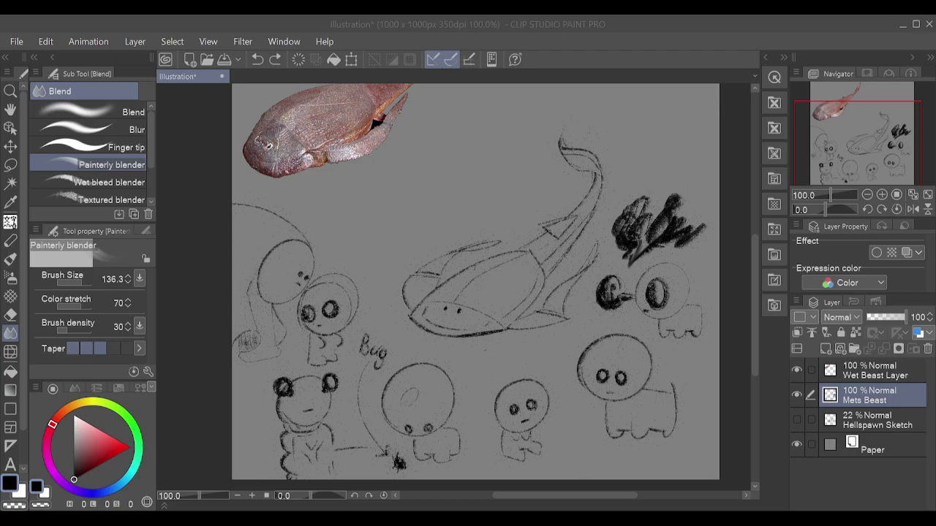
{"action": "left_click", "coordinate": [467, 386]}
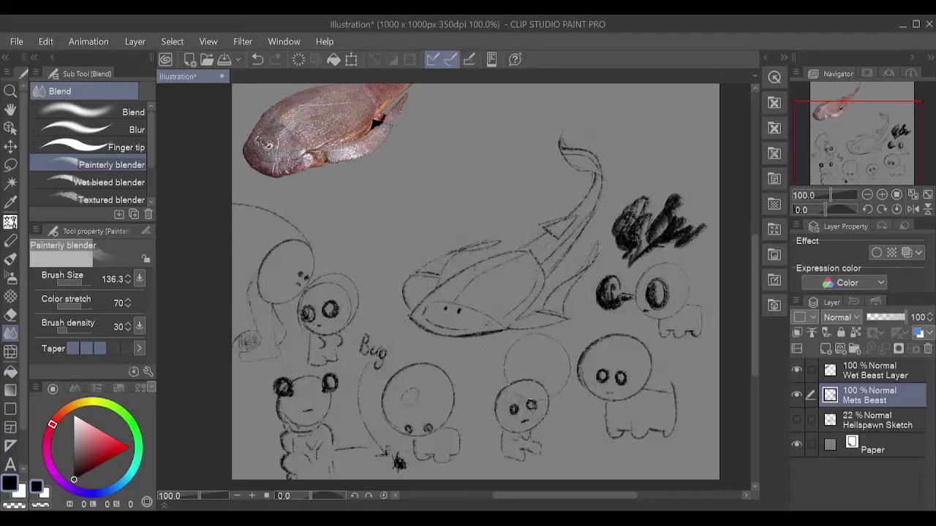
{"action": "key", "text": "ctrl+z"}
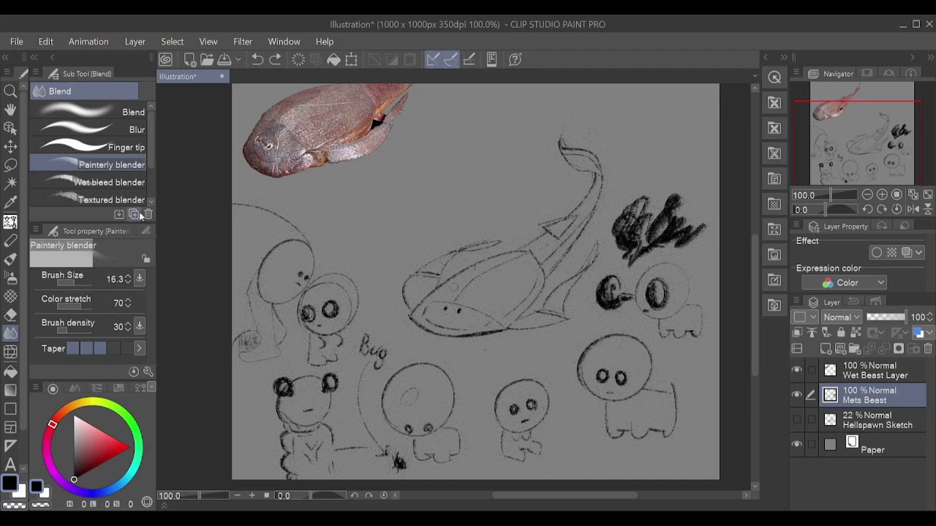
- Set the Painterly blender's brush size to 100 and smear the outer end of the charcoal test patch
{"action": "key", "text": "]"}
{"action": "key", "text": "]"}
{"action": "key", "text": "]"}
{"action": "key", "text": "]"}
{"action": "key", "text": "]"}
{"action": "key", "text": "]"}
{"action": "key", "text": "]"}
{"action": "key", "text": "]"}
{"action": "key", "text": "]"}
{"action": "key", "text": "]"}
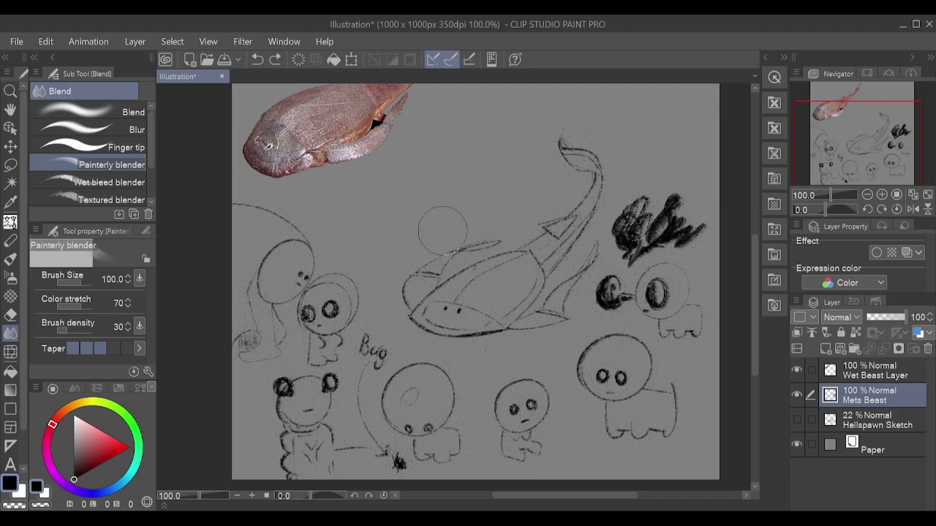
{"action": "mouse_move", "coordinate": [698, 230]}
{"action": "left_mouse_down"}
{"action": "mouse_move", "coordinate": [671, 238]}
{"action": "mouse_move", "coordinate": [686, 250]}
{"action": "mouse_move", "coordinate": [678, 227]}
{"action": "mouse_move", "coordinate": [663, 227]}
{"action": "mouse_move", "coordinate": [663, 245]}
{"action": "mouse_move", "coordinate": [649, 244]}
{"action": "mouse_move", "coordinate": [676, 229]}
{"action": "mouse_move", "coordinate": [713, 248]}
{"action": "left_mouse_up"}
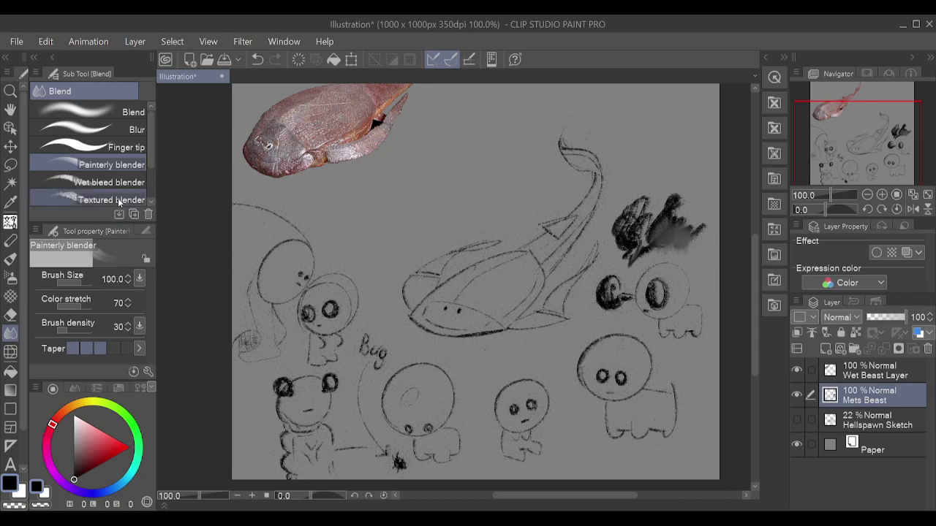
- Try the Textured blender on the test patch, and undo all the blending together with the scribble
{"action": "left_click", "coordinate": [110, 200]}
{"action": "mouse_move", "coordinate": [666, 219]}
{"action": "left_mouse_down"}
{"action": "mouse_move", "coordinate": [632, 231]}
{"action": "mouse_move", "coordinate": [643, 251]}
{"action": "mouse_move", "coordinate": [612, 255]}
{"action": "mouse_move", "coordinate": [620, 241]}
{"action": "mouse_move", "coordinate": [618, 257]}
{"action": "mouse_move", "coordinate": [631, 246]}
{"action": "mouse_move", "coordinate": [656, 256]}
{"action": "mouse_move", "coordinate": [632, 260]}
{"action": "left_mouse_up"}
{"action": "key", "text": "ctrl+z"}
{"action": "key", "text": "ctrl+z"}
{"action": "key", "text": "ctrl+z"}
{"action": "key", "text": "ctrl+z"}
{"action": "key", "text": "ctrl+z"}
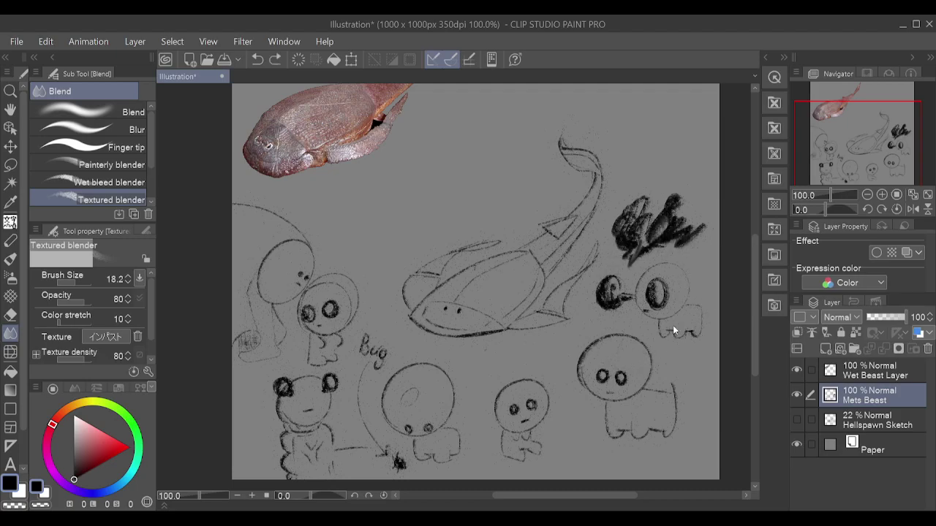
{"action": "key", "text": "ctrl+z"}
{"action": "key", "text": "ctrl+z"}
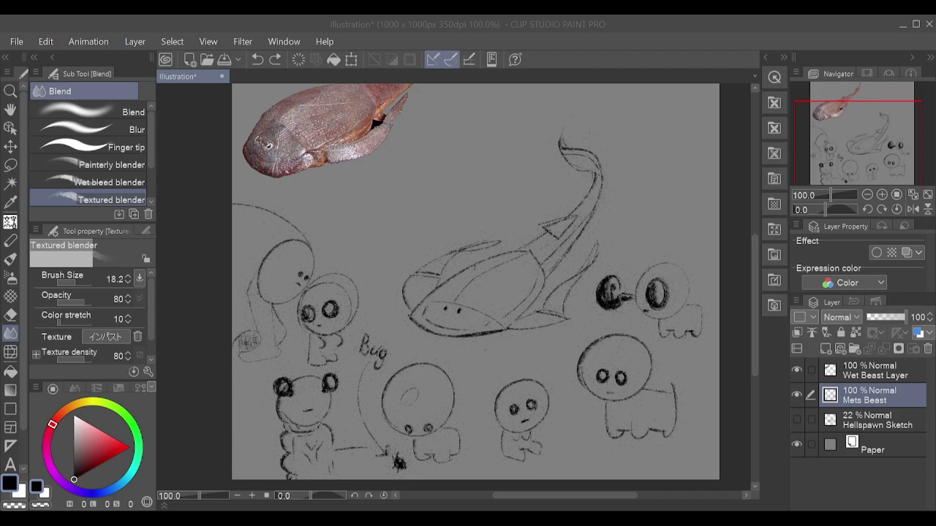
- Return to the Thin Charcoal pencil and add a short curved mark inside the long-backed doodle's back
{"action": "left_click", "coordinate": [232, 329]}
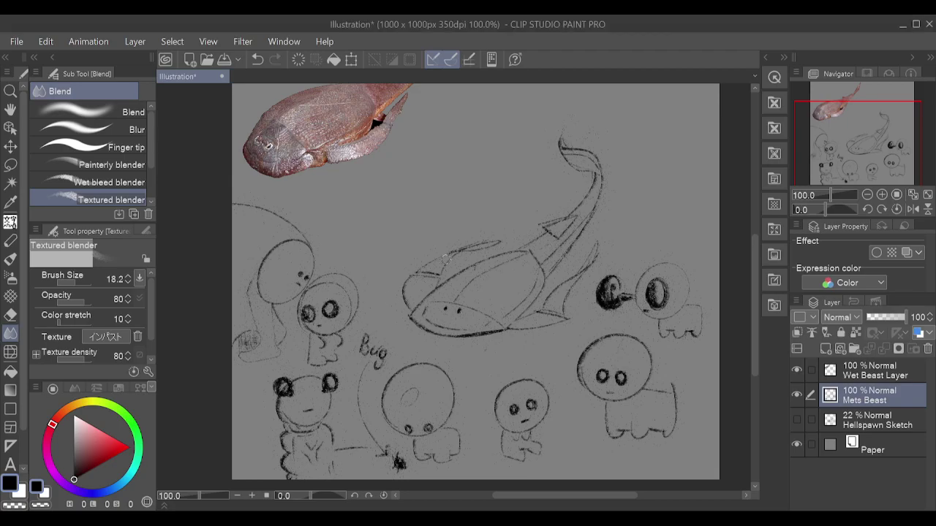
{"action": "left_click", "coordinate": [10, 240]}
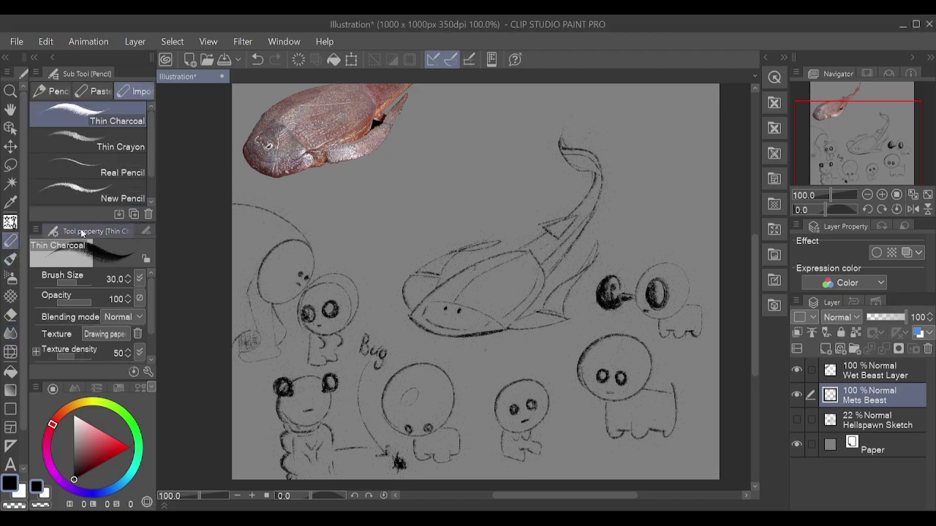
{"action": "left_click_drag", "start_coordinate": [501, 350], "coordinate": [483, 363]}
{"action": "key", "text": "ctrl+z"}
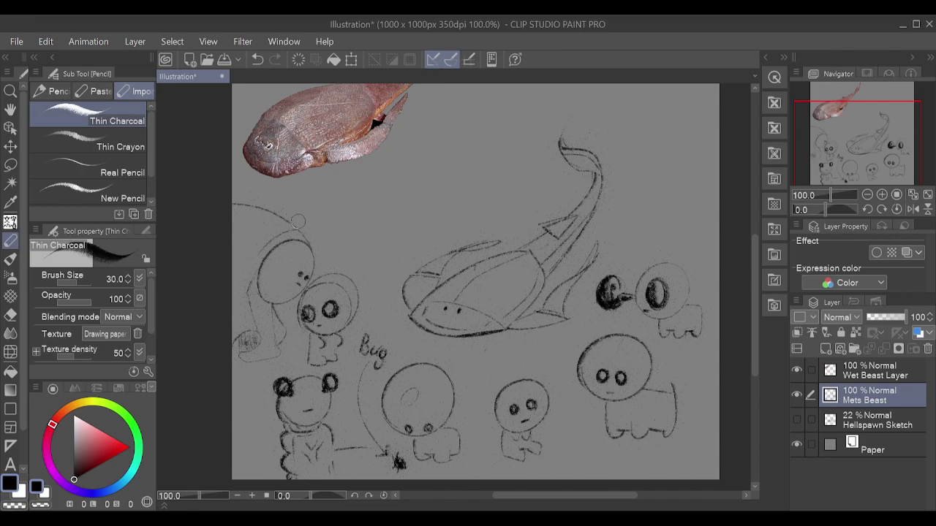
{"action": "mouse_move", "coordinate": [264, 245]}
{"action": "left_mouse_down"}
{"action": "mouse_move", "coordinate": [294, 231]}
{"action": "mouse_move", "coordinate": [282, 229]}
{"action": "left_mouse_up"}
{"action": "key", "text": "ctrl+z"}
{"action": "key", "text": "ctrl+z"}
- Darken the eyes of the small two-eyed doodle and of the large round-headed doodle below "Bug"
{"action": "left_click_drag", "start_coordinate": [310, 316], "coordinate": [335, 307]}
{"action": "left_click_drag", "start_coordinate": [411, 430], "coordinate": [427, 429]}
{"action": "key", "text": "ctrl+z"}
{"action": "key", "text": "ctrl+z"}
{"action": "key", "text": "ctrl+z"}
{"action": "key", "text": "ctrl+z"}
{"action": "key", "text": "ctrl+z"}
{"action": "key", "text": "ctrl+z"}
{"action": "left_click_drag", "start_coordinate": [429, 425], "coordinate": [430, 432]}
{"action": "key", "text": "ctrl+z"}
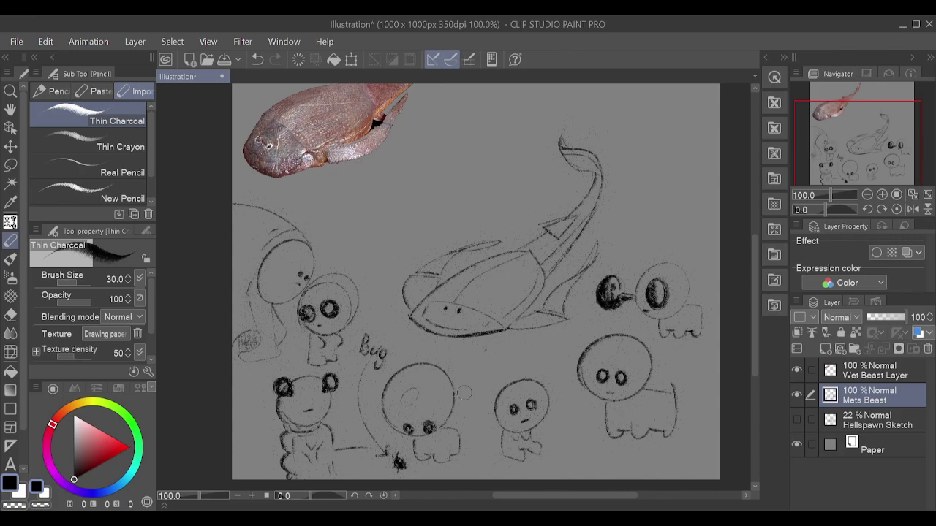
- Deepen the large round head's eyes further and darken the scribbled patch beside the long-backed doodle's leg
{"action": "left_click_drag", "start_coordinate": [408, 430], "coordinate": [436, 432]}
{"action": "key", "text": "ctrl+z"}
{"action": "key", "text": "ctrl+z"}
{"action": "key", "text": "ctrl+z"}
{"action": "key", "text": "ctrl+z"}
{"action": "key", "text": "ctrl+z"}
{"action": "key", "text": "ctrl+z"}
{"action": "left_click_drag", "start_coordinate": [245, 338], "coordinate": [261, 338]}
{"action": "key", "text": "ctrl+z"}
- Darken the armoured creature's tail bend and extend the tail tip upward into a longer point
{"action": "left_click_drag", "start_coordinate": [600, 195], "coordinate": [597, 182]}
{"action": "key", "text": "ctrl+z"}
{"action": "mouse_move", "coordinate": [601, 158]}
{"action": "left_mouse_down"}
{"action": "mouse_move", "coordinate": [577, 153]}
{"action": "mouse_move", "coordinate": [565, 122]}
{"action": "mouse_move", "coordinate": [579, 123]}
{"action": "mouse_move", "coordinate": [557, 146]}
{"action": "mouse_move", "coordinate": [591, 93]}
{"action": "mouse_move", "coordinate": [572, 119]}
{"action": "mouse_move", "coordinate": [585, 153]}
{"action": "left_mouse_up"}
{"action": "key", "text": "ctrl+z"}
{"action": "key", "text": "ctrl+z"}
{"action": "left_click_drag", "start_coordinate": [570, 112], "coordinate": [580, 154]}
{"action": "key", "text": "ctrl+y"}
{"action": "left_click", "coordinate": [601, 300]}
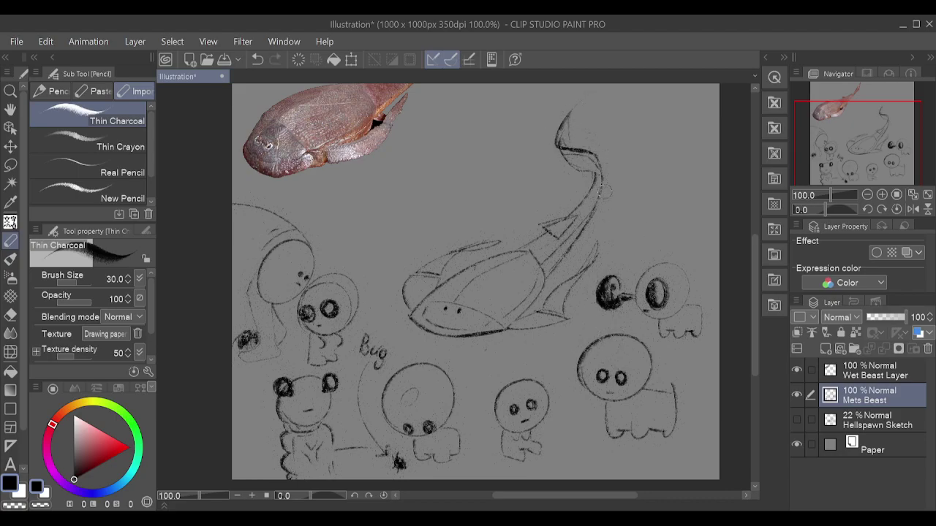
{"action": "key", "text": "ctrl+z"}
- Redraw the armoured creature's outer tail edge as one long curve from the tail bend down toward the body
{"action": "left_click_drag", "start_coordinate": [599, 157], "coordinate": [603, 186]}
{"action": "left_click_drag", "start_coordinate": [583, 147], "coordinate": [597, 158]}
{"action": "key", "text": "ctrl+z"}
{"action": "left_click_drag", "start_coordinate": [554, 272], "coordinate": [589, 143]}
{"action": "key", "text": "ctrl+z"}
{"action": "left_click_drag", "start_coordinate": [590, 221], "coordinate": [576, 243]}
{"action": "key", "text": "ctrl+z"}
{"action": "mouse_move", "coordinate": [596, 156]}
{"action": "left_mouse_down"}
{"action": "mouse_move", "coordinate": [573, 249]}
{"action": "mouse_move", "coordinate": [550, 265]}
{"action": "left_mouse_up"}
{"action": "key", "text": "ctrl+z"}
{"action": "left_click_drag", "start_coordinate": [596, 155], "coordinate": [539, 286]}
- Erase stray strokes around the creature's tail bend with the Hard eraser and return to the Thin Charcoal pencil
{"action": "key", "text": "e"}
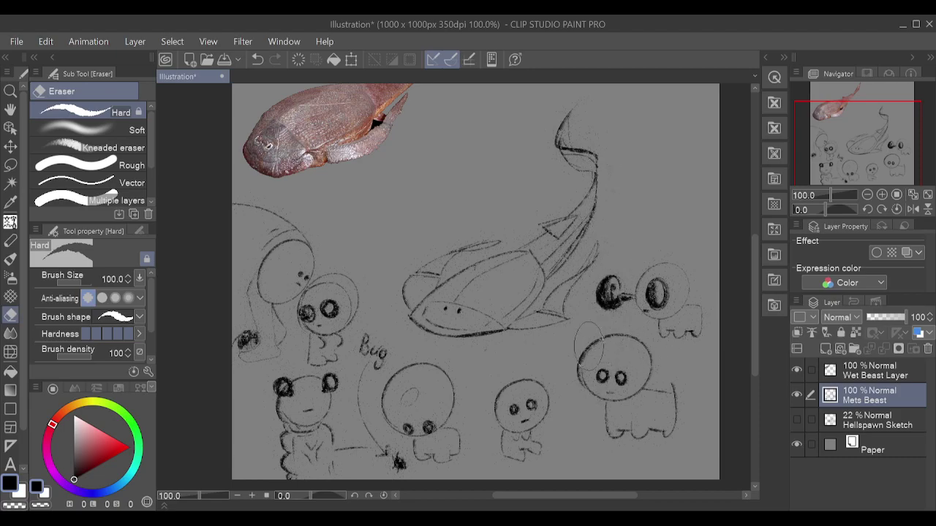
{"action": "mouse_move", "coordinate": [552, 155]}
{"action": "left_mouse_down"}
{"action": "mouse_move", "coordinate": [555, 130]}
{"action": "mouse_move", "coordinate": [552, 137]}
{"action": "left_mouse_up"}
{"action": "key", "text": "ctrl+z"}
{"action": "key", "text": "ctrl+z"}
{"action": "left_click_drag", "start_coordinate": [575, 148], "coordinate": [628, 162]}
{"action": "left_click", "coordinate": [11, 243]}
{"action": "left_click", "coordinate": [858, 141]}
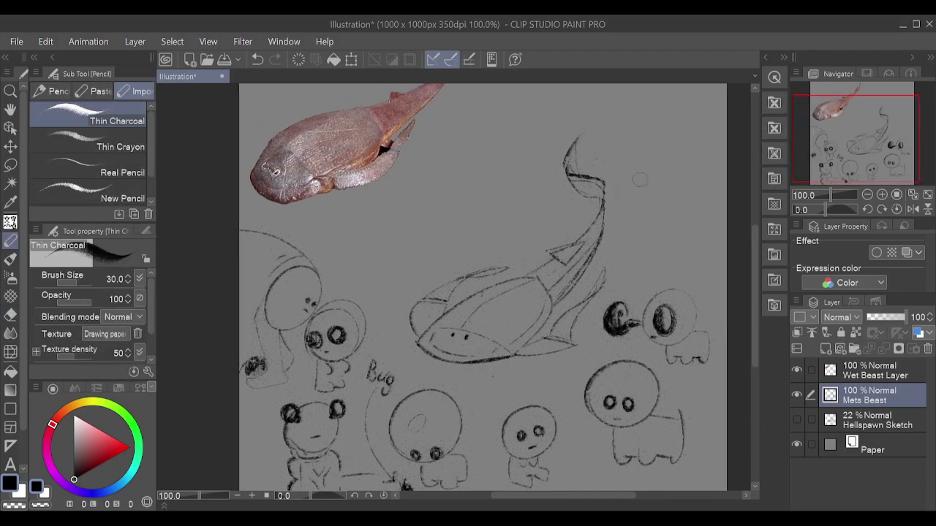
- Sketch a small round head beneath the reference creature and add two dark dots along its upper-left edge
{"action": "mouse_move", "coordinate": [381, 217]}
{"action": "left_mouse_down"}
{"action": "mouse_move", "coordinate": [401, 254]}
{"action": "mouse_move", "coordinate": [374, 207]}
{"action": "mouse_move", "coordinate": [408, 211]}
{"action": "left_mouse_up"}
{"action": "key", "text": "ctrl+z"}
{"action": "mouse_move", "coordinate": [369, 244]}
{"action": "left_mouse_down"}
{"action": "mouse_move", "coordinate": [394, 196]}
{"action": "mouse_move", "coordinate": [364, 255]}
{"action": "mouse_move", "coordinate": [403, 210]}
{"action": "mouse_move", "coordinate": [419, 243]}
{"action": "mouse_move", "coordinate": [380, 212]}
{"action": "left_mouse_up"}
{"action": "key", "text": "ctrl+z"}
{"action": "key", "text": "ctrl+z"}
{"action": "mouse_move", "coordinate": [371, 253]}
{"action": "left_mouse_down"}
{"action": "mouse_move", "coordinate": [416, 219]}
{"action": "mouse_move", "coordinate": [366, 223]}
{"action": "left_mouse_up"}
{"action": "key", "text": "ctrl+z"}
{"action": "mouse_move", "coordinate": [388, 256]}
{"action": "left_mouse_down"}
{"action": "mouse_move", "coordinate": [414, 247]}
{"action": "mouse_move", "coordinate": [387, 257]}
{"action": "left_mouse_up"}
{"action": "left_click_drag", "start_coordinate": [379, 216], "coordinate": [378, 218]}
{"action": "left_click", "coordinate": [369, 216]}
{"action": "left_click", "coordinate": [379, 210]}
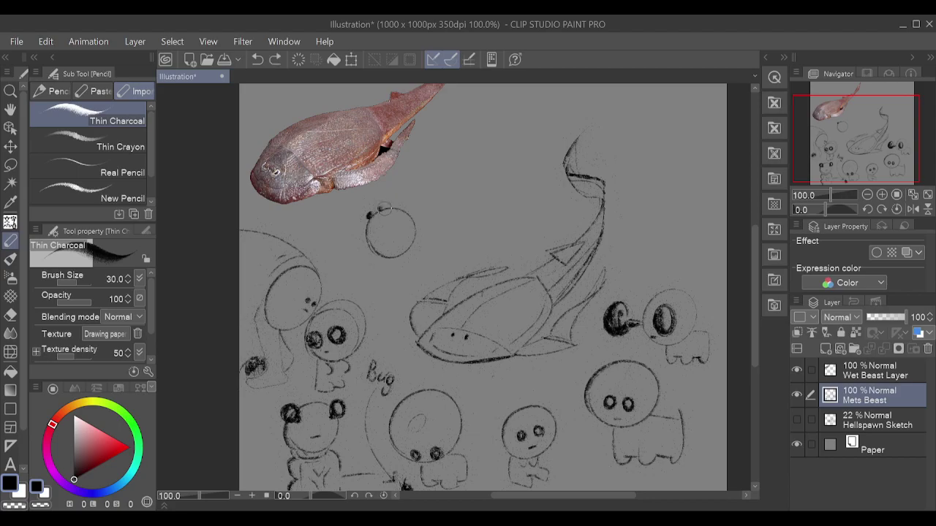
- Sketch a small body with stubby legs beneath the new dotted round head, undoing and redrawing strokes
{"action": "left_click", "coordinate": [380, 209]}
{"action": "mouse_move", "coordinate": [368, 248]}
{"action": "left_mouse_down"}
{"action": "mouse_move", "coordinate": [368, 265]}
{"action": "mouse_move", "coordinate": [395, 266]}
{"action": "left_mouse_up"}
{"action": "key", "text": "ctrl+z"}
{"action": "key", "text": "ctrl+z"}
{"action": "key", "text": "ctrl+z"}
{"action": "key", "text": "ctrl+z"}
{"action": "key", "text": "ctrl+z"}
{"action": "key", "text": "ctrl+z"}
{"action": "key", "text": "ctrl+z"}
{"action": "key", "text": "ctrl+z"}
{"action": "key", "text": "ctrl+z"}
{"action": "left_click_drag", "start_coordinate": [395, 273], "coordinate": [398, 280]}
{"action": "key", "text": "ctrl+z"}
{"action": "key", "text": "ctrl+z"}
{"action": "key", "text": "ctrl+z"}
{"action": "key", "text": "ctrl+z"}
{"action": "left_click_drag", "start_coordinate": [351, 192], "coordinate": [373, 196]}
{"action": "mouse_move", "coordinate": [350, 193]}
{"action": "left_mouse_down"}
{"action": "mouse_move", "coordinate": [298, 209]}
{"action": "mouse_move", "coordinate": [265, 200]}
{"action": "left_mouse_up"}
{"action": "key", "text": "ctrl+z"}
{"action": "left_click_drag", "start_coordinate": [368, 214], "coordinate": [378, 204]}
{"action": "key", "text": "ctrl+z"}
{"action": "key", "text": "ctrl+z"}
{"action": "left_click_drag", "start_coordinate": [401, 219], "coordinate": [418, 225]}
{"action": "key", "text": "ctrl+z"}
{"action": "key", "text": "ctrl+z"}
- Finish the dotted doodle's foot and sketch a second round head to the right of it
{"action": "left_click_drag", "start_coordinate": [390, 279], "coordinate": [397, 277]}
{"action": "mouse_move", "coordinate": [446, 205]}
{"action": "left_mouse_down"}
{"action": "mouse_move", "coordinate": [463, 242]}
{"action": "mouse_move", "coordinate": [470, 189]}
{"action": "left_mouse_up"}
{"action": "key", "text": "ctrl+z"}
{"action": "mouse_move", "coordinate": [430, 231]}
{"action": "left_mouse_down"}
{"action": "mouse_move", "coordinate": [473, 198]}
{"action": "mouse_move", "coordinate": [477, 212]}
{"action": "mouse_move", "coordinate": [427, 231]}
{"action": "mouse_move", "coordinate": [463, 198]}
{"action": "mouse_move", "coordinate": [437, 208]}
{"action": "mouse_move", "coordinate": [465, 253]}
{"action": "mouse_move", "coordinate": [448, 203]}
{"action": "mouse_move", "coordinate": [481, 212]}
{"action": "left_mouse_up"}
{"action": "key", "text": "ctrl+z"}
{"action": "key", "text": "ctrl+z"}
{"action": "key", "text": "ctrl+z"}
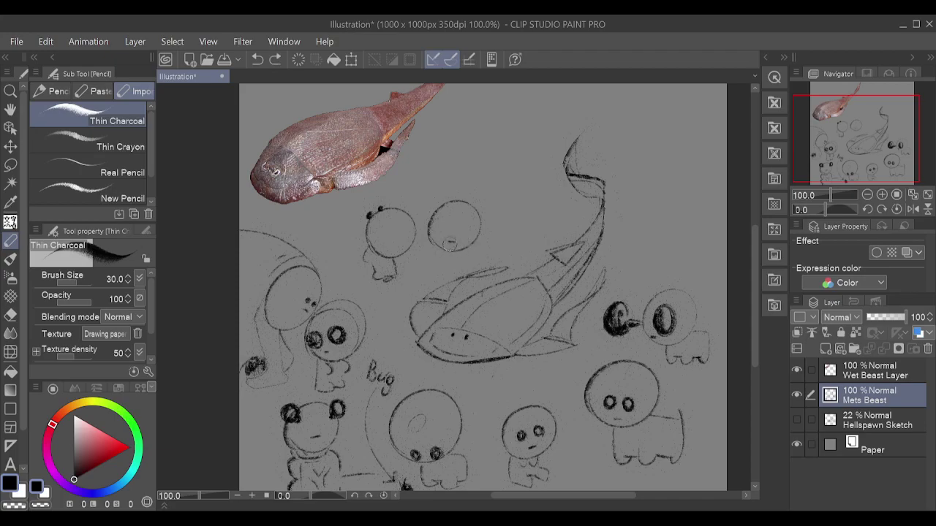
- Draw a small curled shape at the base of the second round head, cleaning overlapping lines with the Hard eraser
{"action": "key", "text": "ctrl+z"}
{"action": "left_click_drag", "start_coordinate": [449, 243], "coordinate": [441, 260]}
{"action": "key", "text": "ctrl+z"}
{"action": "key", "text": "e"}
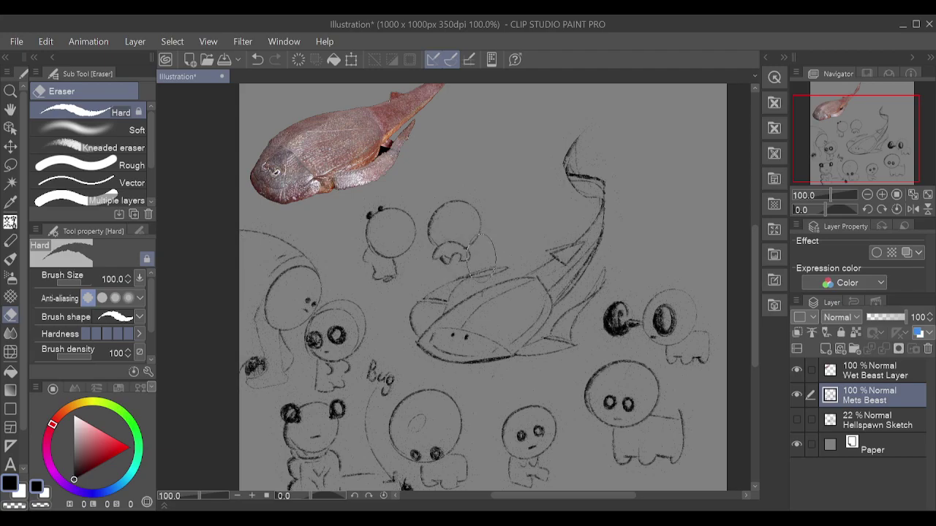
{"action": "key", "text": "p"}
{"action": "key", "text": "p"}
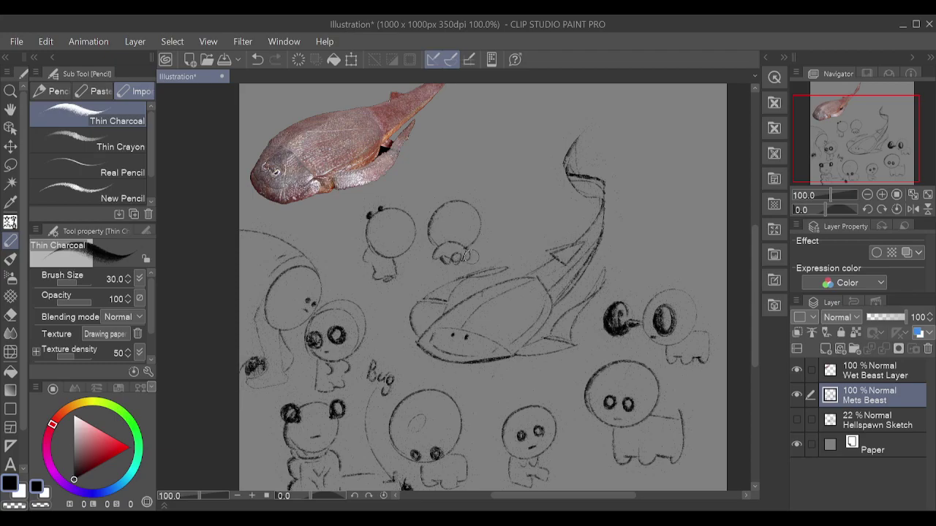
{"action": "key", "text": "e"}
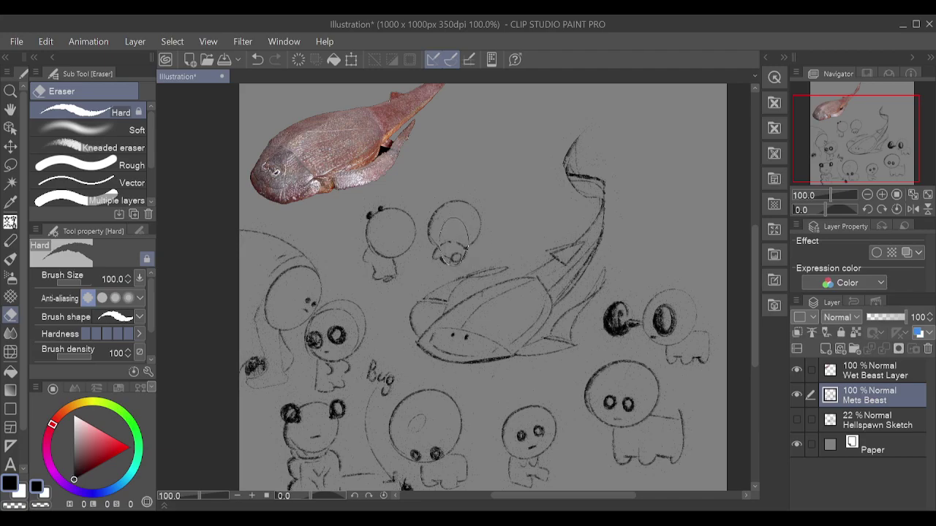
{"action": "key", "text": "p"}
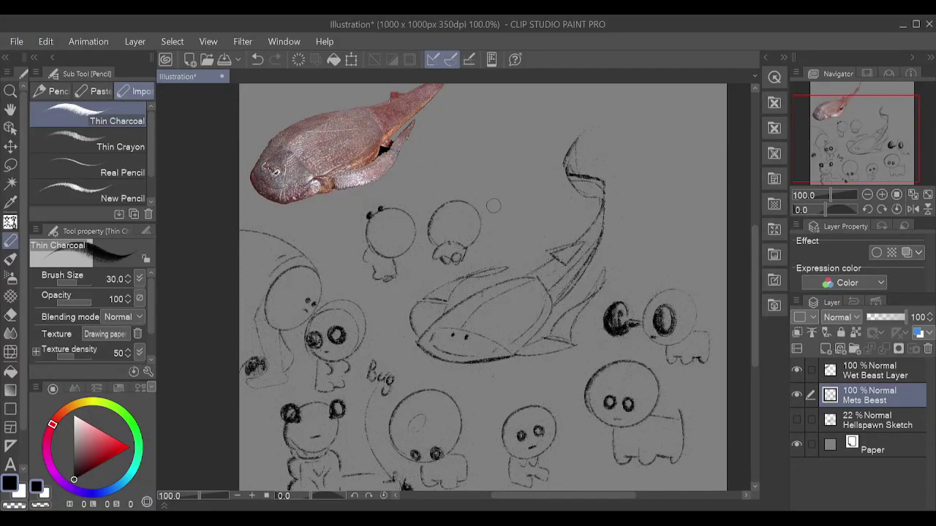
- Give the second round head two oval eyes and add short curling legs at its lower right
{"action": "key", "text": "ctrl+z"}
{"action": "key", "text": "ctrl+y"}
{"action": "mouse_move", "coordinate": [447, 224]}
{"action": "left_mouse_down"}
{"action": "mouse_move", "coordinate": [441, 233]}
{"action": "mouse_move", "coordinate": [458, 227]}
{"action": "left_mouse_up"}
{"action": "key", "text": "ctrl+z"}
{"action": "left_click_drag", "start_coordinate": [456, 259], "coordinate": [466, 262]}
{"action": "mouse_move", "coordinate": [475, 253]}
{"action": "left_mouse_down"}
{"action": "mouse_move", "coordinate": [484, 251]}
{"action": "mouse_move", "coordinate": [460, 263]}
{"action": "mouse_move", "coordinate": [466, 270]}
{"action": "mouse_move", "coordinate": [449, 262]}
{"action": "left_mouse_up"}
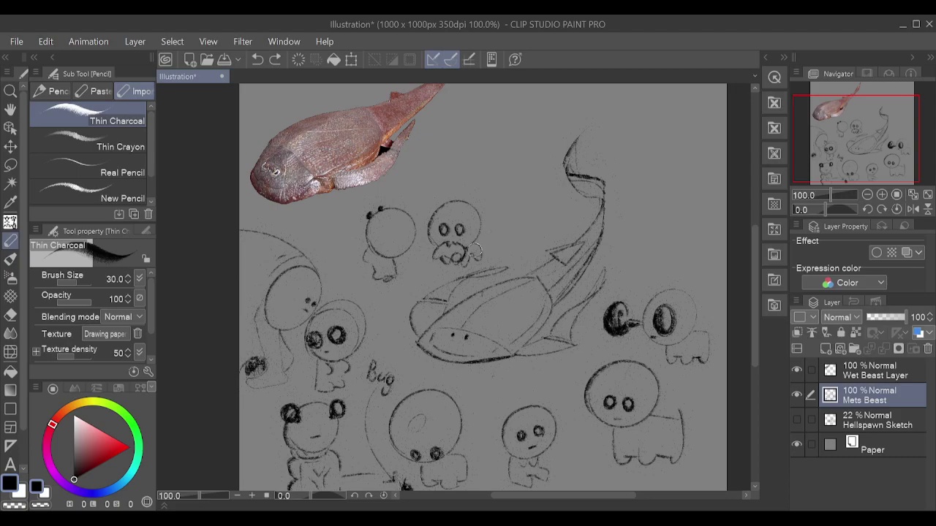
- Try curved side strokes and a handwritten caption around the second round-headed doodle, and undo them
{"action": "mouse_move", "coordinate": [421, 246]}
{"action": "left_mouse_down"}
{"action": "mouse_move", "coordinate": [444, 176]}
{"action": "mouse_move", "coordinate": [455, 169]}
{"action": "left_mouse_up"}
{"action": "key", "text": "ctrl+z"}
{"action": "mouse_move", "coordinate": [424, 244]}
{"action": "left_mouse_down"}
{"action": "mouse_move", "coordinate": [434, 193]}
{"action": "mouse_move", "coordinate": [467, 176]}
{"action": "left_mouse_up"}
{"action": "key", "text": "ctrl+z"}
{"action": "mouse_move", "coordinate": [429, 252]}
{"action": "left_mouse_down"}
{"action": "mouse_move", "coordinate": [417, 220]}
{"action": "mouse_move", "coordinate": [460, 171]}
{"action": "left_mouse_up"}
{"action": "key", "text": "ctrl+z"}
{"action": "mouse_move", "coordinate": [430, 250]}
{"action": "left_mouse_down"}
{"action": "mouse_move", "coordinate": [419, 226]}
{"action": "mouse_move", "coordinate": [459, 179]}
{"action": "left_mouse_up"}
{"action": "left_click_drag", "start_coordinate": [421, 250], "coordinate": [430, 242]}
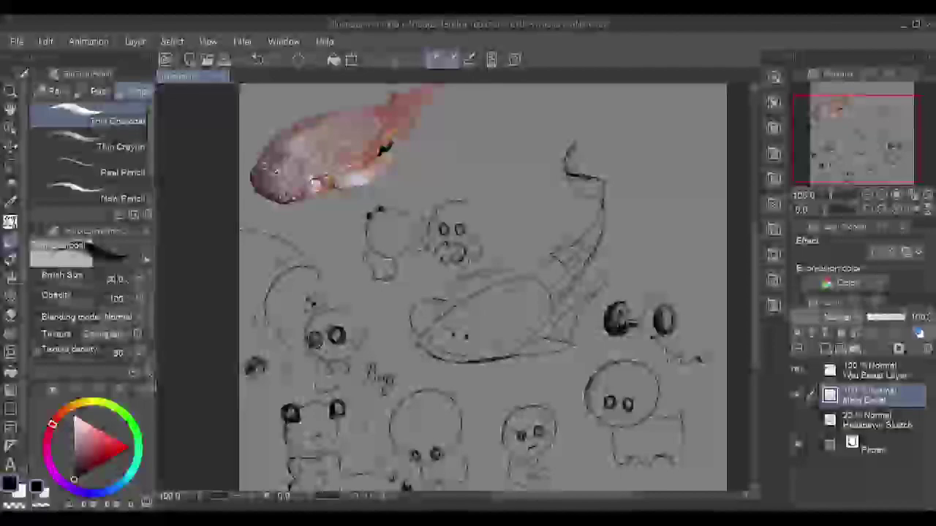
{"action": "left_click_drag", "start_coordinate": [463, 176], "coordinate": [470, 196]}
{"action": "left_click_drag", "start_coordinate": [462, 180], "coordinate": [524, 199]}
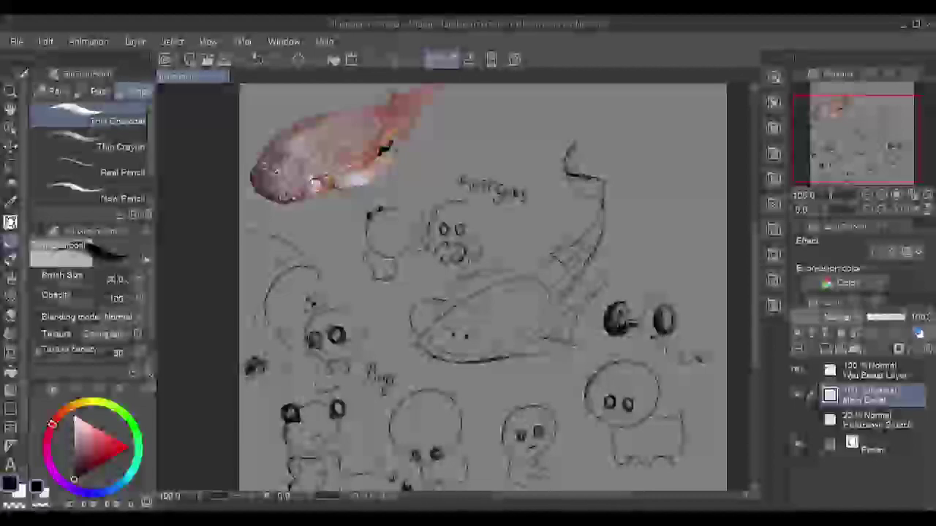
{"action": "left_click_drag", "start_coordinate": [445, 201], "coordinate": [438, 254]}
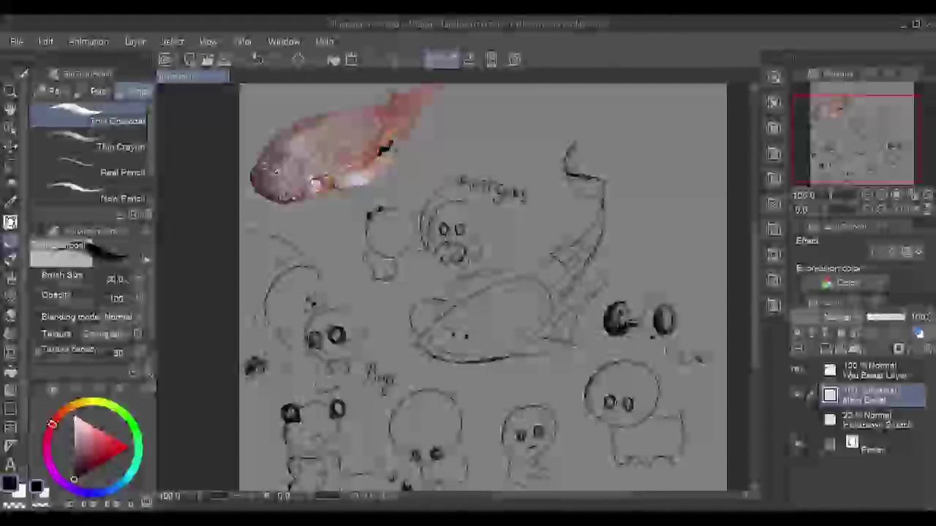
{"action": "key", "text": "ctrl+z"}
{"action": "key", "text": "ctrl+z"}
{"action": "key", "text": "ctrl+z"}
{"action": "key", "text": "ctrl+z"}
{"action": "key", "text": "ctrl+z"}
{"action": "key", "text": "ctrl+z"}
{"action": "key", "text": "ctrl+z"}
{"action": "key", "text": "ctrl+z"}
{"action": "key", "text": "ctrl+z"}
{"action": "key", "text": "ctrl+z"}
- Darken the eyes of the curly-legged doodle and of the large four-legged doodle
{"action": "mouse_move", "coordinate": [435, 212]}
{"action": "left_mouse_down"}
{"action": "mouse_move", "coordinate": [432, 238]}
{"action": "mouse_move", "coordinate": [461, 232]}
{"action": "left_mouse_up"}
{"action": "left_click_drag", "start_coordinate": [607, 398], "coordinate": [612, 407]}
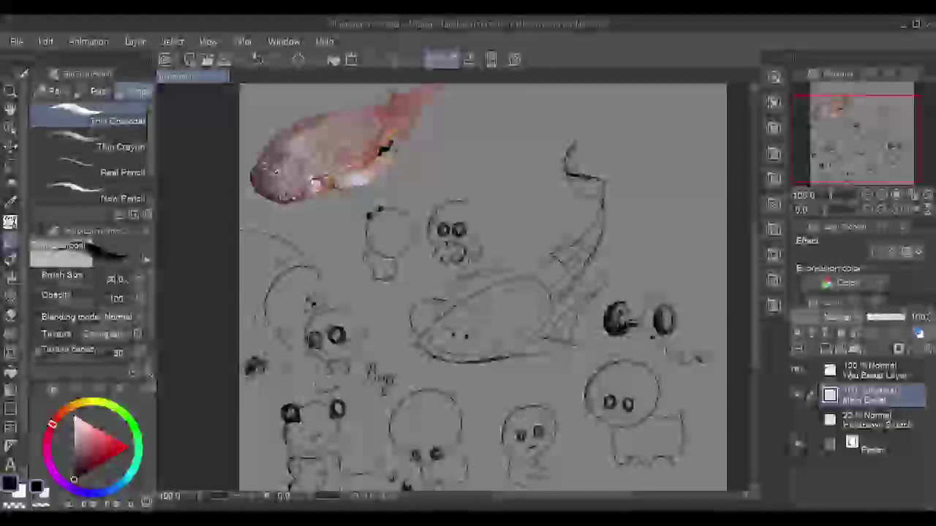
- Sketch another small round head to the right of the creature's tail, starting with its left eye
{"action": "left_click_drag", "start_coordinate": [622, 285], "coordinate": [540, 269]}
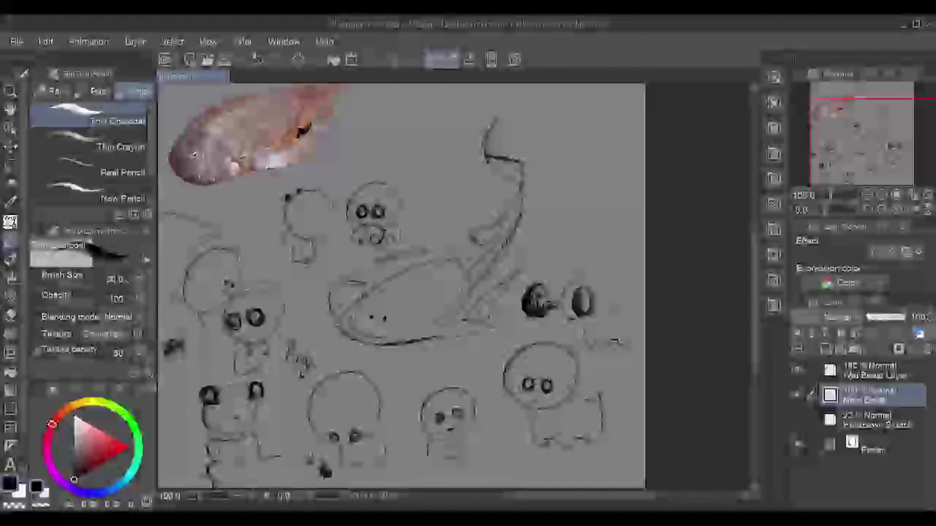
{"action": "left_click_drag", "start_coordinate": [551, 228], "coordinate": [590, 256]}
{"action": "mouse_move", "coordinate": [561, 218]}
{"action": "left_mouse_down"}
{"action": "mouse_move", "coordinate": [555, 248]}
{"action": "mouse_move", "coordinate": [558, 239]}
{"action": "mouse_move", "coordinate": [578, 243]}
{"action": "left_mouse_up"}
{"action": "key", "text": "ctrl+z"}
{"action": "key", "text": "ctrl+z"}
{"action": "key", "text": "ctrl+z"}
{"action": "key", "text": "ctrl+z"}
{"action": "key", "text": "ctrl+z"}
{"action": "left_click_drag", "start_coordinate": [561, 228], "coordinate": [563, 239]}
{"action": "key", "text": "ctrl+z"}
{"action": "left_click_drag", "start_coordinate": [574, 229], "coordinate": [577, 240]}
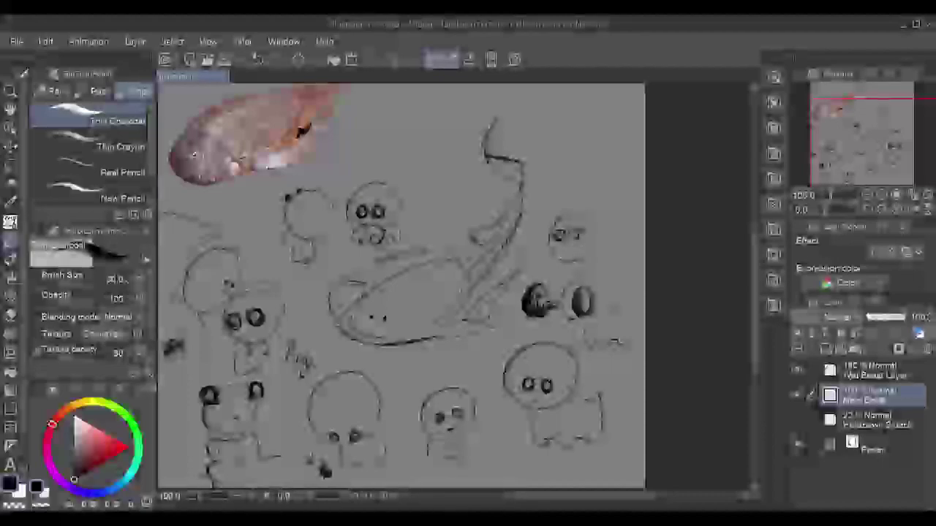
- Complete the right-hand doodle with a dark right eye, a short mouth and a small squiggly body below the head
{"action": "key", "text": "ctrl+z"}
{"action": "mouse_move", "coordinate": [572, 235]}
{"action": "left_mouse_down"}
{"action": "mouse_move", "coordinate": [579, 228]}
{"action": "mouse_move", "coordinate": [568, 278]}
{"action": "mouse_move", "coordinate": [582, 271]}
{"action": "left_mouse_up"}
{"action": "key", "text": "ctrl+z"}
{"action": "key", "text": "ctrl+z"}
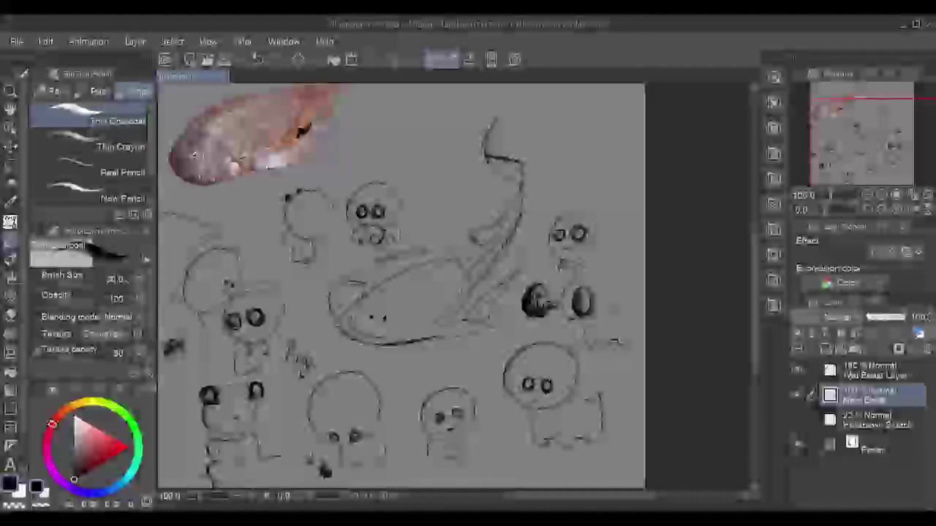
{"action": "left_click_drag", "start_coordinate": [574, 261], "coordinate": [583, 268]}
{"action": "key", "text": "ctrl+z"}
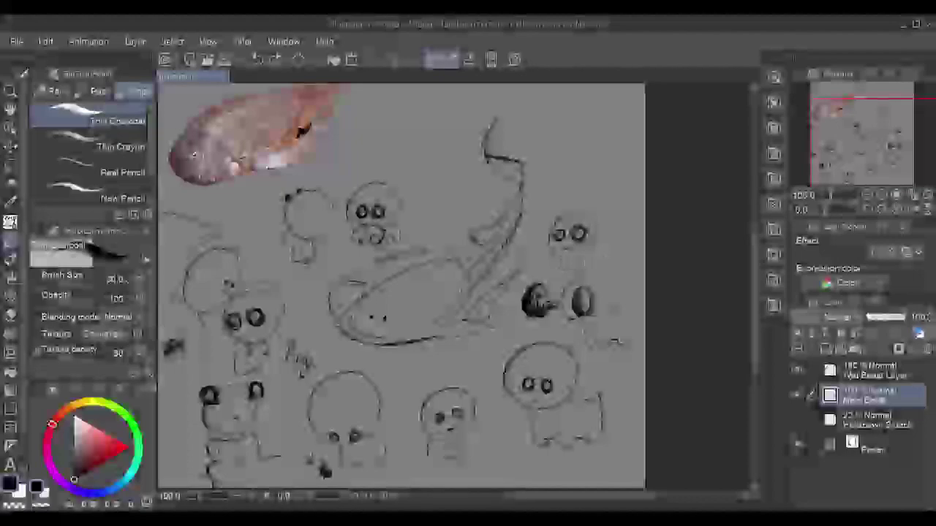
{"action": "key", "text": "ctrl+y"}
{"action": "left_click_drag", "start_coordinate": [557, 266], "coordinate": [575, 262]}
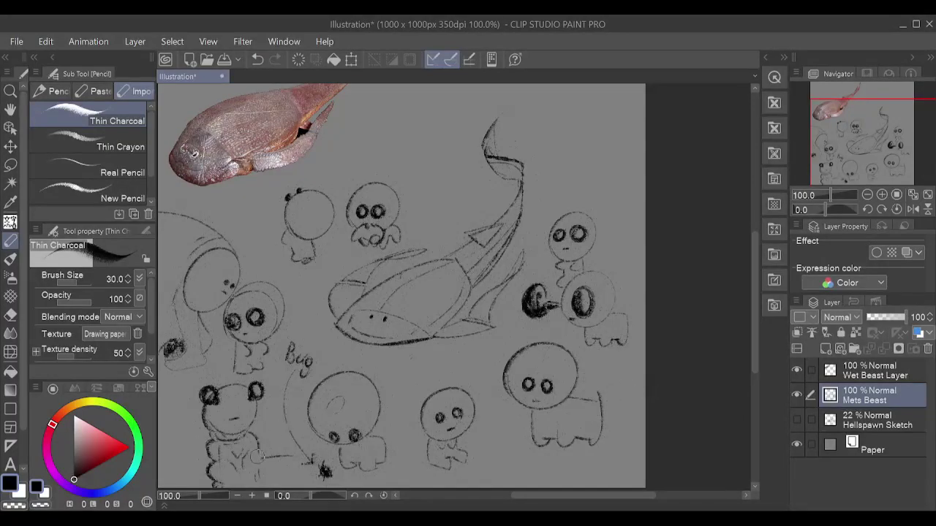
- Darken the shoulder and wavy left body outline of the round-eared doodle in the canvas's lower-left area
{"action": "left_click_drag", "start_coordinate": [246, 432], "coordinate": [259, 442]}
{"action": "mouse_move", "coordinate": [203, 447]}
{"action": "left_mouse_down"}
{"action": "mouse_move", "coordinate": [252, 435]}
{"action": "mouse_move", "coordinate": [208, 463]}
{"action": "left_mouse_up"}
{"action": "key", "text": "ctrl+z"}
{"action": "key", "text": "ctrl+y"}
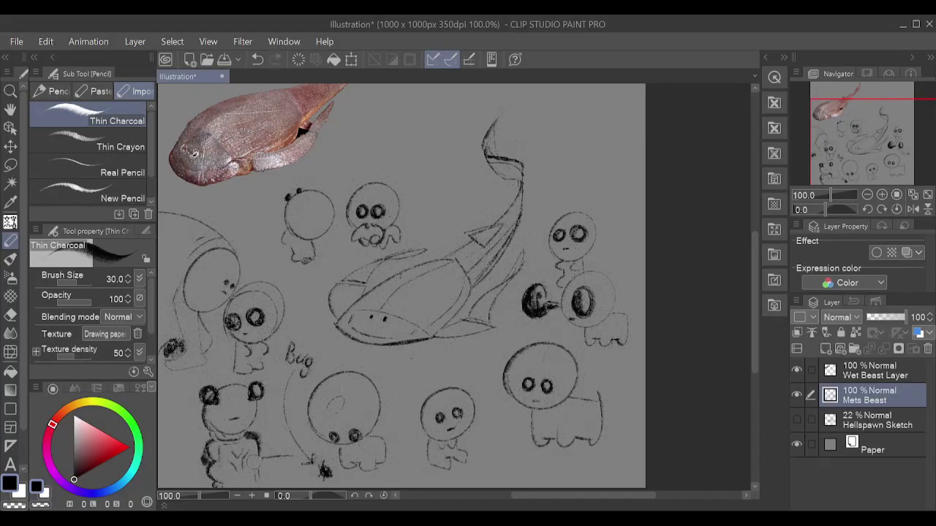
{"action": "key", "text": "ctrl+z"}
- Shade the round-eared doodle's torso and thicken the horizontal line extending from its side toward the bug
{"action": "left_click_drag", "start_coordinate": [218, 484], "coordinate": [209, 468]}
{"action": "key", "text": "ctrl+z"}
{"action": "key", "text": "ctrl+z"}
{"action": "key", "text": "ctrl+y"}
{"action": "left_click_drag", "start_coordinate": [211, 462], "coordinate": [226, 487]}
{"action": "key", "text": "ctrl+z"}
{"action": "key", "text": "ctrl+z"}
{"action": "mouse_move", "coordinate": [250, 438]}
{"action": "left_mouse_down"}
{"action": "mouse_move", "coordinate": [257, 481]}
{"action": "mouse_move", "coordinate": [256, 467]}
{"action": "mouse_move", "coordinate": [285, 485]}
{"action": "mouse_move", "coordinate": [291, 474]}
{"action": "mouse_move", "coordinate": [276, 477]}
{"action": "mouse_move", "coordinate": [289, 464]}
{"action": "mouse_move", "coordinate": [267, 458]}
{"action": "mouse_move", "coordinate": [300, 450]}
{"action": "mouse_move", "coordinate": [265, 458]}
{"action": "mouse_move", "coordinate": [300, 453]}
{"action": "left_mouse_up"}
{"action": "key", "text": "ctrl+z"}
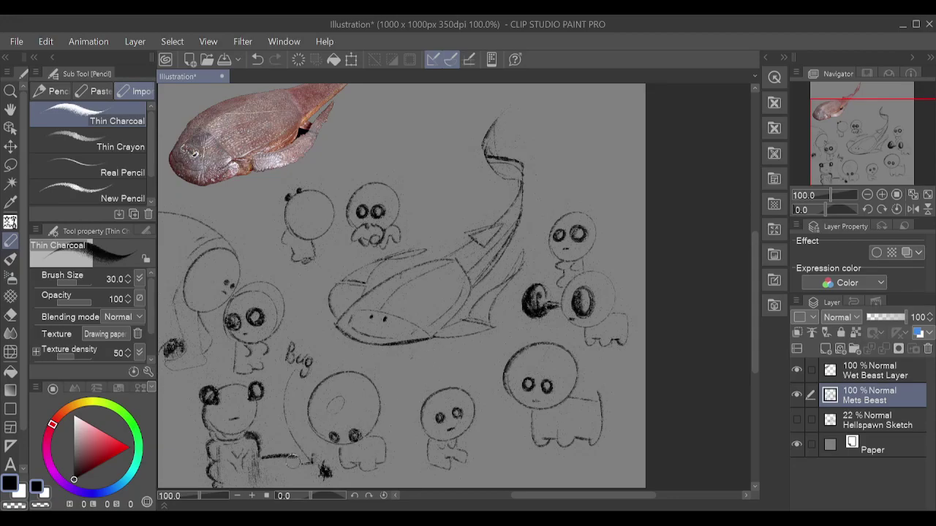
- Hatch the area beneath the horizontal line and shade the left side of the round-eared doodle's face
{"action": "mouse_move", "coordinate": [274, 486]}
{"action": "left_mouse_down"}
{"action": "mouse_move", "coordinate": [282, 464]}
{"action": "mouse_move", "coordinate": [302, 488]}
{"action": "mouse_move", "coordinate": [268, 475]}
{"action": "mouse_move", "coordinate": [257, 484]}
{"action": "left_mouse_up"}
{"action": "mouse_move", "coordinate": [231, 454]}
{"action": "left_mouse_down"}
{"action": "mouse_move", "coordinate": [231, 466]}
{"action": "mouse_move", "coordinate": [249, 470]}
{"action": "mouse_move", "coordinate": [218, 458]}
{"action": "mouse_move", "coordinate": [221, 447]}
{"action": "mouse_move", "coordinate": [212, 462]}
{"action": "left_mouse_up"}
{"action": "key", "text": "ctrl+z"}
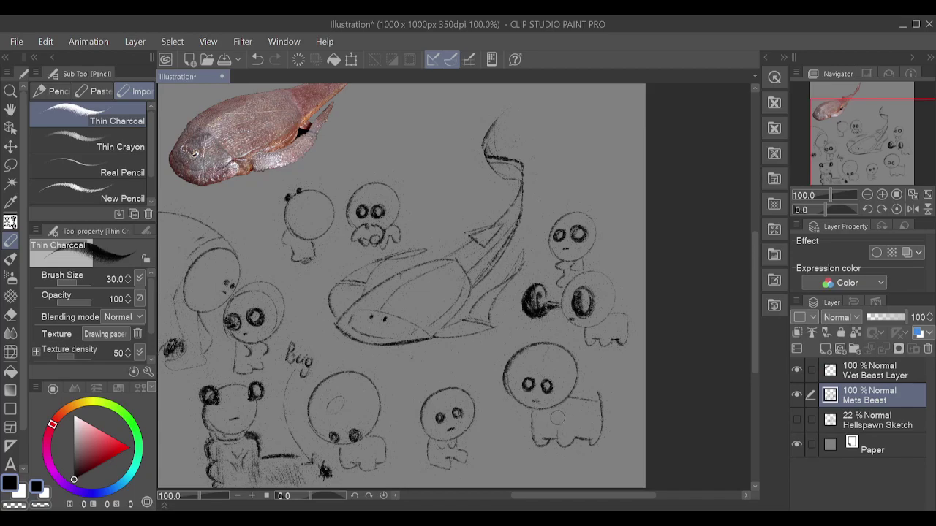
{"action": "key", "text": "ctrl+z"}
{"action": "mouse_move", "coordinate": [220, 420]}
{"action": "left_mouse_down"}
{"action": "mouse_move", "coordinate": [206, 421]}
{"action": "mouse_move", "coordinate": [218, 429]}
{"action": "mouse_move", "coordinate": [217, 400]}
{"action": "mouse_move", "coordinate": [214, 432]}
{"action": "mouse_move", "coordinate": [228, 435]}
{"action": "mouse_move", "coordinate": [219, 454]}
{"action": "mouse_move", "coordinate": [216, 443]}
{"action": "mouse_move", "coordinate": [223, 438]}
{"action": "mouse_move", "coordinate": [219, 475]}
{"action": "left_mouse_up"}
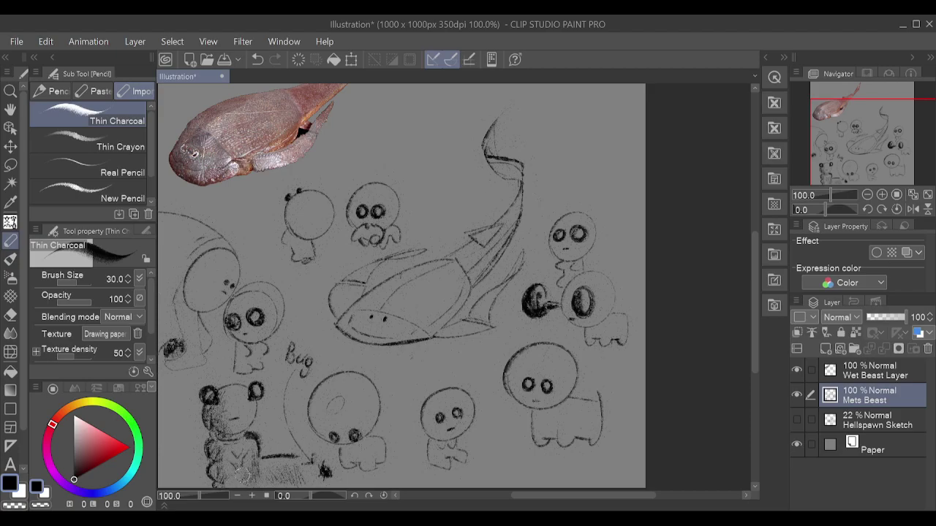
- Add diagonal hatching behind the round-eared doodle's left side and deepen the shading below the horizontal line
{"action": "mouse_move", "coordinate": [269, 482]}
{"action": "left_mouse_down"}
{"action": "mouse_move", "coordinate": [282, 465]}
{"action": "mouse_move", "coordinate": [289, 472]}
{"action": "left_mouse_up"}
{"action": "mouse_move", "coordinate": [224, 426]}
{"action": "left_mouse_down"}
{"action": "mouse_move", "coordinate": [177, 454]}
{"action": "mouse_move", "coordinate": [219, 401]}
{"action": "mouse_move", "coordinate": [169, 441]}
{"action": "mouse_move", "coordinate": [217, 407]}
{"action": "left_mouse_up"}
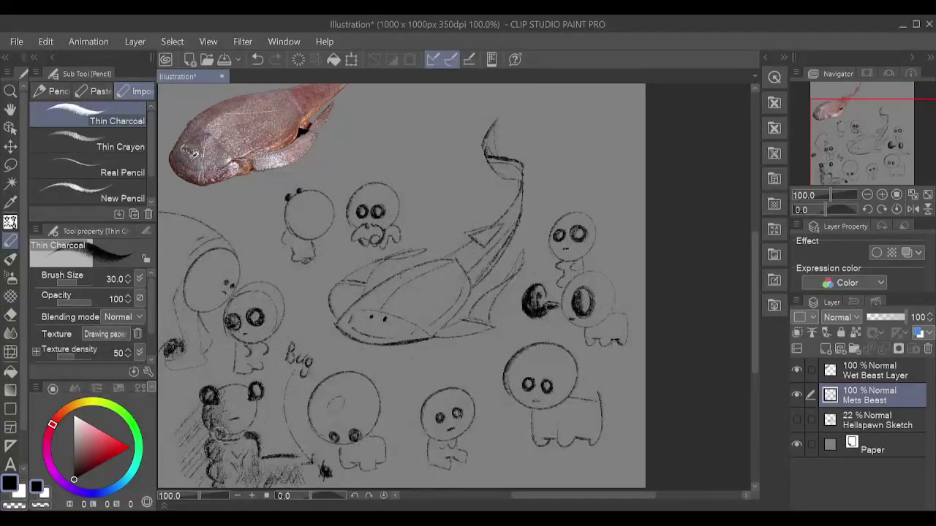
{"action": "mouse_move", "coordinate": [196, 432]}
{"action": "left_mouse_down"}
{"action": "mouse_move", "coordinate": [219, 404]}
{"action": "mouse_move", "coordinate": [210, 396]}
{"action": "mouse_move", "coordinate": [164, 448]}
{"action": "mouse_move", "coordinate": [212, 417]}
{"action": "left_mouse_up"}
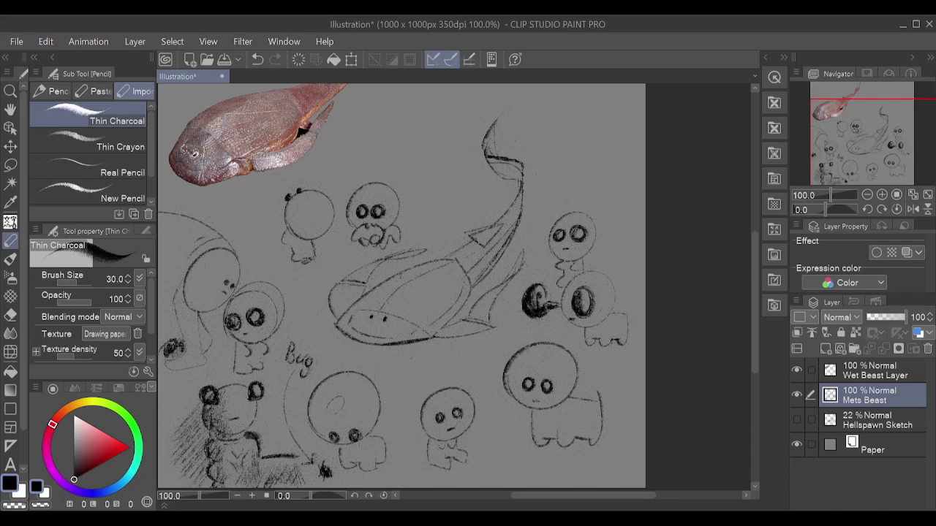
{"action": "mouse_move", "coordinate": [202, 455]}
{"action": "left_mouse_down"}
{"action": "mouse_move", "coordinate": [216, 429]}
{"action": "mouse_move", "coordinate": [218, 389]}
{"action": "mouse_move", "coordinate": [174, 426]}
{"action": "mouse_move", "coordinate": [217, 421]}
{"action": "mouse_move", "coordinate": [199, 481]}
{"action": "left_mouse_up"}
{"action": "left_click_drag", "start_coordinate": [244, 449], "coordinate": [268, 430]}
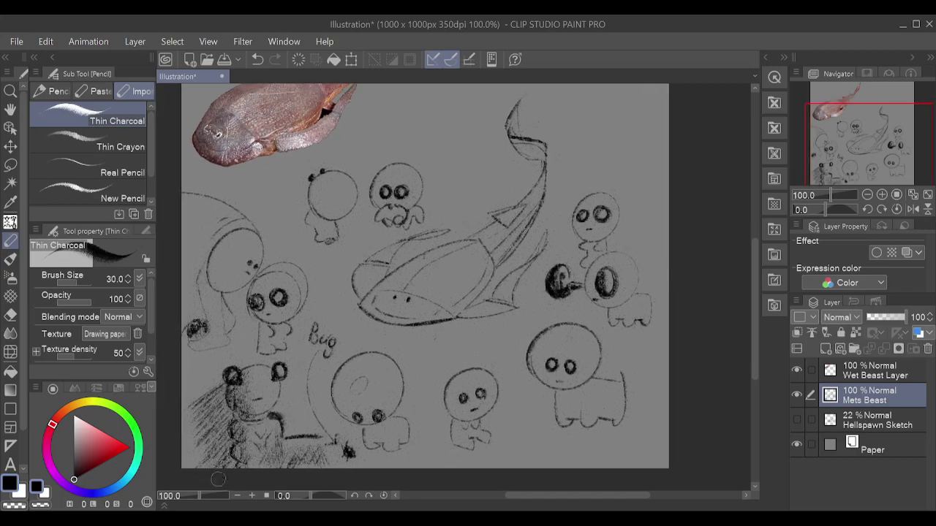
- Extend the dense diagonal hatching from the round-eared doodle's left ear out to the canvas edge
{"action": "mouse_move", "coordinate": [232, 388]}
{"action": "left_mouse_down"}
{"action": "mouse_move", "coordinate": [197, 426]}
{"action": "mouse_move", "coordinate": [171, 432]}
{"action": "left_mouse_up"}
{"action": "left_click_drag", "start_coordinate": [223, 382], "coordinate": [173, 421]}
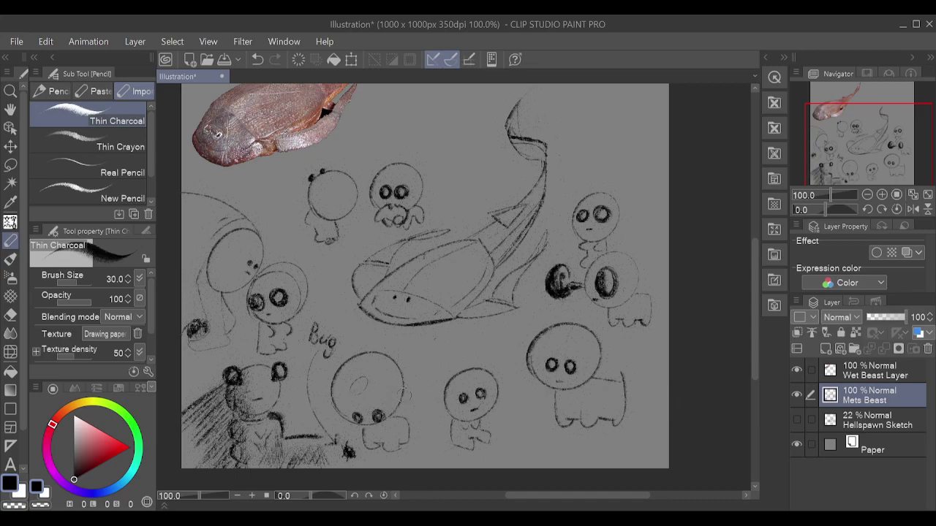
{"action": "mouse_move", "coordinate": [228, 379]}
{"action": "left_mouse_down"}
{"action": "mouse_move", "coordinate": [161, 416]}
{"action": "mouse_move", "coordinate": [244, 375]}
{"action": "mouse_move", "coordinate": [170, 410]}
{"action": "mouse_move", "coordinate": [218, 379]}
{"action": "left_mouse_up"}
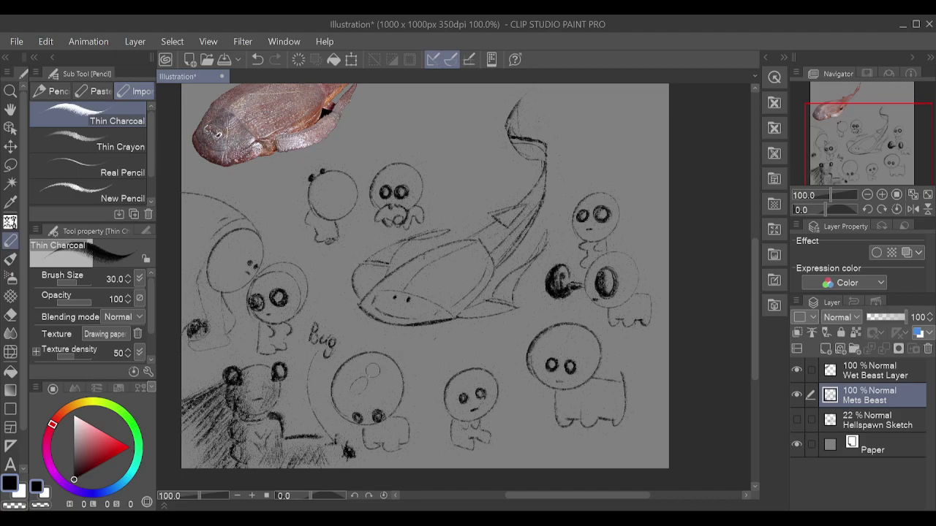
- Try extra shading strokes over the round-eared doodle's torso and down the side of its face
{"action": "mouse_move", "coordinate": [233, 427]}
{"action": "left_mouse_down"}
{"action": "mouse_move", "coordinate": [254, 420]}
{"action": "mouse_move", "coordinate": [234, 461]}
{"action": "left_mouse_up"}
{"action": "key", "text": "ctrl+z"}
{"action": "mouse_move", "coordinate": [275, 418]}
{"action": "left_mouse_down"}
{"action": "mouse_move", "coordinate": [283, 437]}
{"action": "mouse_move", "coordinate": [278, 421]}
{"action": "mouse_move", "coordinate": [310, 437]}
{"action": "mouse_move", "coordinate": [283, 439]}
{"action": "mouse_move", "coordinate": [340, 436]}
{"action": "mouse_move", "coordinate": [326, 433]}
{"action": "left_mouse_up"}
{"action": "key", "text": "ctrl+z"}
{"action": "key", "text": "ctrl+z"}
{"action": "key", "text": "ctrl+z"}
{"action": "mouse_move", "coordinate": [279, 384]}
{"action": "left_mouse_down"}
{"action": "mouse_move", "coordinate": [267, 411]}
{"action": "mouse_move", "coordinate": [286, 390]}
{"action": "mouse_move", "coordinate": [278, 383]}
{"action": "mouse_move", "coordinate": [267, 412]}
{"action": "mouse_move", "coordinate": [281, 374]}
{"action": "mouse_move", "coordinate": [268, 412]}
{"action": "mouse_move", "coordinate": [279, 386]}
{"action": "mouse_move", "coordinate": [232, 381]}
{"action": "mouse_move", "coordinate": [268, 408]}
{"action": "left_mouse_up"}
{"action": "key", "text": "ctrl+z"}
{"action": "key", "text": "ctrl+z"}
{"action": "key", "text": "ctrl+z"}
{"action": "key", "text": "ctrl+z"}
{"action": "key", "text": "ctrl+z"}
{"action": "key", "text": "ctrl+z"}
- Try to outline the round-eared doodle's head more boldly between the ears and down the side of the face
{"action": "mouse_move", "coordinate": [268, 365]}
{"action": "left_mouse_down"}
{"action": "mouse_move", "coordinate": [248, 372]}
{"action": "mouse_move", "coordinate": [272, 369]}
{"action": "mouse_move", "coordinate": [269, 410]}
{"action": "left_mouse_up"}
{"action": "key", "text": "ctrl+z"}
{"action": "key", "text": "ctrl+z"}
{"action": "mouse_move", "coordinate": [242, 373]}
{"action": "left_mouse_down"}
{"action": "mouse_move", "coordinate": [271, 369]}
{"action": "mouse_move", "coordinate": [269, 409]}
{"action": "left_mouse_up"}
{"action": "key", "text": "ctrl+z"}
{"action": "key", "text": "ctrl+z"}
{"action": "key", "text": "ctrl+z"}
{"action": "key", "text": "ctrl+z"}
{"action": "left_click_drag", "start_coordinate": [242, 372], "coordinate": [270, 369]}
{"action": "left_click_drag", "start_coordinate": [279, 383], "coordinate": [275, 406]}
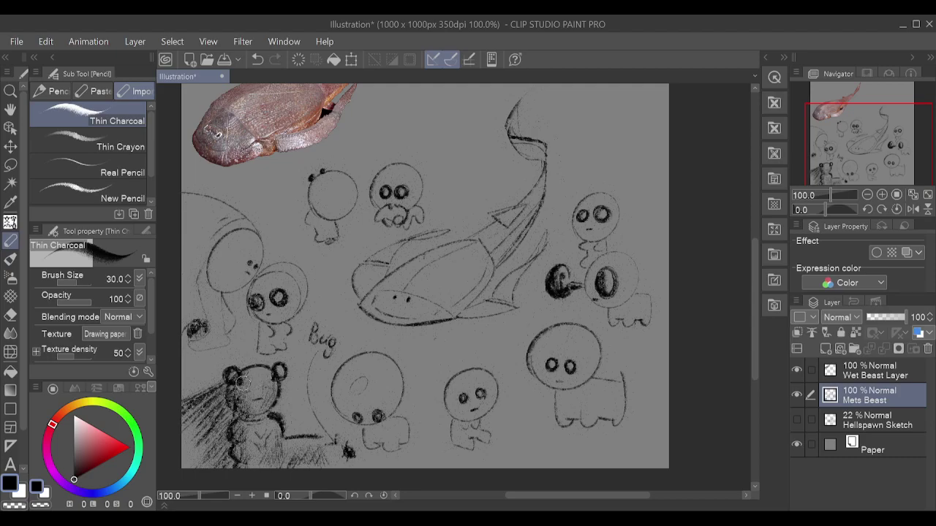
{"action": "key", "text": "ctrl+z"}
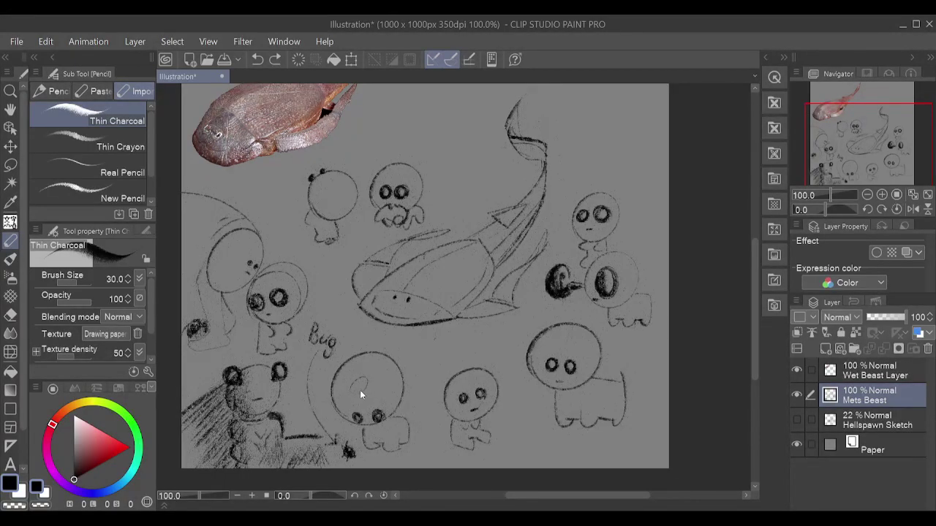
- Extend the hatching beside the round-eared doodle to the canvas edge and darken the horizontal line leading to the bug
{"action": "mouse_move", "coordinate": [217, 390]}
{"action": "left_mouse_down"}
{"action": "mouse_move", "coordinate": [174, 411]}
{"action": "mouse_move", "coordinate": [229, 378]}
{"action": "mouse_move", "coordinate": [164, 419]}
{"action": "left_mouse_up"}
{"action": "left_click_drag", "start_coordinate": [285, 438], "coordinate": [326, 437]}
- Sketch an outlined exclamation mark with a round dot above the small doodle that faces away below the fish reference
{"action": "left_click_drag", "start_coordinate": [455, 345], "coordinate": [427, 369]}
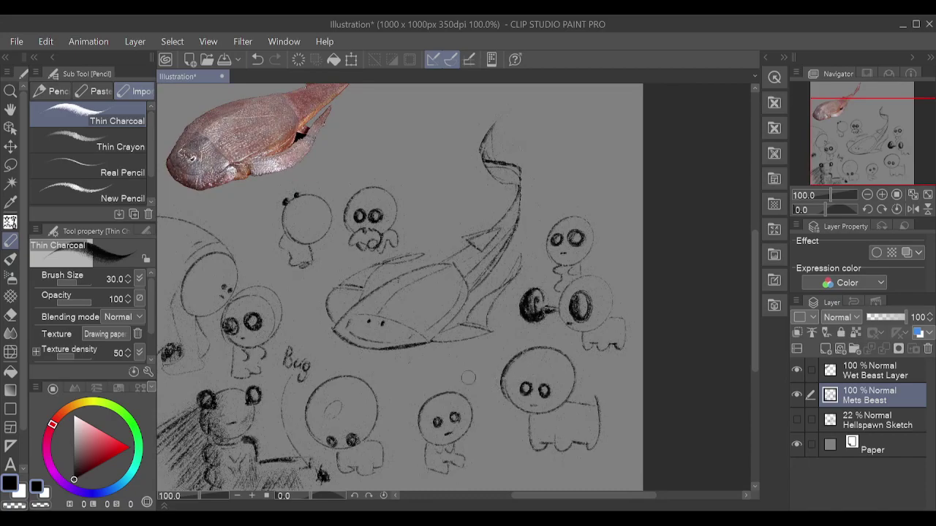
{"action": "mouse_move", "coordinate": [298, 192]}
{"action": "left_mouse_down"}
{"action": "mouse_move", "coordinate": [330, 183]}
{"action": "mouse_move", "coordinate": [341, 210]}
{"action": "mouse_move", "coordinate": [320, 193]}
{"action": "mouse_move", "coordinate": [327, 183]}
{"action": "mouse_move", "coordinate": [319, 193]}
{"action": "left_mouse_up"}
{"action": "key", "text": "ctrl+z"}
{"action": "key", "text": "ctrl+z"}
{"action": "key", "text": "ctrl+z"}
{"action": "mouse_move", "coordinate": [325, 162]}
{"action": "left_mouse_down"}
{"action": "mouse_move", "coordinate": [327, 145]}
{"action": "mouse_move", "coordinate": [347, 149]}
{"action": "mouse_move", "coordinate": [326, 171]}
{"action": "left_mouse_up"}
{"action": "left_click_drag", "start_coordinate": [334, 181], "coordinate": [352, 151]}
{"action": "key", "text": "ctrl+z"}
{"action": "key", "text": "ctrl+z"}
{"action": "key", "text": "ctrl+z"}
{"action": "key", "text": "ctrl+z"}
{"action": "key", "text": "ctrl+z"}
{"action": "key", "text": "ctrl+z"}
{"action": "key", "text": "ctrl+z"}
{"action": "key", "text": "ctrl+z"}
{"action": "left_click", "coordinate": [329, 181]}
{"action": "key", "text": "ctrl+z"}
{"action": "key", "text": "ctrl+z"}
{"action": "left_click_drag", "start_coordinate": [335, 180], "coordinate": [326, 187]}
{"action": "left_click_drag", "start_coordinate": [339, 180], "coordinate": [346, 151]}
{"action": "key", "text": "ctrl+z"}
{"action": "key", "text": "ctrl+z"}
{"action": "mouse_move", "coordinate": [345, 149]}
{"action": "left_mouse_down"}
{"action": "mouse_move", "coordinate": [332, 180]}
{"action": "mouse_move", "coordinate": [346, 174]}
{"action": "mouse_move", "coordinate": [348, 148]}
{"action": "mouse_move", "coordinate": [329, 189]}
{"action": "mouse_move", "coordinate": [353, 175]}
{"action": "mouse_move", "coordinate": [327, 182]}
{"action": "mouse_move", "coordinate": [331, 139]}
{"action": "mouse_move", "coordinate": [329, 171]}
{"action": "left_mouse_up"}
{"action": "key", "text": "ctrl+z"}
{"action": "key", "text": "ctrl+z"}
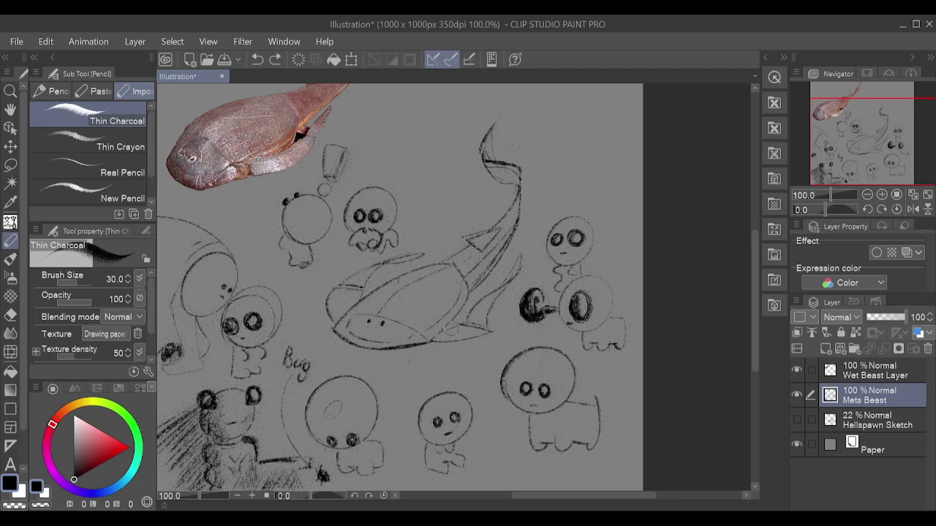
- Lasso the upper part of the exclamation mark, rotate it clockwise to tilt away from its dot, and apply the transformation
{"action": "key", "text": "m"}
{"action": "mouse_move", "coordinate": [329, 141]}
{"action": "left_mouse_down"}
{"action": "mouse_move", "coordinate": [363, 139]}
{"action": "mouse_move", "coordinate": [346, 184]}
{"action": "left_mouse_up"}
{"action": "left_click", "coordinate": [351, 61]}
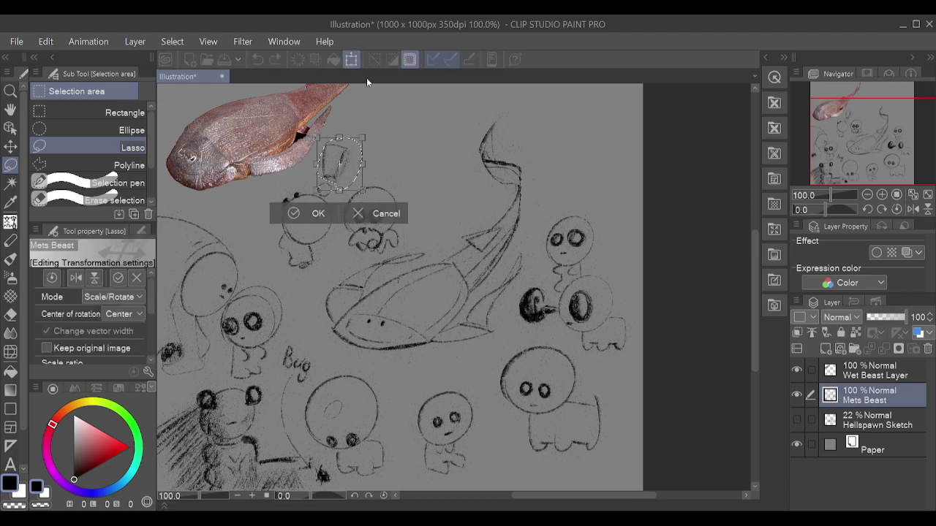
{"action": "left_click_drag", "start_coordinate": [357, 121], "coordinate": [370, 126]}
{"action": "mouse_move", "coordinate": [355, 161]}
{"action": "left_mouse_down"}
{"action": "mouse_move", "coordinate": [369, 158]}
{"action": "mouse_move", "coordinate": [365, 169]}
{"action": "left_mouse_up"}
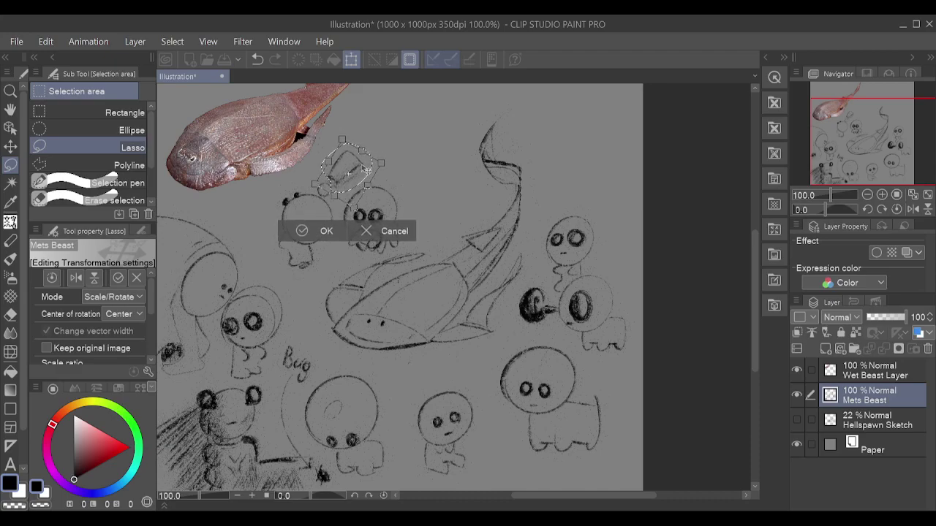
{"action": "left_click", "coordinate": [329, 230]}
{"action": "left_click", "coordinate": [223, 221]}
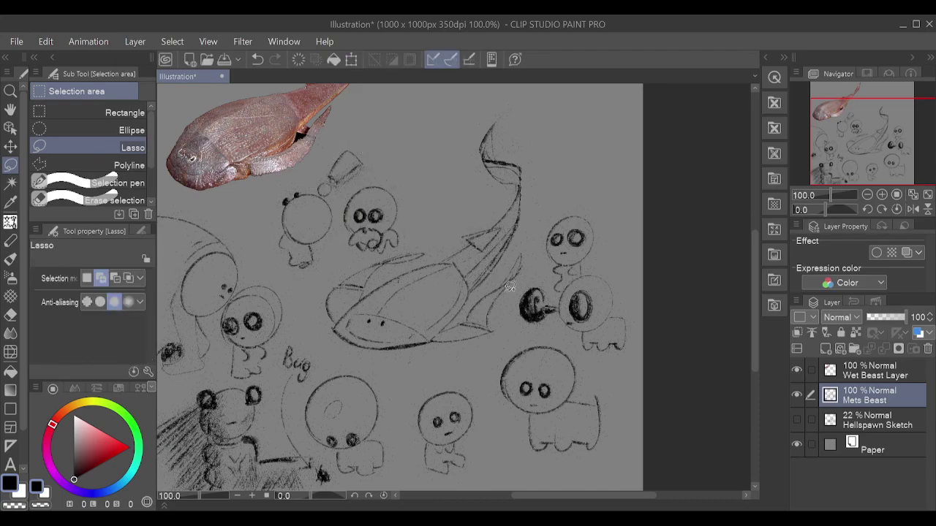
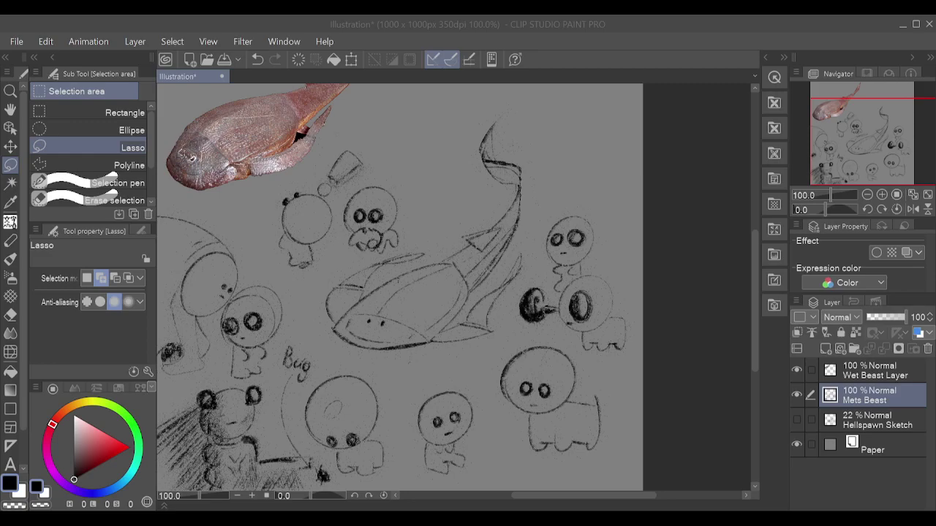
- Colour the item held by the doodle beside the exclamation mark dark red with the Thin Charcoal pencil
{"action": "left_click_drag", "start_coordinate": [477, 235], "coordinate": [431, 320]}
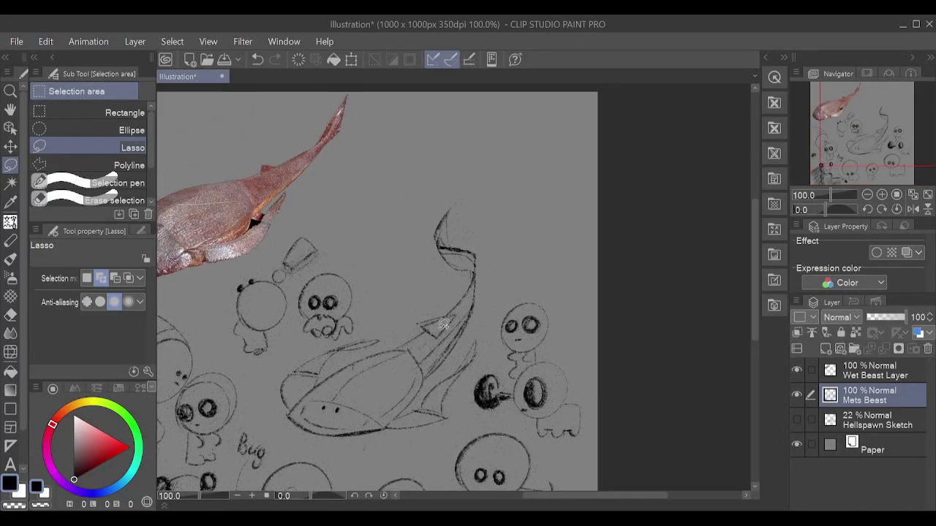
{"action": "key", "text": "p"}
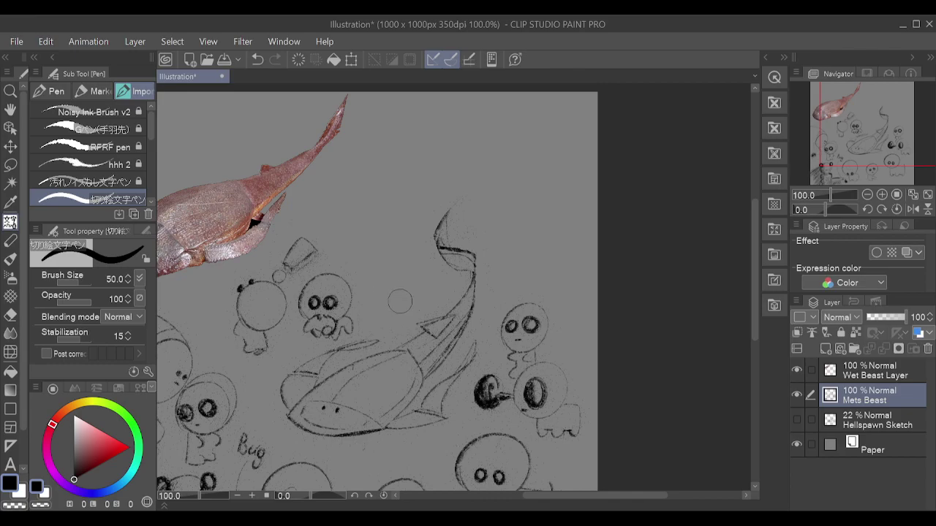
{"action": "left_click_drag", "start_coordinate": [114, 444], "coordinate": [111, 459]}
{"action": "left_click_drag", "start_coordinate": [307, 322], "coordinate": [313, 333]}
{"action": "key", "text": "ctrl+z"}
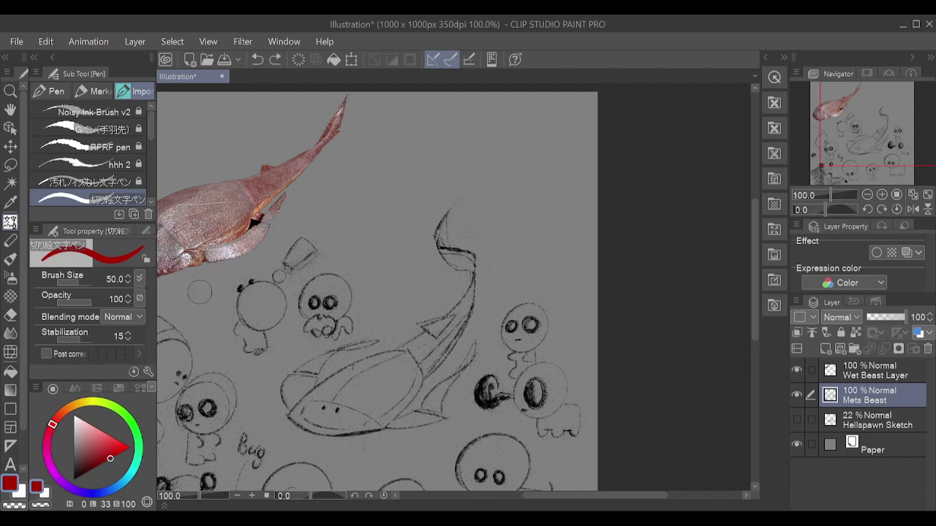
{"action": "key", "text": "p"}
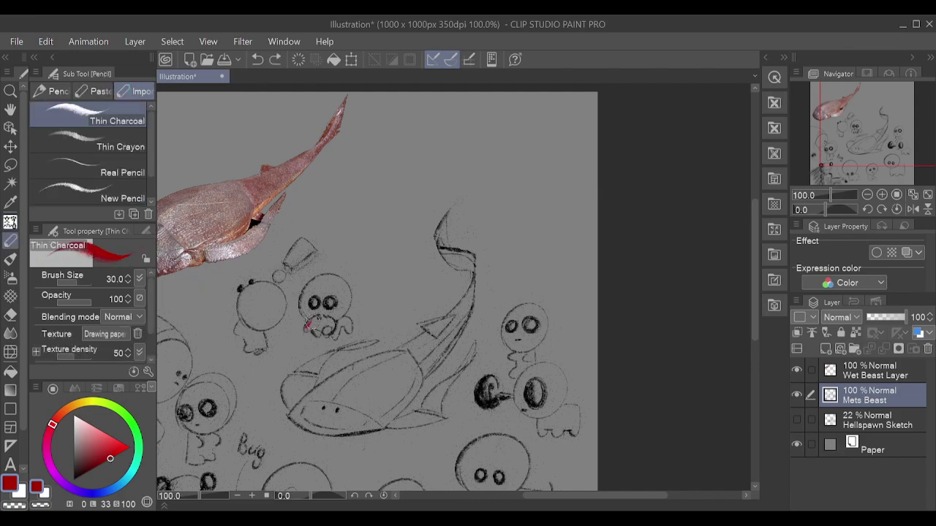
{"action": "mouse_move", "coordinate": [310, 328]}
{"action": "left_mouse_down"}
{"action": "mouse_move", "coordinate": [333, 321]}
{"action": "mouse_move", "coordinate": [320, 328]}
{"action": "left_mouse_up"}
- Choose a muted teal and colour the small round spot beside the red item in the doodle's hands
{"action": "left_click", "coordinate": [134, 466]}
{"action": "left_click", "coordinate": [104, 436]}
{"action": "left_click", "coordinate": [94, 447]}
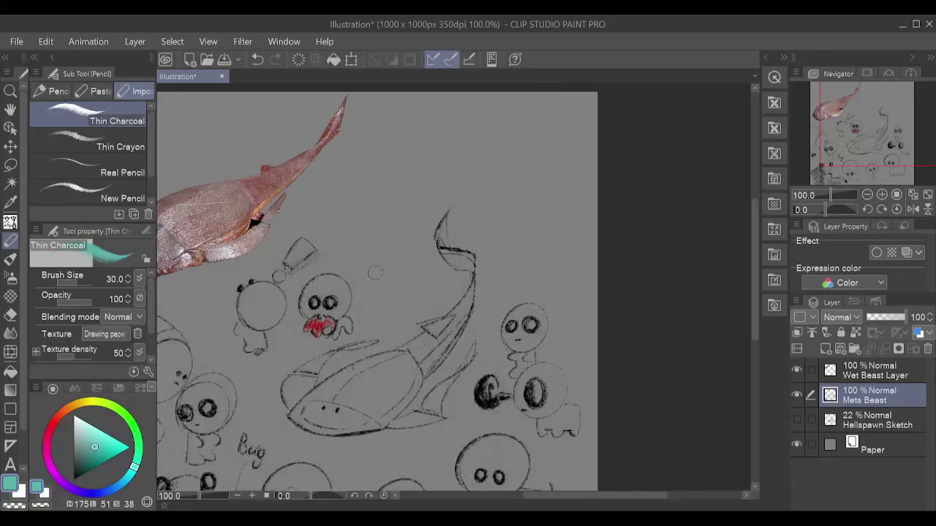
{"action": "left_click_drag", "start_coordinate": [326, 329], "coordinate": [327, 335]}
{"action": "key", "text": "ctrl+z"}
{"action": "key", "text": "ctrl+y"}
- Switch back to black and sketch the lower body curves of a new large doodle at the right canvas edge
{"action": "left_click_drag", "start_coordinate": [380, 356], "coordinate": [444, 310]}
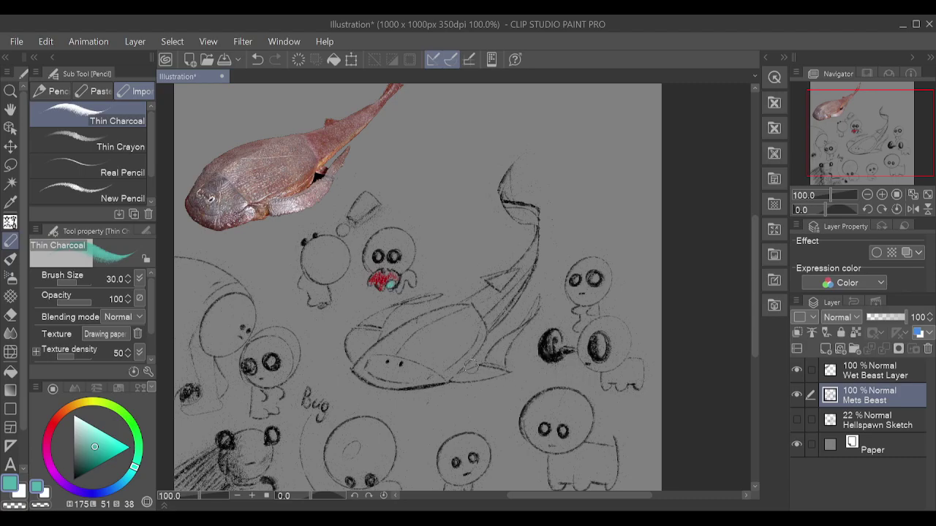
{"action": "left_click_drag", "start_coordinate": [103, 444], "coordinate": [64, 494]}
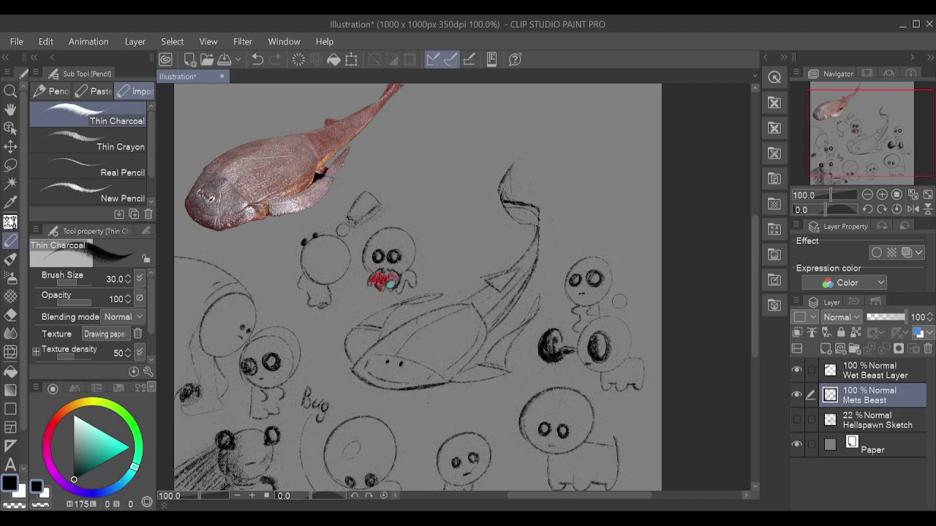
{"action": "mouse_move", "coordinate": [600, 184]}
{"action": "left_mouse_down"}
{"action": "mouse_move", "coordinate": [602, 239]}
{"action": "mouse_move", "coordinate": [632, 183]}
{"action": "mouse_move", "coordinate": [625, 175]}
{"action": "mouse_move", "coordinate": [584, 195]}
{"action": "mouse_move", "coordinate": [623, 220]}
{"action": "mouse_move", "coordinate": [632, 194]}
{"action": "mouse_move", "coordinate": [572, 222]}
{"action": "mouse_move", "coordinate": [632, 210]}
{"action": "left_mouse_up"}
{"action": "key", "text": "ctrl+z"}
{"action": "key", "text": "ctrl+z"}
{"action": "key", "text": "ctrl+z"}
{"action": "mouse_move", "coordinate": [615, 168]}
{"action": "left_mouse_down"}
{"action": "mouse_move", "coordinate": [577, 216]}
{"action": "mouse_move", "coordinate": [620, 234]}
{"action": "left_mouse_up"}
{"action": "mouse_move", "coordinate": [636, 204]}
{"action": "left_mouse_down"}
{"action": "mouse_move", "coordinate": [648, 246]}
{"action": "mouse_move", "coordinate": [674, 235]}
{"action": "left_mouse_up"}
- Draw the curved left side of the new large doodle's head above its body
{"action": "mouse_move", "coordinate": [621, 166]}
{"action": "left_mouse_down"}
{"action": "mouse_move", "coordinate": [576, 167]}
{"action": "mouse_move", "coordinate": [629, 132]}
{"action": "mouse_move", "coordinate": [623, 162]}
{"action": "mouse_move", "coordinate": [565, 141]}
{"action": "left_mouse_up"}
{"action": "key", "text": "ctrl+z"}
{"action": "key", "text": "ctrl+z"}
{"action": "mouse_move", "coordinate": [611, 169]}
{"action": "left_mouse_down"}
{"action": "mouse_move", "coordinate": [564, 132]}
{"action": "mouse_move", "coordinate": [642, 100]}
{"action": "mouse_move", "coordinate": [619, 142]}
{"action": "mouse_move", "coordinate": [548, 150]}
{"action": "mouse_move", "coordinate": [583, 117]}
{"action": "mouse_move", "coordinate": [612, 144]}
{"action": "mouse_move", "coordinate": [592, 144]}
{"action": "mouse_move", "coordinate": [561, 114]}
{"action": "left_mouse_up"}
{"action": "key", "text": "ctrl+z"}
{"action": "key", "text": "ctrl+z"}
{"action": "key", "text": "ctrl+z"}
{"action": "key", "text": "ctrl+z"}
{"action": "left_click_drag", "start_coordinate": [618, 165], "coordinate": [585, 87]}
{"action": "key", "text": "ctrl+z"}
{"action": "left_click_drag", "start_coordinate": [621, 166], "coordinate": [596, 84]}
{"action": "key", "text": "ctrl+z"}
{"action": "mouse_move", "coordinate": [623, 167]}
{"action": "left_mouse_down"}
{"action": "mouse_move", "coordinate": [597, 155]}
{"action": "mouse_move", "coordinate": [606, 84]}
{"action": "left_mouse_up"}
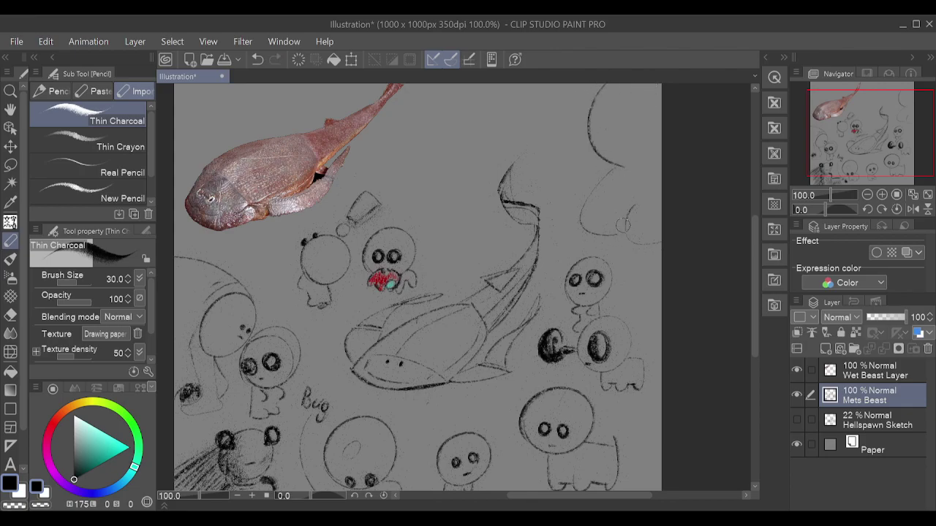
- Draw the inner leg line of the large doodle and two thick ring-shaped eyes on its face
{"action": "left_click_drag", "start_coordinate": [614, 186], "coordinate": [641, 211]}
{"action": "mouse_move", "coordinate": [607, 139]}
{"action": "left_mouse_down"}
{"action": "mouse_move", "coordinate": [594, 130]}
{"action": "mouse_move", "coordinate": [652, 143]}
{"action": "mouse_move", "coordinate": [634, 115]}
{"action": "mouse_move", "coordinate": [640, 143]}
{"action": "mouse_move", "coordinate": [653, 131]}
{"action": "mouse_move", "coordinate": [644, 115]}
{"action": "mouse_move", "coordinate": [644, 134]}
{"action": "mouse_move", "coordinate": [632, 115]}
{"action": "mouse_move", "coordinate": [624, 145]}
{"action": "mouse_move", "coordinate": [638, 158]}
{"action": "mouse_move", "coordinate": [611, 156]}
{"action": "mouse_move", "coordinate": [647, 165]}
{"action": "mouse_move", "coordinate": [627, 170]}
{"action": "mouse_move", "coordinate": [654, 162]}
{"action": "mouse_move", "coordinate": [617, 160]}
{"action": "mouse_move", "coordinate": [645, 171]}
{"action": "left_mouse_up"}
{"action": "key", "text": "ctrl+z"}
{"action": "key", "text": "ctrl+z"}
{"action": "key", "text": "ctrl+z"}
{"action": "key", "text": "ctrl+z"}
{"action": "key", "text": "ctrl+z"}
{"action": "key", "text": "ctrl+z"}
{"action": "key", "text": "ctrl+z"}
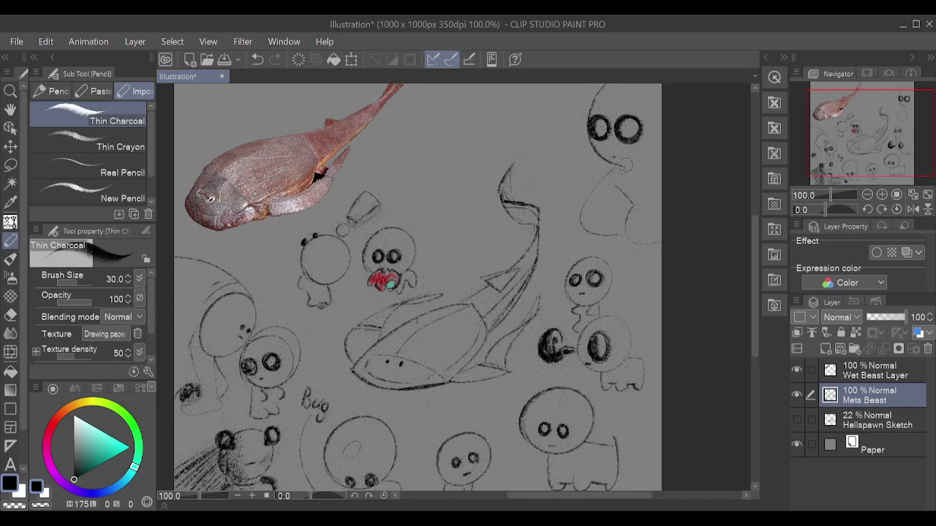
- Draw the curve of the large doodle's chin and continue it toward the canvas edge
{"action": "key", "text": "ctrl+y"}
{"action": "key", "text": "ctrl+z"}
{"action": "left_click_drag", "start_coordinate": [622, 166], "coordinate": [640, 164]}
{"action": "key", "text": "ctrl+z"}
{"action": "key", "text": "ctrl+z"}
{"action": "key", "text": "ctrl+y"}
{"action": "key", "text": "ctrl+z"}
{"action": "key", "text": "ctrl+y"}
{"action": "key", "text": "ctrl+z"}
{"action": "key", "text": "ctrl+y"}
{"action": "key", "text": "ctrl+z"}
{"action": "left_click_drag", "start_coordinate": [621, 166], "coordinate": [649, 160]}
{"action": "key", "text": "ctrl+z"}
{"action": "key", "text": "ctrl+z"}
{"action": "key", "text": "ctrl+z"}
{"action": "mouse_move", "coordinate": [629, 167]}
{"action": "left_mouse_down"}
{"action": "mouse_move", "coordinate": [683, 161]}
{"action": "mouse_move", "coordinate": [676, 164]}
{"action": "left_mouse_up"}
{"action": "key", "text": "ctrl+z"}
{"action": "key", "text": "ctrl+z"}
- Outline the large doodle's second leg and hatch the rounded shapes of its lower body
{"action": "left_click_drag", "start_coordinate": [649, 201], "coordinate": [692, 205]}
{"action": "key", "text": "ctrl+z"}
{"action": "key", "text": "ctrl+z"}
{"action": "key", "text": "ctrl+y"}
{"action": "key", "text": "ctrl+z"}
{"action": "mouse_move", "coordinate": [615, 191]}
{"action": "left_mouse_down"}
{"action": "mouse_move", "coordinate": [599, 198]}
{"action": "mouse_move", "coordinate": [591, 221]}
{"action": "left_mouse_up"}
{"action": "key", "text": "ctrl+z"}
{"action": "mouse_move", "coordinate": [615, 188]}
{"action": "left_mouse_down"}
{"action": "mouse_move", "coordinate": [590, 192]}
{"action": "mouse_move", "coordinate": [615, 192]}
{"action": "mouse_move", "coordinate": [591, 192]}
{"action": "mouse_move", "coordinate": [593, 220]}
{"action": "left_mouse_up"}
{"action": "key", "text": "ctrl+z"}
{"action": "key", "text": "ctrl+z"}
{"action": "key", "text": "ctrl+y"}
{"action": "key", "text": "ctrl+z"}
{"action": "key", "text": "ctrl+z"}
- Curve the right side of the large doodle's head down to the chin and add shoulder lines beneath it
{"action": "mouse_move", "coordinate": [661, 88]}
{"action": "left_mouse_down"}
{"action": "mouse_move", "coordinate": [659, 117]}
{"action": "mouse_move", "coordinate": [629, 160]}
{"action": "left_mouse_up"}
{"action": "key", "text": "ctrl+z"}
{"action": "key", "text": "ctrl+y"}
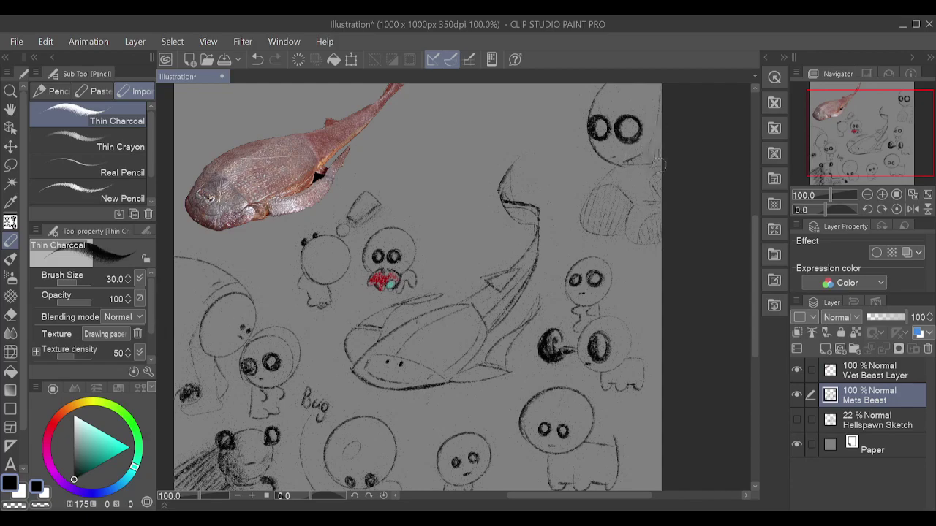
{"action": "key", "text": "ctrl+z"}
{"action": "key", "text": "ctrl+z"}
{"action": "mouse_move", "coordinate": [666, 132]}
{"action": "left_mouse_down"}
{"action": "mouse_move", "coordinate": [633, 163]}
{"action": "mouse_move", "coordinate": [678, 140]}
{"action": "left_mouse_up"}
{"action": "mouse_move", "coordinate": [634, 168]}
{"action": "left_mouse_down"}
{"action": "mouse_move", "coordinate": [652, 160]}
{"action": "mouse_move", "coordinate": [655, 176]}
{"action": "left_mouse_up"}
- Try a small hatched mark on the large doodle's cheek beside its right eye
{"action": "left_click_drag", "start_coordinate": [653, 130], "coordinate": [641, 139]}
{"action": "key", "text": "ctrl+z"}
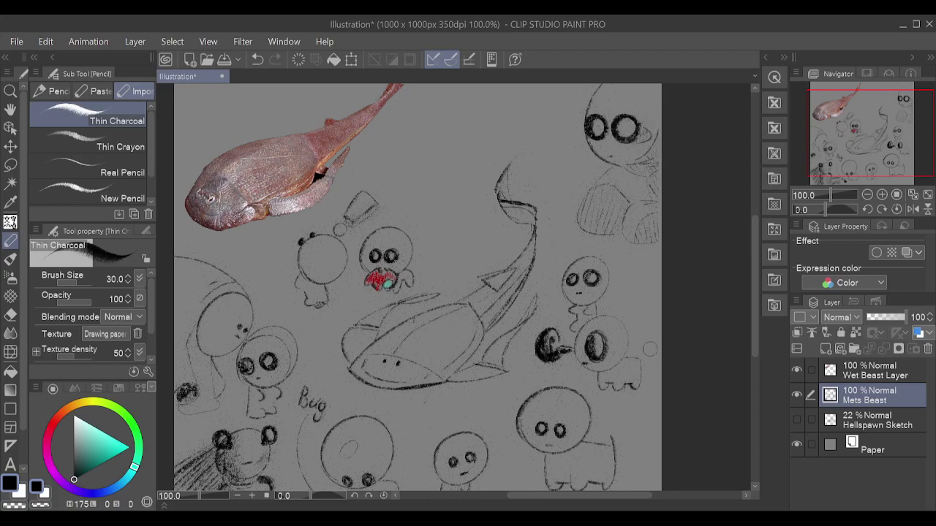
{"action": "key", "text": "ctrl+z"}
{"action": "left_click_drag", "start_coordinate": [645, 153], "coordinate": [650, 150]}
{"action": "key", "text": "ctrl+z"}
- Thicken and darken the large doodle's ring eyes and add a short mouth line below them
{"action": "mouse_move", "coordinate": [601, 130]}
{"action": "left_mouse_down"}
{"action": "mouse_move", "coordinate": [589, 128]}
{"action": "mouse_move", "coordinate": [607, 117]}
{"action": "mouse_move", "coordinate": [621, 139]}
{"action": "mouse_move", "coordinate": [627, 110]}
{"action": "mouse_move", "coordinate": [628, 139]}
{"action": "mouse_move", "coordinate": [618, 121]}
{"action": "mouse_move", "coordinate": [630, 132]}
{"action": "left_mouse_up"}
{"action": "key", "text": "ctrl+z"}
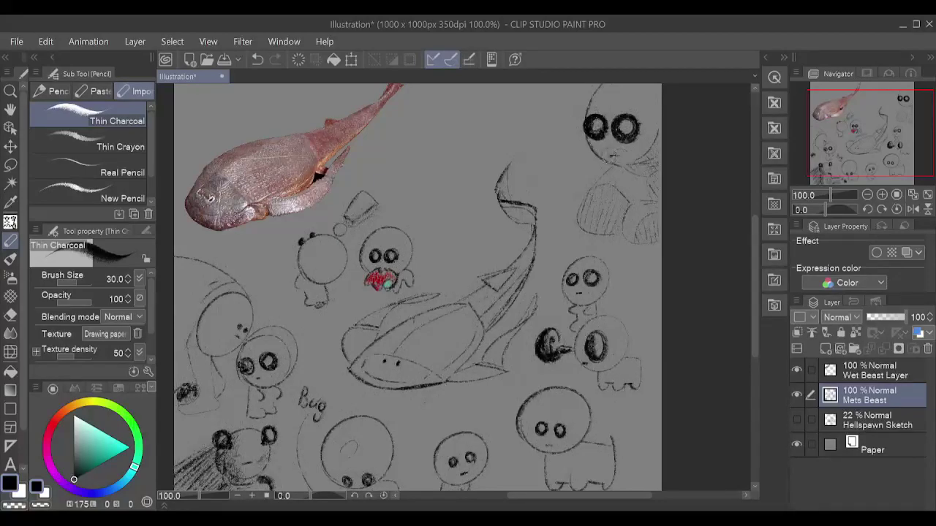
{"action": "key", "text": "ctrl+z"}
{"action": "mouse_move", "coordinate": [611, 155]}
{"action": "left_mouse_down"}
{"action": "mouse_move", "coordinate": [668, 162]}
{"action": "mouse_move", "coordinate": [621, 153]}
{"action": "left_mouse_up"}
{"action": "key", "text": "ctrl+z"}
- Reinforce the large doodle's head outline with a curve from beside the left eye up over the crown
{"action": "left_click_drag", "start_coordinate": [590, 110], "coordinate": [659, 107]}
{"action": "key", "text": "ctrl+z"}
{"action": "mouse_move", "coordinate": [588, 117]}
{"action": "left_mouse_down"}
{"action": "mouse_move", "coordinate": [618, 85]}
{"action": "mouse_move", "coordinate": [660, 113]}
{"action": "left_mouse_up"}
{"action": "key", "text": "ctrl+z"}
{"action": "key", "text": "ctrl+z"}
{"action": "mouse_move", "coordinate": [589, 116]}
{"action": "left_mouse_down"}
{"action": "mouse_move", "coordinate": [613, 85]}
{"action": "mouse_move", "coordinate": [626, 84]}
{"action": "left_mouse_up"}
{"action": "key", "text": "ctrl+z"}
{"action": "key", "text": "ctrl+y"}
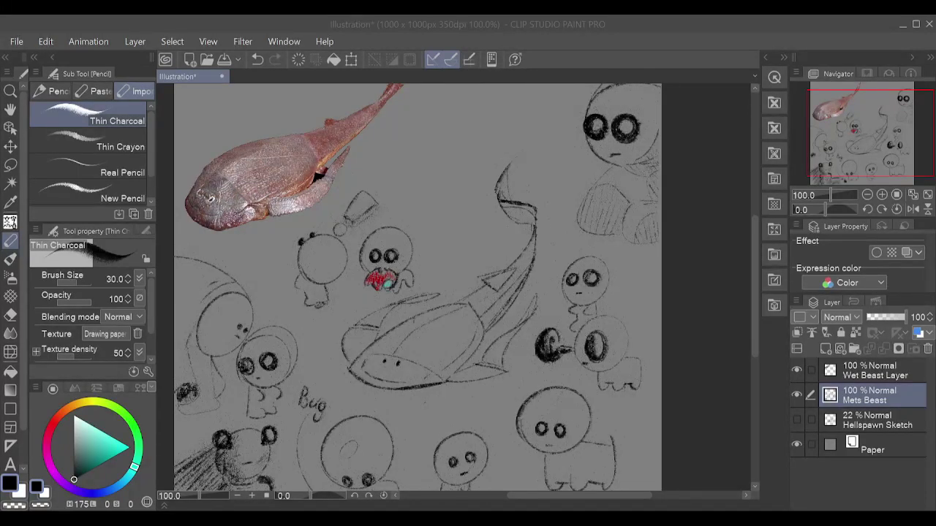
{"action": "left_click", "coordinate": [711, 312]}
{"action": "left_click_drag", "start_coordinate": [524, 324], "coordinate": [573, 367]}
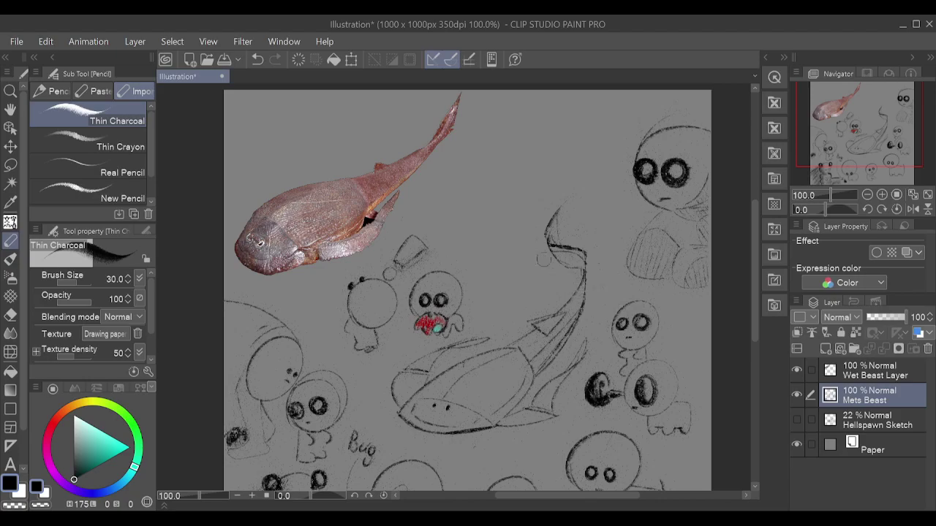
- Draw a new round doodle head in the gap between the fish photo and the sketched creature's tail fin
{"action": "mouse_move", "coordinate": [463, 238]}
{"action": "left_mouse_down"}
{"action": "mouse_move", "coordinate": [491, 188]}
{"action": "mouse_move", "coordinate": [517, 247]}
{"action": "mouse_move", "coordinate": [499, 196]}
{"action": "mouse_move", "coordinate": [455, 204]}
{"action": "mouse_move", "coordinate": [524, 253]}
{"action": "mouse_move", "coordinate": [469, 201]}
{"action": "mouse_move", "coordinate": [481, 179]}
{"action": "mouse_move", "coordinate": [484, 267]}
{"action": "mouse_move", "coordinate": [483, 191]}
{"action": "left_mouse_up"}
{"action": "key", "text": "ctrl+z"}
{"action": "key", "text": "ctrl+z"}
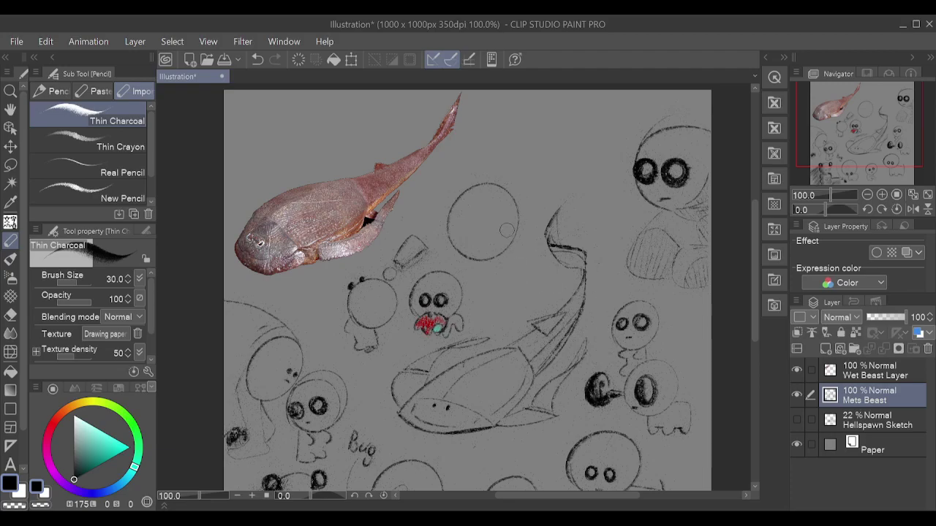
{"action": "key", "text": "ctrl+z"}
{"action": "key", "text": "ctrl+z"}
{"action": "key", "text": "ctrl+z"}
- Draw two small dark ring eyes low on the new round head
{"action": "left_click_drag", "start_coordinate": [499, 239], "coordinate": [496, 237]}
{"action": "key", "text": "ctrl+z"}
{"action": "mouse_move", "coordinate": [467, 219]}
{"action": "left_mouse_down"}
{"action": "mouse_move", "coordinate": [495, 223]}
{"action": "mouse_move", "coordinate": [474, 237]}
{"action": "mouse_move", "coordinate": [499, 214]}
{"action": "mouse_move", "coordinate": [499, 222]}
{"action": "left_mouse_up"}
{"action": "key", "text": "ctrl+z"}
{"action": "key", "text": "ctrl+z"}
{"action": "key", "text": "ctrl+z"}
{"action": "key", "text": "ctrl+z"}
{"action": "key", "text": "ctrl+z"}
{"action": "key", "text": "ctrl+z"}
{"action": "key", "text": "ctrl+z"}
{"action": "key", "text": "ctrl+z"}
{"action": "key", "text": "ctrl+z"}
{"action": "key", "text": "ctrl+z"}
{"action": "key", "text": "ctrl+z"}
{"action": "key", "text": "ctrl+z"}
{"action": "key", "text": "ctrl+z"}
{"action": "key", "text": "ctrl+z"}
{"action": "key", "text": "ctrl+z"}
{"action": "key", "text": "ctrl+z"}
{"action": "key", "text": "ctrl+z"}
- Add short slanted hatch marks across the forehead of the new round head
{"action": "mouse_move", "coordinate": [462, 238]}
{"action": "left_mouse_down"}
{"action": "mouse_move", "coordinate": [502, 235]}
{"action": "mouse_move", "coordinate": [494, 245]}
{"action": "mouse_move", "coordinate": [500, 234]}
{"action": "mouse_move", "coordinate": [497, 244]}
{"action": "mouse_move", "coordinate": [491, 213]}
{"action": "left_mouse_up"}
{"action": "key", "text": "ctrl+z"}
{"action": "key", "text": "ctrl+z"}
{"action": "left_click_drag", "start_coordinate": [478, 219], "coordinate": [503, 199]}
{"action": "key", "text": "ctrl+z"}
{"action": "key", "text": "ctrl+z"}
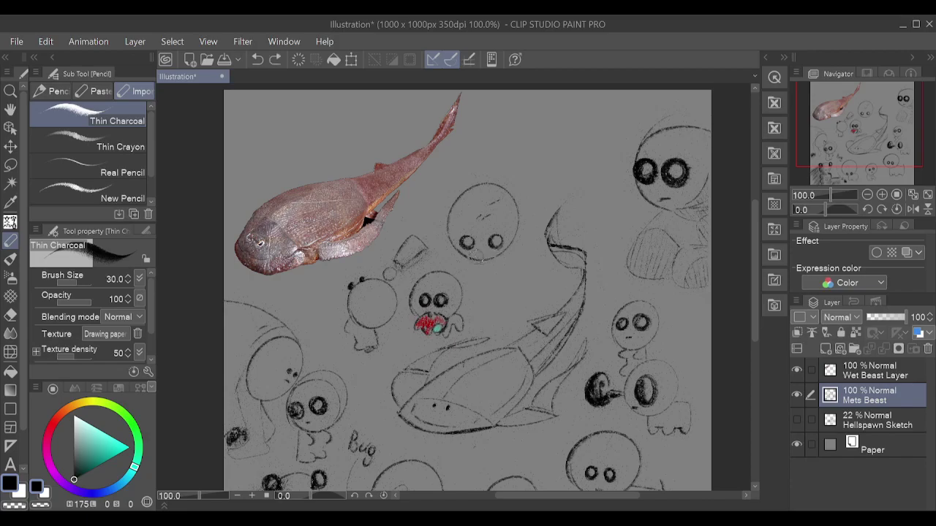
- Outline the left side of a small body with a stubby limb beneath the round head
{"action": "key", "text": "ctrl+z"}
{"action": "key", "text": "ctrl+z"}
{"action": "left_click_drag", "start_coordinate": [483, 280], "coordinate": [468, 272]}
{"action": "key", "text": "ctrl+z"}
{"action": "key", "text": "ctrl+z"}
{"action": "key", "text": "ctrl+z"}
{"action": "key", "text": "ctrl+y"}
{"action": "key", "text": "ctrl+z"}
{"action": "key", "text": "ctrl+y"}
- Sketch the lower right edge of the small body beneath the round head
{"action": "mouse_move", "coordinate": [481, 278]}
{"action": "left_mouse_down"}
{"action": "mouse_move", "coordinate": [481, 269]}
{"action": "mouse_move", "coordinate": [503, 290]}
{"action": "left_mouse_up"}
{"action": "key", "text": "ctrl+z"}
{"action": "key", "text": "ctrl+z"}
{"action": "key", "text": "ctrl+y"}
{"action": "key", "text": "ctrl+z"}
{"action": "key", "text": "ctrl+z"}
- Refine the small body's lines just under the round head's chin
{"action": "mouse_move", "coordinate": [465, 266]}
{"action": "left_mouse_down"}
{"action": "mouse_move", "coordinate": [483, 279]}
{"action": "mouse_move", "coordinate": [508, 257]}
{"action": "mouse_move", "coordinate": [505, 285]}
{"action": "mouse_move", "coordinate": [508, 256]}
{"action": "mouse_move", "coordinate": [495, 287]}
{"action": "mouse_move", "coordinate": [504, 286]}
{"action": "mouse_move", "coordinate": [507, 253]}
{"action": "mouse_move", "coordinate": [457, 287]}
{"action": "mouse_move", "coordinate": [496, 283]}
{"action": "left_mouse_up"}
{"action": "key", "text": "ctrl+z"}
{"action": "key", "text": "ctrl+z"}
{"action": "key", "text": "ctrl+z"}
{"action": "key", "text": "ctrl+z"}
{"action": "key", "text": "ctrl+z"}
{"action": "key", "text": "ctrl+z"}
{"action": "key", "text": "ctrl+z"}
{"action": "key", "text": "ctrl+z"}
- Add a small swirl in the middle of the small body and finish its right limb
{"action": "left_click_drag", "start_coordinate": [490, 278], "coordinate": [493, 277]}
{"action": "key", "text": "ctrl+z"}
{"action": "mouse_move", "coordinate": [485, 272]}
{"action": "left_mouse_down"}
{"action": "mouse_move", "coordinate": [506, 261]}
{"action": "mouse_move", "coordinate": [515, 264]}
{"action": "mouse_move", "coordinate": [510, 272]}
{"action": "left_mouse_up"}
{"action": "key", "text": "ctrl+z"}
{"action": "key", "text": "ctrl+z"}
{"action": "key", "text": "ctrl+z"}
{"action": "key", "text": "ctrl+y"}
{"action": "key", "text": "ctrl+z"}
{"action": "key", "text": "ctrl+y"}
- Draw a tilted oval head above the sketched creature's tail fin, left of the large doodle
{"action": "left_click_drag", "start_coordinate": [838, 147], "coordinate": [839, 142]}
{"action": "mouse_move", "coordinate": [520, 157]}
{"action": "left_mouse_down"}
{"action": "mouse_move", "coordinate": [501, 170]}
{"action": "mouse_move", "coordinate": [570, 169]}
{"action": "mouse_move", "coordinate": [515, 153]}
{"action": "left_mouse_up"}
{"action": "key", "text": "ctrl+z"}
{"action": "mouse_move", "coordinate": [521, 196]}
{"action": "left_mouse_down"}
{"action": "mouse_move", "coordinate": [577, 170]}
{"action": "mouse_move", "coordinate": [524, 163]}
{"action": "mouse_move", "coordinate": [576, 137]}
{"action": "mouse_move", "coordinate": [526, 221]}
{"action": "mouse_move", "coordinate": [530, 210]}
{"action": "mouse_move", "coordinate": [540, 214]}
{"action": "left_mouse_up"}
{"action": "key", "text": "ctrl+z"}
{"action": "key", "text": "ctrl+z"}
- Place a tall narrow oval eye near the lower left edge of the tilted head
{"action": "left_click_drag", "start_coordinate": [553, 177], "coordinate": [563, 180]}
{"action": "key", "text": "ctrl+z"}
{"action": "key", "text": "ctrl+z"}
{"action": "mouse_move", "coordinate": [536, 211]}
{"action": "left_mouse_down"}
{"action": "mouse_move", "coordinate": [548, 179]}
{"action": "mouse_move", "coordinate": [551, 186]}
{"action": "mouse_move", "coordinate": [543, 173]}
{"action": "mouse_move", "coordinate": [537, 211]}
{"action": "left_mouse_up"}
{"action": "key", "text": "ctrl+z"}
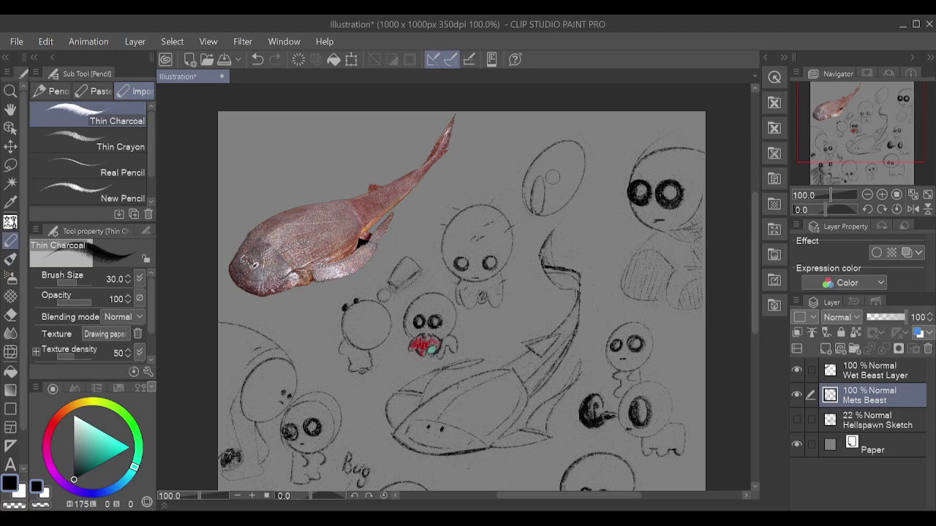
- Try further strokes along the crown and upper left edge of the tilted head
{"action": "mouse_move", "coordinate": [558, 160]}
{"action": "left_mouse_down"}
{"action": "mouse_move", "coordinate": [564, 181]}
{"action": "mouse_move", "coordinate": [570, 158]}
{"action": "mouse_move", "coordinate": [559, 160]}
{"action": "mouse_move", "coordinate": [572, 160]}
{"action": "mouse_move", "coordinate": [561, 160]}
{"action": "mouse_move", "coordinate": [568, 169]}
{"action": "mouse_move", "coordinate": [571, 155]}
{"action": "mouse_move", "coordinate": [560, 158]}
{"action": "mouse_move", "coordinate": [571, 168]}
{"action": "mouse_move", "coordinate": [582, 148]}
{"action": "left_mouse_up"}
{"action": "key", "text": "ctrl+z"}
{"action": "key", "text": "ctrl+z"}
{"action": "key", "text": "ctrl+z"}
{"action": "key", "text": "ctrl+z"}
{"action": "key", "text": "ctrl+z"}
{"action": "mouse_move", "coordinate": [535, 159]}
{"action": "left_mouse_down"}
{"action": "mouse_move", "coordinate": [536, 170]}
{"action": "mouse_move", "coordinate": [542, 154]}
{"action": "left_mouse_up"}
{"action": "key", "text": "ctrl+z"}
{"action": "key", "text": "ctrl+z"}
{"action": "key", "text": "ctrl+z"}
- Curve a body contour from the tilted head's crown around its right side and add a neck line below
{"action": "mouse_move", "coordinate": [560, 159]}
{"action": "left_mouse_down"}
{"action": "mouse_move", "coordinate": [574, 170]}
{"action": "mouse_move", "coordinate": [564, 159]}
{"action": "mouse_move", "coordinate": [599, 144]}
{"action": "mouse_move", "coordinate": [623, 150]}
{"action": "left_mouse_up"}
{"action": "key", "text": "ctrl+z"}
{"action": "key", "text": "ctrl+z"}
{"action": "mouse_move", "coordinate": [603, 209]}
{"action": "left_mouse_down"}
{"action": "mouse_move", "coordinate": [588, 136]}
{"action": "mouse_move", "coordinate": [609, 153]}
{"action": "mouse_move", "coordinate": [575, 144]}
{"action": "mouse_move", "coordinate": [607, 182]}
{"action": "mouse_move", "coordinate": [587, 242]}
{"action": "left_mouse_up"}
{"action": "key", "text": "ctrl+z"}
{"action": "key", "text": "ctrl+z"}
{"action": "mouse_move", "coordinate": [534, 214]}
{"action": "left_mouse_down"}
{"action": "mouse_move", "coordinate": [536, 238]}
{"action": "mouse_move", "coordinate": [522, 245]}
{"action": "mouse_move", "coordinate": [563, 208]}
{"action": "mouse_move", "coordinate": [542, 234]}
{"action": "left_mouse_up"}
{"action": "key", "text": "ctrl+z"}
{"action": "key", "text": "ctrl+z"}
- Sketch an angular patch on the tilted head's forehead and darken its narrow oval eye
{"action": "mouse_move", "coordinate": [550, 159]}
{"action": "left_mouse_down"}
{"action": "mouse_move", "coordinate": [575, 154]}
{"action": "mouse_move", "coordinate": [567, 158]}
{"action": "left_mouse_up"}
{"action": "key", "text": "ctrl+z"}
{"action": "mouse_move", "coordinate": [537, 187]}
{"action": "left_mouse_down"}
{"action": "mouse_move", "coordinate": [540, 212]}
{"action": "mouse_move", "coordinate": [544, 192]}
{"action": "mouse_move", "coordinate": [540, 203]}
{"action": "mouse_move", "coordinate": [533, 171]}
{"action": "mouse_move", "coordinate": [539, 217]}
{"action": "left_mouse_up"}
{"action": "key", "text": "ctrl+z"}
{"action": "key", "text": "ctrl+z"}
{"action": "key", "text": "ctrl+z"}
{"action": "key", "text": "ctrl+z"}
- Add another small angular patch to the tilted head beside its eye
{"action": "mouse_move", "coordinate": [550, 165]}
{"action": "left_mouse_down"}
{"action": "mouse_move", "coordinate": [569, 154]}
{"action": "mouse_move", "coordinate": [560, 170]}
{"action": "mouse_move", "coordinate": [573, 162]}
{"action": "mouse_move", "coordinate": [559, 161]}
{"action": "mouse_move", "coordinate": [552, 200]}
{"action": "left_mouse_up"}
{"action": "key", "text": "ctrl+z"}
{"action": "key", "text": "ctrl+z"}
{"action": "key", "text": "ctrl+z"}
{"action": "key", "text": "ctrl+z"}
{"action": "key", "text": "ctrl+z"}
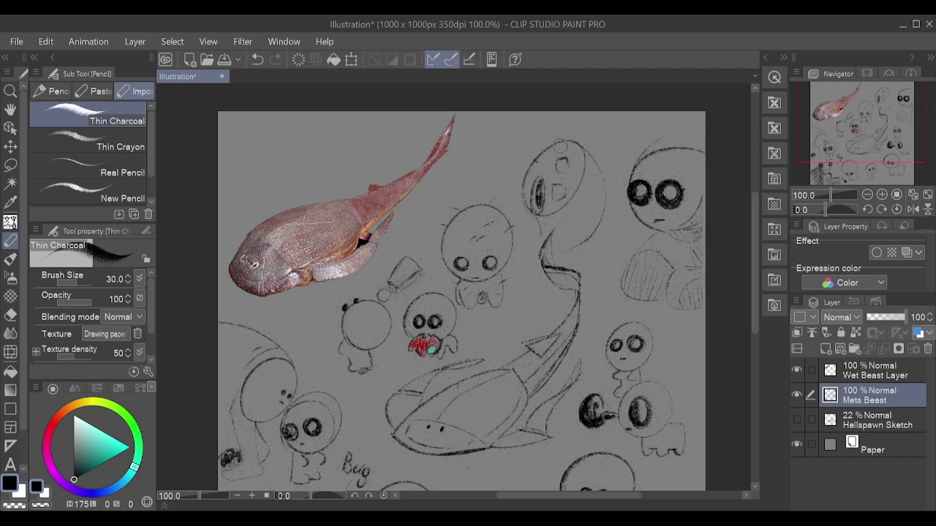
- Add pointed spikes to the upper left and left edges of the tilted head
{"action": "mouse_move", "coordinate": [552, 144]}
{"action": "left_mouse_down"}
{"action": "mouse_move", "coordinate": [530, 149]}
{"action": "mouse_move", "coordinate": [555, 143]}
{"action": "left_mouse_up"}
{"action": "key", "text": "ctrl+z"}
{"action": "key", "text": "ctrl+z"}
{"action": "key", "text": "ctrl+z"}
{"action": "left_click_drag", "start_coordinate": [517, 179], "coordinate": [522, 180]}
{"action": "key", "text": "ctrl+z"}
{"action": "key", "text": "ctrl+z"}
- Draw a small oval ring on the lower right edge of the tilted head
{"action": "mouse_move", "coordinate": [583, 181]}
{"action": "left_mouse_down"}
{"action": "mouse_move", "coordinate": [580, 206]}
{"action": "mouse_move", "coordinate": [567, 203]}
{"action": "mouse_move", "coordinate": [588, 180]}
{"action": "mouse_move", "coordinate": [589, 202]}
{"action": "mouse_move", "coordinate": [568, 207]}
{"action": "mouse_move", "coordinate": [587, 210]}
{"action": "mouse_move", "coordinate": [566, 212]}
{"action": "mouse_move", "coordinate": [584, 218]}
{"action": "mouse_move", "coordinate": [594, 178]}
{"action": "mouse_move", "coordinate": [570, 220]}
{"action": "mouse_move", "coordinate": [592, 187]}
{"action": "mouse_move", "coordinate": [594, 157]}
{"action": "mouse_move", "coordinate": [566, 212]}
{"action": "mouse_move", "coordinate": [542, 220]}
{"action": "mouse_move", "coordinate": [576, 210]}
{"action": "left_mouse_up"}
{"action": "key", "text": "ctrl+z"}
{"action": "key", "text": "ctrl+z"}
{"action": "key", "text": "ctrl+z"}
{"action": "key", "text": "ctrl+z"}
{"action": "key", "text": "ctrl+z"}
{"action": "key", "text": "ctrl+z"}
{"action": "left_click_drag", "start_coordinate": [569, 201], "coordinate": [577, 215]}
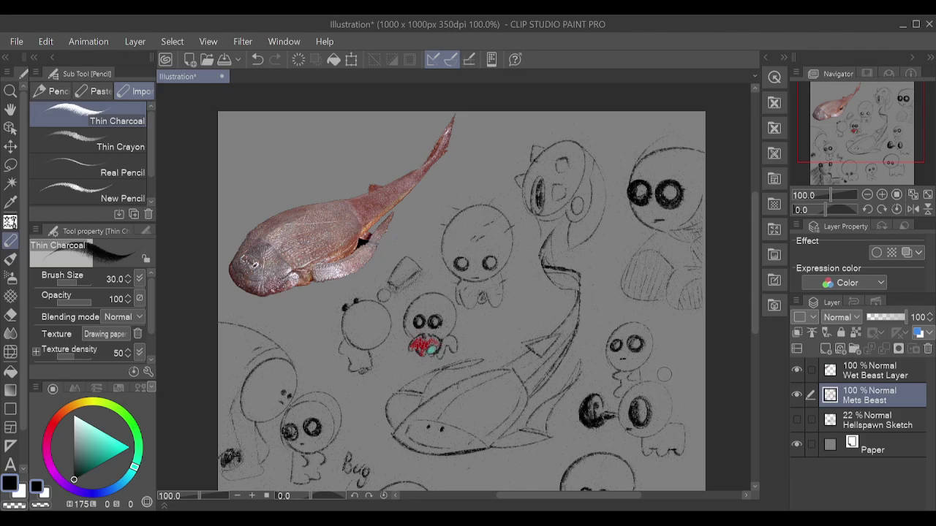
- Put a dark dot inside the small ring on the tilted head's lower right edge
{"action": "key", "text": "ctrl+z"}
{"action": "left_click_drag", "start_coordinate": [578, 207], "coordinate": [578, 208]}
{"action": "key", "text": "ctrl+z"}
{"action": "key", "text": "ctrl+z"}
- Work over the lines beneath the tilted head from its jaw toward the outer body contour
{"action": "mouse_move", "coordinate": [535, 217]}
{"action": "left_mouse_down"}
{"action": "mouse_move", "coordinate": [583, 197]}
{"action": "mouse_move", "coordinate": [600, 216]}
{"action": "mouse_move", "coordinate": [543, 235]}
{"action": "mouse_move", "coordinate": [610, 228]}
{"action": "mouse_move", "coordinate": [540, 251]}
{"action": "mouse_move", "coordinate": [601, 232]}
{"action": "mouse_move", "coordinate": [566, 250]}
{"action": "mouse_move", "coordinate": [604, 219]}
{"action": "mouse_move", "coordinate": [606, 196]}
{"action": "left_mouse_up"}
{"action": "key", "text": "ctrl+z"}
{"action": "key", "text": "ctrl+z"}
{"action": "key", "text": "ctrl+z"}
{"action": "key", "text": "ctrl+z"}
{"action": "key", "text": "ctrl+z"}
- Add pointed fin shapes along the tilted doodle's outer back contour and a small mark at its lower end
{"action": "left_click_drag", "start_coordinate": [591, 234], "coordinate": [606, 198]}
{"action": "key", "text": "ctrl+z"}
{"action": "left_click_drag", "start_coordinate": [584, 149], "coordinate": [604, 198]}
{"action": "key", "text": "ctrl+z"}
{"action": "mouse_move", "coordinate": [583, 149]}
{"action": "left_mouse_down"}
{"action": "mouse_move", "coordinate": [612, 176]}
{"action": "mouse_move", "coordinate": [605, 213]}
{"action": "left_mouse_up"}
{"action": "key", "text": "ctrl+z"}
{"action": "key", "text": "ctrl+z"}
{"action": "key", "text": "ctrl+z"}
{"action": "key", "text": "ctrl+z"}
{"action": "mouse_move", "coordinate": [601, 169]}
{"action": "left_mouse_down"}
{"action": "mouse_move", "coordinate": [616, 175]}
{"action": "mouse_move", "coordinate": [604, 218]}
{"action": "left_mouse_up"}
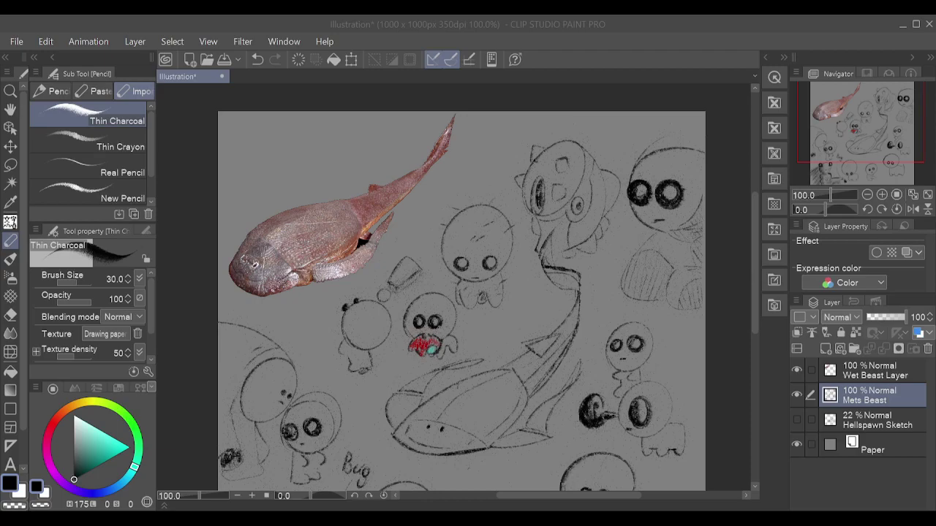
{"action": "left_click", "coordinate": [574, 245]}
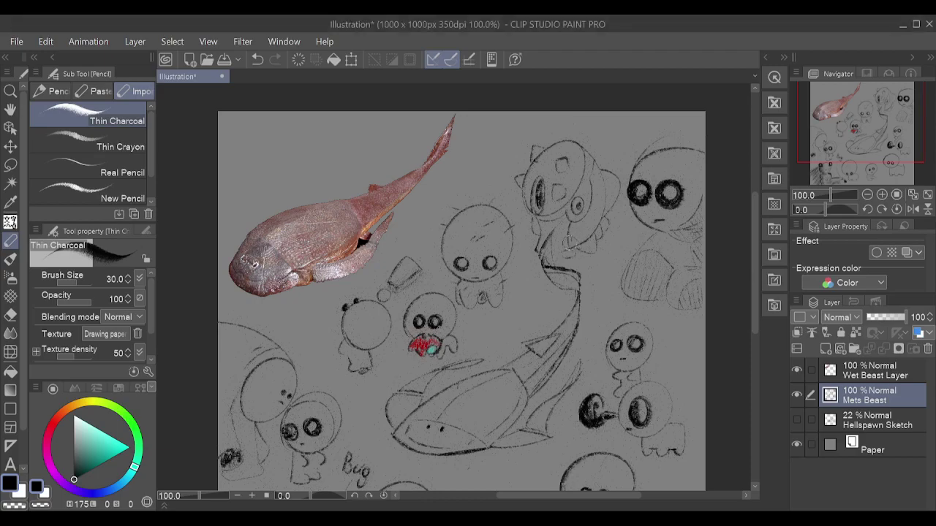
- Rework the outer back contour of the tilted doodle with short curved strokes along its pointed fins
{"action": "key", "text": "ctrl+z"}
{"action": "left_click_drag", "start_coordinate": [618, 201], "coordinate": [635, 227]}
{"action": "key", "text": "ctrl+z"}
{"action": "key", "text": "ctrl+z"}
{"action": "mouse_move", "coordinate": [619, 231]}
{"action": "left_mouse_down"}
{"action": "mouse_move", "coordinate": [623, 239]}
{"action": "mouse_move", "coordinate": [618, 221]}
{"action": "mouse_move", "coordinate": [625, 241]}
{"action": "left_mouse_up"}
{"action": "key", "text": "ctrl+z"}
{"action": "key", "text": "ctrl+z"}
{"action": "left_click_drag", "start_coordinate": [620, 206], "coordinate": [626, 232]}
{"action": "key", "text": "ctrl+z"}
- Add small scalloped marks down the lower part of the tilted doodle's back, curving in toward its belly
{"action": "left_click", "coordinate": [616, 237]}
{"action": "key", "text": "ctrl+z"}
{"action": "left_click", "coordinate": [616, 252]}
{"action": "key", "text": "ctrl+z"}
{"action": "left_click", "coordinate": [613, 271]}
{"action": "key", "text": "ctrl+z"}
{"action": "left_click", "coordinate": [604, 272]}
{"action": "key", "text": "ctrl+z"}
{"action": "mouse_move", "coordinate": [600, 268]}
{"action": "left_mouse_down"}
{"action": "mouse_move", "coordinate": [621, 244]}
{"action": "mouse_move", "coordinate": [604, 271]}
{"action": "mouse_move", "coordinate": [620, 244]}
{"action": "mouse_move", "coordinate": [597, 249]}
{"action": "left_mouse_up"}
{"action": "key", "text": "ctrl+z"}
{"action": "mouse_move", "coordinate": [622, 260]}
{"action": "left_mouse_down"}
{"action": "mouse_move", "coordinate": [619, 221]}
{"action": "mouse_move", "coordinate": [610, 262]}
{"action": "left_mouse_up"}
{"action": "key", "text": "ctrl+z"}
- Draw a long curved outline around the fins on the tilted doodle's outer back
{"action": "left_click_drag", "start_coordinate": [617, 225], "coordinate": [617, 207]}
{"action": "key", "text": "ctrl+z"}
{"action": "key", "text": "ctrl+z"}
{"action": "key", "text": "ctrl+z"}
{"action": "left_click_drag", "start_coordinate": [613, 253], "coordinate": [616, 207]}
{"action": "key", "text": "ctrl+z"}
{"action": "mouse_move", "coordinate": [619, 236]}
{"action": "left_mouse_down"}
{"action": "mouse_move", "coordinate": [610, 286]}
{"action": "mouse_move", "coordinate": [628, 264]}
{"action": "mouse_move", "coordinate": [628, 231]}
{"action": "mouse_move", "coordinate": [617, 276]}
{"action": "mouse_move", "coordinate": [620, 238]}
{"action": "mouse_move", "coordinate": [615, 264]}
{"action": "left_mouse_up"}
{"action": "key", "text": "ctrl+z"}
{"action": "key", "text": "ctrl+z"}
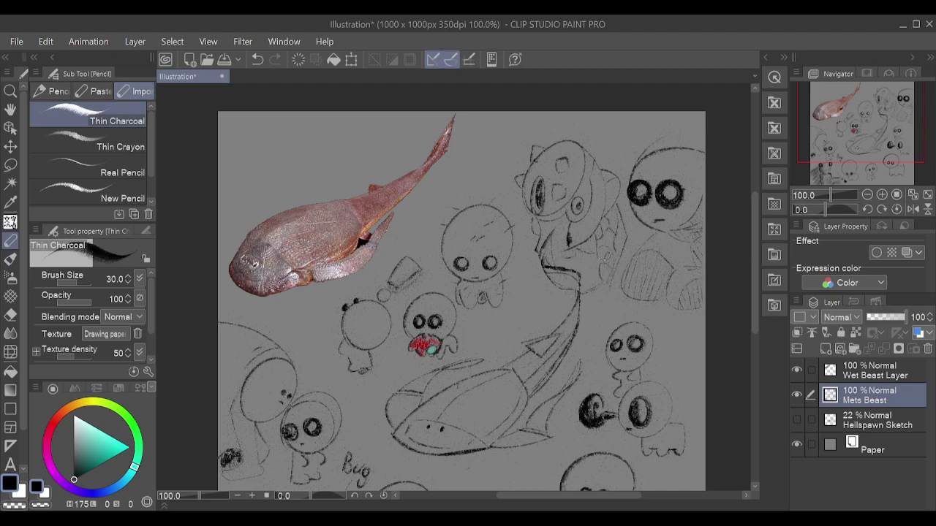
- Sketch light contour and scale lines across the tilted doodle's lower body beneath the dark neck mark
{"action": "key", "text": "ctrl+z"}
{"action": "key", "text": "ctrl+z"}
{"action": "left_click_drag", "start_coordinate": [588, 281], "coordinate": [600, 274]}
{"action": "key", "text": "ctrl+z"}
{"action": "left_click_drag", "start_coordinate": [575, 238], "coordinate": [578, 268]}
{"action": "key", "text": "ctrl+z"}
{"action": "key", "text": "ctrl+z"}
{"action": "mouse_move", "coordinate": [577, 272]}
{"action": "left_mouse_down"}
{"action": "mouse_move", "coordinate": [581, 251]}
{"action": "mouse_move", "coordinate": [606, 245]}
{"action": "mouse_move", "coordinate": [615, 228]}
{"action": "left_mouse_up"}
{"action": "key", "text": "ctrl+z"}
{"action": "key", "text": "ctrl+z"}
{"action": "key", "text": "ctrl+z"}
{"action": "key", "text": "ctrl+z"}
- Refine the lines running up the tilted doodle's body toward the outer edge of its head
{"action": "mouse_move", "coordinate": [590, 272]}
{"action": "left_mouse_down"}
{"action": "mouse_move", "coordinate": [582, 249]}
{"action": "mouse_move", "coordinate": [599, 268]}
{"action": "mouse_move", "coordinate": [590, 275]}
{"action": "mouse_move", "coordinate": [585, 252]}
{"action": "mouse_move", "coordinate": [592, 271]}
{"action": "mouse_move", "coordinate": [622, 246]}
{"action": "left_mouse_up"}
{"action": "key", "text": "ctrl+z"}
{"action": "key", "text": "ctrl+z"}
{"action": "key", "text": "ctrl+z"}
{"action": "key", "text": "ctrl+z"}
{"action": "left_click_drag", "start_coordinate": [582, 199], "coordinate": [590, 187]}
{"action": "key", "text": "ctrl+z"}
{"action": "key", "text": "ctrl+z"}
- Draw a large rounded crest with pointed spikes behind the top of the tilted doodle's head
{"action": "left_click_drag", "start_coordinate": [577, 377], "coordinate": [555, 318]}
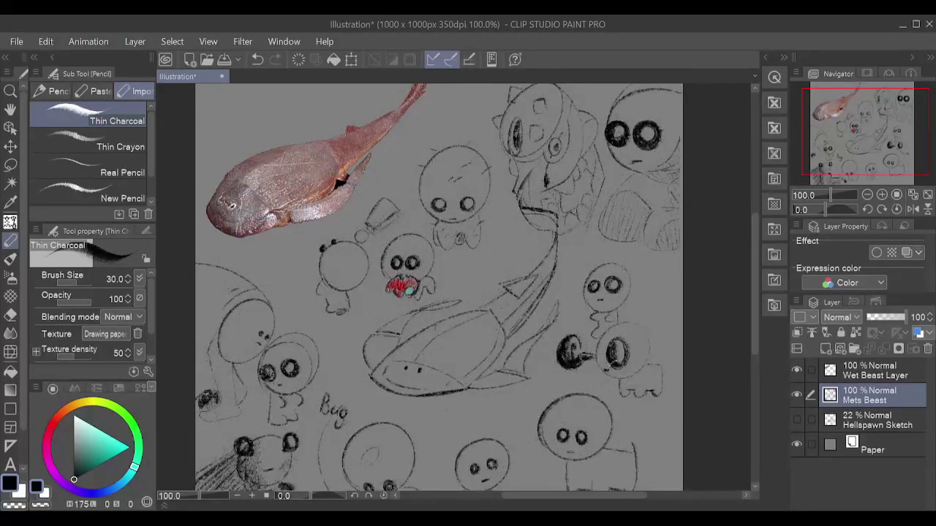
{"action": "left_click_drag", "start_coordinate": [550, 236], "coordinate": [555, 317]}
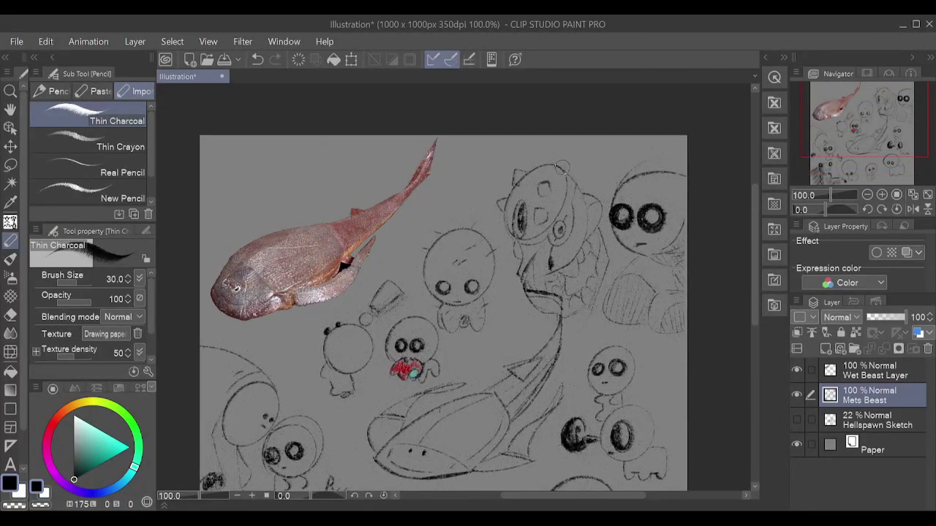
{"action": "key", "text": "ctrl+z"}
{"action": "mouse_move", "coordinate": [554, 166]}
{"action": "left_mouse_down"}
{"action": "mouse_move", "coordinate": [577, 153]}
{"action": "mouse_move", "coordinate": [596, 189]}
{"action": "mouse_move", "coordinate": [612, 159]}
{"action": "mouse_move", "coordinate": [577, 172]}
{"action": "mouse_move", "coordinate": [604, 157]}
{"action": "mouse_move", "coordinate": [609, 187]}
{"action": "left_mouse_up"}
{"action": "key", "text": "ctrl+z"}
{"action": "key", "text": "ctrl+z"}
{"action": "mouse_move", "coordinate": [528, 162]}
{"action": "left_mouse_down"}
{"action": "mouse_move", "coordinate": [586, 161]}
{"action": "mouse_move", "coordinate": [588, 192]}
{"action": "mouse_move", "coordinate": [599, 167]}
{"action": "mouse_move", "coordinate": [589, 162]}
{"action": "mouse_move", "coordinate": [615, 151]}
{"action": "mouse_move", "coordinate": [600, 193]}
{"action": "mouse_move", "coordinate": [614, 155]}
{"action": "mouse_move", "coordinate": [573, 178]}
{"action": "mouse_move", "coordinate": [565, 171]}
{"action": "mouse_move", "coordinate": [597, 153]}
{"action": "mouse_move", "coordinate": [596, 193]}
{"action": "left_mouse_up"}
{"action": "key", "text": "ctrl+z"}
{"action": "key", "text": "ctrl+z"}
{"action": "key", "text": "ctrl+z"}
{"action": "key", "text": "ctrl+z"}
{"action": "key", "text": "ctrl+z"}
- Add jaw and mouth lines under the tilted head and small strokes across the body behind it
{"action": "left_click_drag", "start_coordinate": [520, 242], "coordinate": [523, 276]}
{"action": "mouse_move", "coordinate": [561, 273]}
{"action": "left_mouse_down"}
{"action": "mouse_move", "coordinate": [554, 281]}
{"action": "mouse_move", "coordinate": [562, 277]}
{"action": "left_mouse_up"}
{"action": "key", "text": "ctrl+z"}
{"action": "key", "text": "ctrl+z"}
{"action": "mouse_move", "coordinate": [573, 233]}
{"action": "left_mouse_down"}
{"action": "mouse_move", "coordinate": [594, 221]}
{"action": "mouse_move", "coordinate": [570, 253]}
{"action": "left_mouse_up"}
{"action": "key", "text": "ctrl+z"}
{"action": "left_click_drag", "start_coordinate": [573, 216], "coordinate": [587, 231]}
{"action": "key", "text": "ctrl+z"}
{"action": "key", "text": "ctrl+z"}
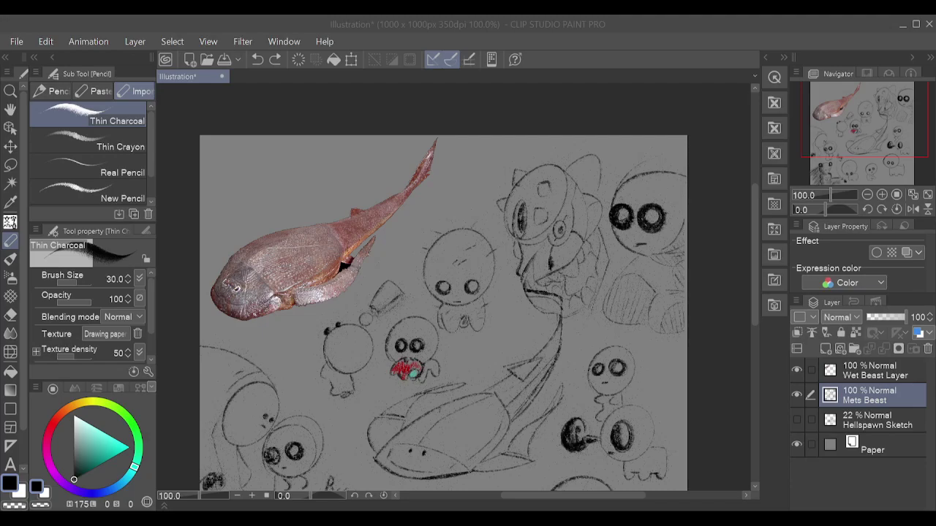
{"action": "left_click", "coordinate": [452, 177]}
{"action": "mouse_move", "coordinate": [468, 174]}
{"action": "left_mouse_down"}
{"action": "mouse_move", "coordinate": [450, 212]}
{"action": "mouse_move", "coordinate": [495, 185]}
{"action": "mouse_move", "coordinate": [457, 163]}
{"action": "mouse_move", "coordinate": [473, 213]}
{"action": "mouse_move", "coordinate": [456, 170]}
{"action": "left_mouse_up"}
{"action": "key", "text": "ctrl+z"}
{"action": "key", "text": "ctrl+z"}
{"action": "mouse_move", "coordinate": [440, 216]}
{"action": "left_mouse_down"}
{"action": "mouse_move", "coordinate": [464, 161]}
{"action": "mouse_move", "coordinate": [490, 163]}
{"action": "left_mouse_up"}
{"action": "key", "text": "ctrl+z"}
{"action": "left_click_drag", "start_coordinate": [443, 182], "coordinate": [473, 218]}
{"action": "key", "text": "ctrl+z"}
{"action": "mouse_move", "coordinate": [472, 168]}
{"action": "left_mouse_down"}
{"action": "mouse_move", "coordinate": [440, 195]}
{"action": "mouse_move", "coordinate": [447, 212]}
{"action": "mouse_move", "coordinate": [473, 200]}
{"action": "left_mouse_up"}
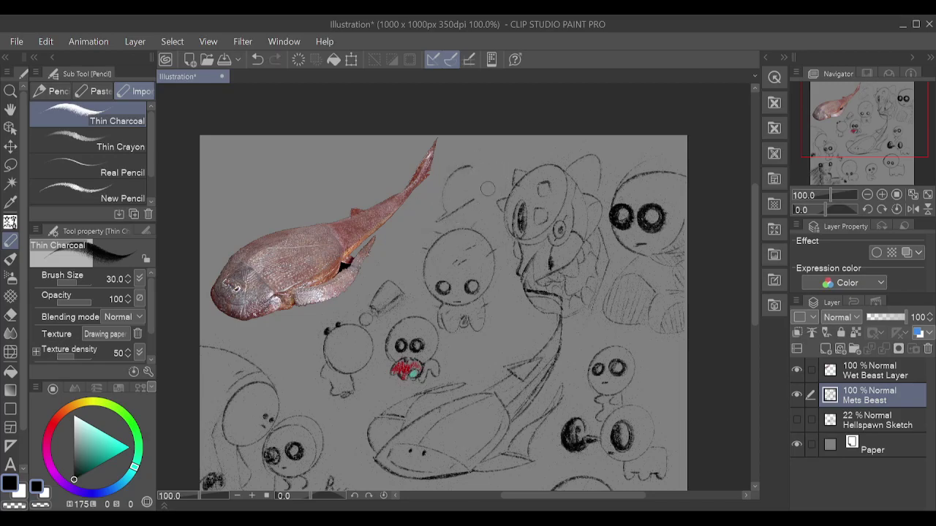
{"action": "key", "text": "ctrl+z"}
{"action": "key", "text": "ctrl+z"}
- Draw a small oval head between the fish photo's tail and the tilted finned doodle
{"action": "left_click_drag", "start_coordinate": [470, 166], "coordinate": [427, 196]}
{"action": "key", "text": "ctrl+z"}
{"action": "left_click_drag", "start_coordinate": [471, 157], "coordinate": [442, 199]}
{"action": "key", "text": "ctrl+z"}
{"action": "left_click_drag", "start_coordinate": [471, 167], "coordinate": [427, 204]}
{"action": "key", "text": "ctrl+z"}
- Complete the small oval head with two ringed eyes and a short mouth
{"action": "mouse_move", "coordinate": [471, 161]}
{"action": "left_mouse_down"}
{"action": "mouse_move", "coordinate": [442, 189]}
{"action": "mouse_move", "coordinate": [453, 205]}
{"action": "mouse_move", "coordinate": [453, 194]}
{"action": "mouse_move", "coordinate": [471, 193]}
{"action": "mouse_move", "coordinate": [448, 199]}
{"action": "mouse_move", "coordinate": [472, 208]}
{"action": "left_mouse_up"}
{"action": "key", "text": "ctrl+z"}
{"action": "key", "text": "ctrl+z"}
{"action": "key", "text": "ctrl+z"}
{"action": "key", "text": "ctrl+z"}
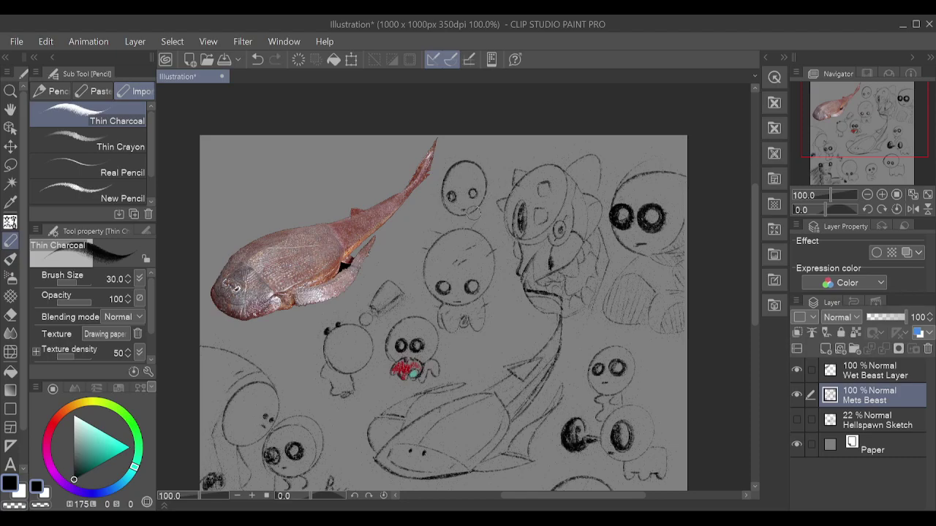
- Draw a slanted cap brim across the small head's forehead, extending out toward the fish photo's tail
{"action": "mouse_move", "coordinate": [437, 185]}
{"action": "left_mouse_down"}
{"action": "mouse_move", "coordinate": [483, 176]}
{"action": "mouse_move", "coordinate": [434, 186]}
{"action": "mouse_move", "coordinate": [483, 174]}
{"action": "mouse_move", "coordinate": [466, 170]}
{"action": "mouse_move", "coordinate": [477, 166]}
{"action": "mouse_move", "coordinate": [479, 173]}
{"action": "left_mouse_up"}
{"action": "key", "text": "ctrl+z"}
{"action": "key", "text": "ctrl+z"}
{"action": "key", "text": "ctrl+z"}
{"action": "key", "text": "ctrl+z"}
{"action": "left_click_drag", "start_coordinate": [425, 190], "coordinate": [480, 172]}
{"action": "key", "text": "ctrl+z"}
{"action": "mouse_move", "coordinate": [417, 195]}
{"action": "left_mouse_down"}
{"action": "mouse_move", "coordinate": [478, 168]}
{"action": "mouse_move", "coordinate": [434, 185]}
{"action": "mouse_move", "coordinate": [476, 171]}
{"action": "mouse_move", "coordinate": [458, 169]}
{"action": "left_mouse_up"}
{"action": "key", "text": "ctrl+z"}
{"action": "key", "text": "ctrl+z"}
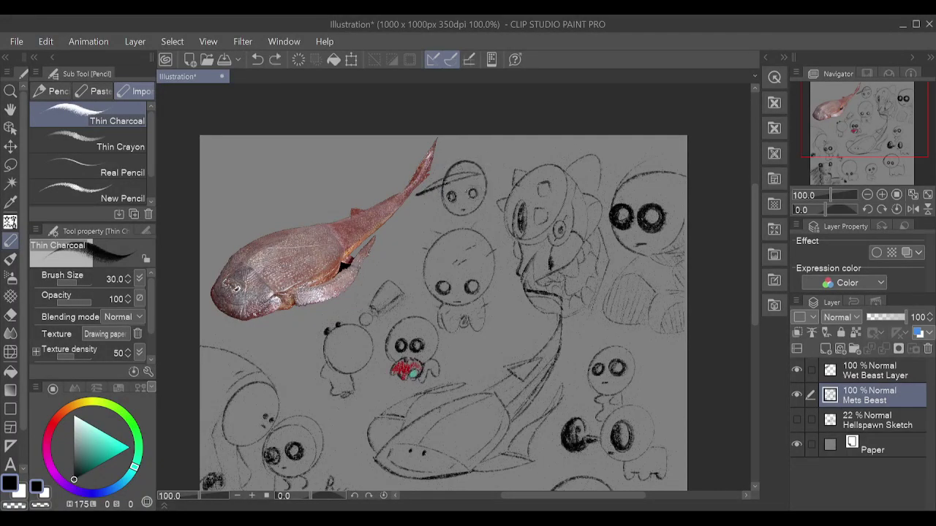
- Rework the cap's brim and add a small propeller on a short stem above the cap
{"action": "mouse_move", "coordinate": [460, 159]}
{"action": "left_mouse_down"}
{"action": "mouse_move", "coordinate": [466, 151]}
{"action": "mouse_move", "coordinate": [454, 154]}
{"action": "left_mouse_up"}
{"action": "key", "text": "ctrl+z"}
{"action": "key", "text": "ctrl+z"}
{"action": "key", "text": "ctrl+z"}
{"action": "key", "text": "ctrl+z"}
{"action": "key", "text": "ctrl+z"}
{"action": "left_click_drag", "start_coordinate": [428, 190], "coordinate": [479, 174]}
{"action": "key", "text": "ctrl+z"}
{"action": "left_click_drag", "start_coordinate": [460, 160], "coordinate": [477, 160]}
{"action": "key", "text": "ctrl+z"}
{"action": "key", "text": "ctrl+z"}
- Sketch a small body with stubby legs beneath the capped head
{"action": "mouse_move", "coordinate": [453, 215]}
{"action": "left_mouse_down"}
{"action": "mouse_move", "coordinate": [481, 212]}
{"action": "mouse_move", "coordinate": [457, 213]}
{"action": "mouse_move", "coordinate": [491, 218]}
{"action": "mouse_move", "coordinate": [497, 207]}
{"action": "mouse_move", "coordinate": [479, 196]}
{"action": "mouse_move", "coordinate": [498, 196]}
{"action": "mouse_move", "coordinate": [493, 220]}
{"action": "mouse_move", "coordinate": [502, 205]}
{"action": "mouse_move", "coordinate": [484, 199]}
{"action": "mouse_move", "coordinate": [497, 221]}
{"action": "mouse_move", "coordinate": [477, 197]}
{"action": "mouse_move", "coordinate": [506, 214]}
{"action": "left_mouse_up"}
{"action": "key", "text": "ctrl+z"}
{"action": "key", "text": "ctrl+z"}
{"action": "key", "text": "ctrl+z"}
{"action": "key", "text": "ctrl+z"}
{"action": "key", "text": "ctrl+z"}
{"action": "key", "text": "ctrl+z"}
{"action": "key", "text": "ctrl+z"}
{"action": "key", "text": "ctrl+z"}
{"action": "key", "text": "ctrl+z"}
- Sketch a small round head in the gap above the little standing doodle near the canvas's lower edge
{"action": "mouse_move", "coordinate": [520, 207]}
{"action": "left_mouse_down"}
{"action": "mouse_move", "coordinate": [496, 163]}
{"action": "mouse_move", "coordinate": [507, 155]}
{"action": "mouse_move", "coordinate": [512, 166]}
{"action": "left_mouse_up"}
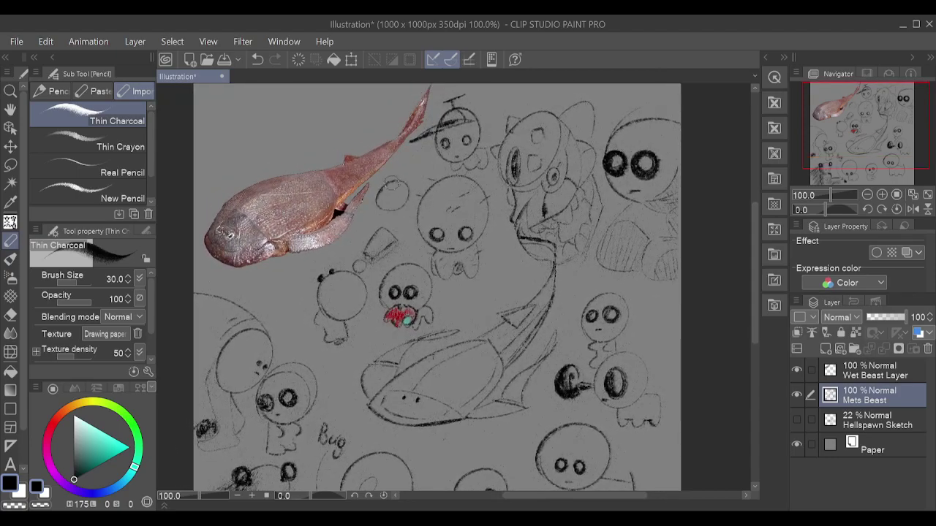
{"action": "key", "text": "ctrl+z"}
{"action": "left_click_drag", "start_coordinate": [488, 290], "coordinate": [442, 313]}
{"action": "left_click_drag", "start_coordinate": [593, 361], "coordinate": [492, 300]}
{"action": "left_click_drag", "start_coordinate": [445, 365], "coordinate": [562, 331]}
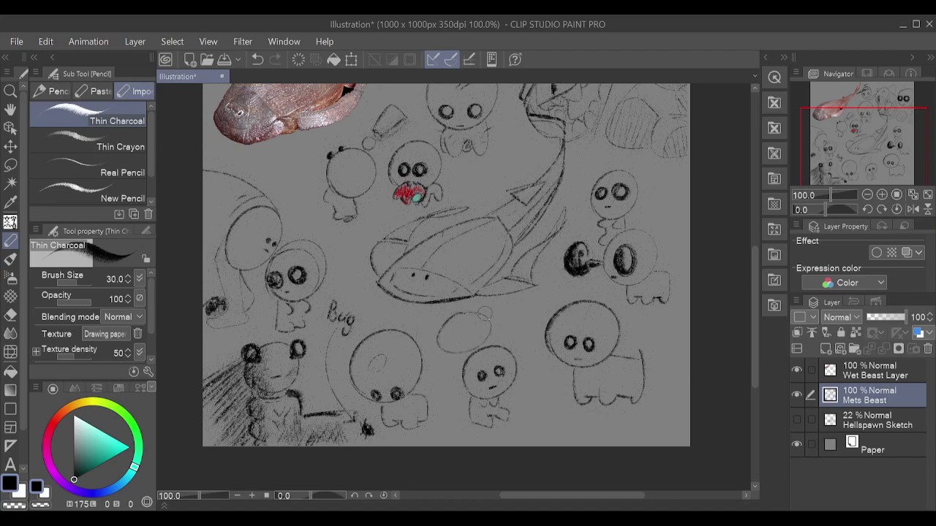
{"action": "mouse_move", "coordinate": [444, 343]}
{"action": "left_mouse_down"}
{"action": "mouse_move", "coordinate": [470, 324]}
{"action": "mouse_move", "coordinate": [474, 308]}
{"action": "mouse_move", "coordinate": [436, 337]}
{"action": "mouse_move", "coordinate": [481, 318]}
{"action": "mouse_move", "coordinate": [465, 339]}
{"action": "mouse_move", "coordinate": [466, 310]}
{"action": "mouse_move", "coordinate": [437, 346]}
{"action": "mouse_move", "coordinate": [476, 308]}
{"action": "mouse_move", "coordinate": [480, 329]}
{"action": "mouse_move", "coordinate": [485, 302]}
{"action": "mouse_move", "coordinate": [453, 363]}
{"action": "left_mouse_up"}
{"action": "key", "text": "ctrl+z"}
{"action": "key", "text": "ctrl+z"}
{"action": "key", "text": "ctrl+z"}
{"action": "key", "text": "ctrl+z"}
- Add a narrow body with a curled foot beneath the new small round head
{"action": "mouse_move", "coordinate": [453, 354]}
{"action": "left_mouse_down"}
{"action": "mouse_move", "coordinate": [464, 378]}
{"action": "mouse_move", "coordinate": [466, 366]}
{"action": "mouse_move", "coordinate": [443, 372]}
{"action": "mouse_move", "coordinate": [464, 365]}
{"action": "left_mouse_up"}
{"action": "key", "text": "ctrl+z"}
{"action": "key", "text": "ctrl+z"}
{"action": "key", "text": "ctrl+z"}
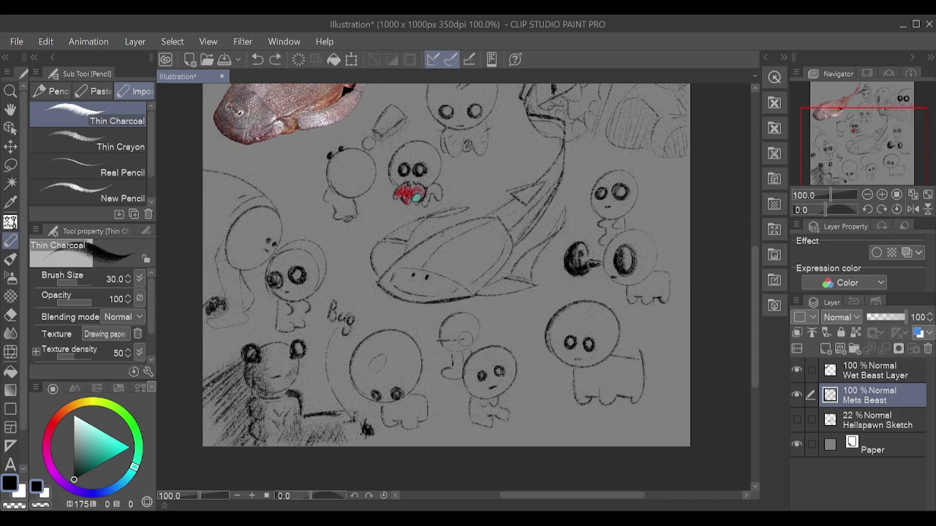
- Add dark horizontal face lines to the small round head and light hatching around its body
{"action": "key", "text": "ctrl+z"}
{"action": "key", "text": "ctrl+z"}
{"action": "left_click_drag", "start_coordinate": [451, 372], "coordinate": [466, 372]}
{"action": "key", "text": "ctrl+z"}
{"action": "key", "text": "ctrl+z"}
{"action": "mouse_move", "coordinate": [464, 352]}
{"action": "left_mouse_down"}
{"action": "mouse_move", "coordinate": [477, 345]}
{"action": "mouse_move", "coordinate": [458, 358]}
{"action": "left_mouse_up"}
{"action": "key", "text": "ctrl+z"}
{"action": "key", "text": "ctrl+y"}
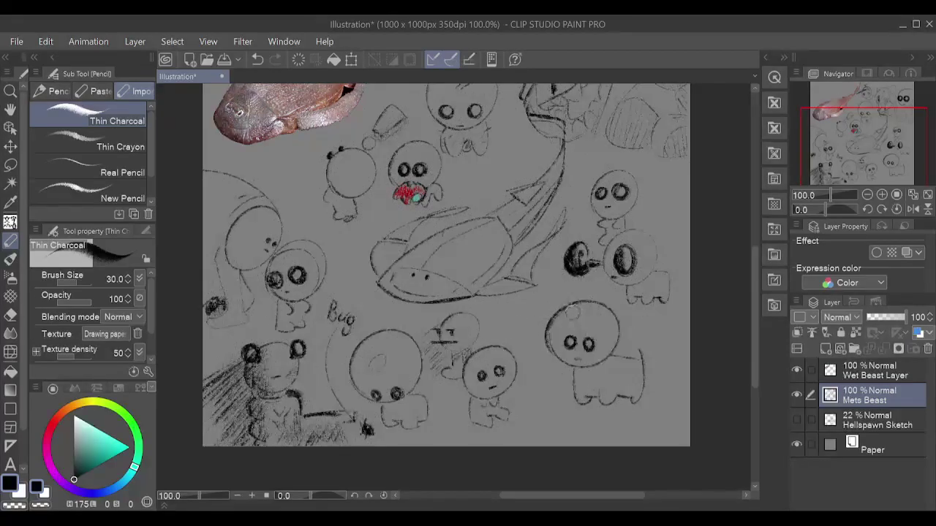
- Draw a long horizontal brim line across the top of the small round head beneath the large fish-like creature
{"action": "key", "text": "ctrl+z"}
{"action": "left_click_drag", "start_coordinate": [464, 321], "coordinate": [465, 328]}
{"action": "key", "text": "ctrl+z"}
{"action": "left_click_drag", "start_coordinate": [437, 318], "coordinate": [483, 321]}
{"action": "key", "text": "ctrl+z"}
{"action": "mouse_move", "coordinate": [423, 319]}
{"action": "left_mouse_down"}
{"action": "mouse_move", "coordinate": [501, 319]}
{"action": "mouse_move", "coordinate": [422, 316]}
{"action": "mouse_move", "coordinate": [503, 311]}
{"action": "mouse_move", "coordinate": [438, 319]}
{"action": "mouse_move", "coordinate": [467, 303]}
{"action": "mouse_move", "coordinate": [491, 315]}
{"action": "mouse_move", "coordinate": [449, 316]}
{"action": "mouse_move", "coordinate": [490, 320]}
{"action": "mouse_move", "coordinate": [468, 305]}
{"action": "mouse_move", "coordinate": [441, 315]}
{"action": "mouse_move", "coordinate": [482, 309]}
{"action": "left_mouse_up"}
{"action": "key", "text": "ctrl+z"}
{"action": "key", "text": "ctrl+z"}
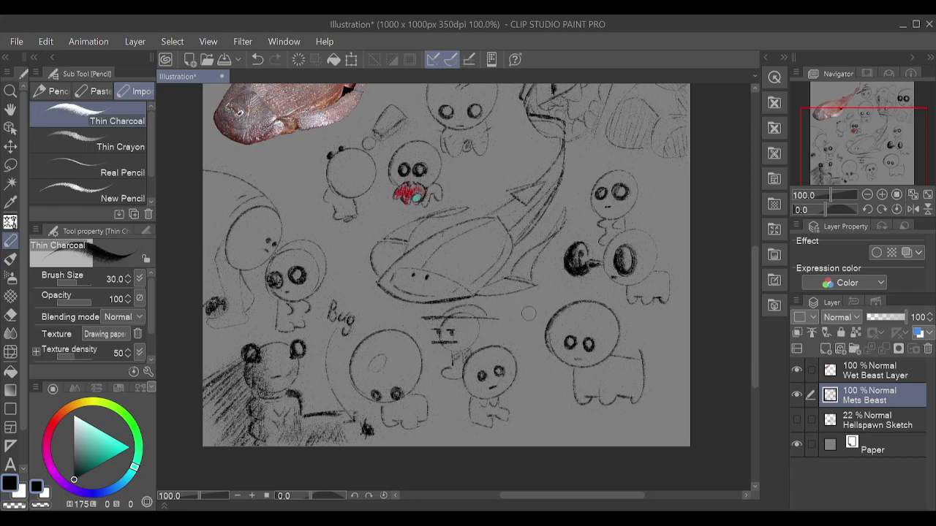
- Sketch a narrow hat crown above the brim line on the small round head
{"action": "key", "text": "ctrl+z"}
{"action": "left_click_drag", "start_coordinate": [447, 318], "coordinate": [471, 315]}
{"action": "key", "text": "ctrl+z"}
{"action": "key", "text": "ctrl+z"}
{"action": "left_click_drag", "start_coordinate": [449, 317], "coordinate": [452, 304]}
{"action": "key", "text": "ctrl+z"}
{"action": "left_click_drag", "start_coordinate": [462, 313], "coordinate": [477, 308]}
- Sketch a small round head with a stubby-legged body just above the fish reference photo's back
{"action": "left_click_drag", "start_coordinate": [554, 329], "coordinate": [536, 429]}
{"action": "mouse_move", "coordinate": [517, 347]}
{"action": "left_mouse_down"}
{"action": "mouse_move", "coordinate": [580, 401]}
{"action": "mouse_move", "coordinate": [591, 376]}
{"action": "left_mouse_up"}
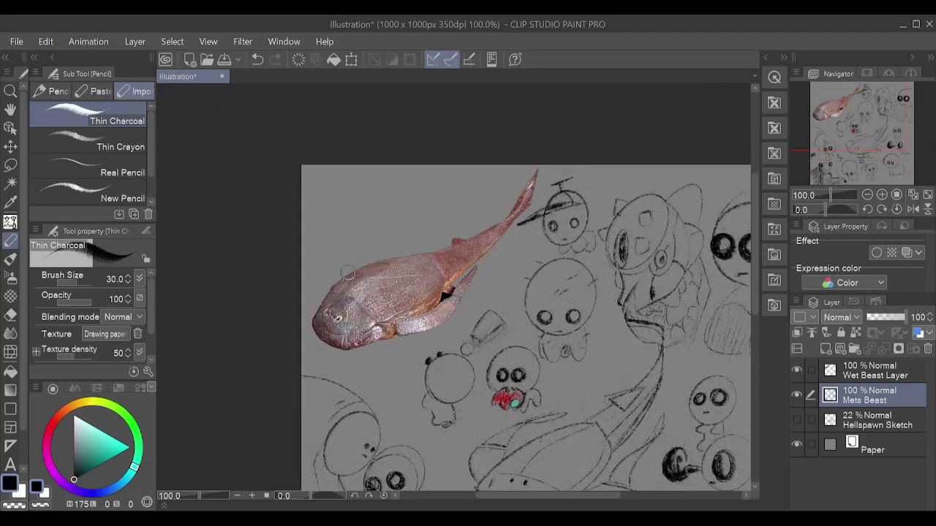
{"action": "mouse_move", "coordinate": [380, 260]}
{"action": "left_mouse_down"}
{"action": "mouse_move", "coordinate": [392, 223]}
{"action": "mouse_move", "coordinate": [365, 247]}
{"action": "mouse_move", "coordinate": [400, 231]}
{"action": "mouse_move", "coordinate": [382, 211]}
{"action": "mouse_move", "coordinate": [369, 251]}
{"action": "mouse_move", "coordinate": [399, 226]}
{"action": "mouse_move", "coordinate": [380, 209]}
{"action": "mouse_move", "coordinate": [376, 253]}
{"action": "mouse_move", "coordinate": [395, 218]}
{"action": "mouse_move", "coordinate": [391, 252]}
{"action": "mouse_move", "coordinate": [396, 214]}
{"action": "mouse_move", "coordinate": [405, 242]}
{"action": "left_mouse_up"}
{"action": "key", "text": "ctrl+z"}
{"action": "key", "text": "ctrl+z"}
{"action": "key", "text": "ctrl+z"}
{"action": "key", "text": "ctrl+z"}
{"action": "key", "text": "ctrl+z"}
{"action": "key", "text": "ctrl+z"}
{"action": "mouse_move", "coordinate": [403, 240]}
{"action": "left_mouse_down"}
{"action": "mouse_move", "coordinate": [419, 221]}
{"action": "mouse_move", "coordinate": [407, 245]}
{"action": "mouse_move", "coordinate": [400, 239]}
{"action": "mouse_move", "coordinate": [404, 251]}
{"action": "mouse_move", "coordinate": [401, 235]}
{"action": "mouse_move", "coordinate": [409, 256]}
{"action": "left_mouse_up"}
{"action": "key", "text": "ctrl+z"}
{"action": "key", "text": "ctrl+z"}
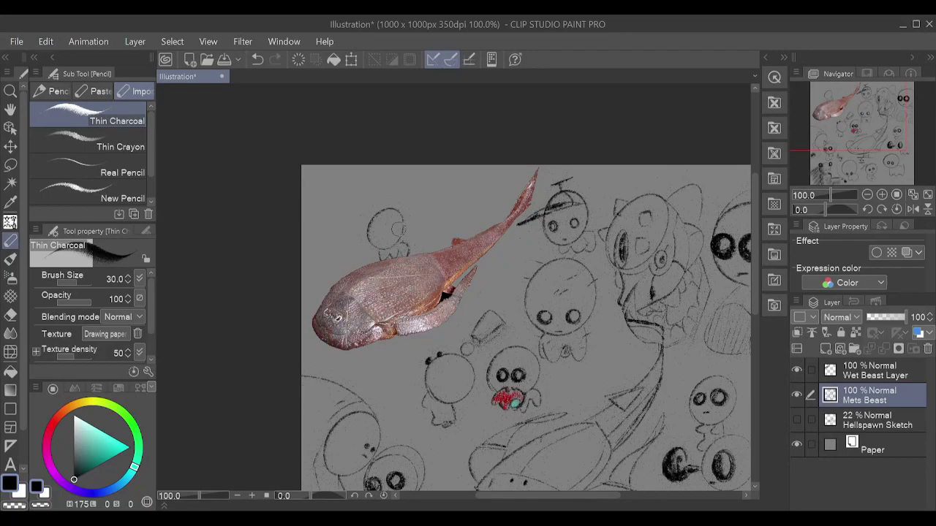
- Add two dark eyes to the small head above the fish reference, one of them at the head's edge
{"action": "mouse_move", "coordinate": [383, 220]}
{"action": "left_mouse_down"}
{"action": "mouse_move", "coordinate": [364, 231]}
{"action": "mouse_move", "coordinate": [386, 223]}
{"action": "mouse_move", "coordinate": [375, 240]}
{"action": "mouse_move", "coordinate": [393, 228]}
{"action": "mouse_move", "coordinate": [372, 233]}
{"action": "mouse_move", "coordinate": [399, 228]}
{"action": "mouse_move", "coordinate": [379, 239]}
{"action": "mouse_move", "coordinate": [410, 221]}
{"action": "mouse_move", "coordinate": [381, 236]}
{"action": "left_mouse_up"}
{"action": "key", "text": "ctrl+z"}
{"action": "key", "text": "ctrl+z"}
{"action": "key", "text": "ctrl+z"}
{"action": "key", "text": "ctrl+z"}
{"action": "key", "text": "ctrl+z"}
{"action": "key", "text": "ctrl+z"}
{"action": "key", "text": "ctrl+z"}
{"action": "key", "text": "ctrl+z"}
{"action": "key", "text": "ctrl+z"}
{"action": "key", "text": "ctrl+z"}
{"action": "key", "text": "ctrl+z"}
- Sketch slanted speed lines trailing behind the small doodle above the fish reference and erase parts of them
{"action": "left_click_drag", "start_coordinate": [392, 204], "coordinate": [469, 191]}
{"action": "left_click_drag", "start_coordinate": [414, 219], "coordinate": [469, 191]}
{"action": "key", "text": "ctrl+z"}
{"action": "left_click_drag", "start_coordinate": [404, 226], "coordinate": [483, 196]}
{"action": "left_click_drag", "start_coordinate": [403, 231], "coordinate": [465, 214]}
{"action": "left_click_drag", "start_coordinate": [413, 243], "coordinate": [474, 218]}
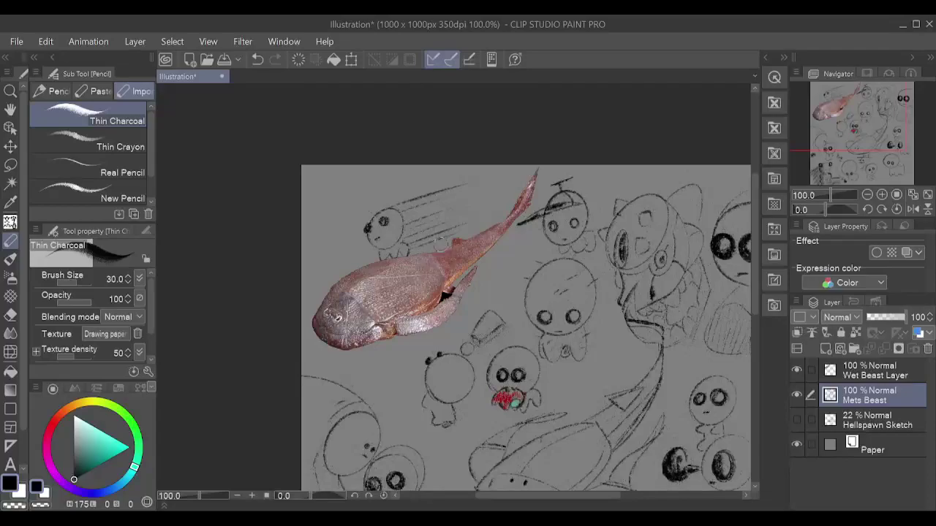
{"action": "key", "text": "e"}
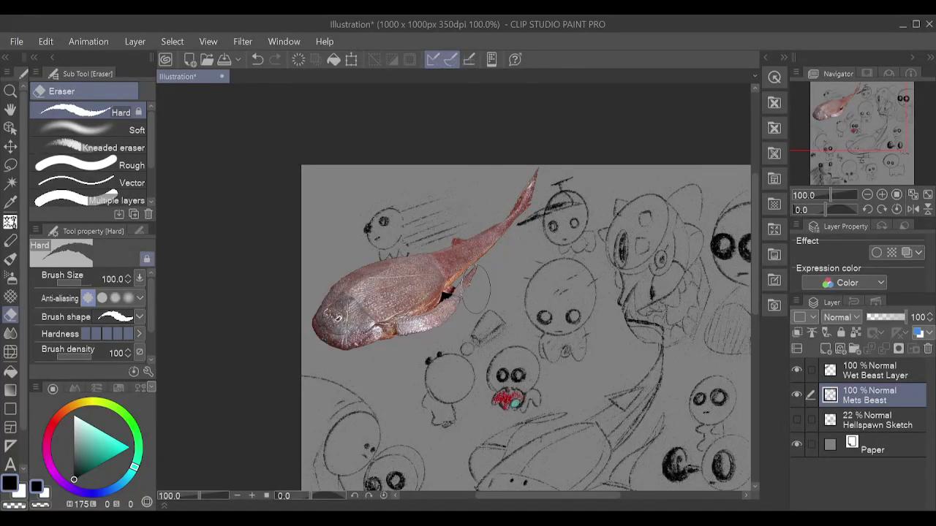
- Redraw the speed lines behind the small doodle as longer charcoal strokes running toward the fish's tail
{"action": "key", "text": "p"}
{"action": "left_click_drag", "start_coordinate": [398, 211], "coordinate": [496, 183]}
{"action": "key", "text": "ctrl+z"}
{"action": "left_click_drag", "start_coordinate": [414, 214], "coordinate": [511, 184]}
{"action": "key", "text": "ctrl+z"}
{"action": "left_click_drag", "start_coordinate": [400, 221], "coordinate": [506, 188]}
{"action": "left_click_drag", "start_coordinate": [399, 217], "coordinate": [504, 190]}
{"action": "key", "text": "ctrl+z"}
{"action": "left_click_drag", "start_coordinate": [383, 243], "coordinate": [447, 217]}
{"action": "key", "text": "ctrl+z"}
{"action": "mouse_move", "coordinate": [401, 240]}
{"action": "left_mouse_down"}
{"action": "mouse_move", "coordinate": [464, 216]}
{"action": "mouse_move", "coordinate": [484, 222]}
{"action": "left_mouse_up"}
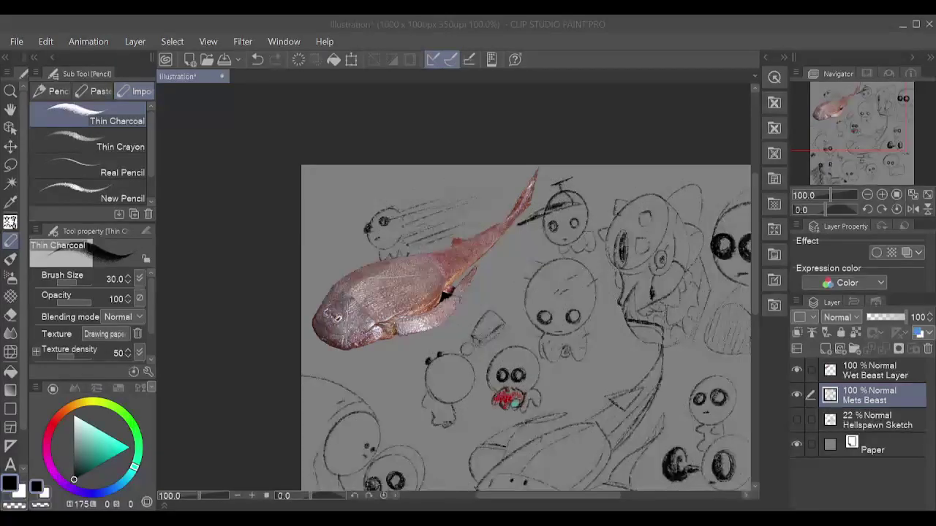
- Write "Bazi" by hand beside the large four-legged doodle near the canvas's right edge
{"action": "left_click", "coordinate": [578, 142]}
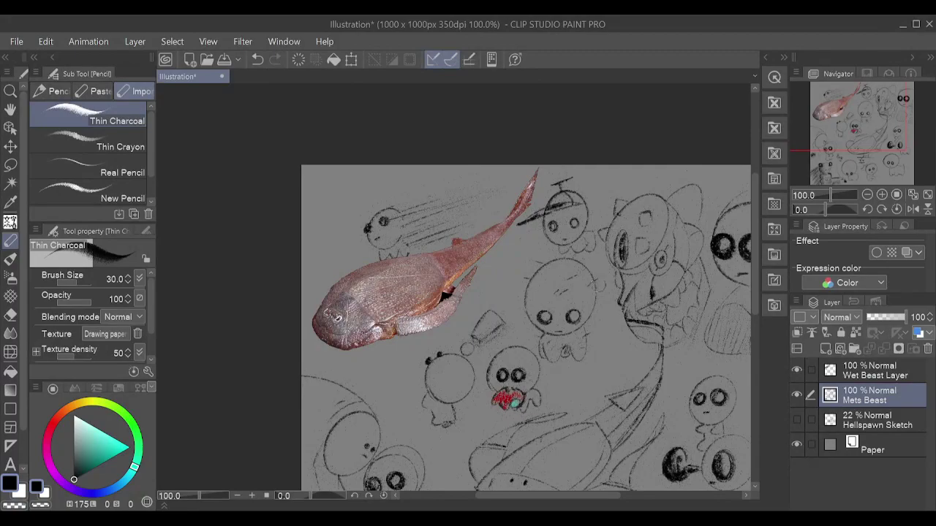
{"action": "left_click_drag", "start_coordinate": [590, 316], "coordinate": [460, 284]}
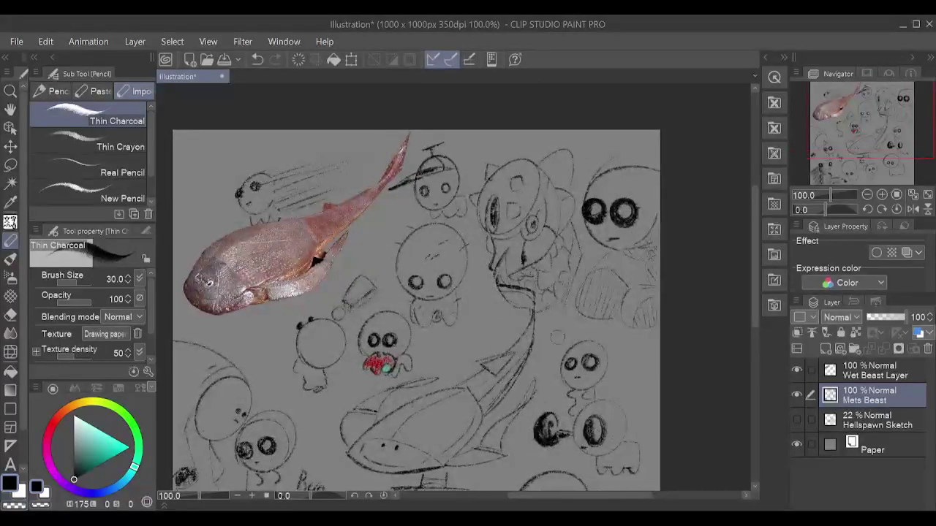
{"action": "left_click_drag", "start_coordinate": [428, 351], "coordinate": [474, 261]}
{"action": "scroll", "coordinate": [673, 329], "scroll_direction": "down", "scroll_amount": 1}
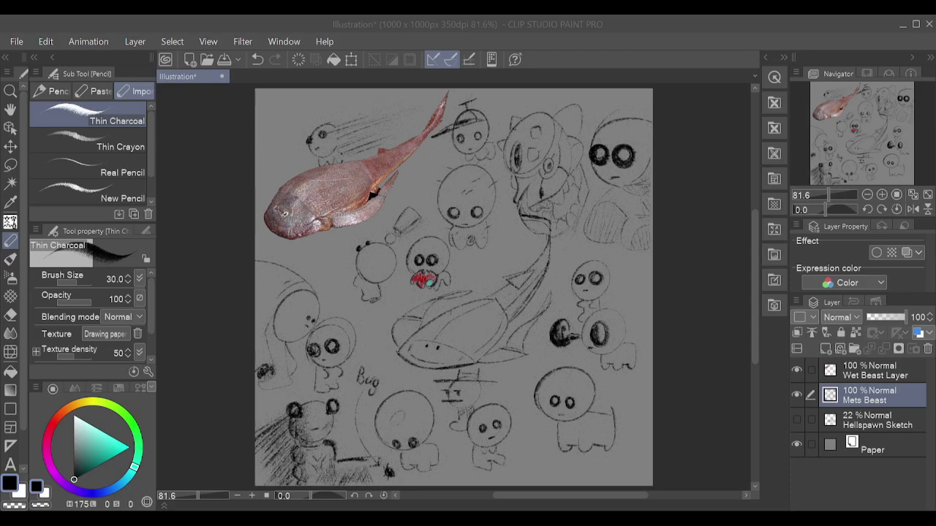
{"action": "left_click", "coordinate": [674, 331]}
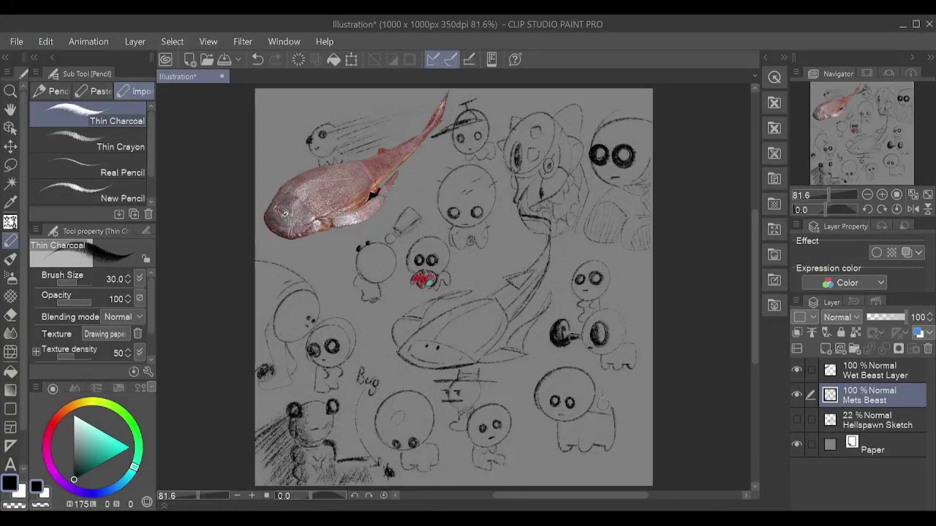
{"action": "mouse_move", "coordinate": [602, 382]}
{"action": "left_mouse_down"}
{"action": "mouse_move", "coordinate": [602, 403]}
{"action": "mouse_move", "coordinate": [616, 394]}
{"action": "left_mouse_up"}
{"action": "key", "text": "ctrl+z"}
{"action": "left_click_drag", "start_coordinate": [618, 399], "coordinate": [652, 407]}
{"action": "key", "text": "ctrl+z"}
{"action": "key", "text": "ctrl+z"}
{"action": "left_click", "coordinate": [651, 393]}
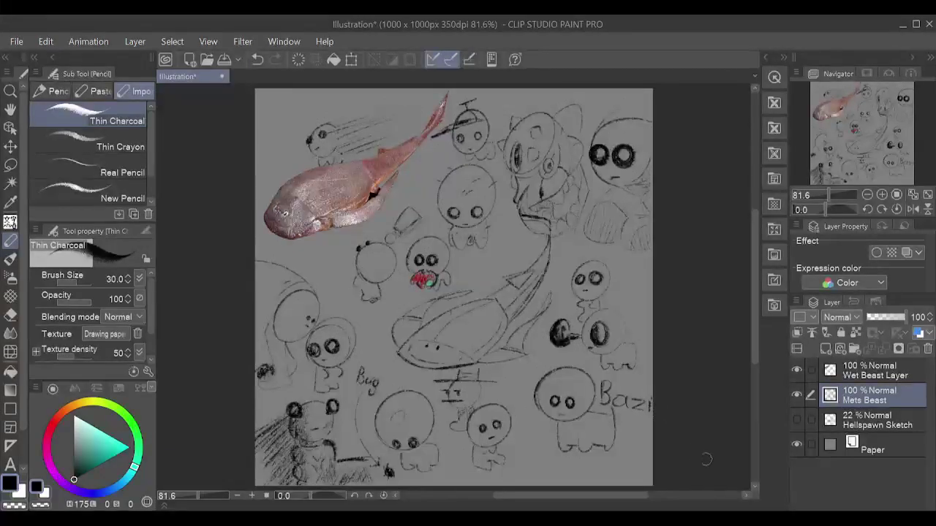